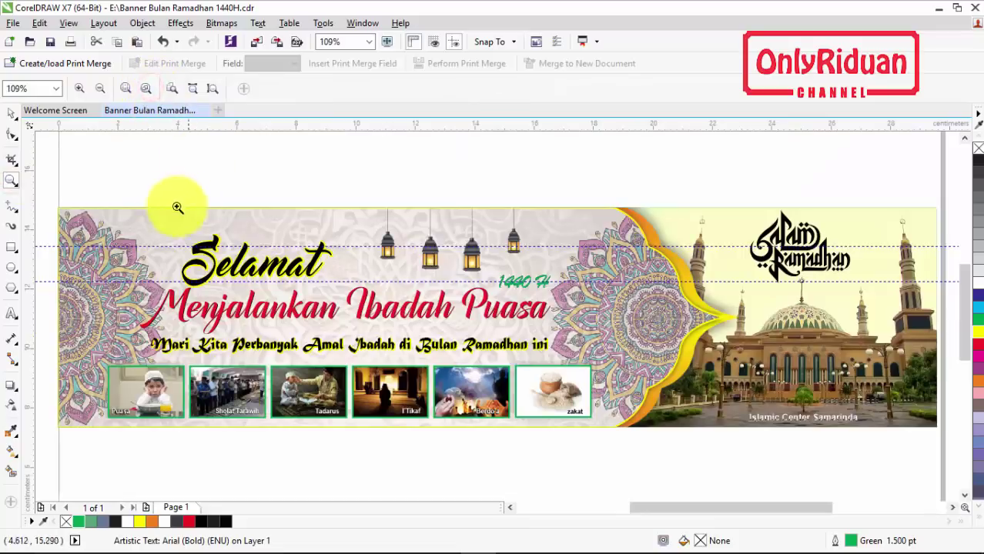
- Switch to File Explorer and review the source images in the Banner Ramadhan folder, including the islamic-religious-traditional-patterns image
{"action": "left_click", "coordinate": [10, 113]}
{"action": "left_click", "coordinate": [52, 154]}
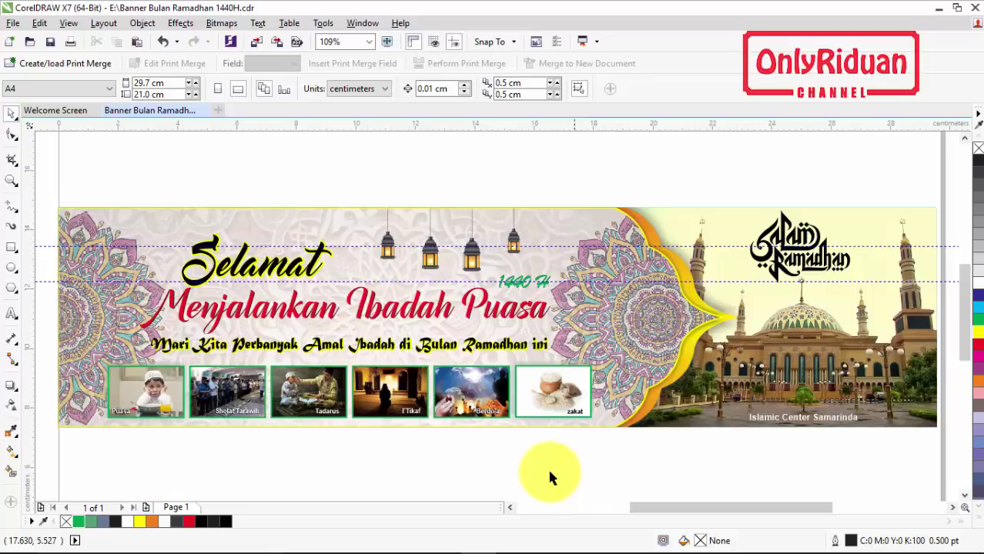
{"action": "mouse_move", "coordinate": [514, 541]}
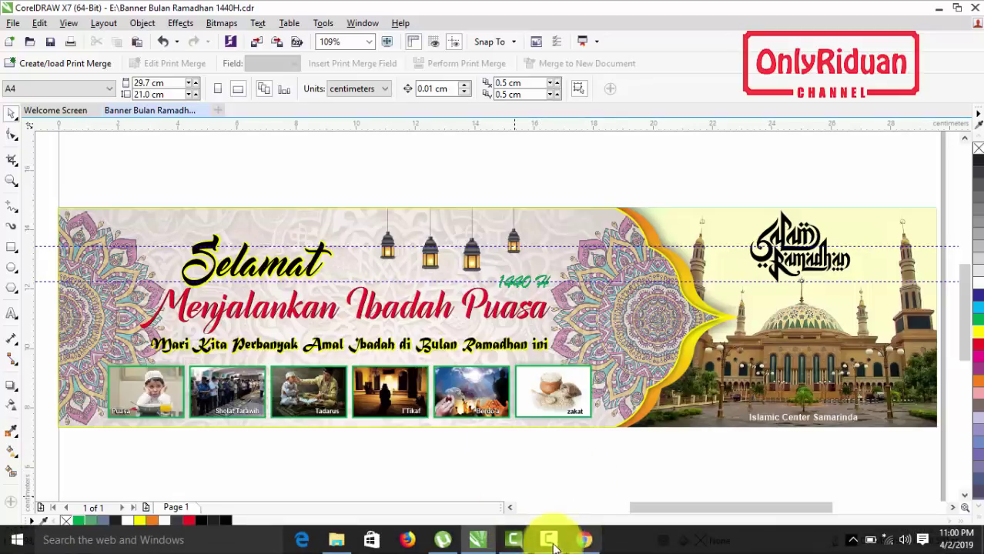
{"action": "left_click", "coordinate": [336, 540]}
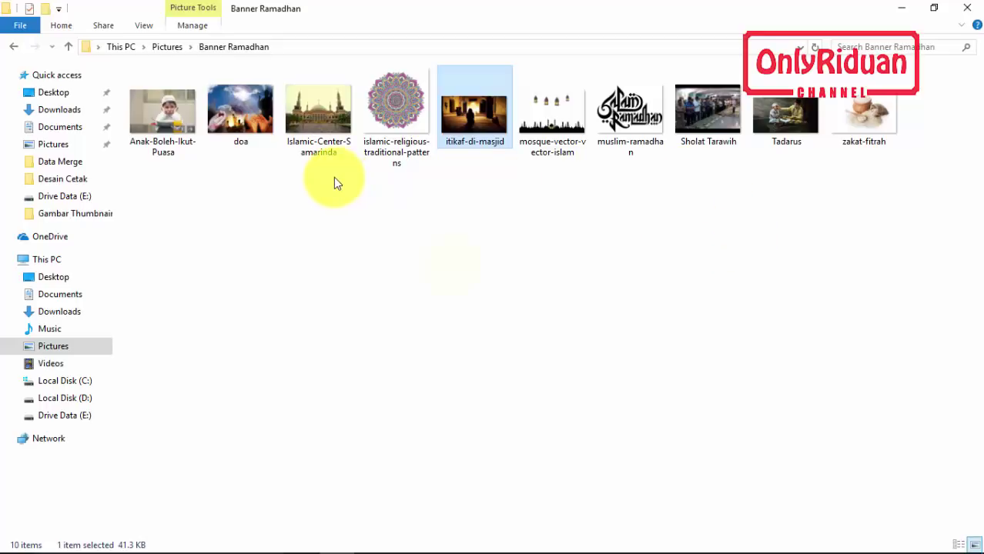
{"action": "key", "text": "Left"}
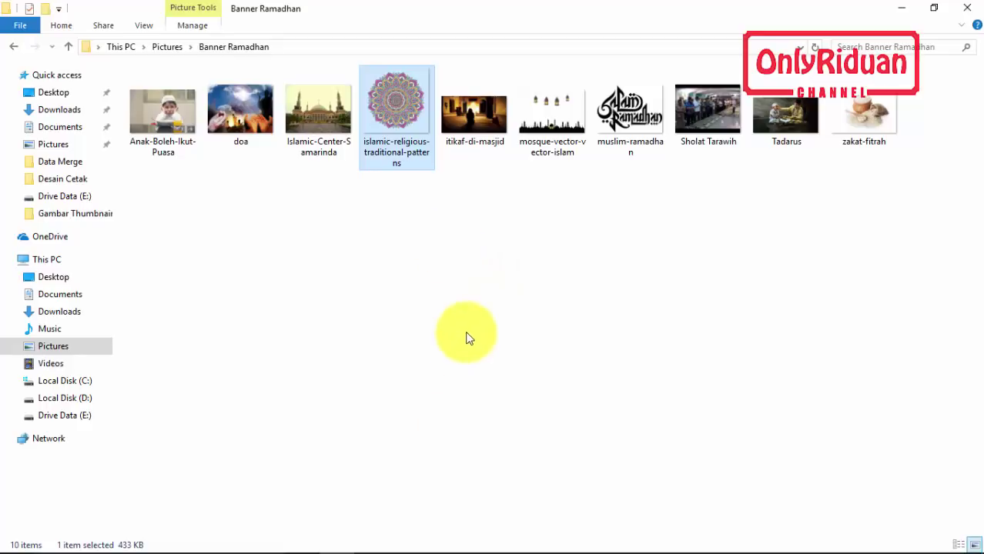
- Switch to Chrome, browse the Google image results for "ornament islamic png", and return to the banner in CorelDRAW
{"action": "mouse_move", "coordinate": [500, 542]}
{"action": "left_click", "coordinate": [579, 539]}
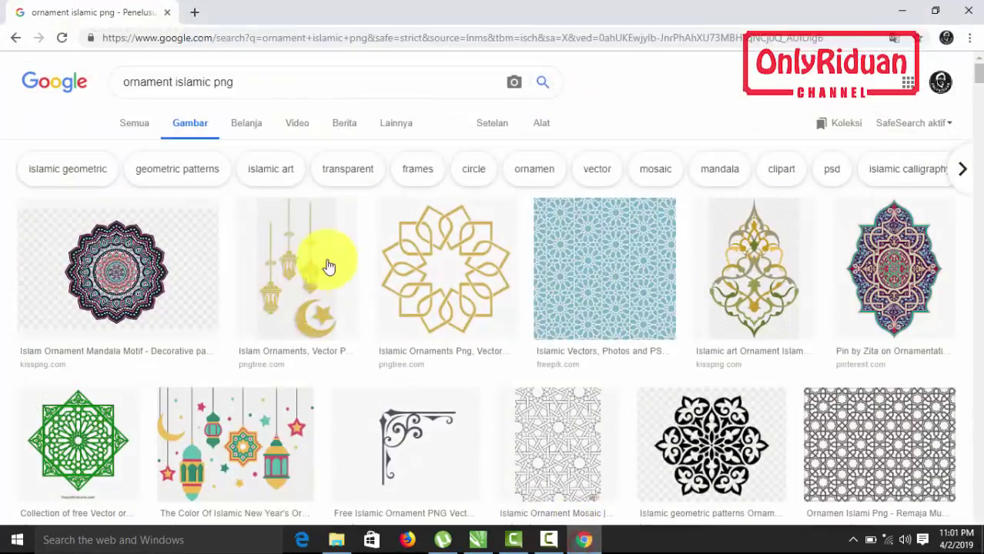
{"action": "left_click", "coordinate": [240, 82]}
{"action": "left_click_drag", "start_coordinate": [238, 82], "coordinate": [121, 86]}
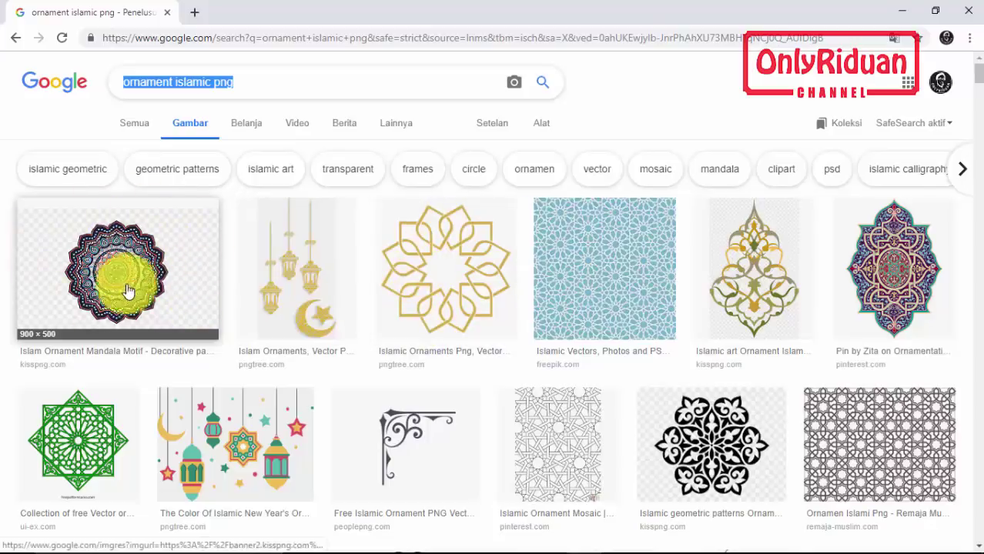
{"action": "scroll", "coordinate": [678, 287], "scroll_direction": "down", "scroll_amount": 15}
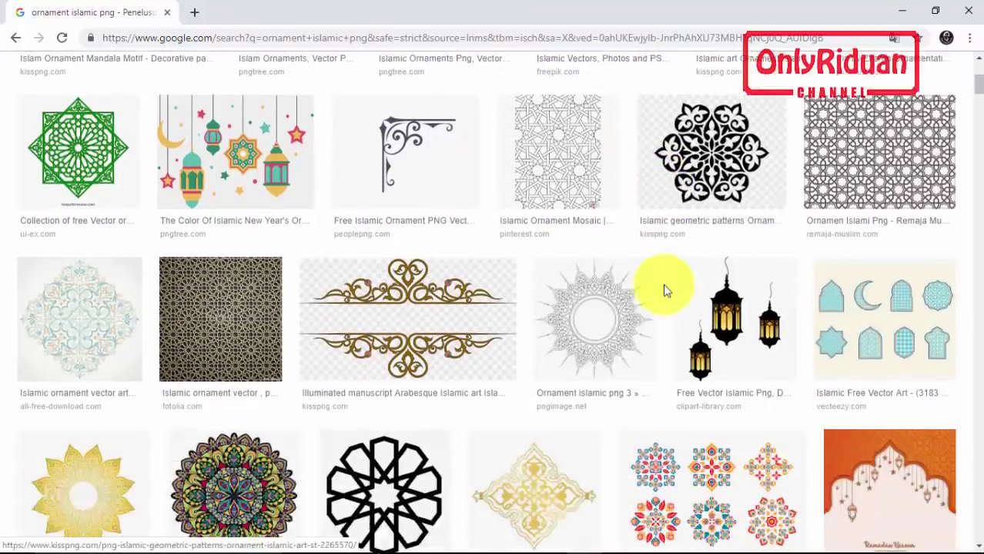
{"action": "scroll", "coordinate": [666, 292], "scroll_direction": "down", "scroll_amount": 15}
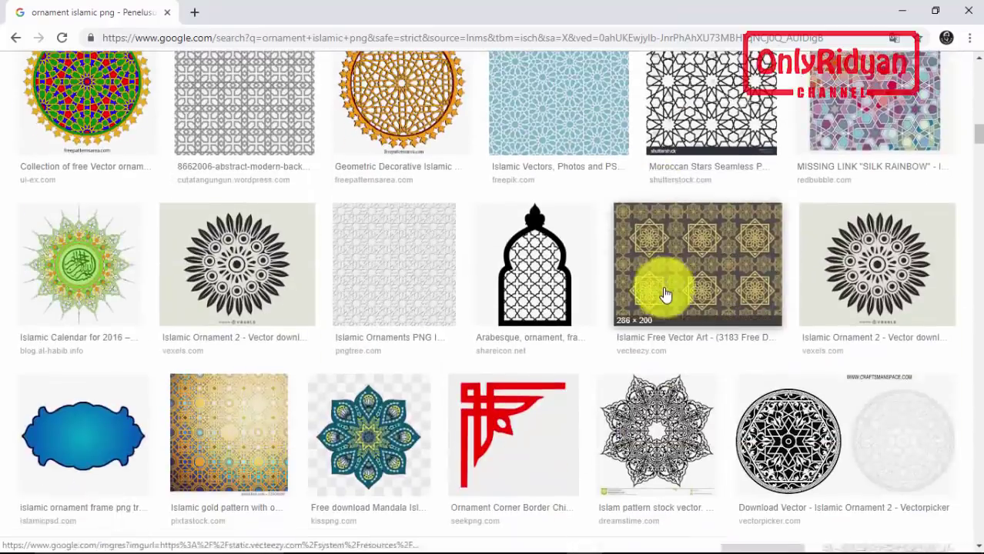
{"action": "scroll", "coordinate": [666, 297], "scroll_direction": "down", "scroll_amount": 5}
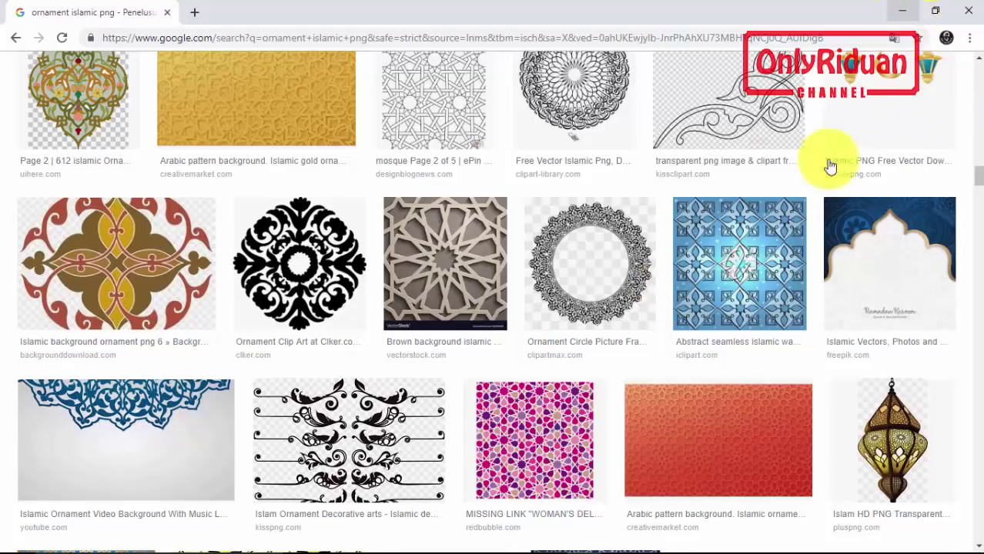
{"action": "scroll", "coordinate": [780, 220], "scroll_direction": "up", "scroll_amount": 15}
{"action": "scroll", "coordinate": [777, 230], "scroll_direction": "up", "scroll_amount": 10}
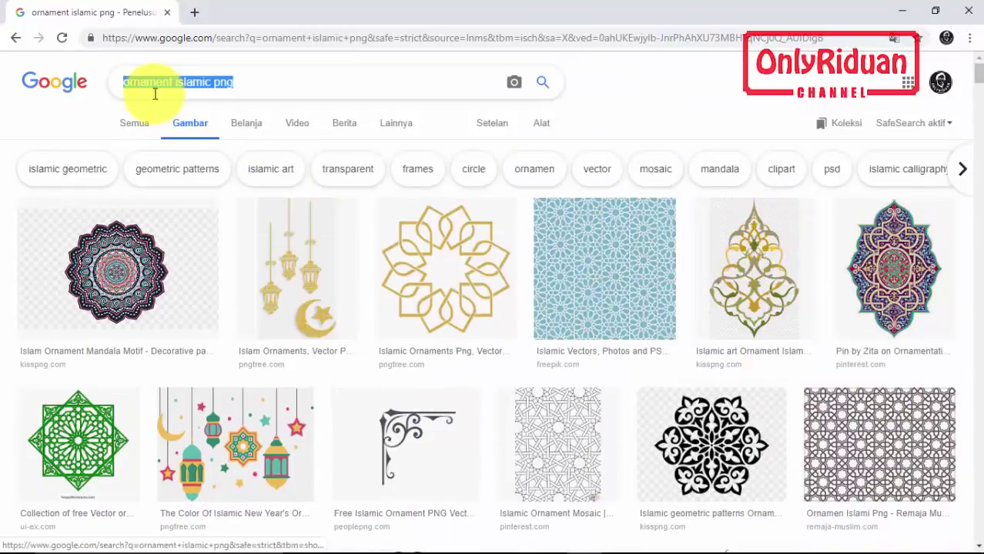
{"action": "left_click", "coordinate": [241, 82]}
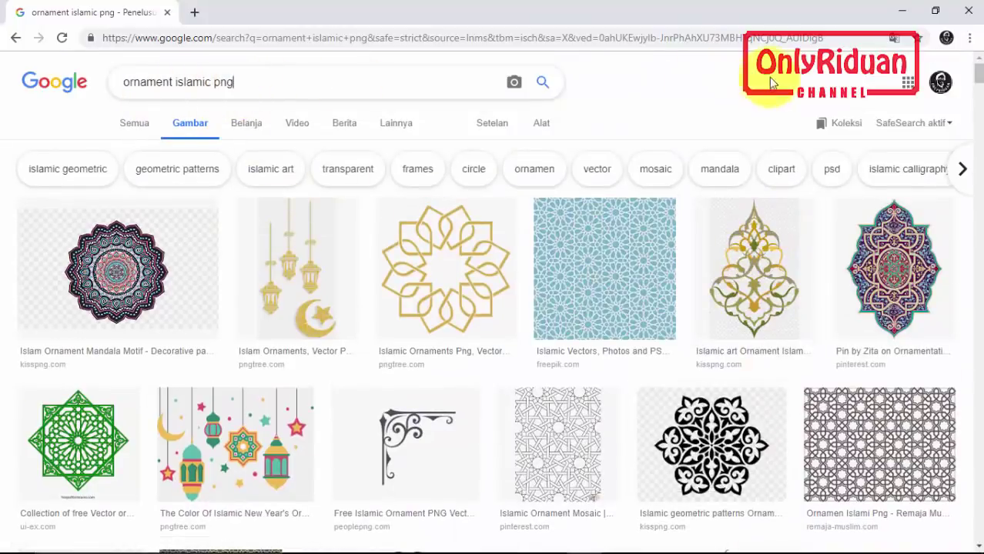
{"action": "left_click", "coordinate": [901, 13]}
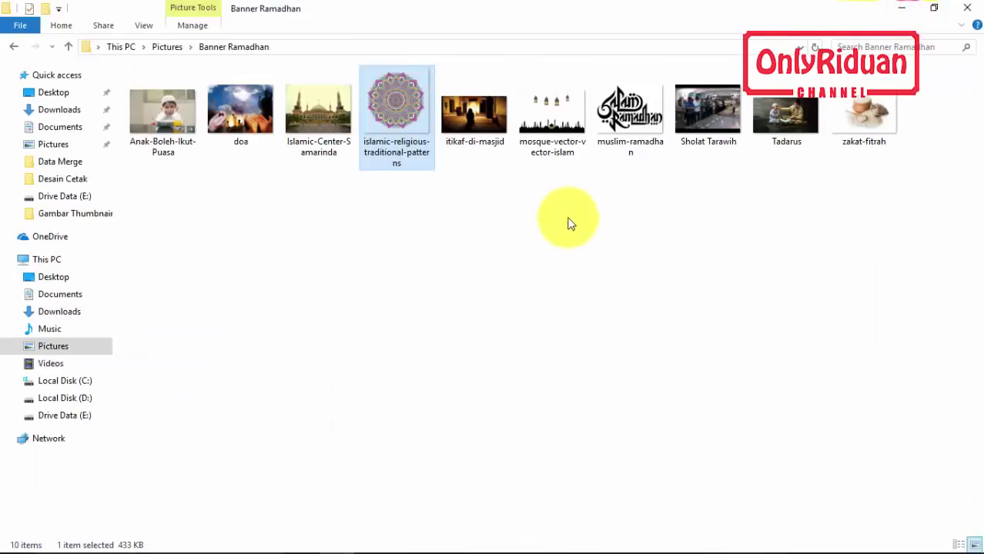
{"action": "left_click", "coordinate": [899, 9]}
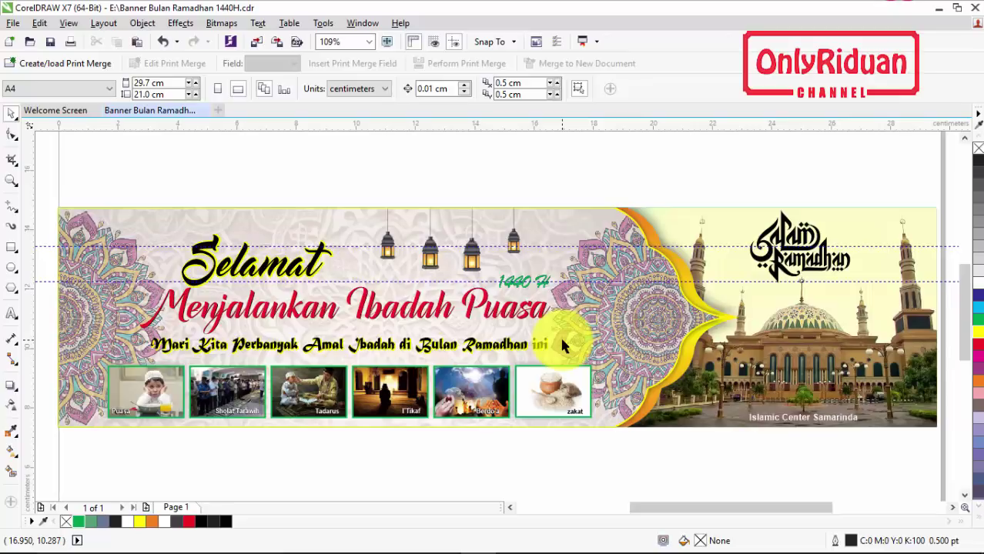
- Create a new A4 landscape document and set its units to centimeters
{"action": "key", "text": "z"}
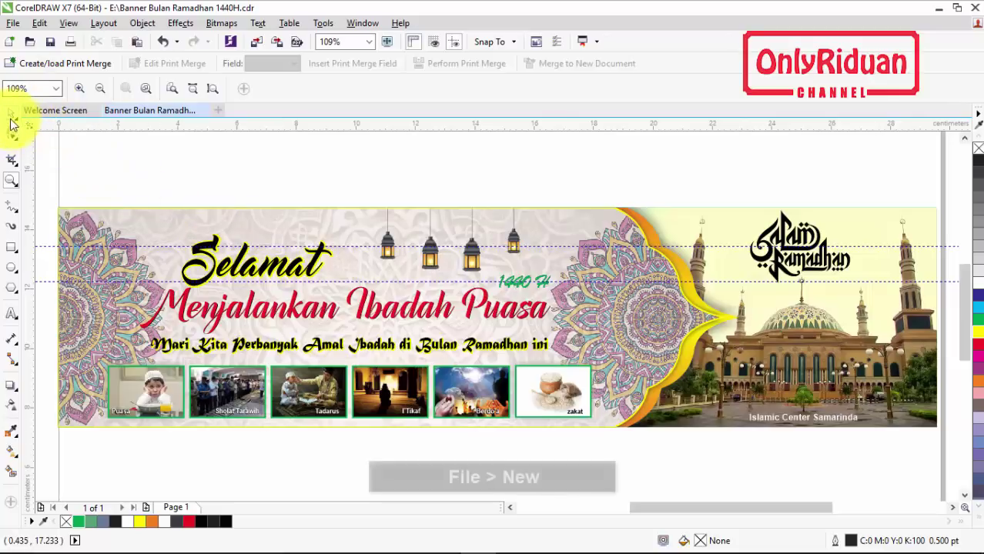
{"action": "left_click", "coordinate": [14, 23]}
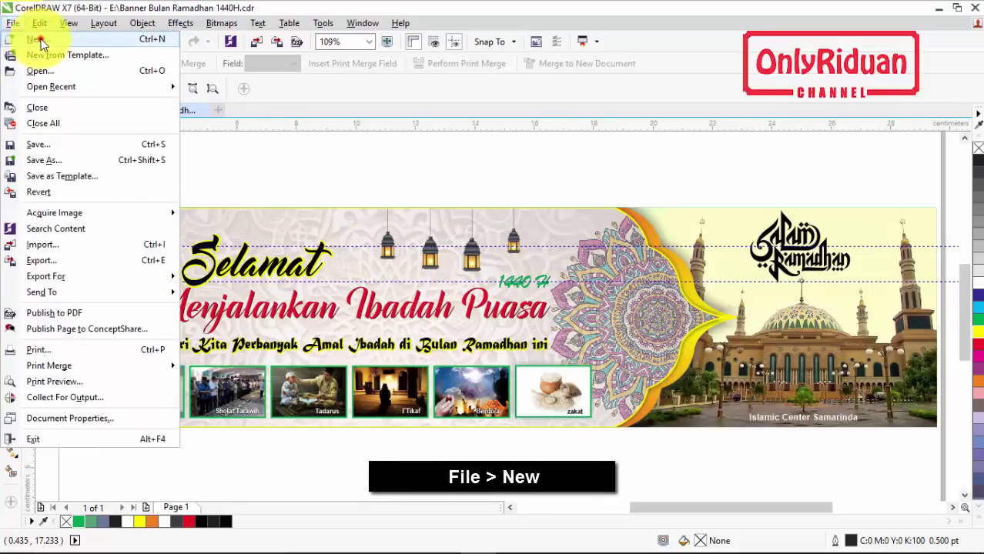
{"action": "left_click", "coordinate": [37, 37]}
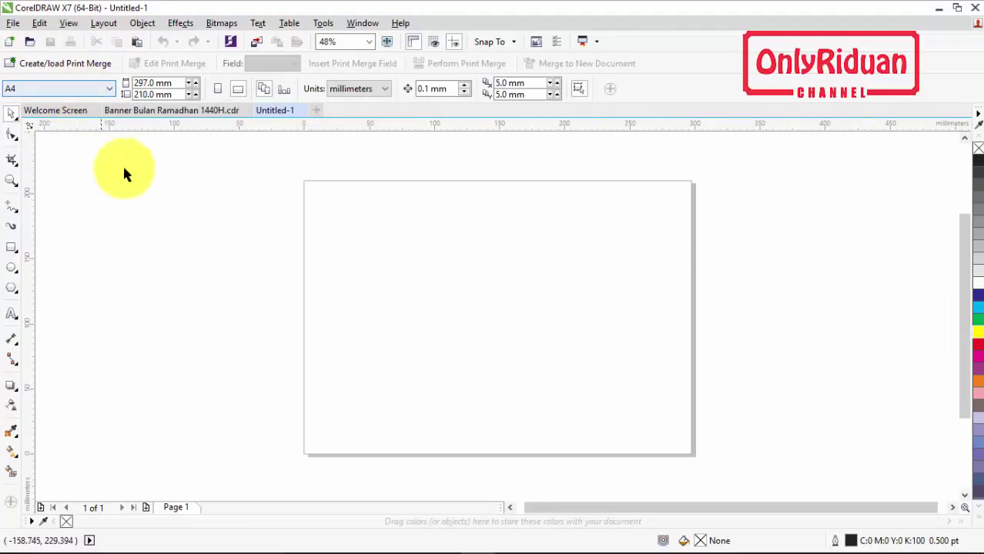
{"action": "left_click", "coordinate": [358, 89]}
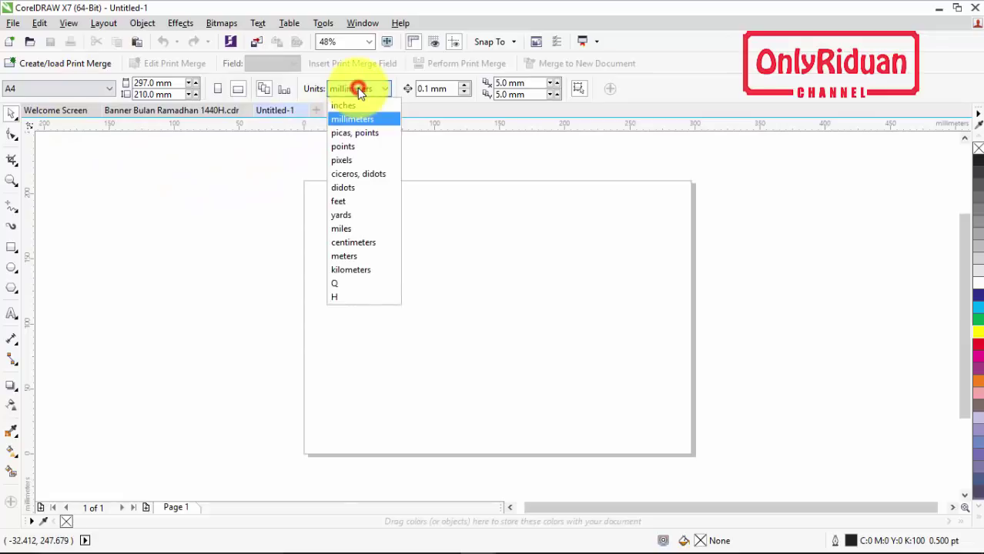
{"action": "left_click", "coordinate": [363, 240]}
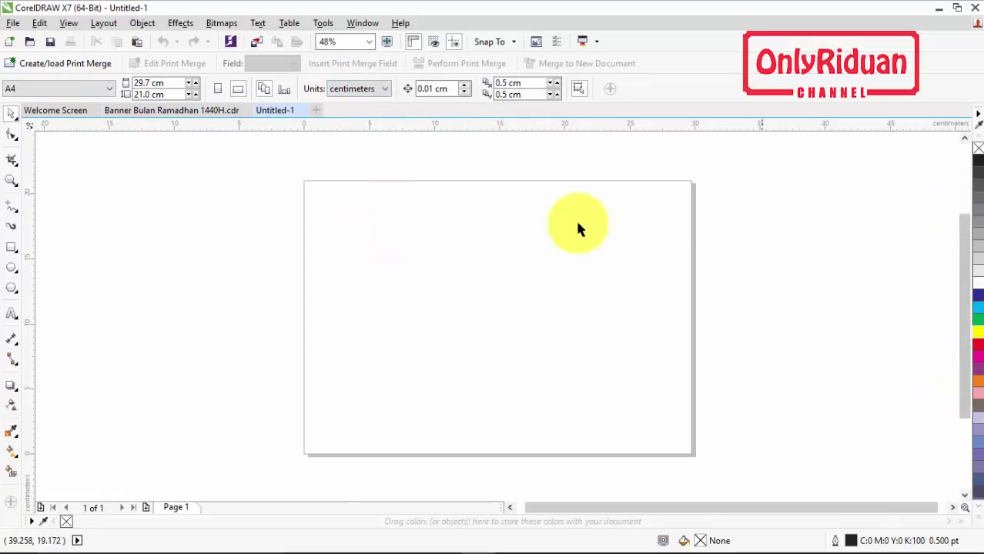
- Check which color palettes are enabled for the new document
{"action": "left_click", "coordinate": [360, 21]}
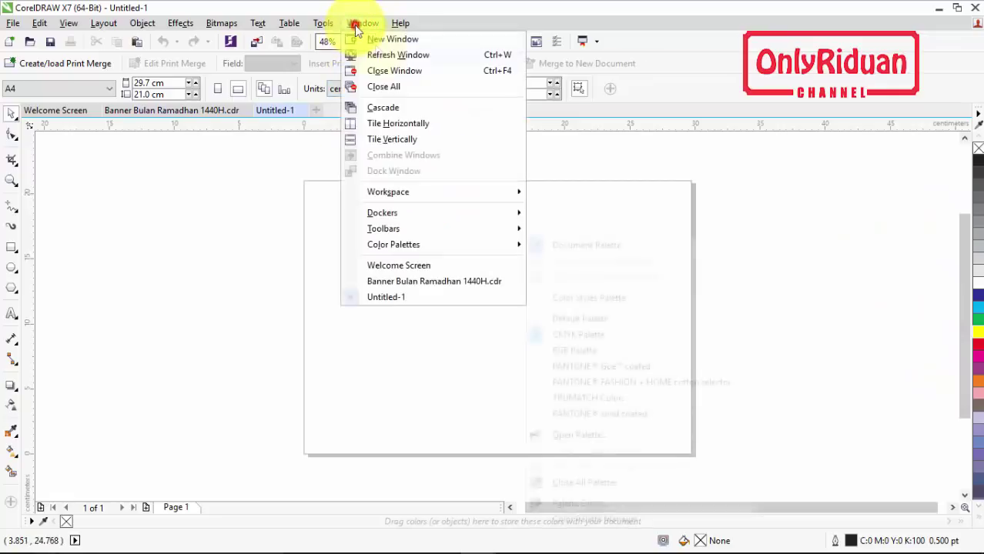
{"action": "left_click", "coordinate": [360, 22]}
{"action": "left_click", "coordinate": [364, 23]}
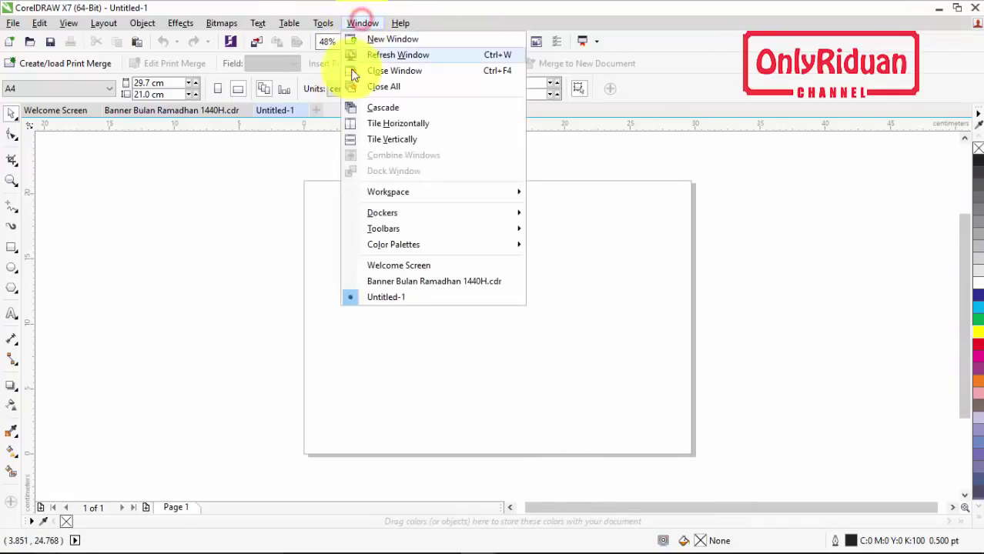
{"action": "mouse_move", "coordinate": [414, 247]}
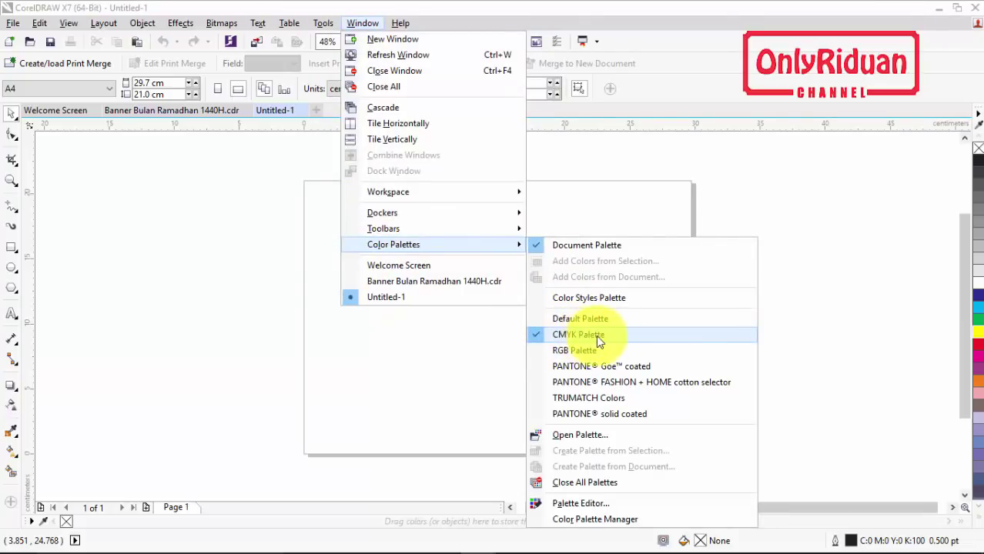
{"action": "left_click", "coordinate": [391, 338]}
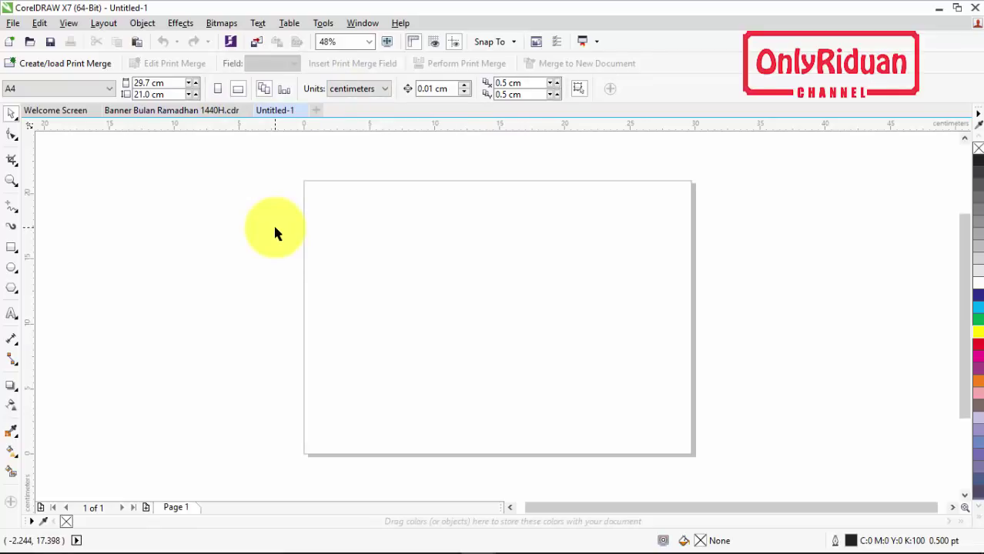
- Draw a rectangle across the middle of the page and set its size to 40 cm wide by 10 cm high
{"action": "left_click", "coordinate": [10, 248]}
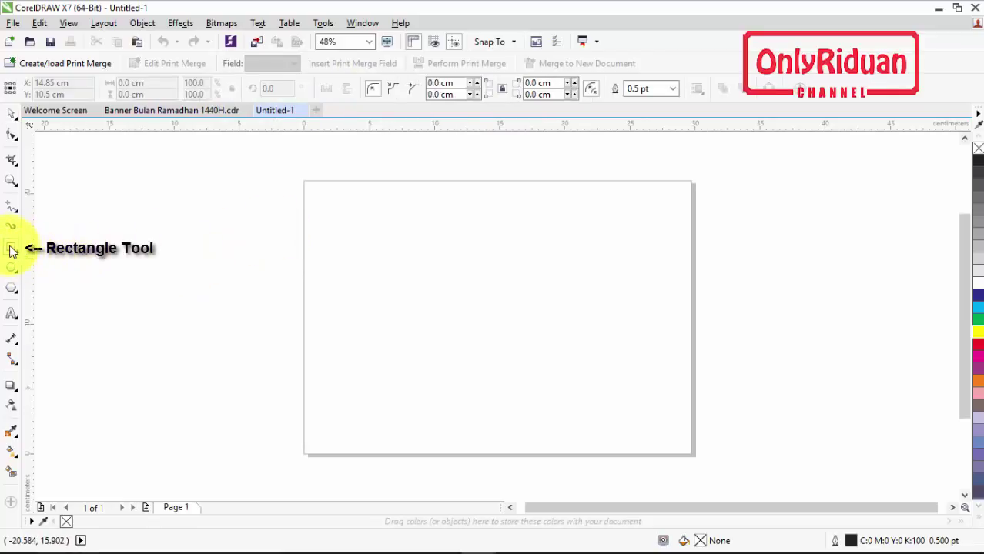
{"action": "left_click_drag", "start_coordinate": [308, 251], "coordinate": [685, 364]}
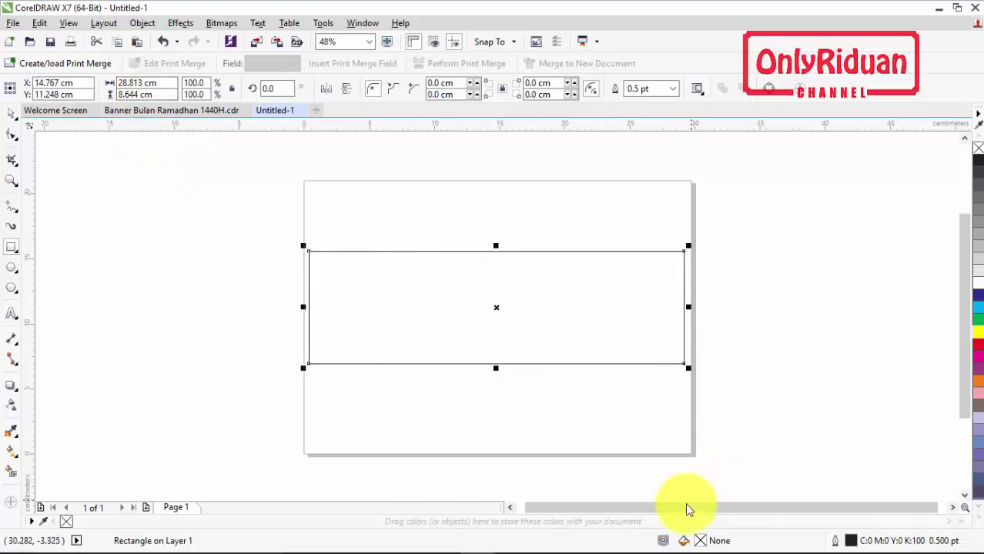
{"action": "left_click_drag", "start_coordinate": [686, 508], "coordinate": [940, 512]}
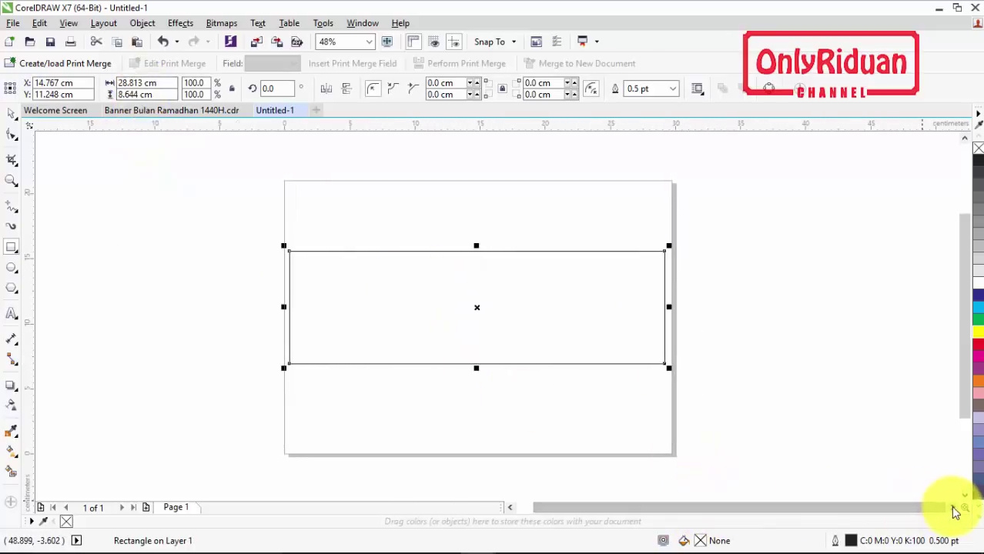
{"action": "left_click", "coordinate": [953, 507]}
{"action": "left_click", "coordinate": [953, 508]}
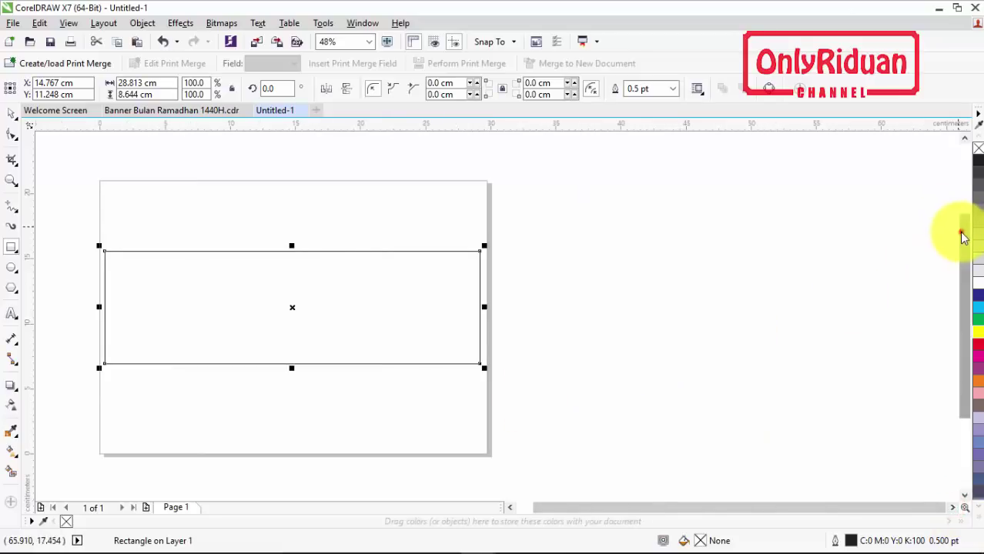
{"action": "left_click_drag", "start_coordinate": [962, 232], "coordinate": [962, 237]}
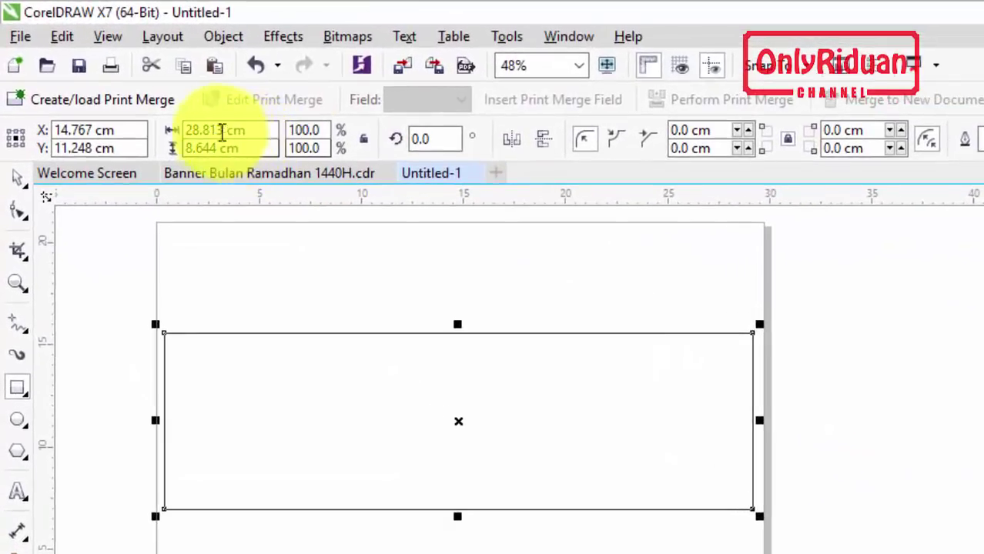
{"action": "left_click", "coordinate": [194, 117]}
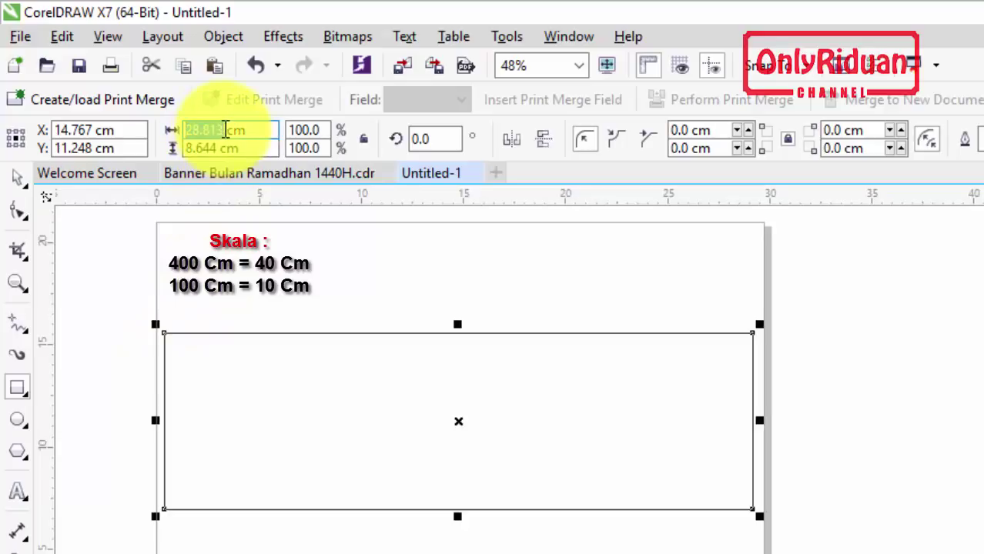
{"action": "type", "text": "40"}
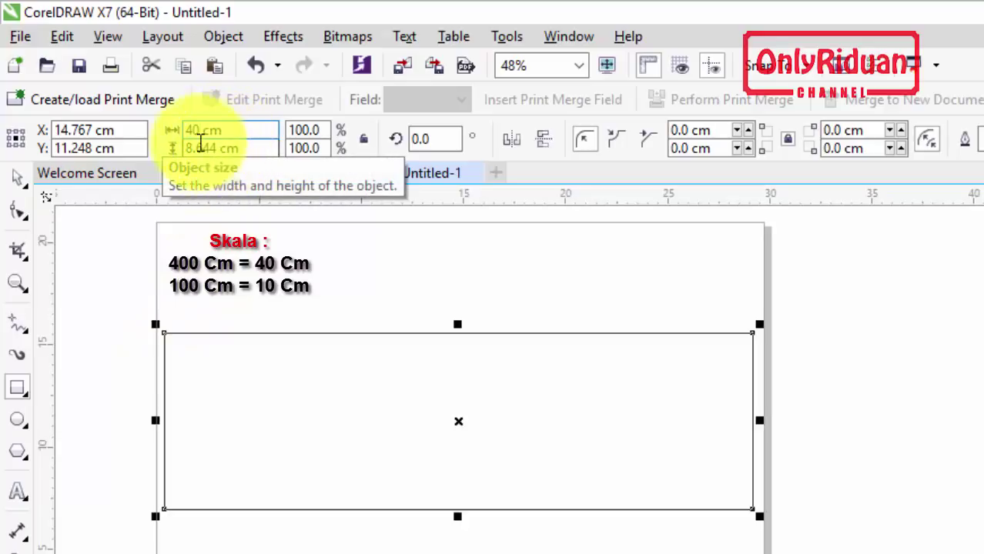
{"action": "double_click", "coordinate": [185, 148]}
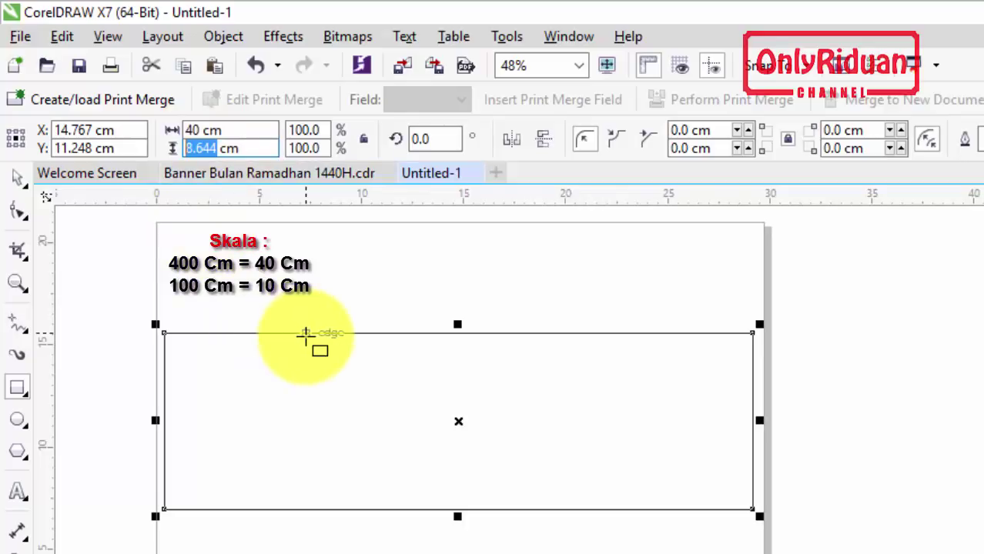
{"action": "type", "text": "10"}
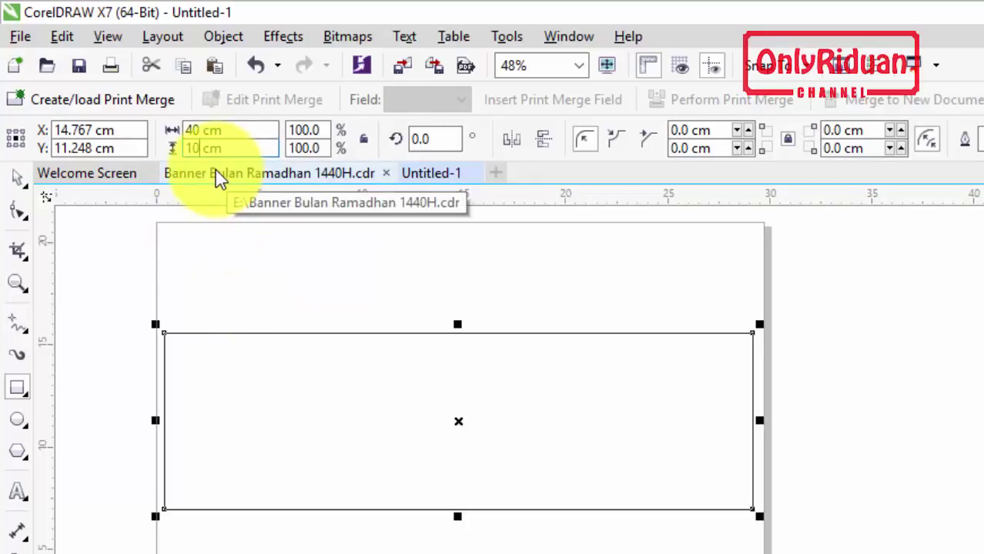
{"action": "key", "text": "Return"}
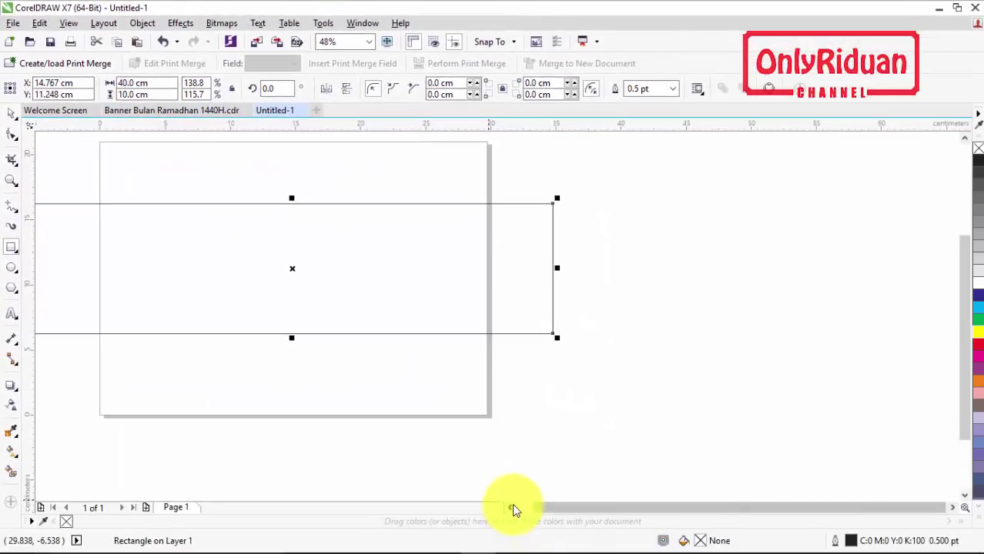
- Scale the rectangle down proportionally to about 29.1 by 7.3 cm so it fits within the page width
{"action": "left_click", "coordinate": [513, 510]}
{"action": "left_click", "coordinate": [512, 509]}
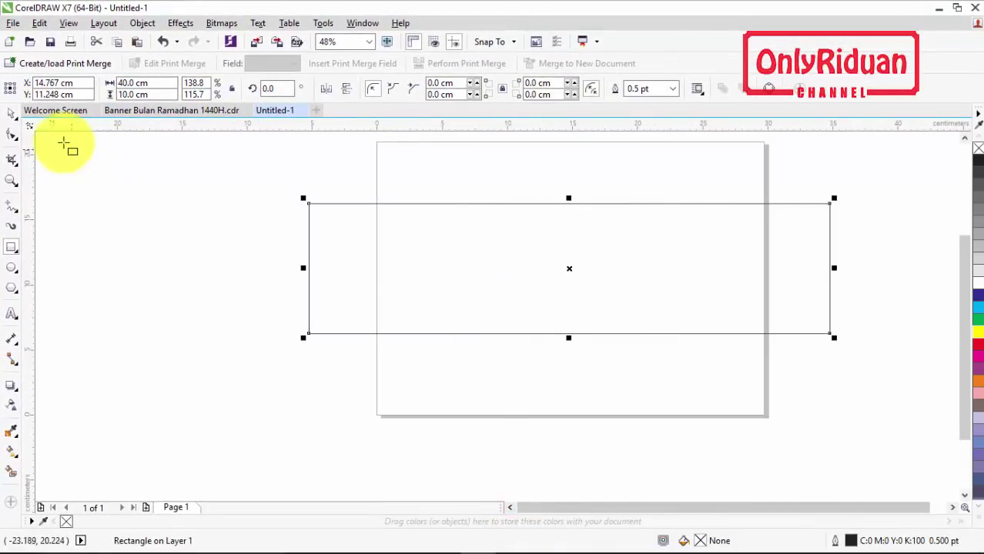
{"action": "key", "text": "space"}
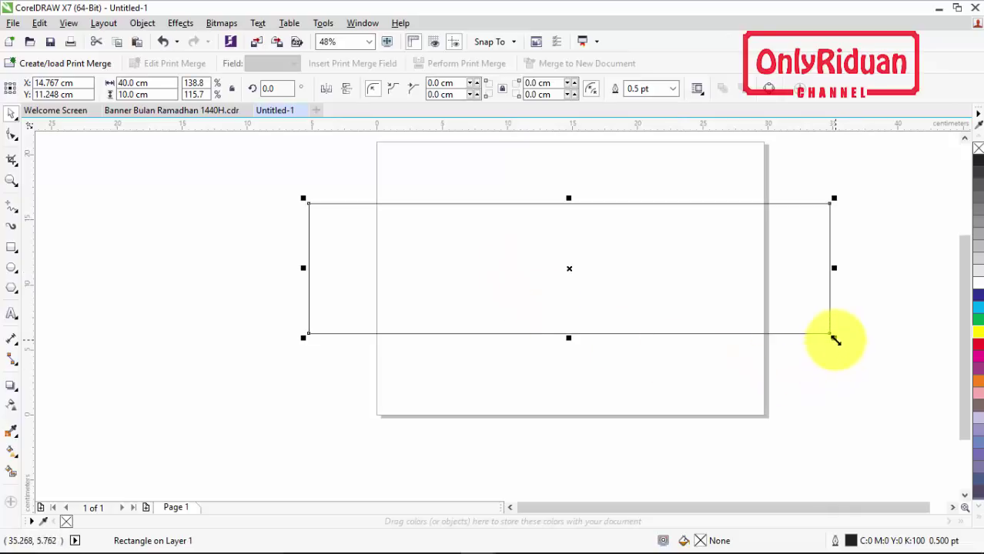
{"action": "left_click_drag", "start_coordinate": [835, 340], "coordinate": [767, 369]}
{"action": "left_click_drag", "start_coordinate": [304, 199], "coordinate": [389, 219]}
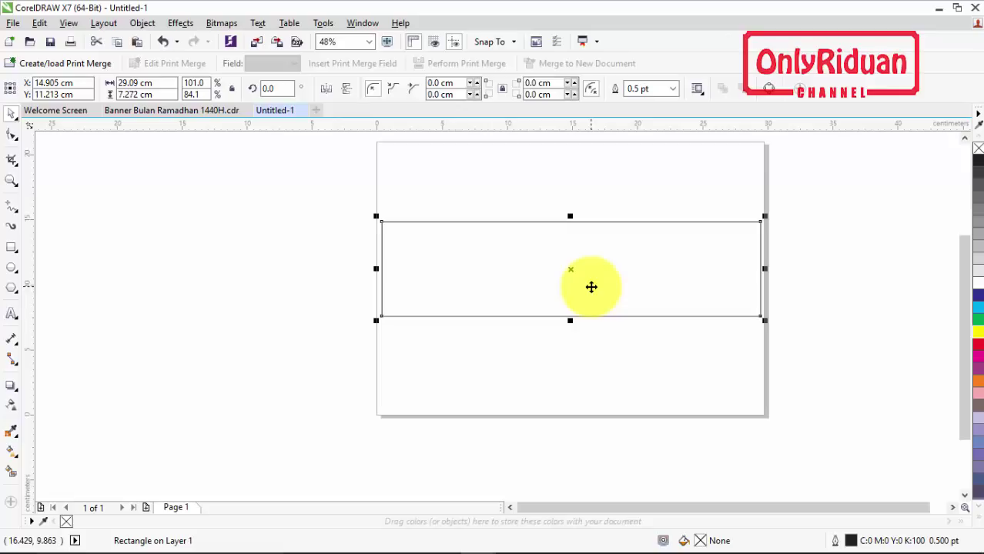
- Review the finished Ramadhan banner document as a layout reference, and return to the new banner rectangle
{"action": "left_click", "coordinate": [12, 180]}
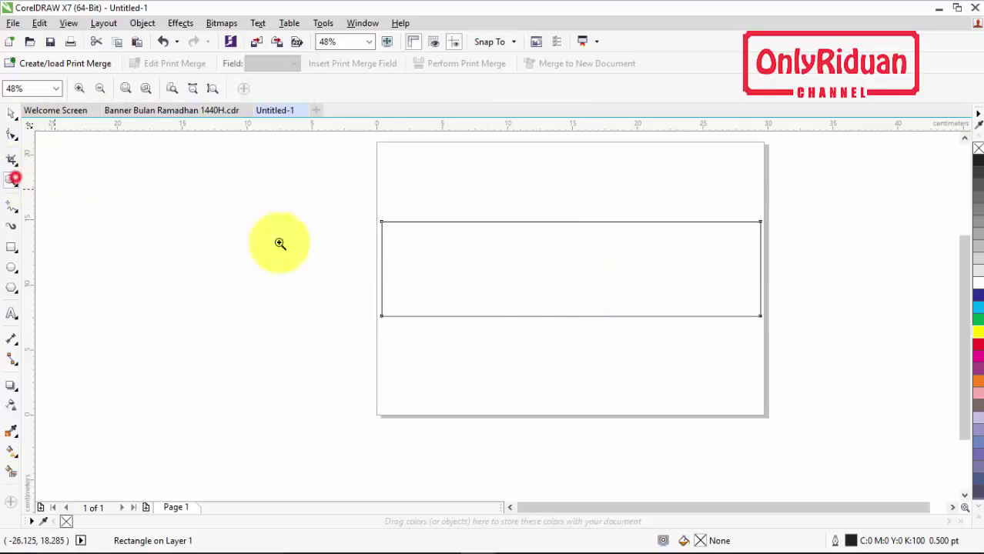
{"action": "left_click_drag", "start_coordinate": [372, 218], "coordinate": [768, 331]}
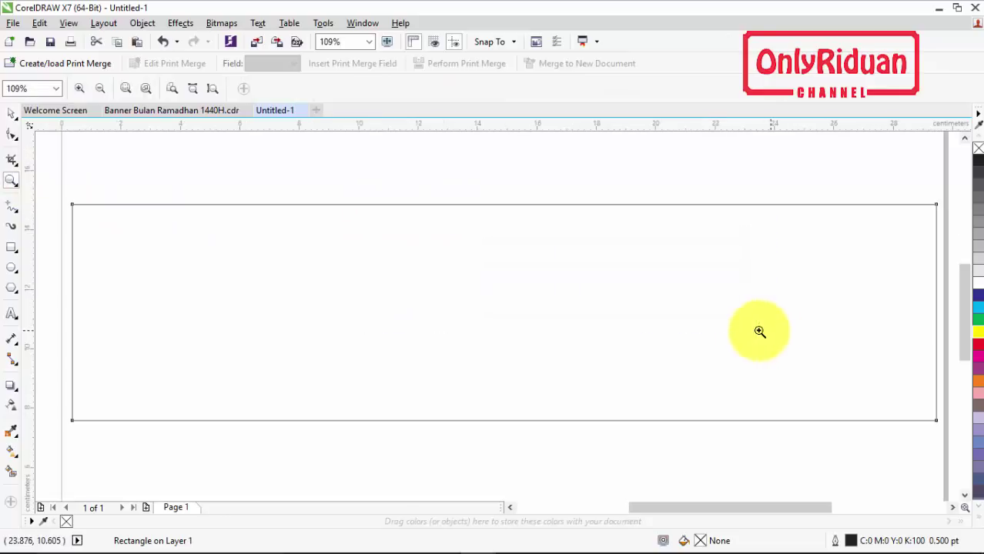
{"action": "left_click", "coordinate": [11, 114]}
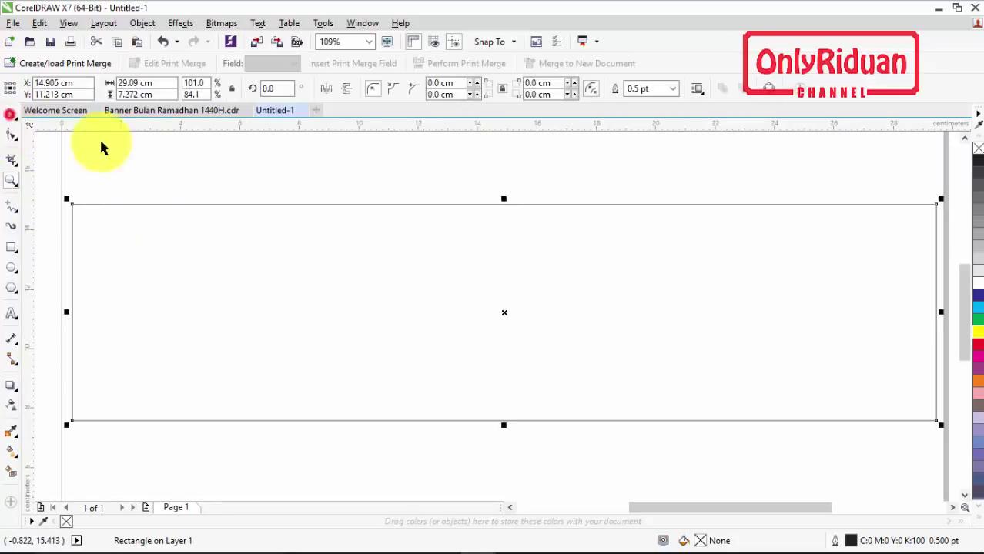
{"action": "left_click", "coordinate": [162, 152]}
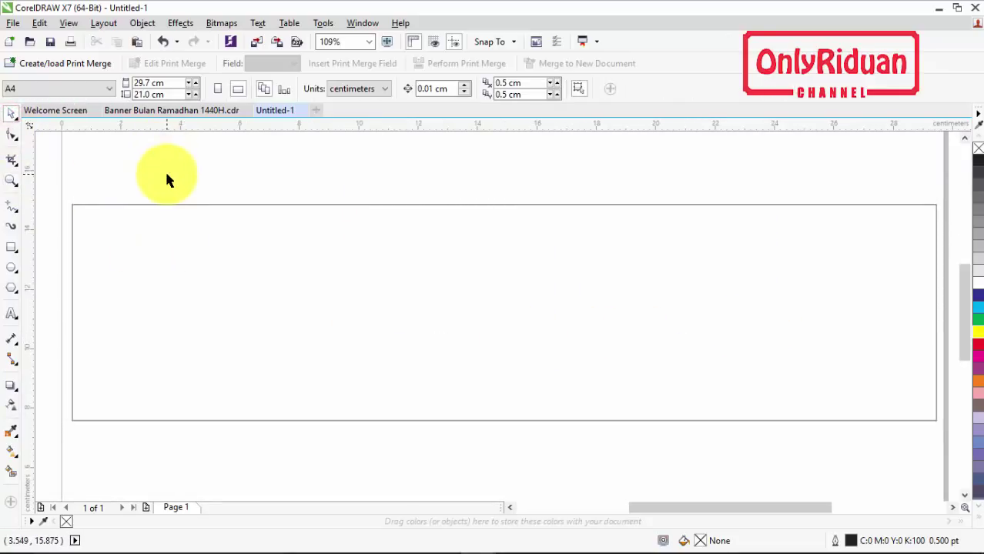
{"action": "left_click", "coordinate": [259, 285]}
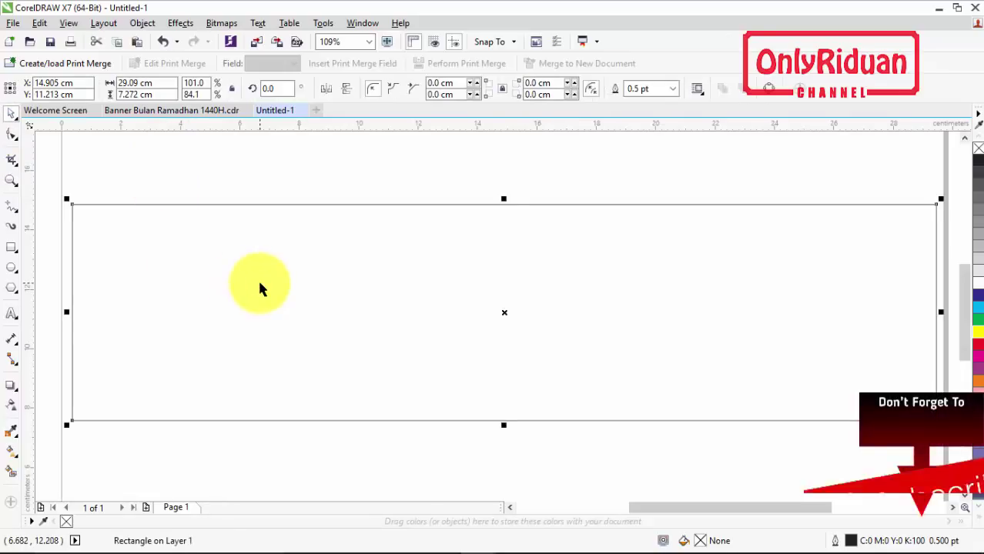
{"action": "left_click", "coordinate": [189, 110]}
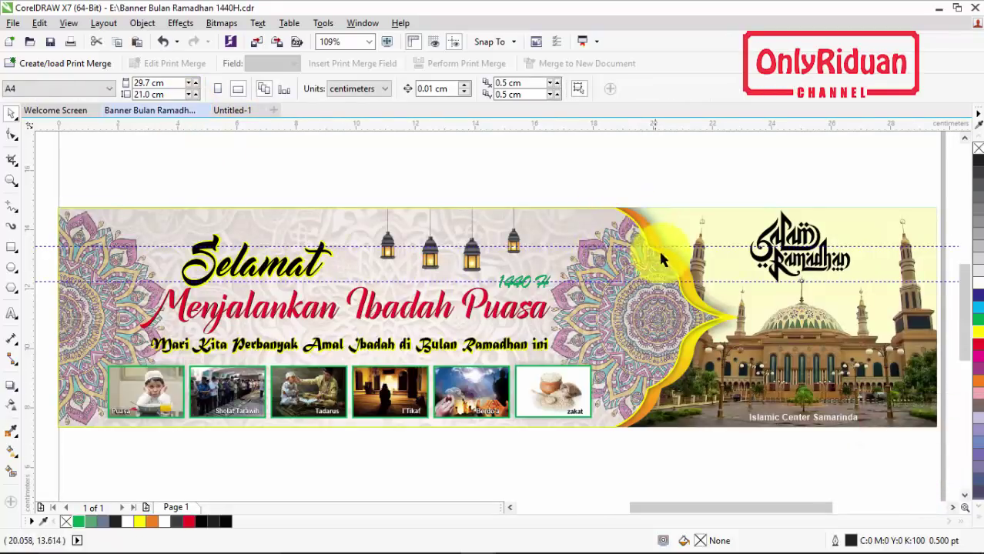
{"action": "left_click", "coordinate": [236, 110]}
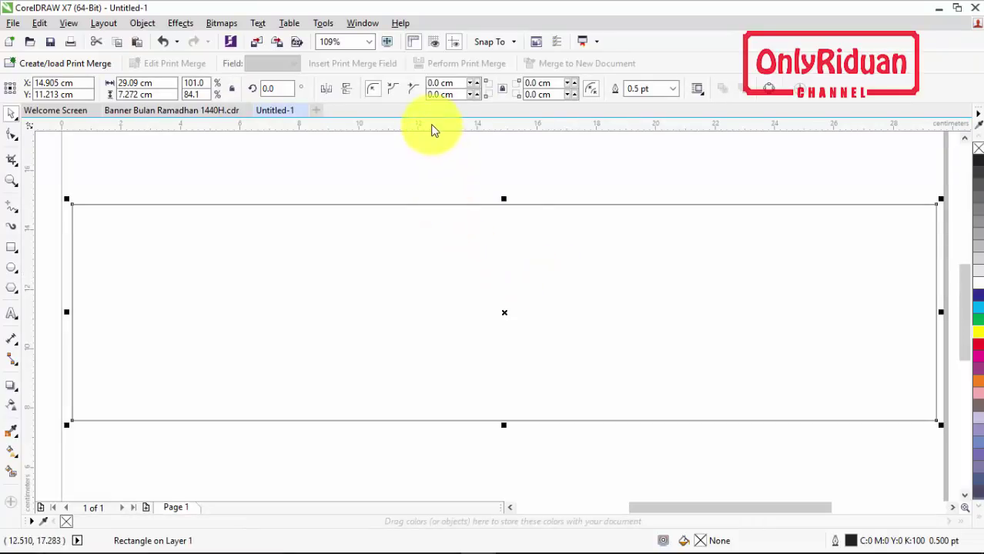
- Add three horizontal guidelines: one through the rectangle's centre, one at about 13.7 cm, and one midway between them at about 12.4 cm
{"action": "left_click_drag", "start_coordinate": [431, 127], "coordinate": [281, 313]}
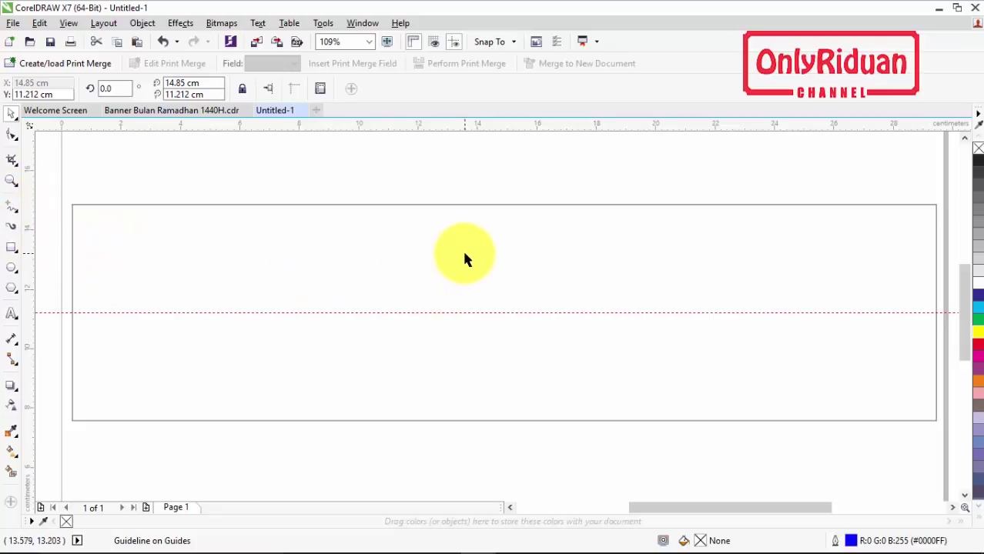
{"action": "left_click_drag", "start_coordinate": [477, 126], "coordinate": [466, 242]}
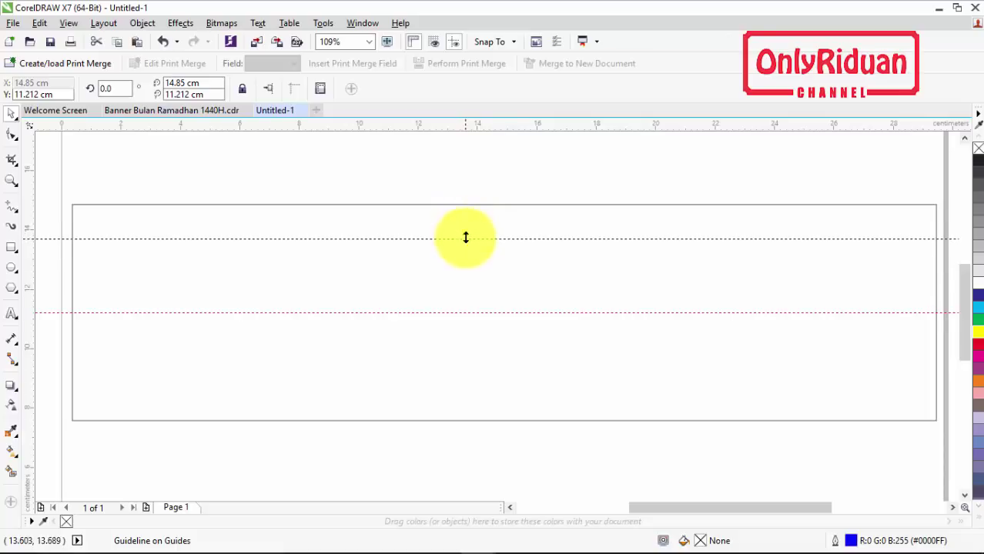
{"action": "left_click_drag", "start_coordinate": [463, 125], "coordinate": [466, 276]}
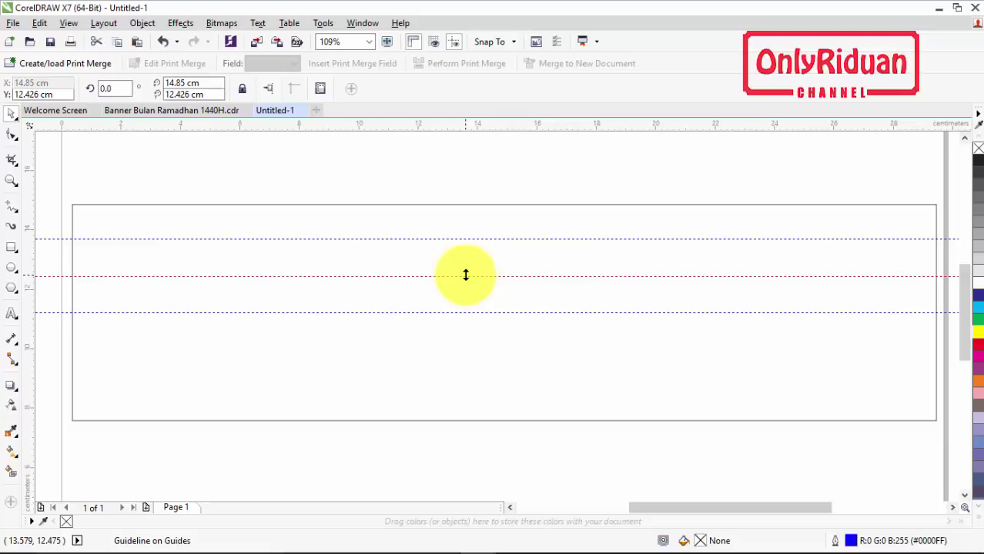
- Draw a 3-point curve bulging outward from the rectangle's top edge to the upper guideline, about 1.2 by 1.1 cm
{"action": "left_click", "coordinate": [11, 209]}
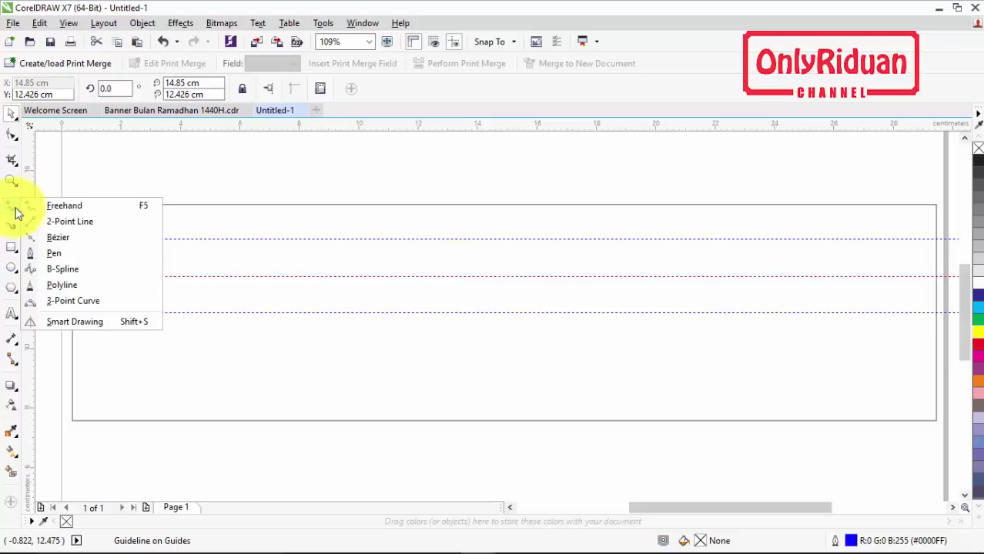
{"action": "left_click", "coordinate": [75, 304]}
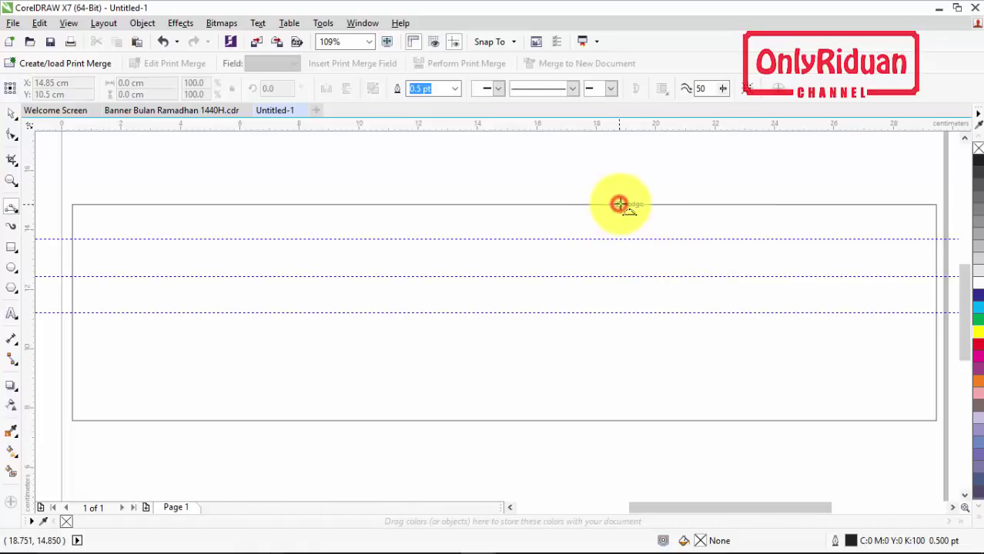
{"action": "left_click_drag", "start_coordinate": [620, 204], "coordinate": [654, 242]}
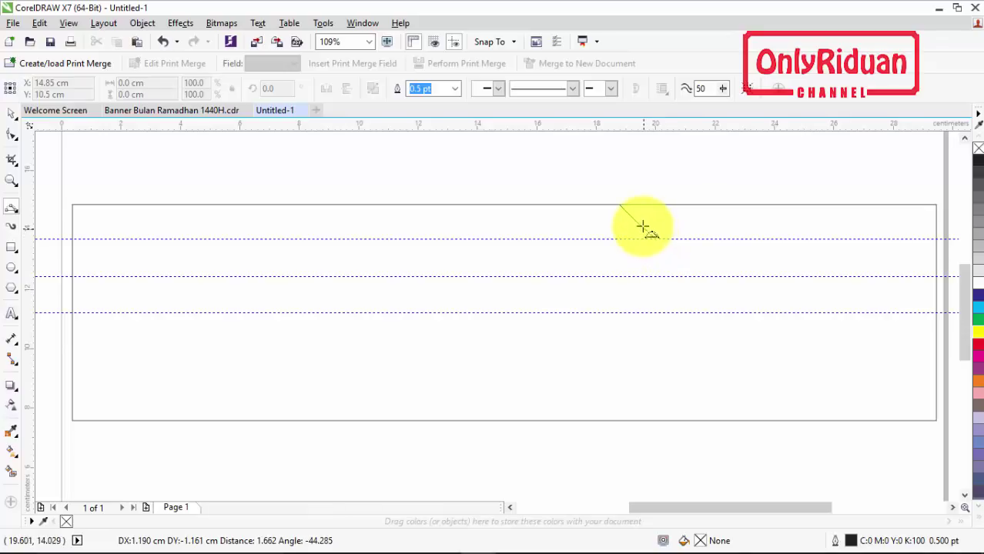
{"action": "left_click", "coordinate": [647, 223]}
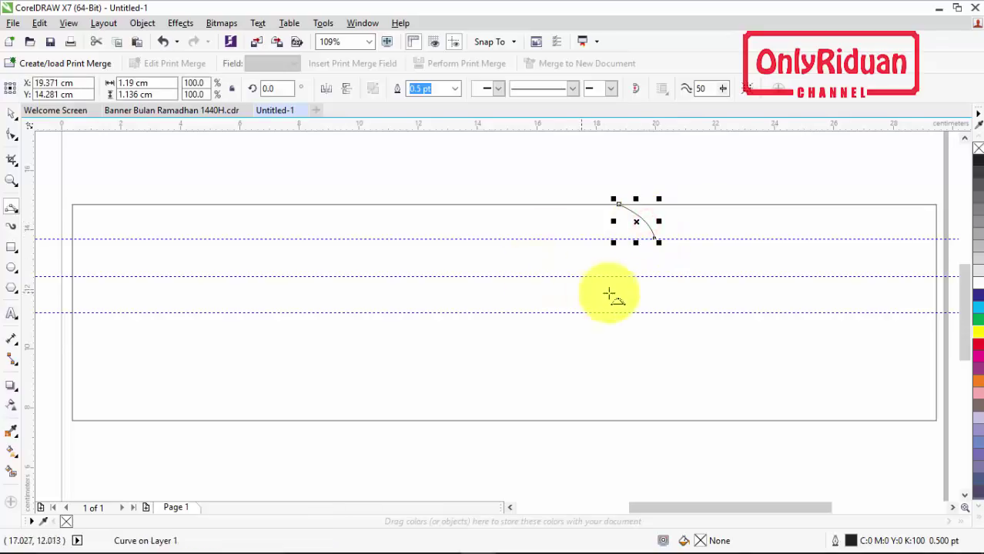
- Extend the curve with an outward arc to the middle guideline and an inward arc to the centre guideline, about 3.4 by 3.6 cm overall
{"action": "scroll", "coordinate": [656, 241], "scroll_direction": "up", "scroll_amount": 3}
{"action": "left_click", "coordinate": [653, 234]}
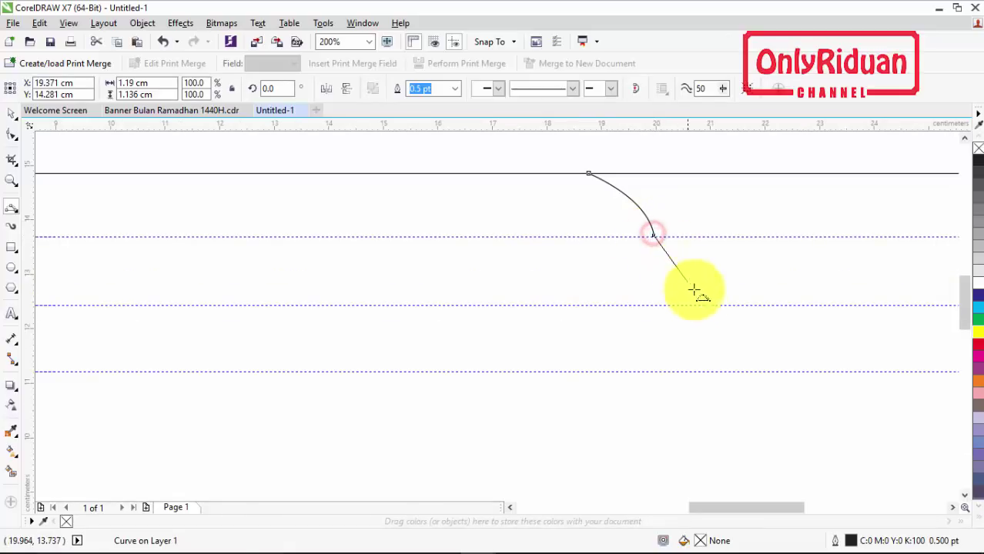
{"action": "left_click", "coordinate": [713, 306]}
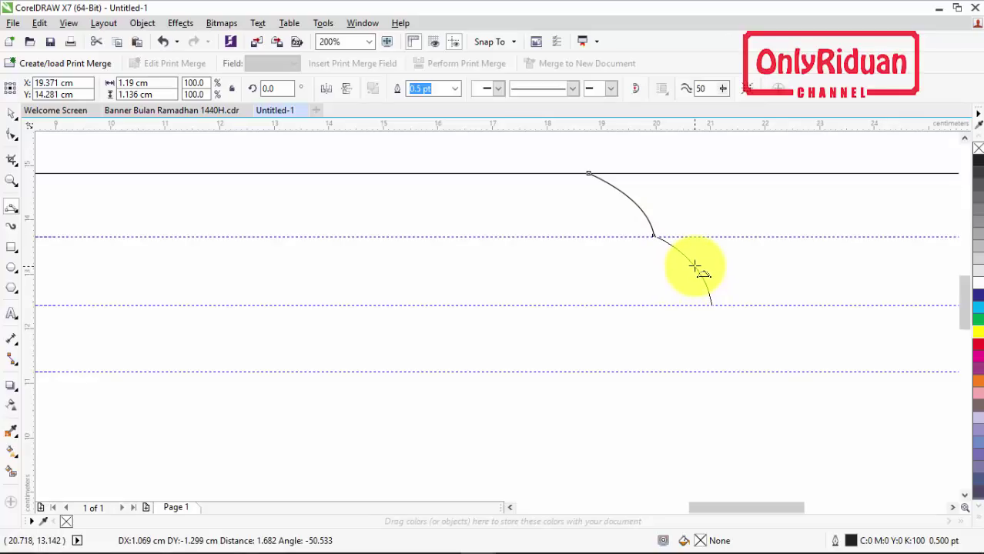
{"action": "left_click", "coordinate": [695, 267]}
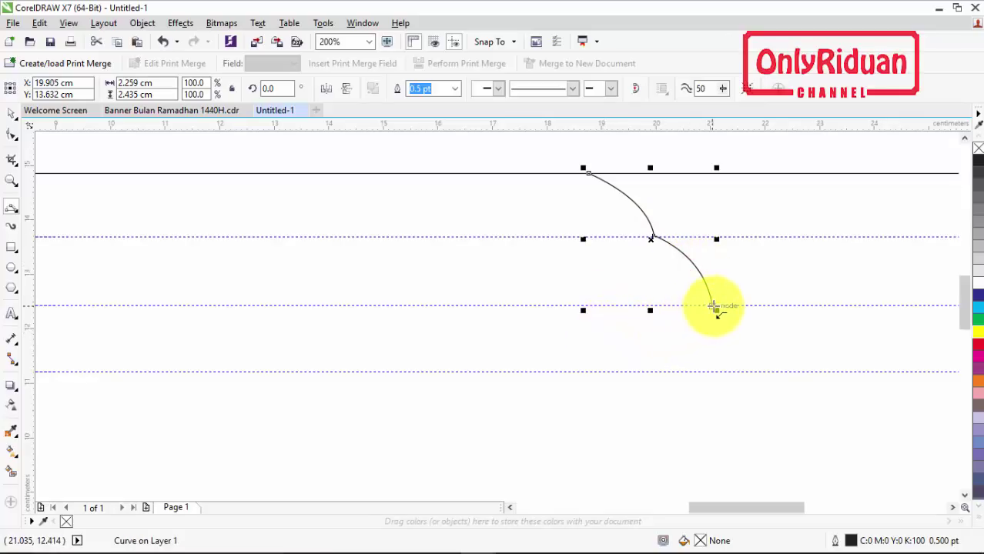
{"action": "left_click_drag", "start_coordinate": [712, 306], "coordinate": [775, 371]}
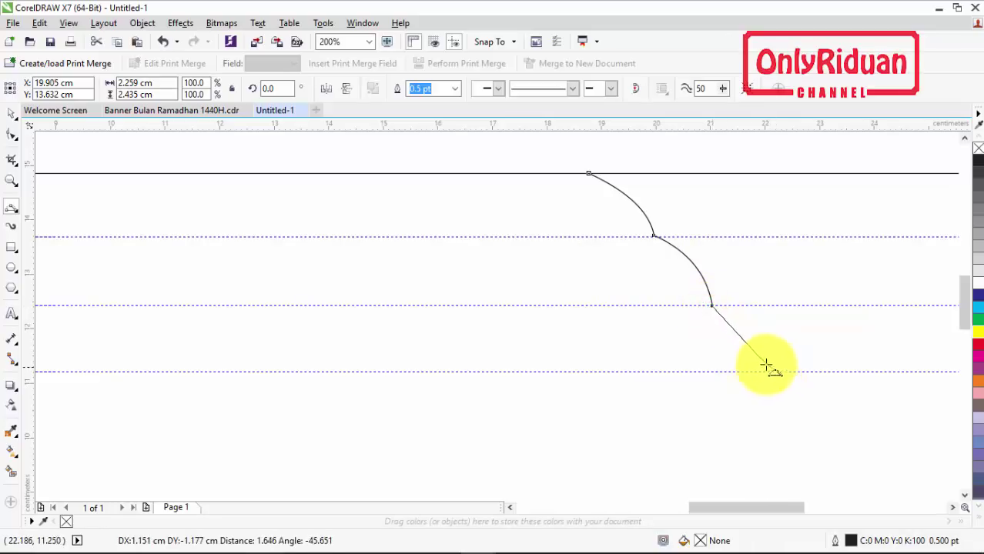
{"action": "left_click", "coordinate": [726, 336]}
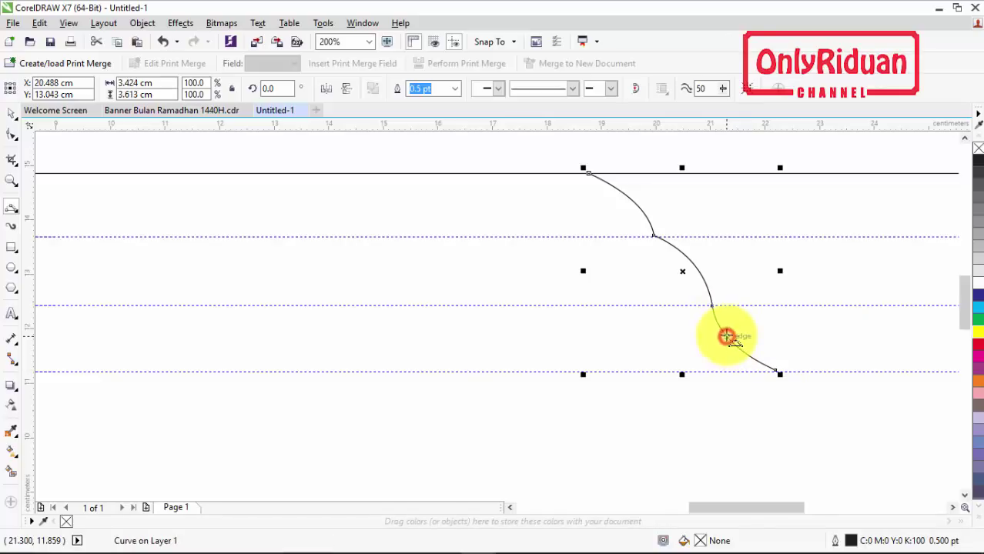
{"action": "scroll", "coordinate": [726, 330], "scroll_direction": "down", "scroll_amount": 2}
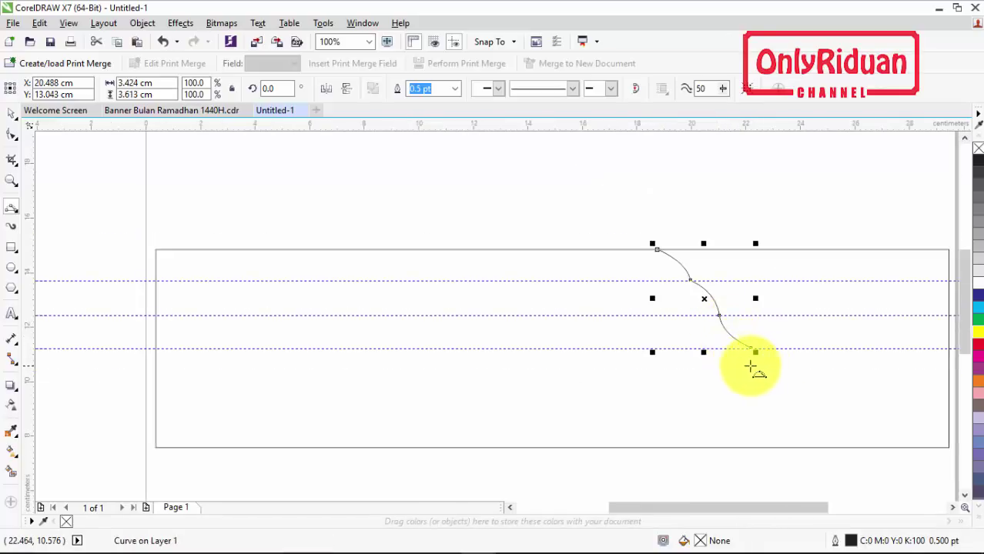
- Duplicate the scalloped curve, mirror the copy vertically, and join its tip to the original's end on the centre guideline
{"action": "left_click", "coordinate": [12, 112]}
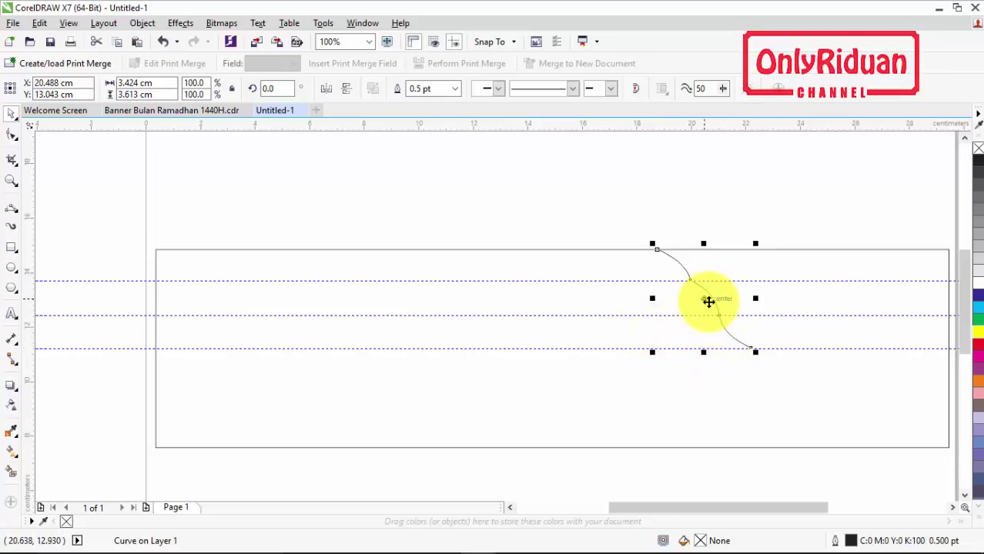
{"action": "left_click_drag", "start_coordinate": [705, 300], "coordinate": [641, 321]}
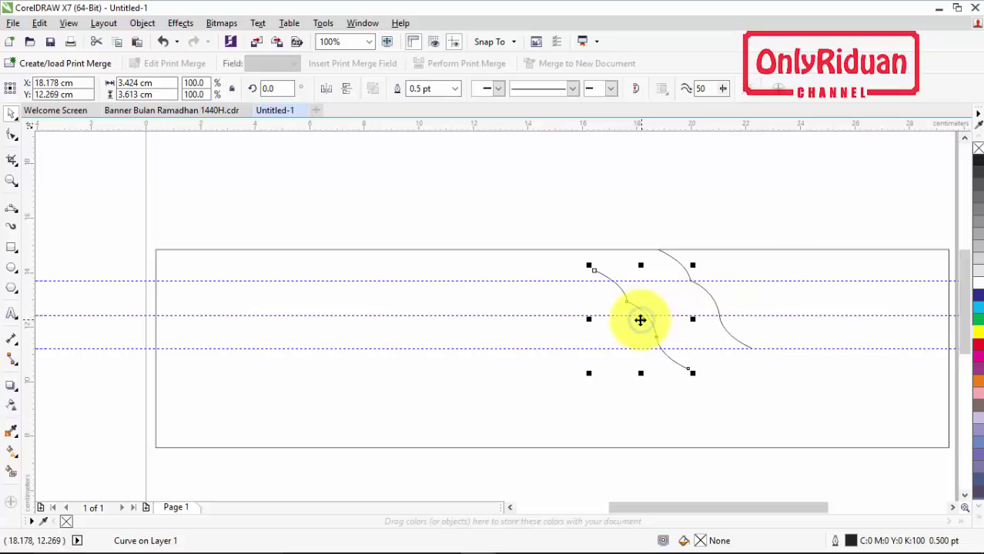
{"action": "left_click", "coordinate": [347, 90]}
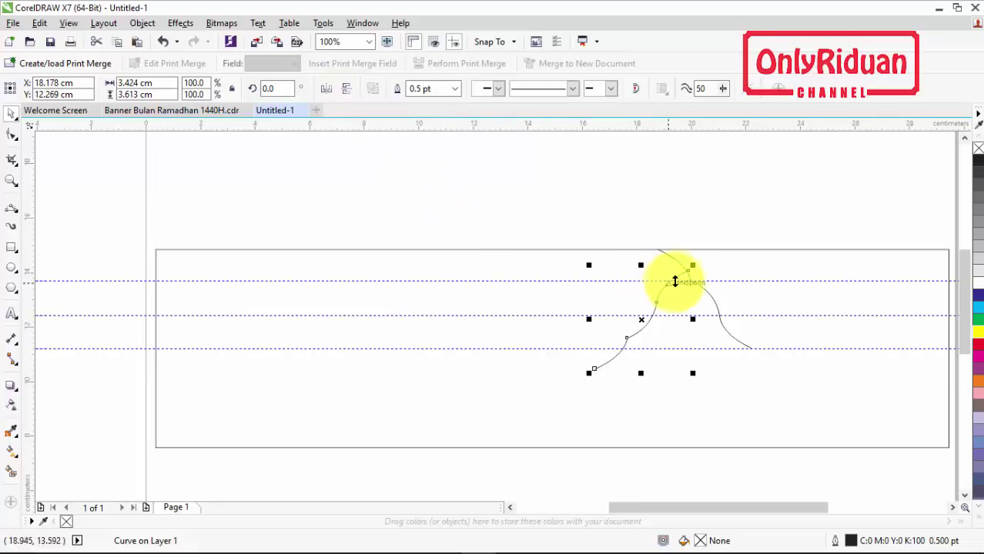
{"action": "left_click_drag", "start_coordinate": [689, 269], "coordinate": [751, 349]}
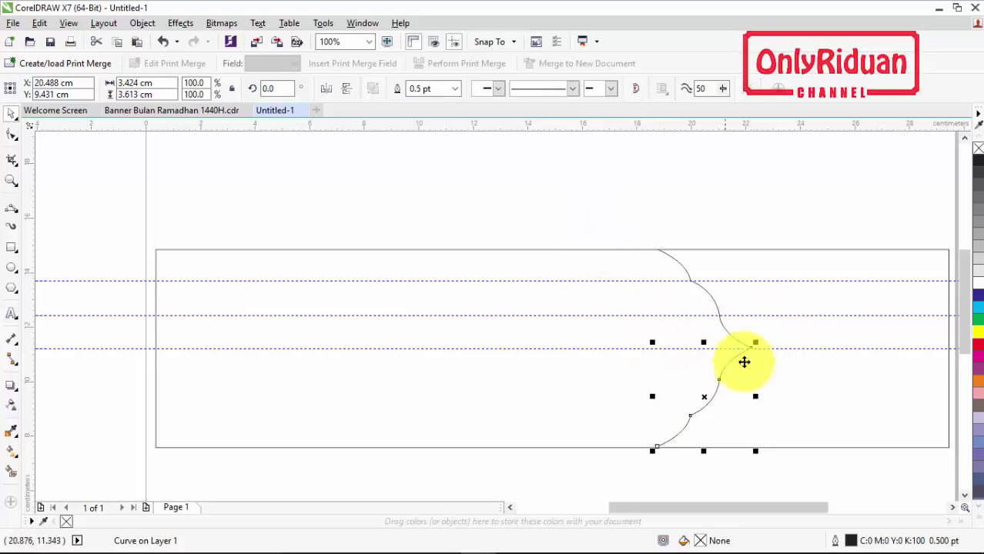
{"action": "scroll", "coordinate": [757, 358], "scroll_direction": "up", "scroll_amount": 2}
{"action": "scroll", "coordinate": [757, 359], "scroll_direction": "down", "scroll_amount": 2}
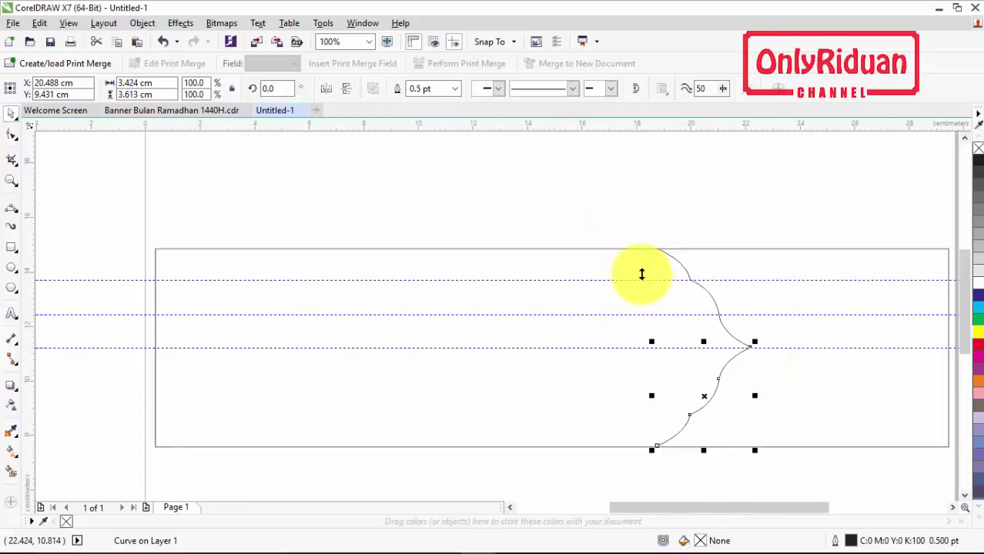
- Group the two scalloped curves and stretch the group to about 7.27 cm high so it meets the rectangle's bottom edge
{"action": "left_click_drag", "start_coordinate": [589, 213], "coordinate": [782, 457]}
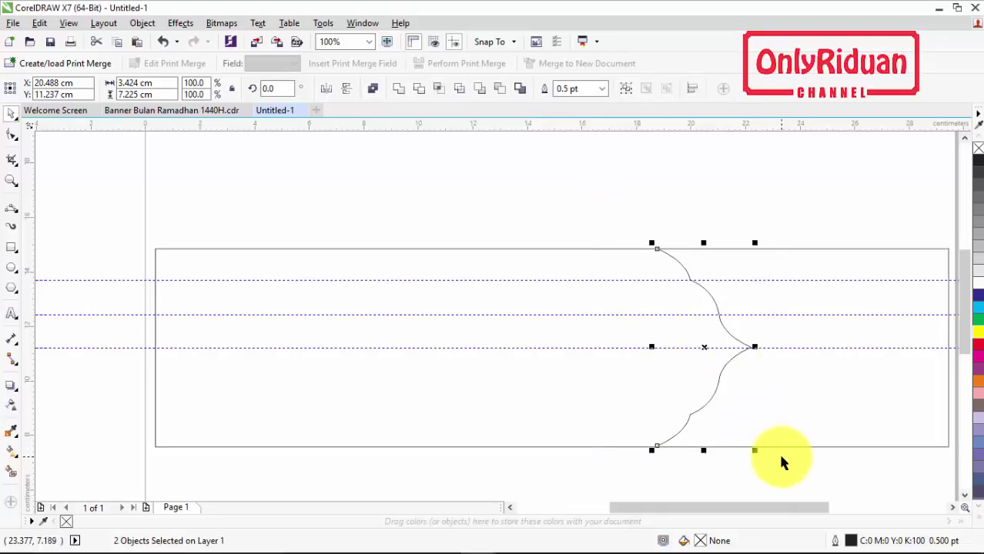
{"action": "left_click", "coordinate": [626, 88]}
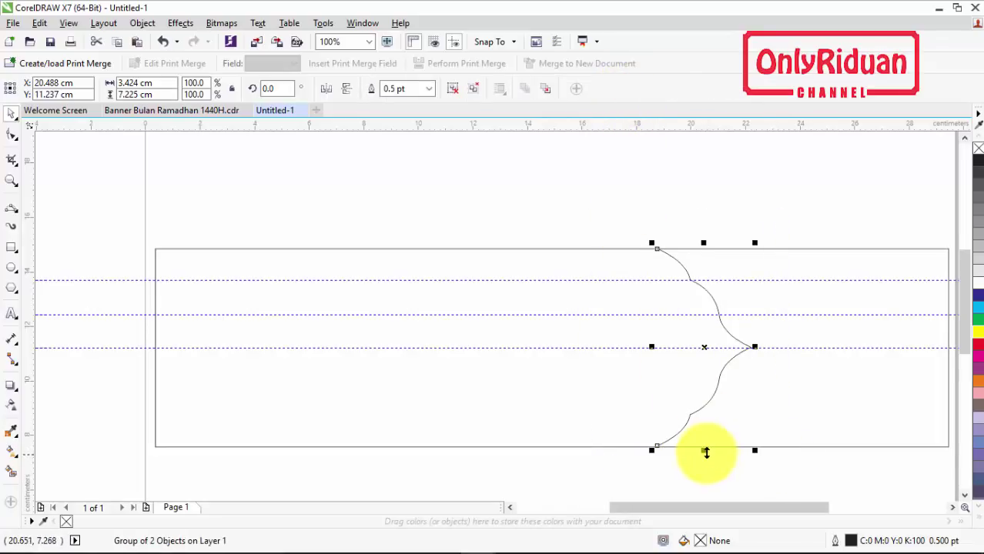
{"action": "scroll", "coordinate": [658, 443], "scroll_direction": "up", "scroll_amount": 4}
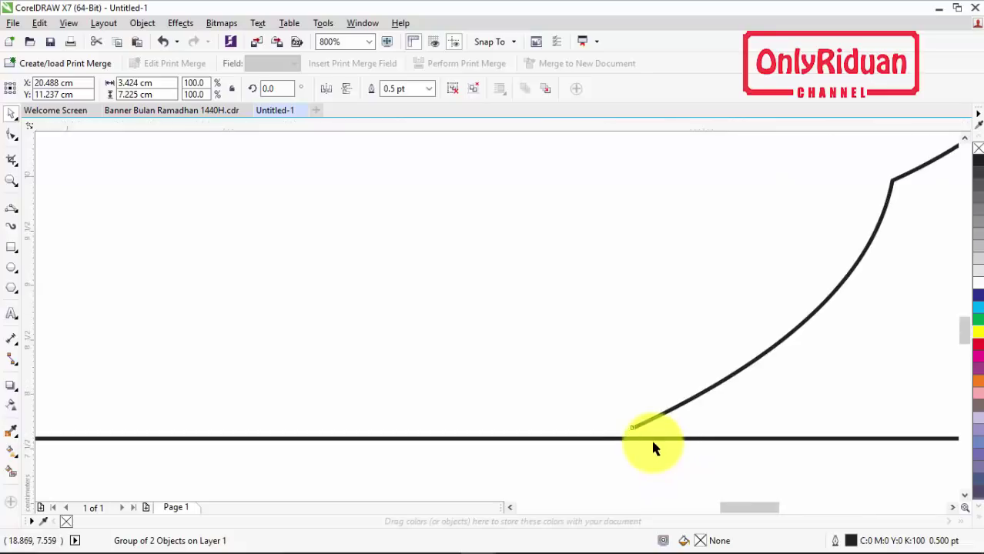
{"action": "scroll", "coordinate": [651, 445], "scroll_direction": "down", "scroll_amount": 2}
{"action": "scroll", "coordinate": [739, 446], "scroll_direction": "up", "scroll_amount": 2}
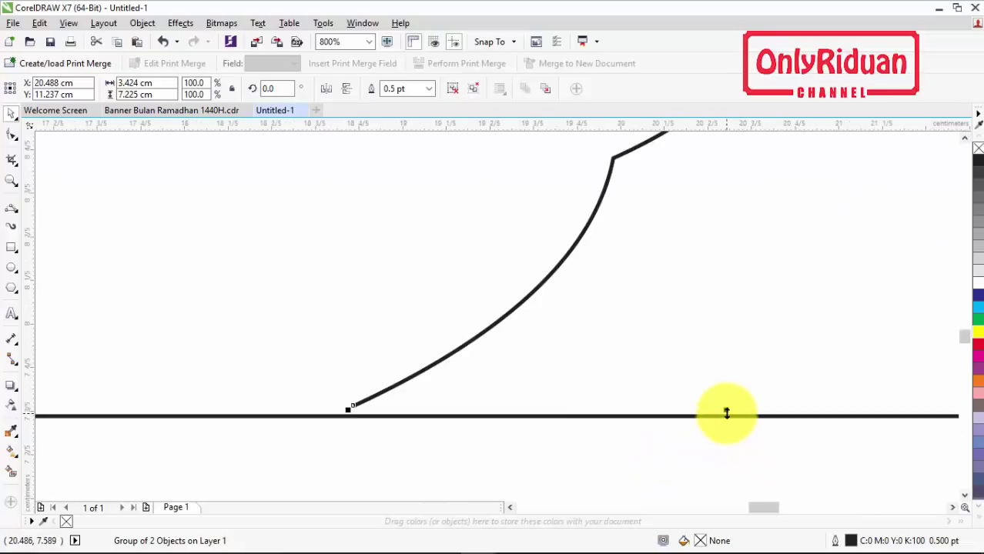
{"action": "left_click_drag", "start_coordinate": [724, 414], "coordinate": [723, 422]}
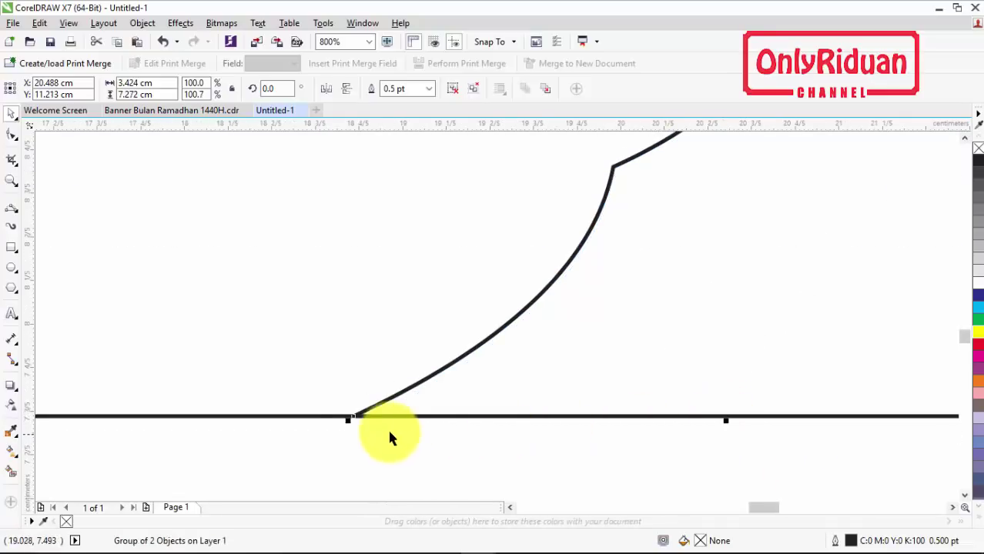
{"action": "scroll", "coordinate": [462, 416], "scroll_direction": "down", "scroll_amount": 3}
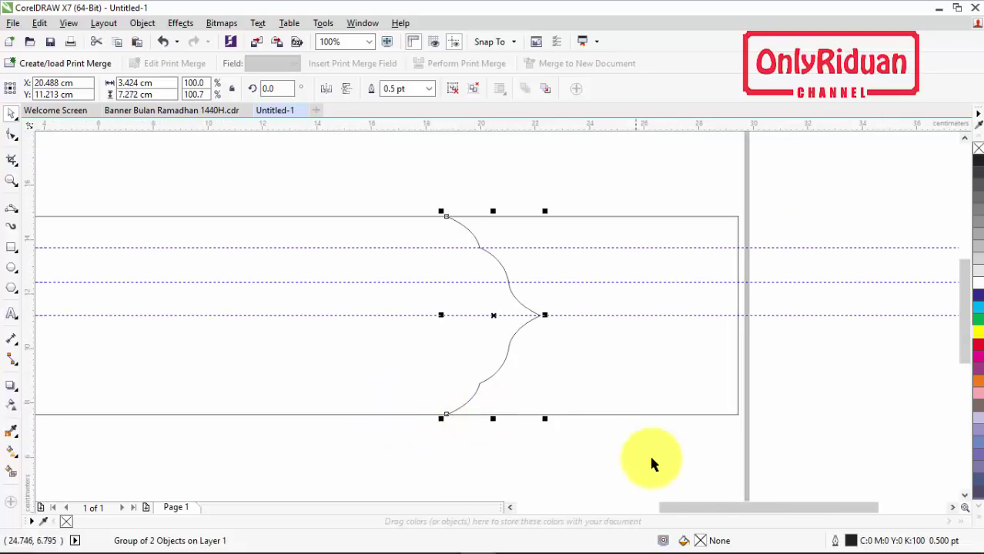
- Smart Fill the banner area left of the scalloped curves with C40 M20 Y0 K40, and move the new shape down and left
{"action": "left_click_drag", "start_coordinate": [681, 510], "coordinate": [627, 497]}
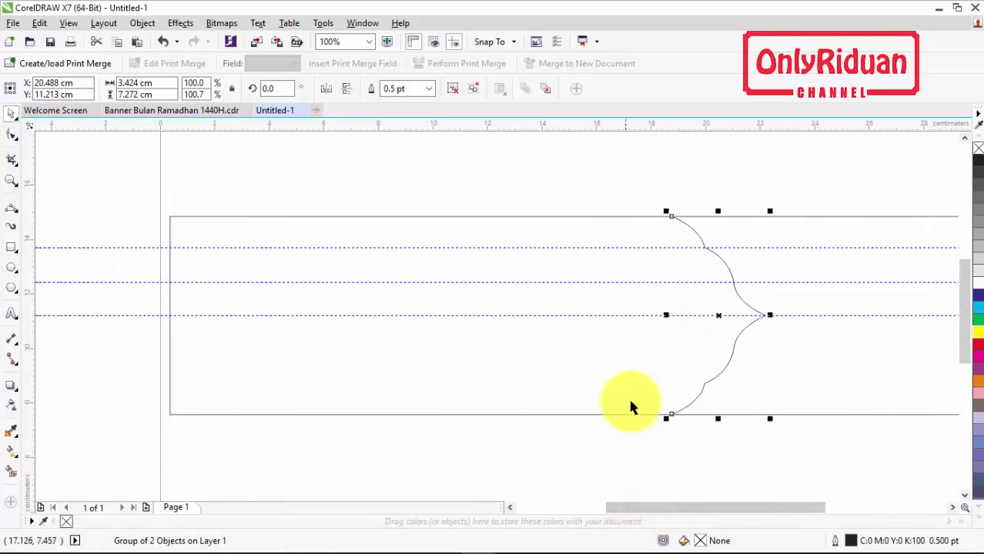
{"action": "left_click", "coordinate": [11, 474]}
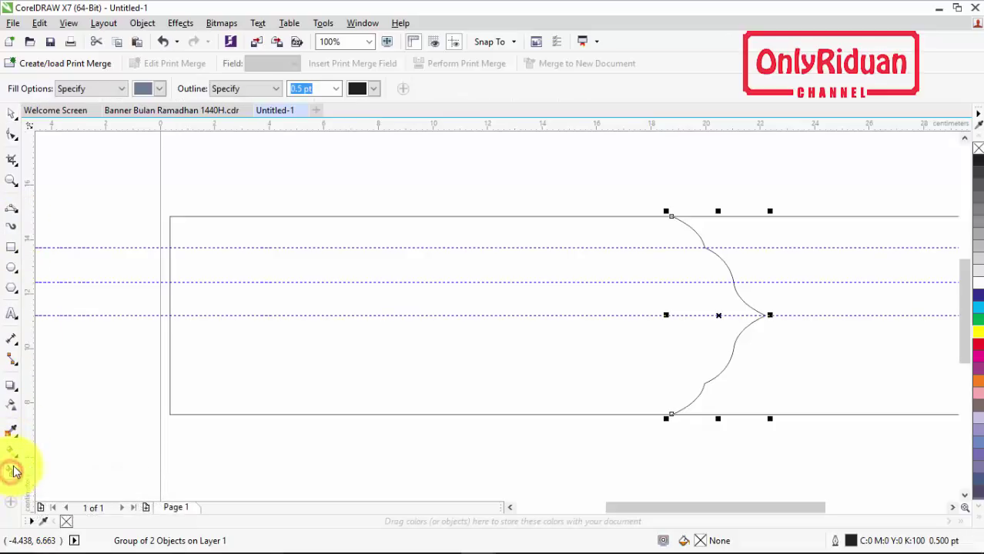
{"action": "left_click", "coordinate": [438, 302]}
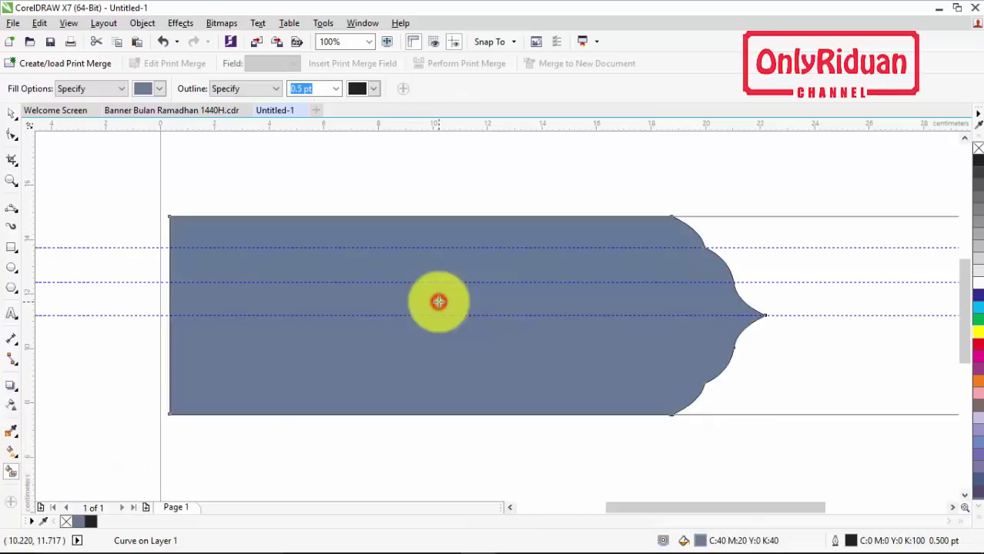
{"action": "left_click", "coordinate": [11, 113]}
{"action": "left_click_drag", "start_coordinate": [360, 227], "coordinate": [321, 300]}
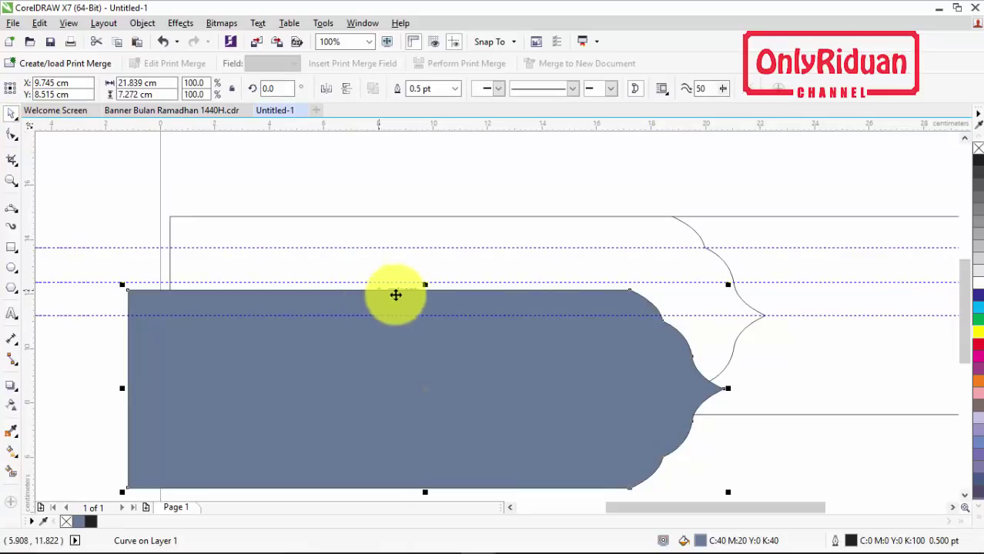
- Delete the group of two scalloped curves from the banner rectangle
{"action": "left_click", "coordinate": [581, 286]}
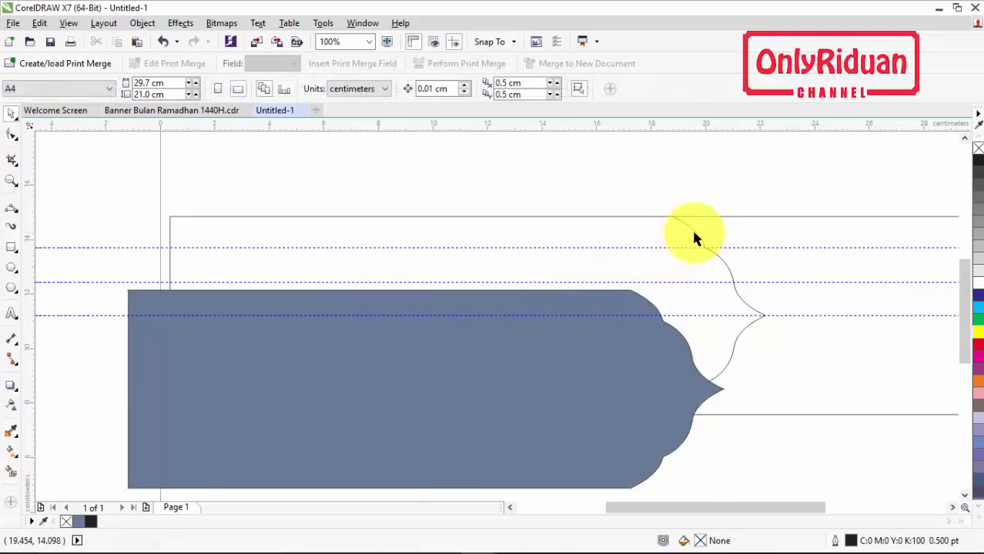
{"action": "left_click", "coordinate": [694, 230]}
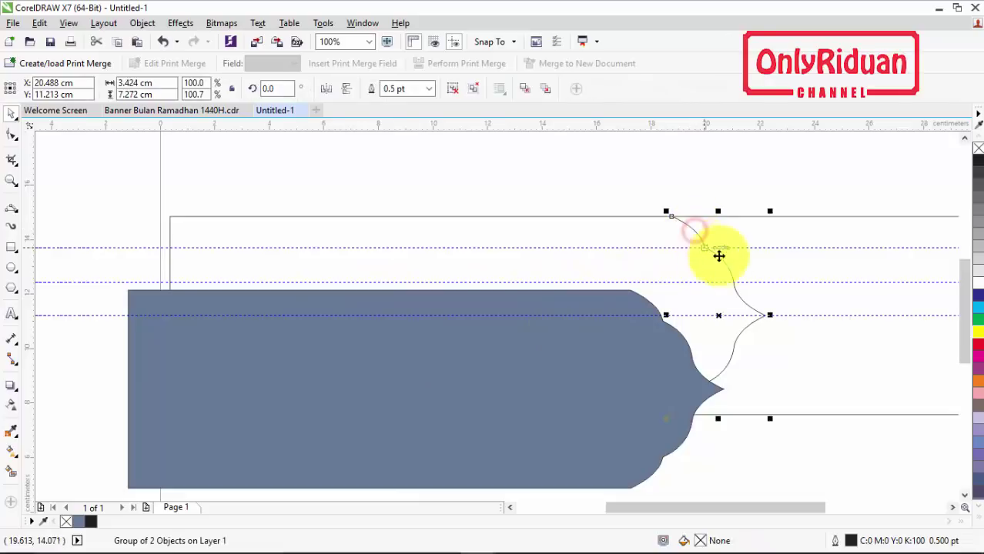
{"action": "key", "text": "Delete"}
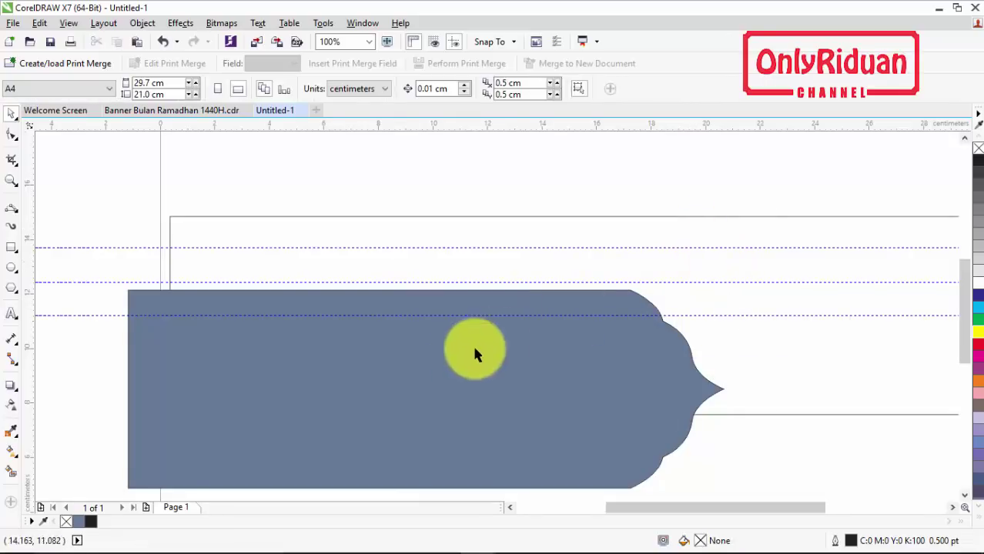
- Move the filled scalloped shape up and right over the banner rectangle, and duplicate it with the copy offset lower down
{"action": "left_click_drag", "start_coordinate": [424, 358], "coordinate": [518, 314]}
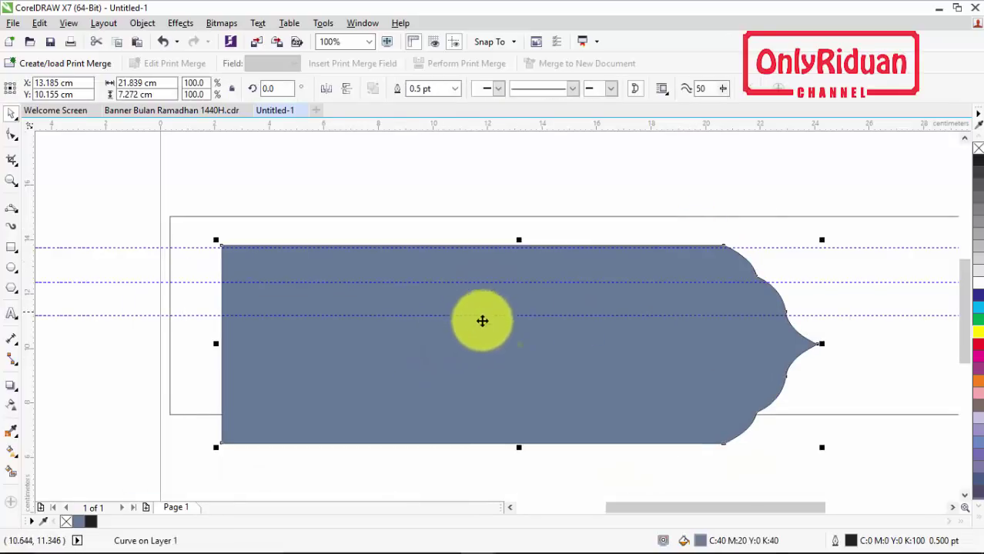
{"action": "left_click", "coordinate": [964, 495]}
{"action": "left_click", "coordinate": [964, 495]}
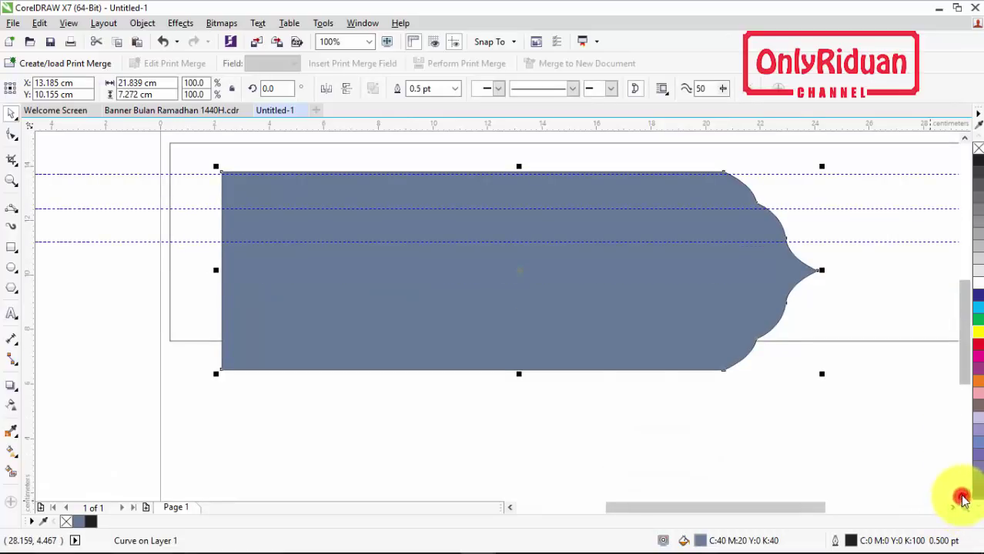
{"action": "left_click_drag", "start_coordinate": [374, 193], "coordinate": [385, 237]}
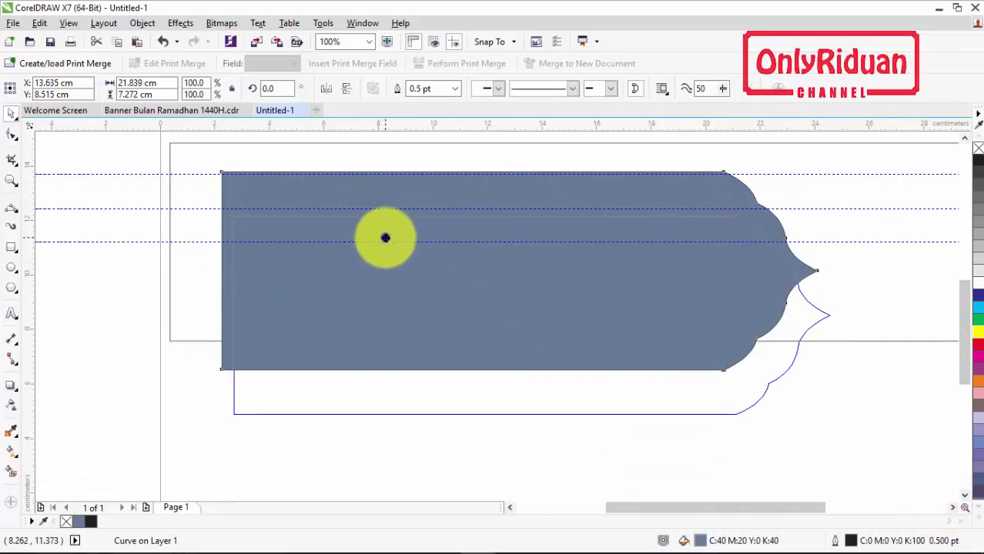
{"action": "right_click", "coordinate": [385, 237]}
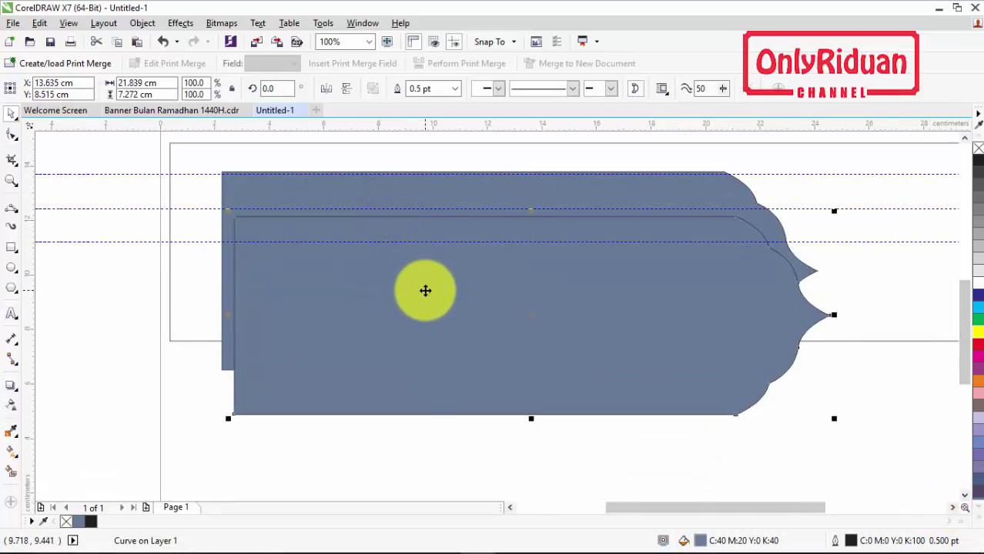
{"action": "left_click_drag", "start_coordinate": [402, 292], "coordinate": [382, 329]}
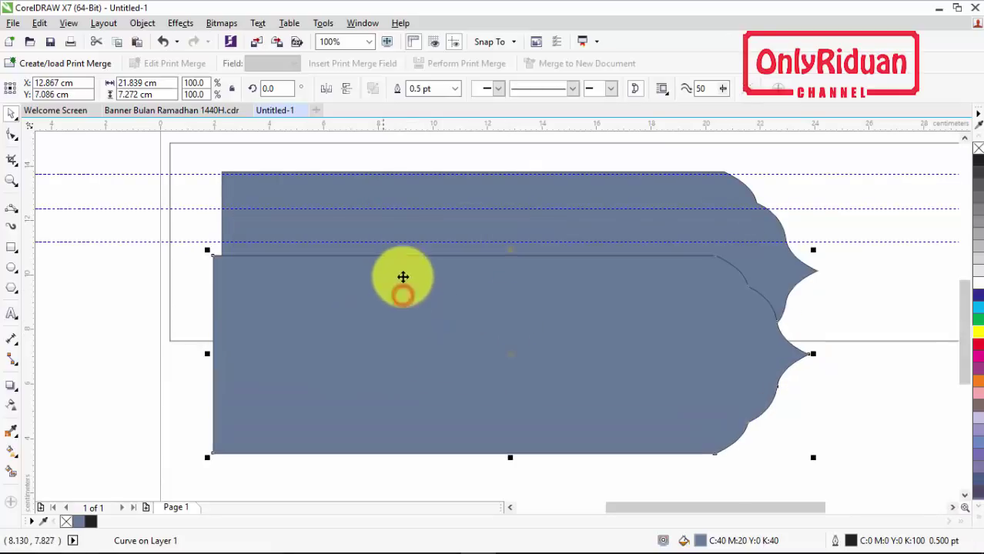
- Snap the original scalloped shape to the banner rectangle's top-left corner and move the copy down below the banner
{"action": "left_click", "coordinate": [411, 194]}
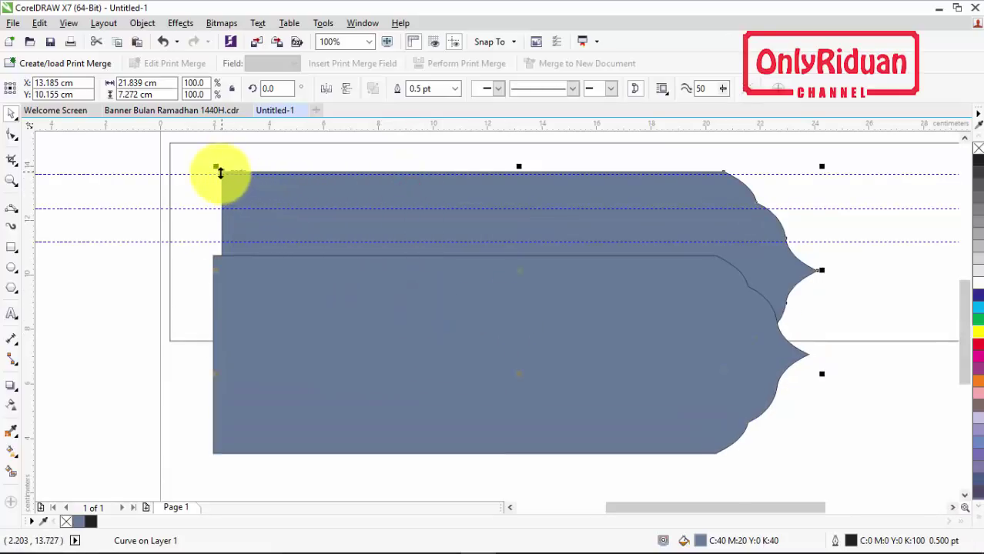
{"action": "left_click_drag", "start_coordinate": [221, 170], "coordinate": [171, 144]}
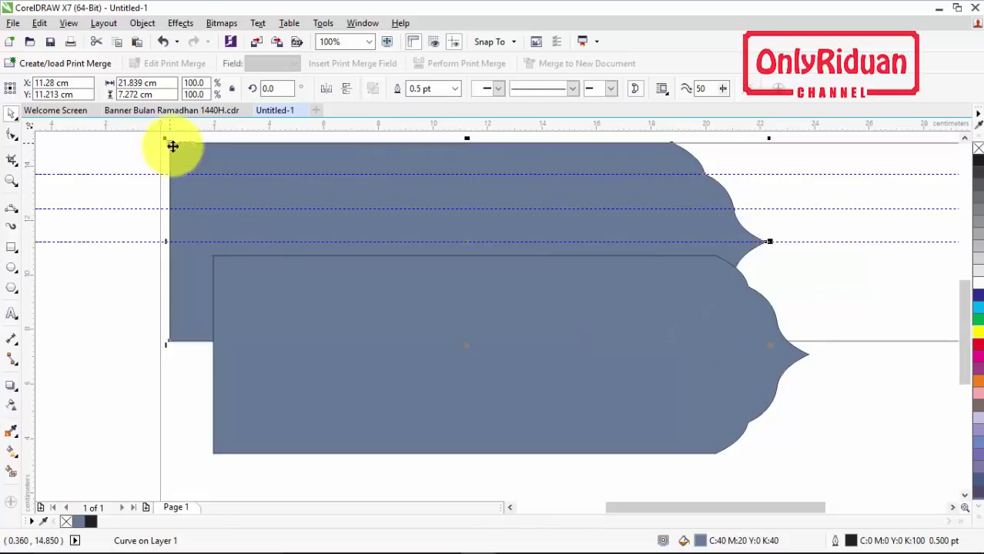
{"action": "left_click", "coordinate": [279, 307]}
{"action": "left_click_drag", "start_coordinate": [257, 273], "coordinate": [252, 369]}
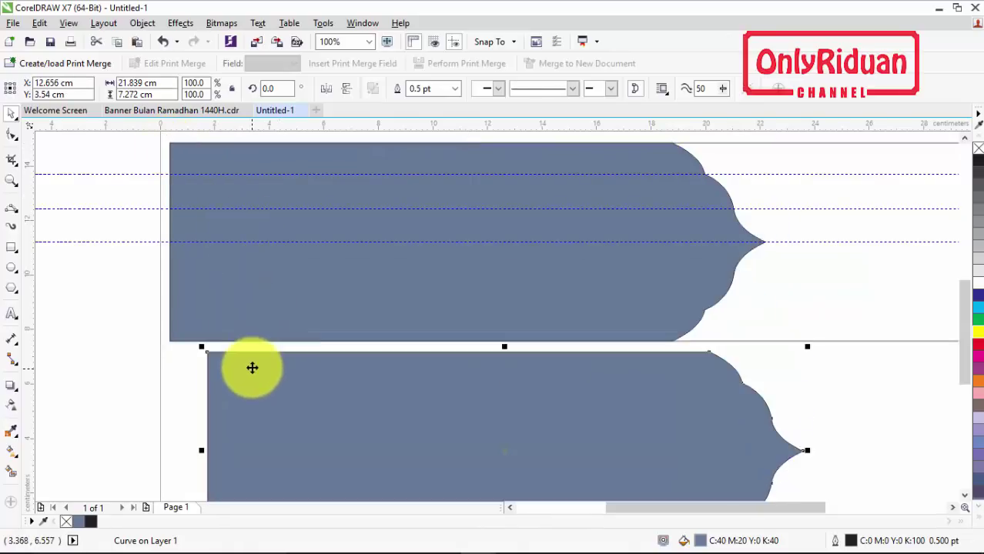
- Stretch the scalloped shape on the banner to the right, to about 22.48 cm wide, keeping its left edge in place
{"action": "left_click", "coordinate": [668, 229]}
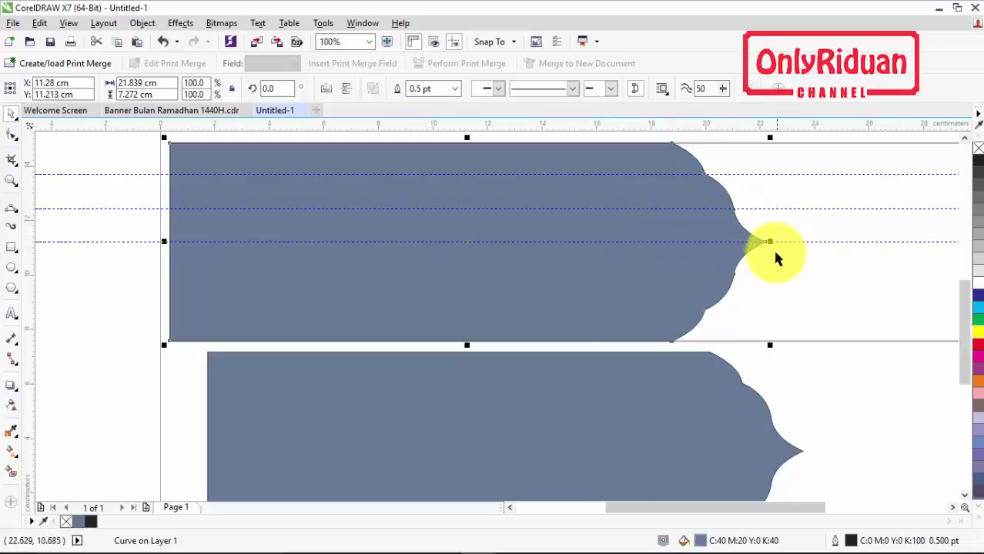
{"action": "left_click_drag", "start_coordinate": [771, 240], "coordinate": [786, 244]}
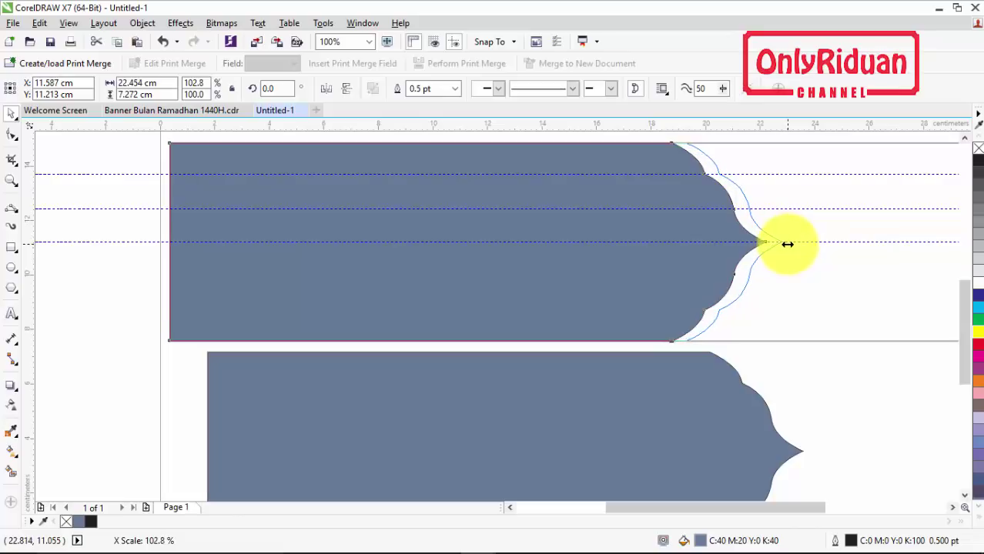
{"action": "left_click_drag", "start_coordinate": [789, 244], "coordinate": [787, 242]}
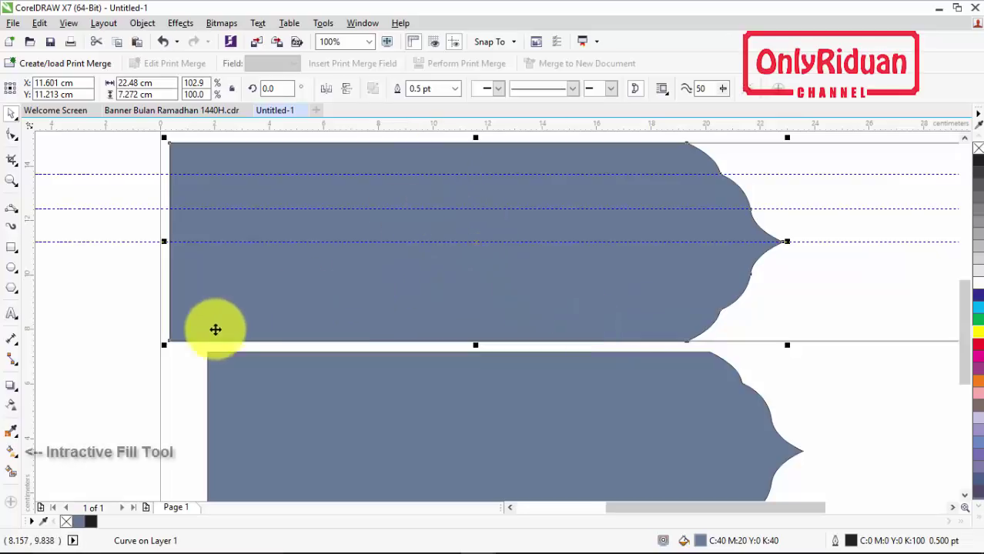
- Apply a linear fountain fill to the widened shape with the Interactive Fill tool, running vertically from its top edge to its bottom edge
{"action": "left_click", "coordinate": [11, 454]}
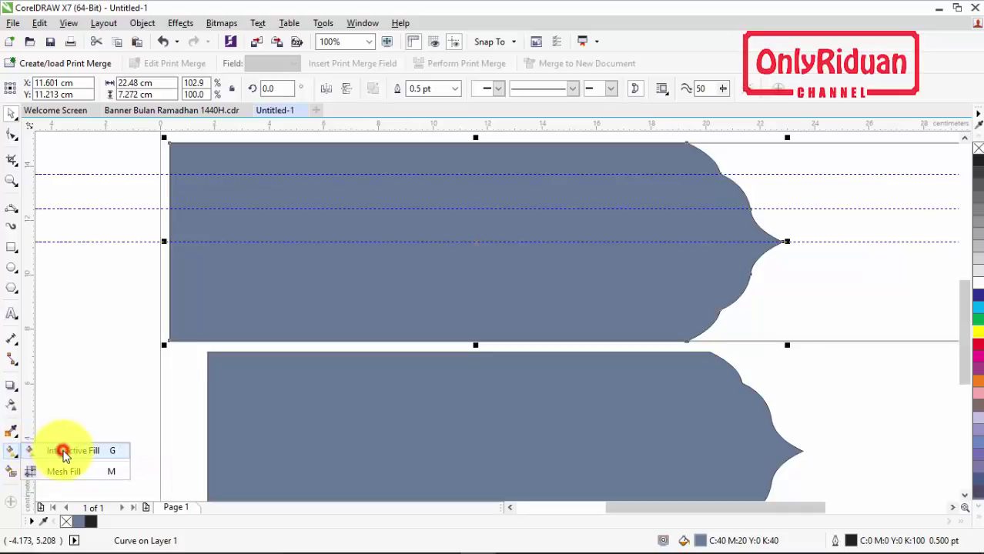
{"action": "left_click", "coordinate": [64, 452]}
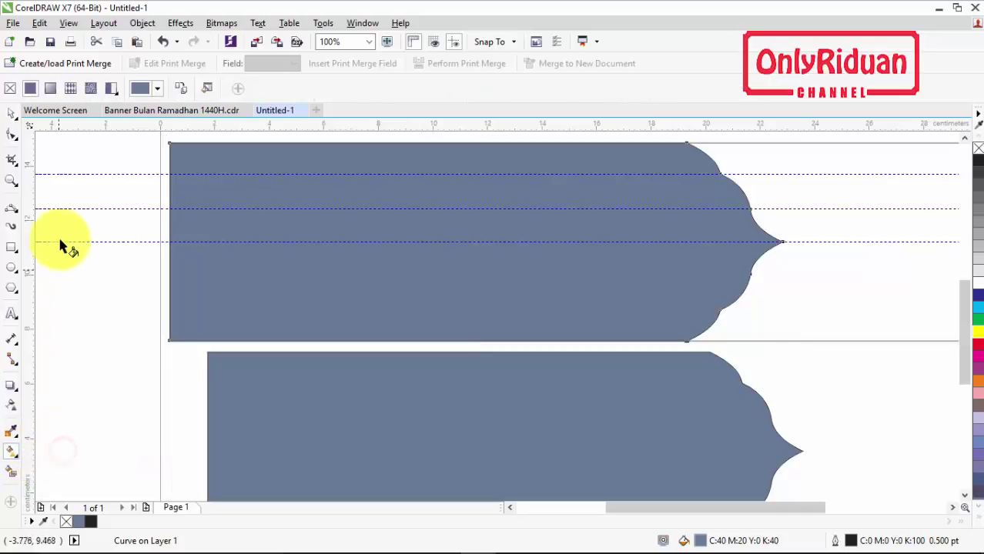
{"action": "left_click", "coordinate": [51, 89]}
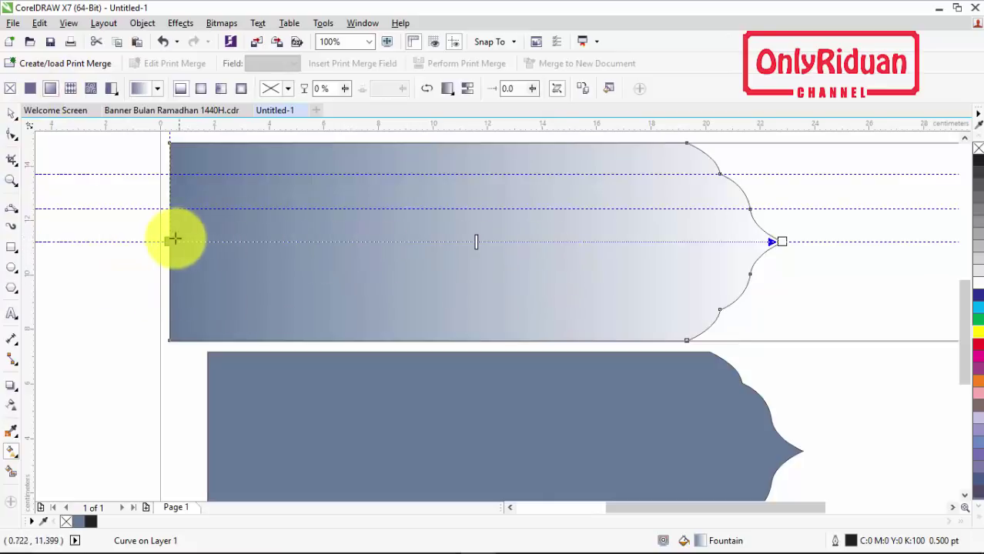
{"action": "left_click_drag", "start_coordinate": [167, 242], "coordinate": [442, 140]}
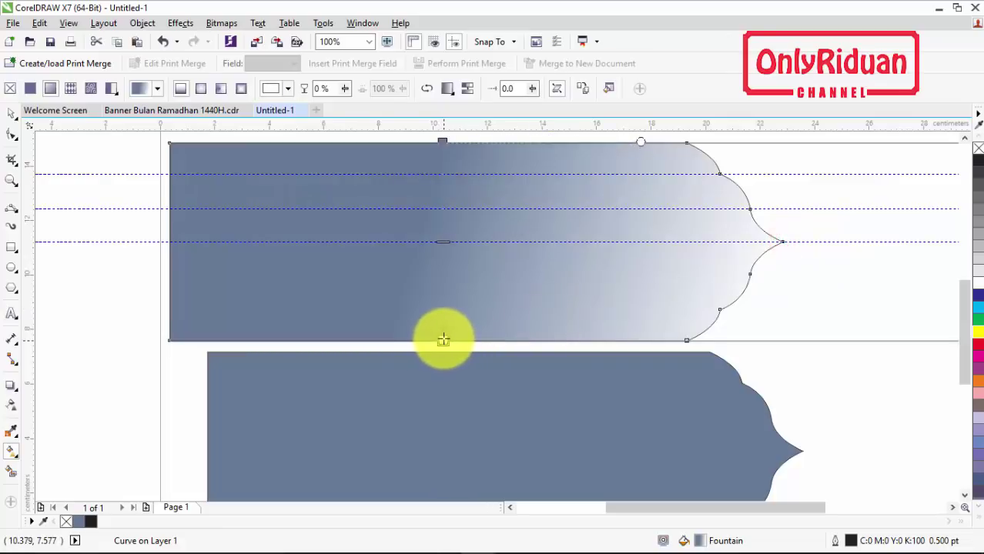
{"action": "left_click_drag", "start_coordinate": [443, 339], "coordinate": [444, 339]}
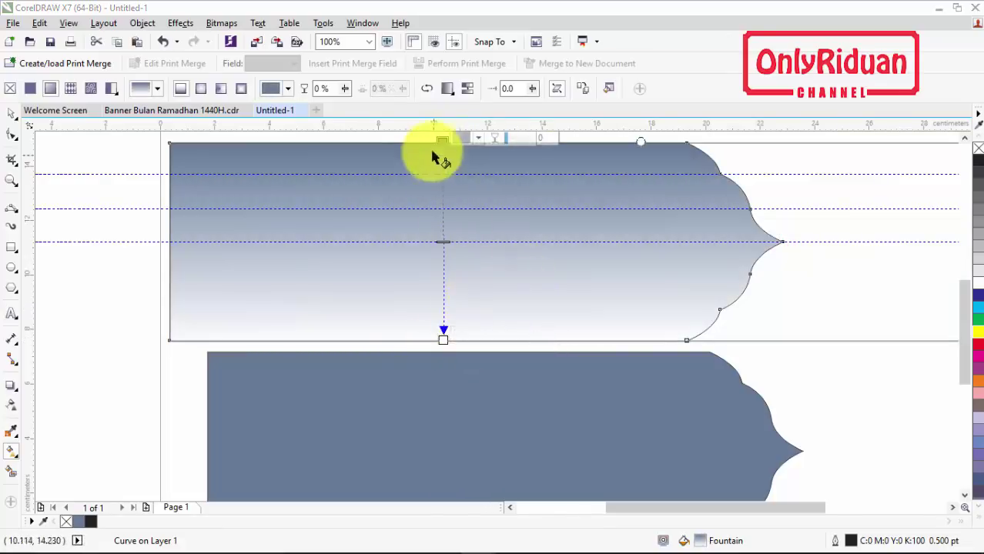
- Colour both ends of the fountain fill orange and add a yellow node at about 47% along it
{"action": "left_click", "coordinate": [978, 382]}
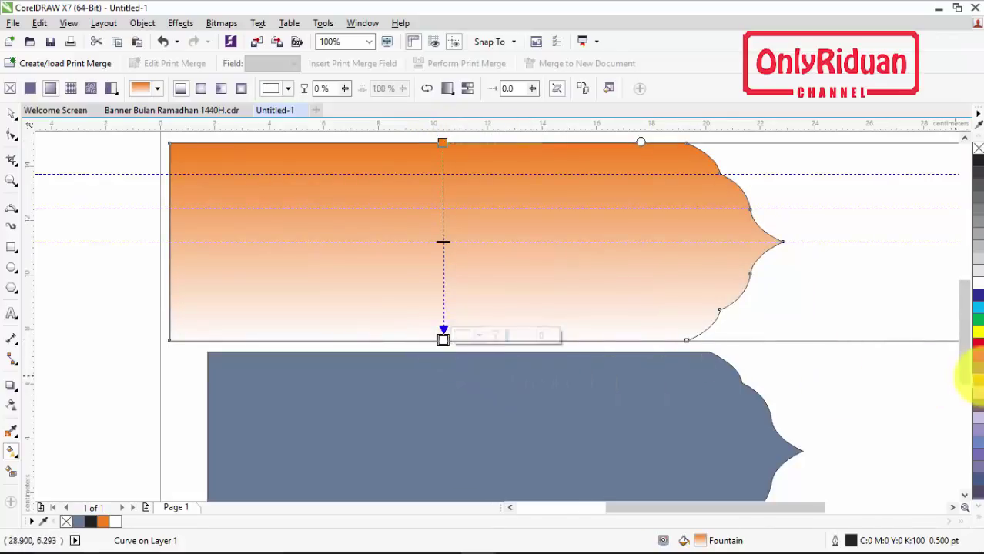
{"action": "left_click", "coordinate": [978, 383]}
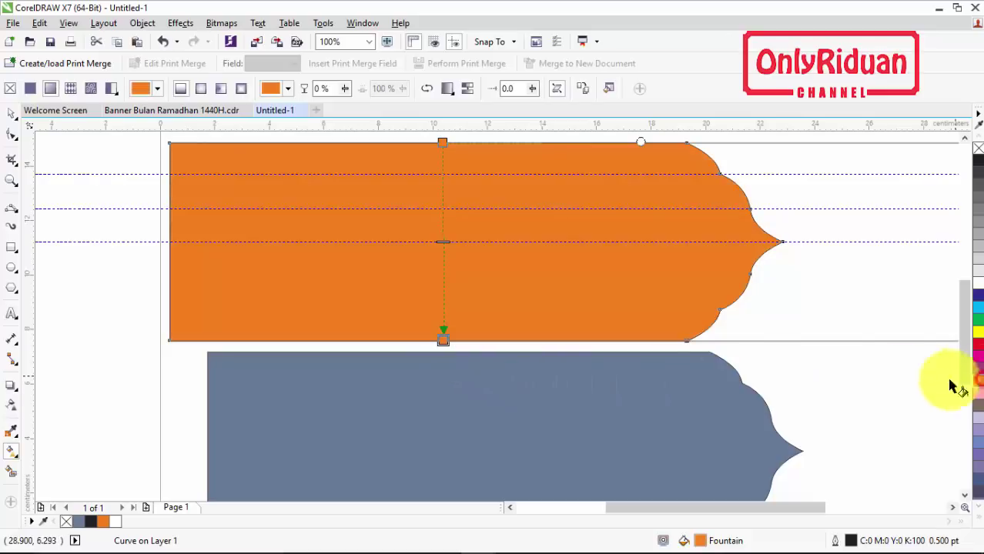
{"action": "double_click", "coordinate": [443, 237]}
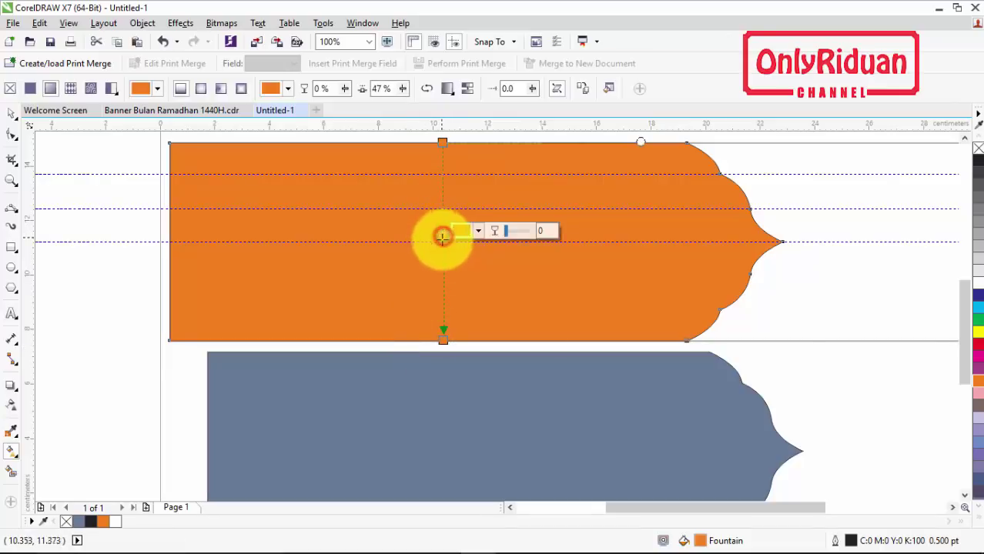
{"action": "left_click", "coordinate": [979, 333]}
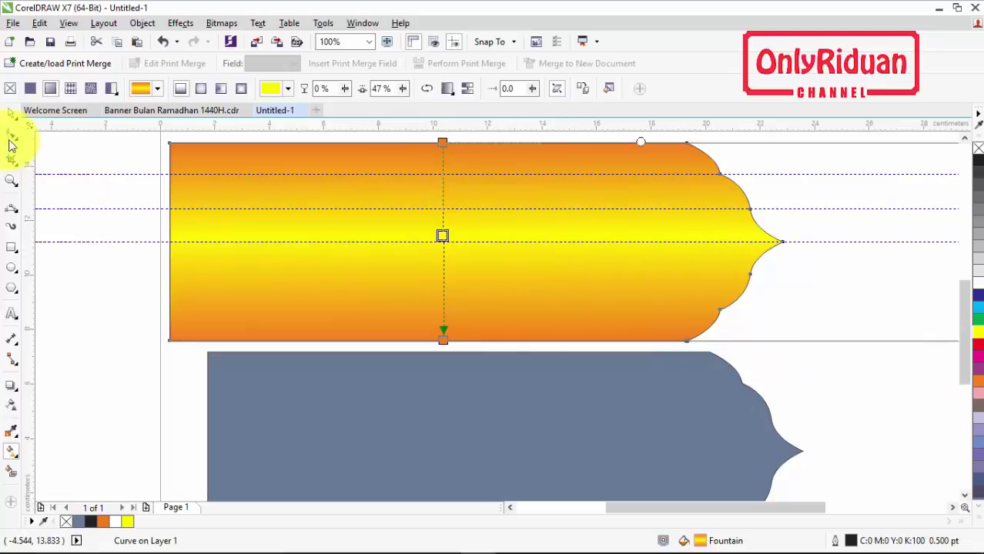
{"action": "left_click", "coordinate": [12, 115]}
{"action": "left_click", "coordinate": [89, 147]}
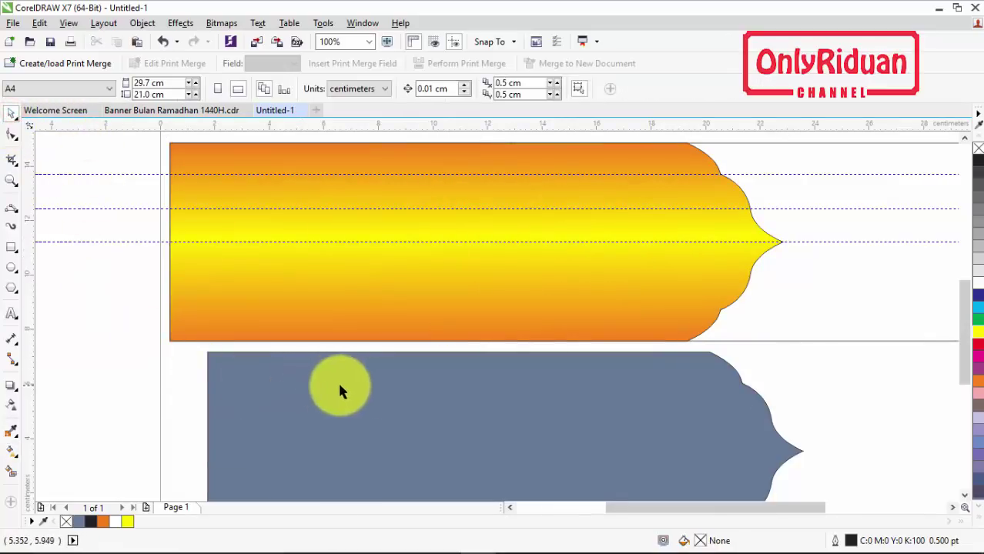
- Snap the blue copy to the banner's top-left corner over the gradient shape and fill it white, leaving a scalloped gradient border
{"action": "left_click", "coordinate": [386, 391]}
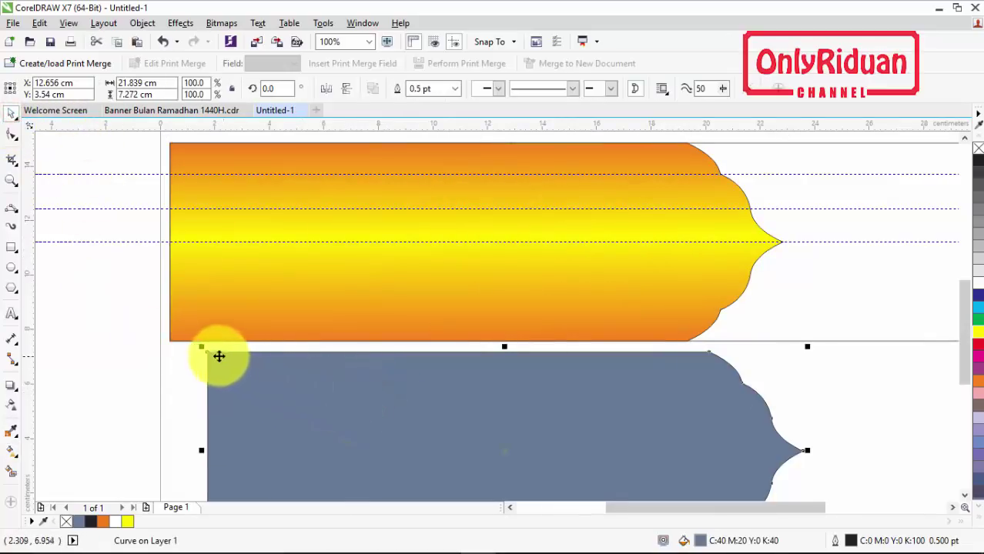
{"action": "left_click_drag", "start_coordinate": [208, 354], "coordinate": [169, 140]}
{"action": "left_click", "coordinate": [541, 229]}
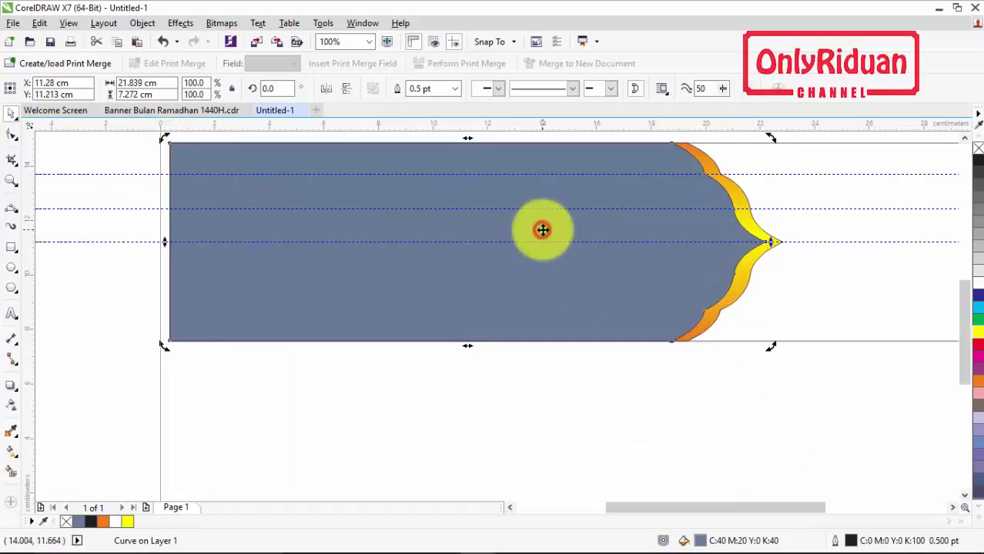
{"action": "left_click", "coordinate": [600, 393]}
{"action": "left_click", "coordinate": [593, 293]}
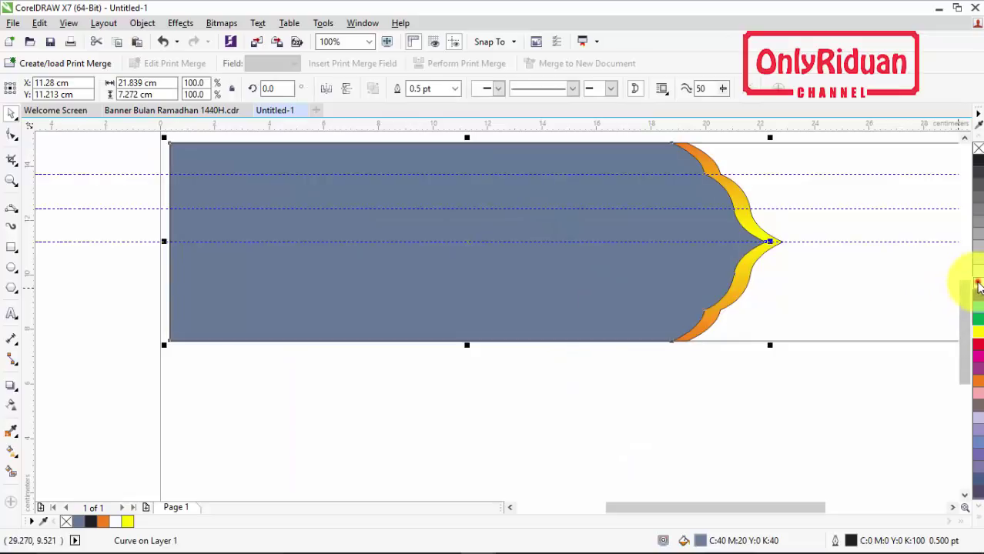
{"action": "left_click", "coordinate": [978, 281]}
{"action": "left_click", "coordinate": [747, 426]}
- Compare the scalloped divider with the finished design in Banner Bulan Ramadhan 1440H.cdr, and return to the Untitled-1 drawing
{"action": "left_click", "coordinate": [214, 112]}
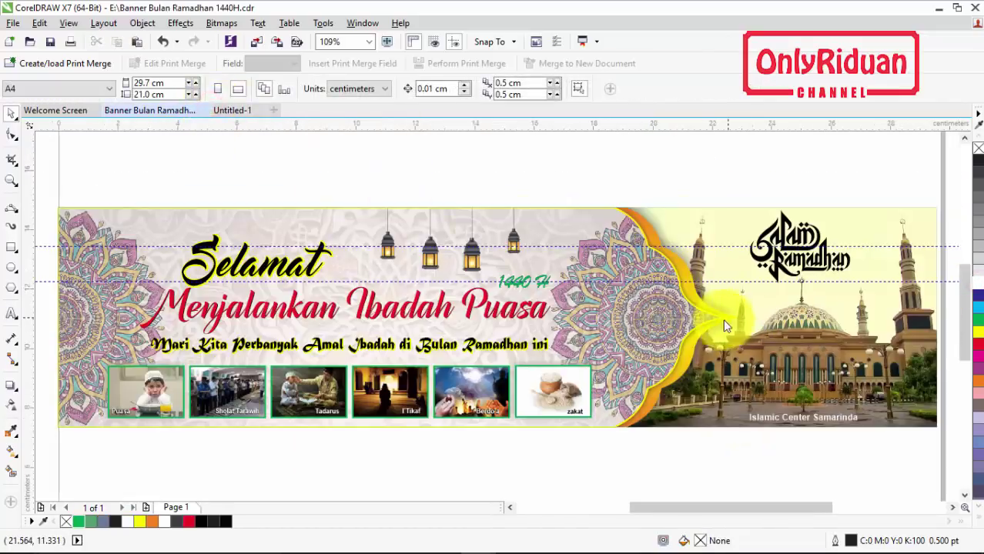
{"action": "left_click", "coordinate": [244, 111]}
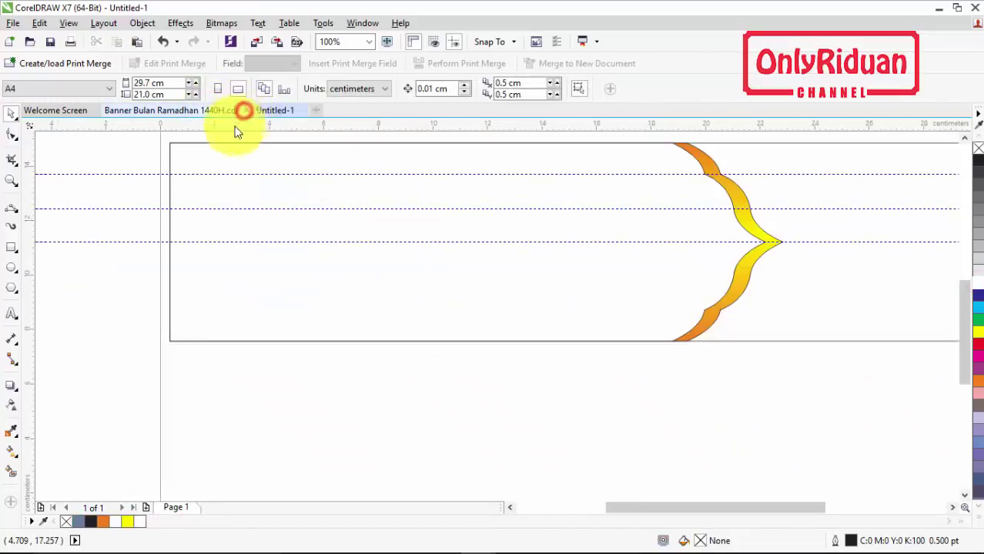
{"action": "left_click", "coordinate": [964, 139]}
{"action": "left_click", "coordinate": [953, 509]}
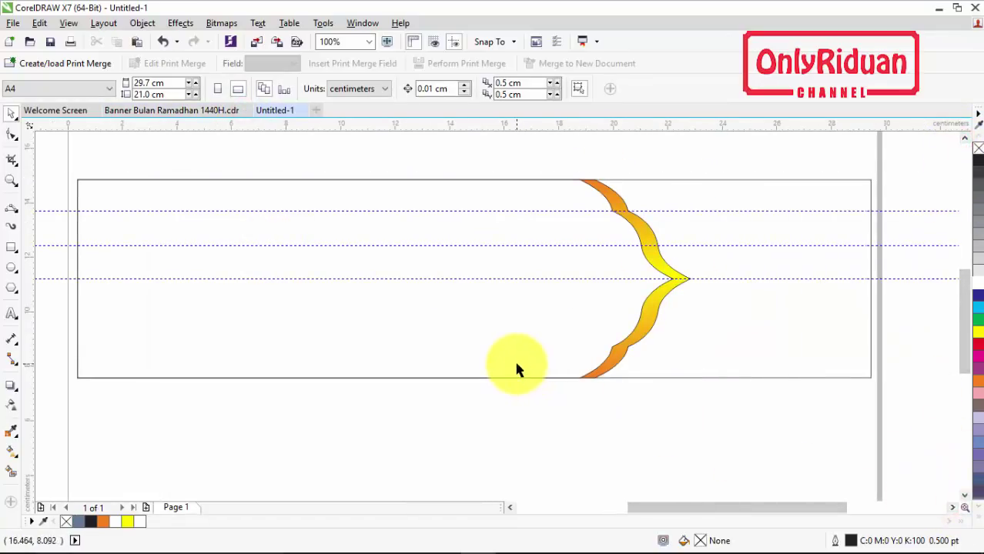
- Import d4HC3ML from the Banner Ramadhan pictures folder and place it from the banner's top-left corner at about 18.46 by 10.38 cm
{"action": "left_click", "coordinate": [392, 198]}
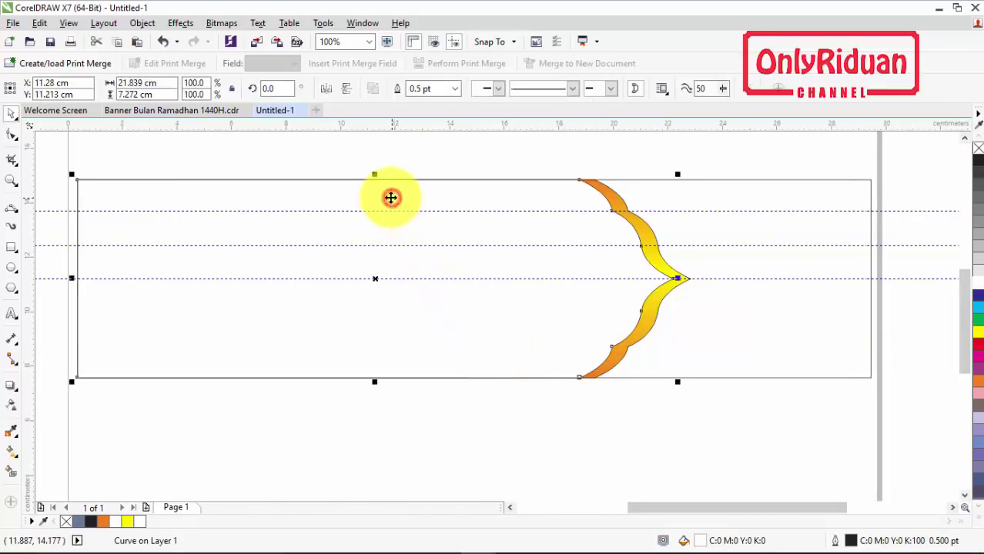
{"action": "left_click", "coordinate": [16, 24]}
{"action": "left_click", "coordinate": [46, 244]}
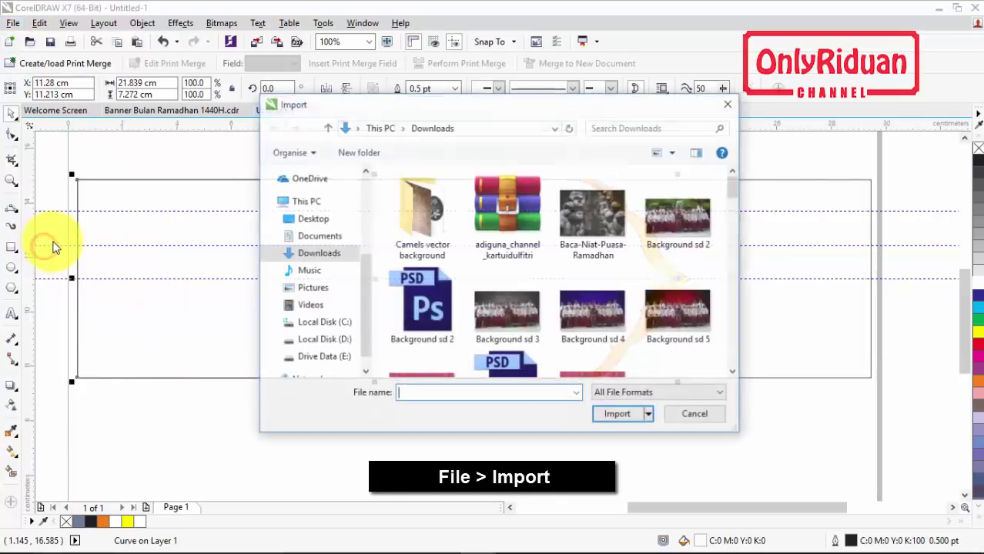
{"action": "left_click", "coordinate": [315, 288]}
{"action": "double_click", "coordinate": [426, 212]}
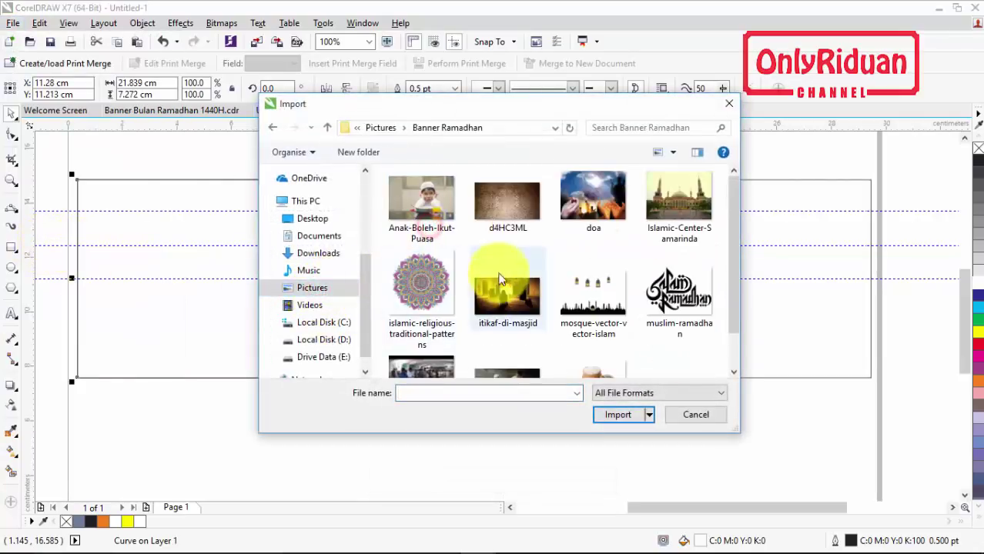
{"action": "left_click", "coordinate": [515, 202]}
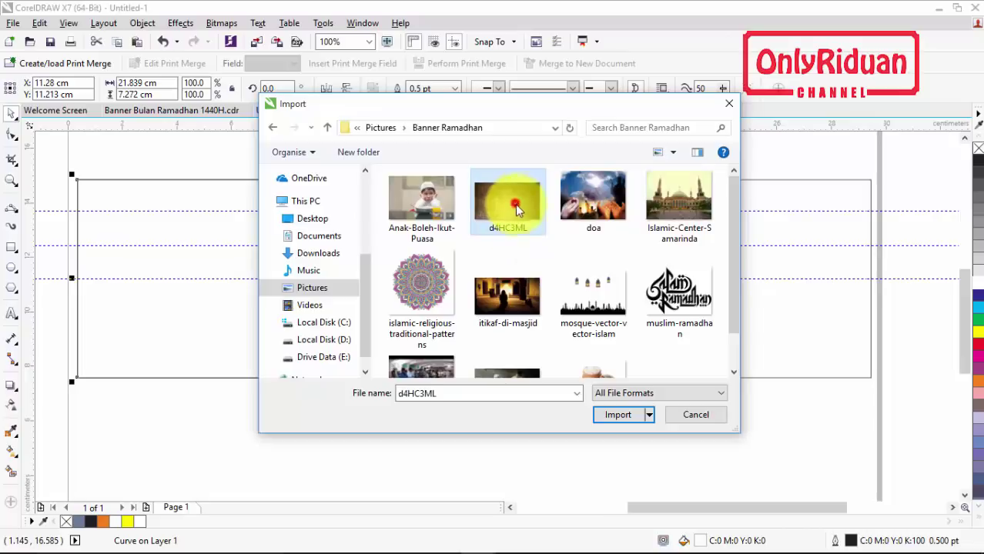
{"action": "left_click", "coordinate": [619, 414]}
{"action": "left_click_drag", "start_coordinate": [78, 180], "coordinate": [640, 459]}
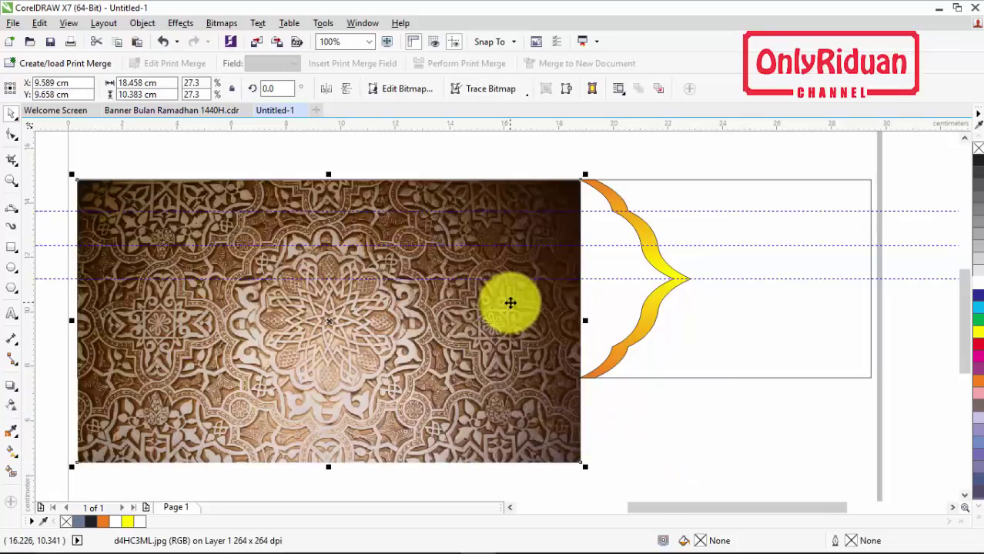
- Move the d4HC3ML ornament photo below the banner and PowerClip it inside the white scalloped shape
{"action": "scroll", "coordinate": [521, 288], "scroll_direction": "down", "scroll_amount": 2}
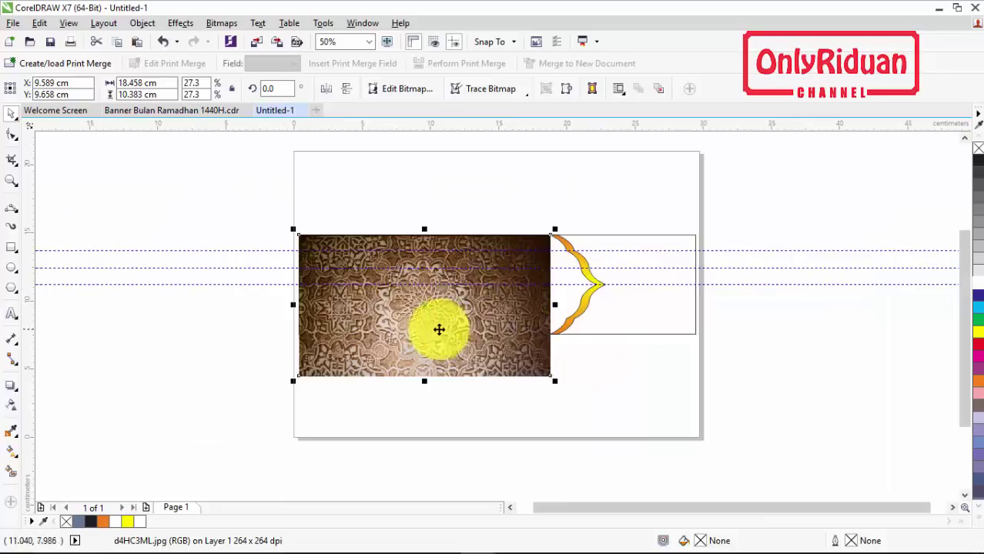
{"action": "left_click_drag", "start_coordinate": [409, 303], "coordinate": [487, 411]}
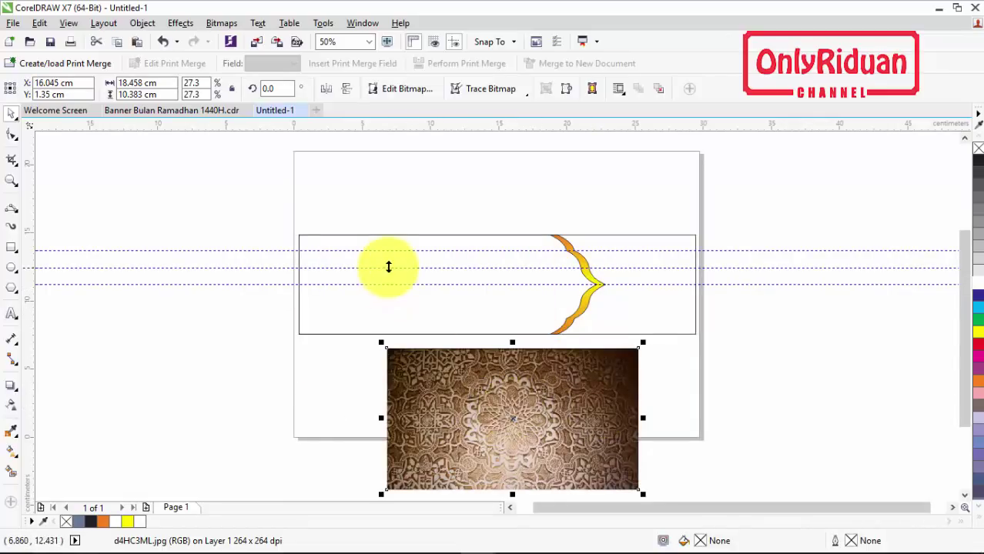
{"action": "right_click", "coordinate": [524, 389]}
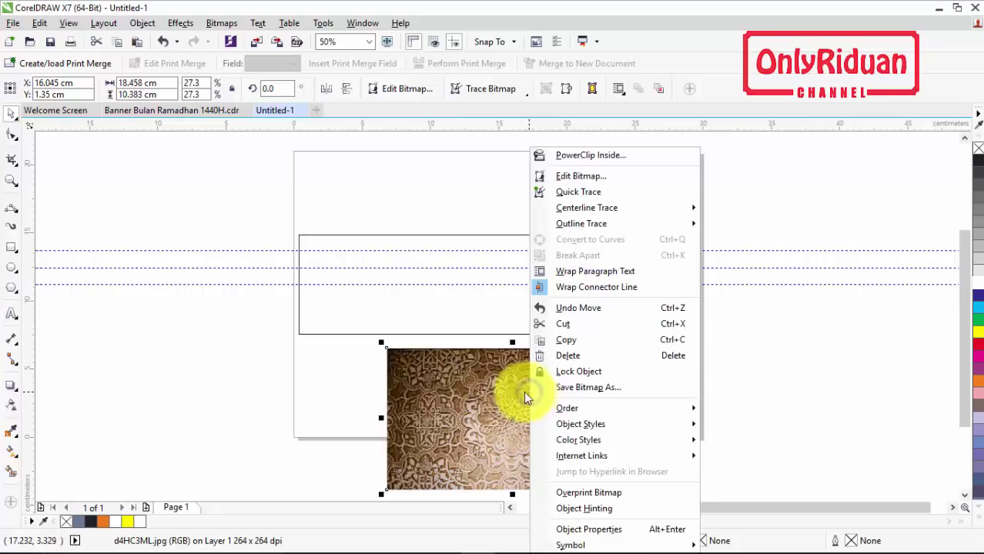
{"action": "left_click", "coordinate": [353, 383]}
{"action": "right_click", "coordinate": [530, 387]}
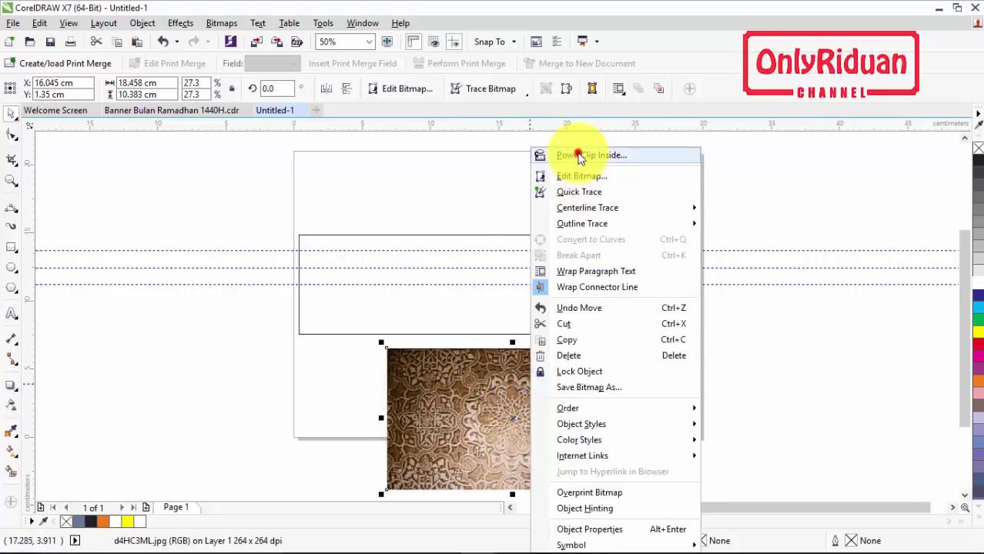
{"action": "left_click", "coordinate": [578, 152]}
{"action": "left_click", "coordinate": [431, 309]}
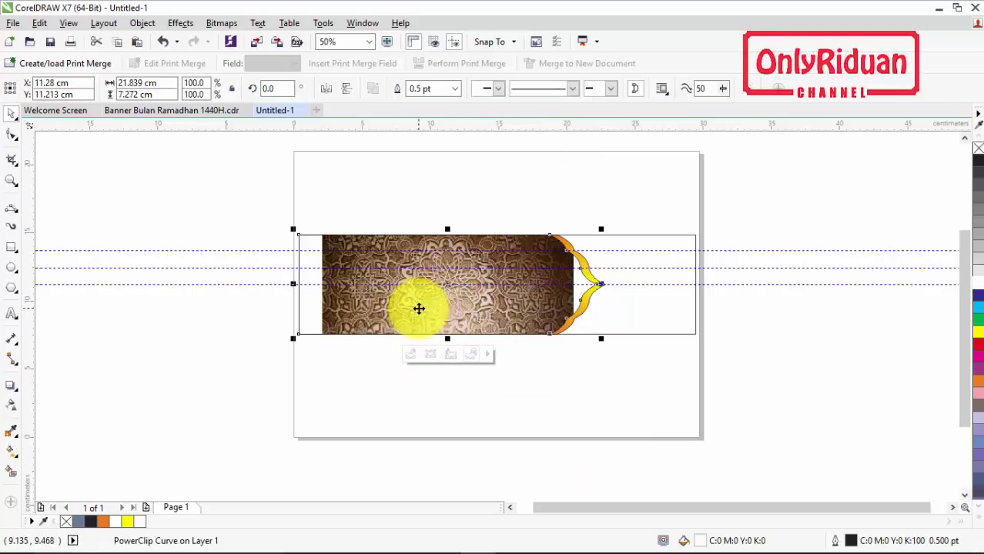
- Edit the scalloped shape's PowerClip contents, give the ornament photo a uniform transparency of 70, and finish editing
{"action": "scroll", "coordinate": [418, 309], "scroll_direction": "up", "scroll_amount": 2}
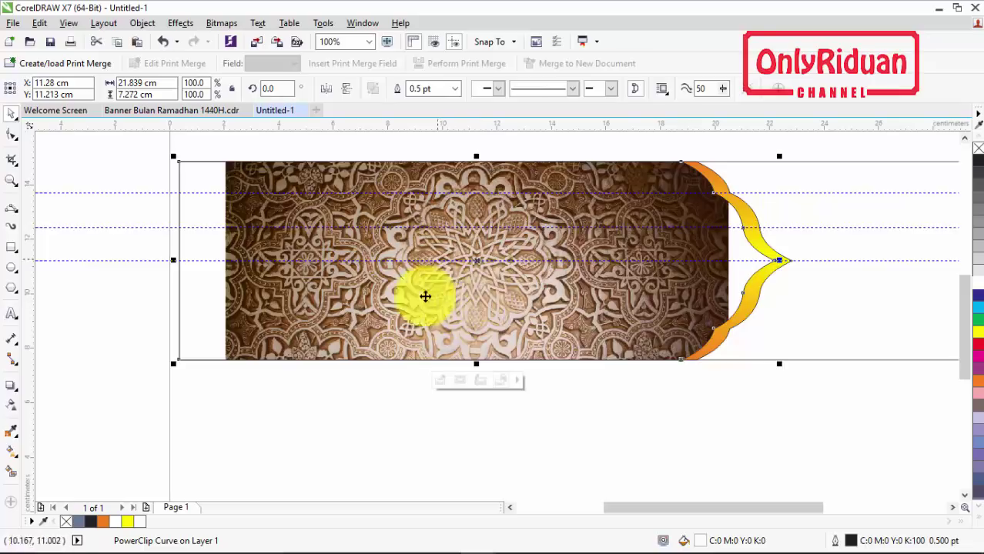
{"action": "right_click", "coordinate": [497, 299]}
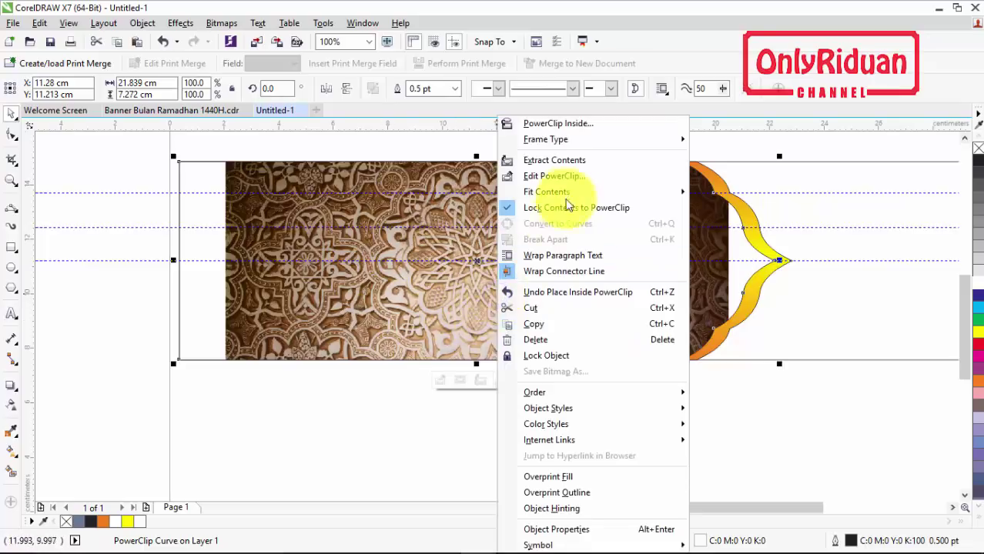
{"action": "left_click", "coordinate": [572, 180]}
{"action": "left_click", "coordinate": [485, 294]}
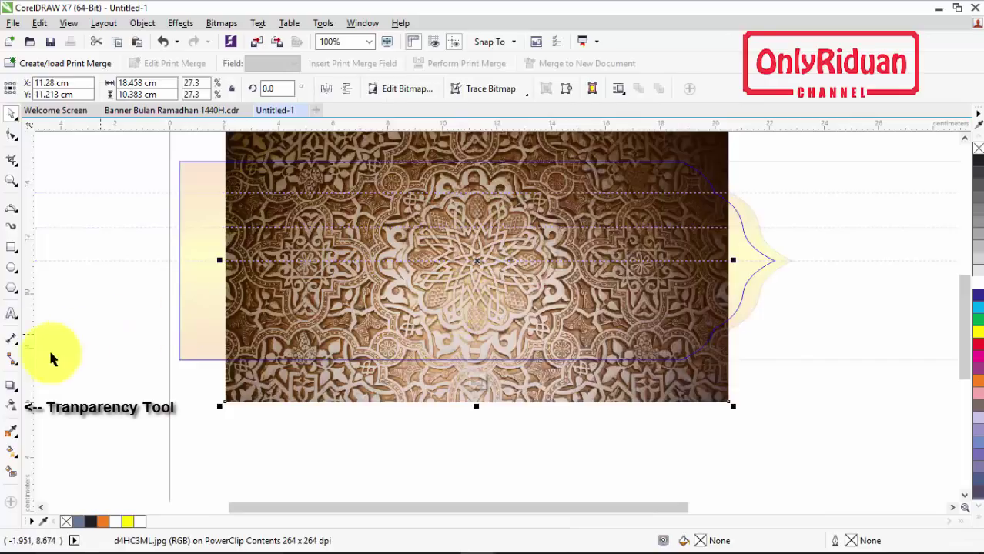
{"action": "left_click", "coordinate": [21, 412]}
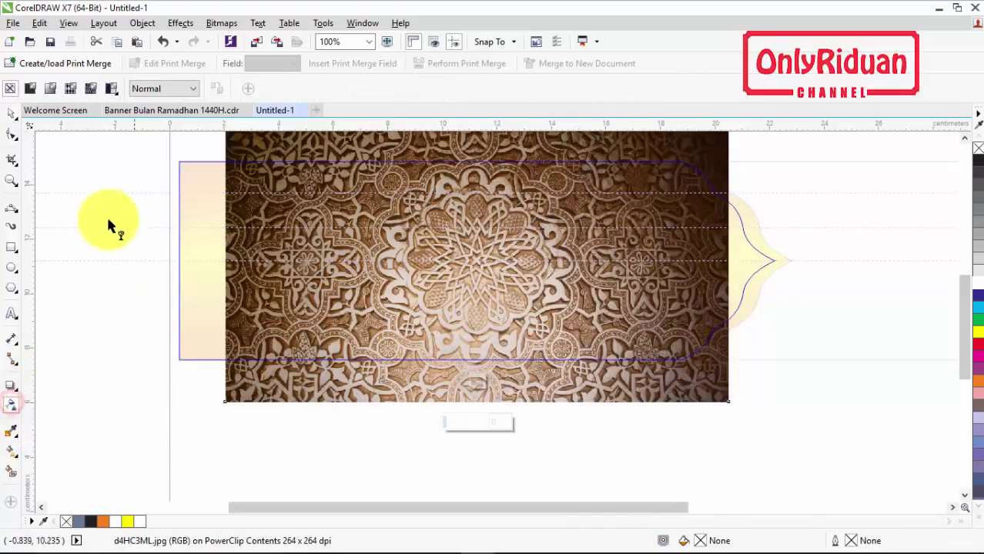
{"action": "left_click", "coordinate": [30, 90]}
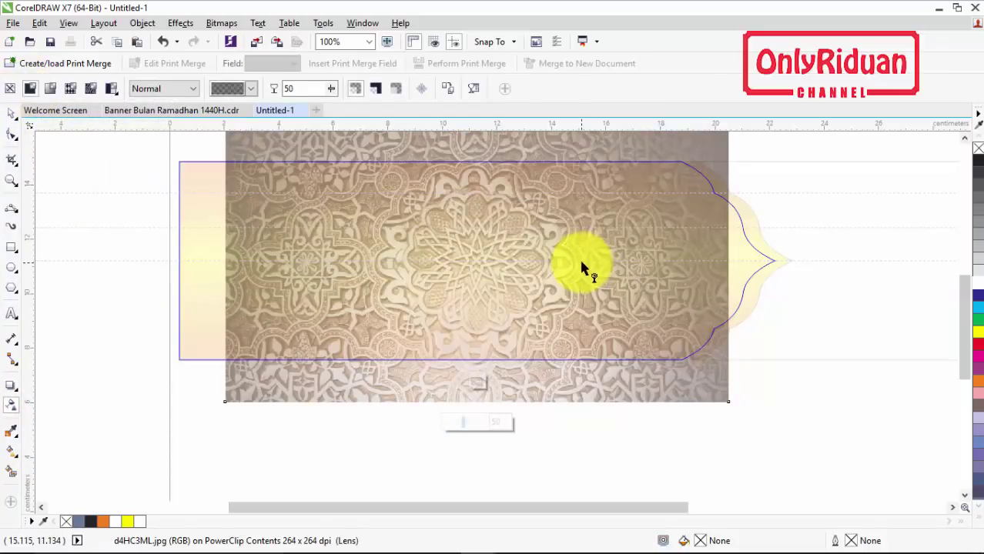
{"action": "left_click", "coordinate": [291, 92]}
{"action": "type", "text": "70"}
{"action": "key", "text": "Return"}
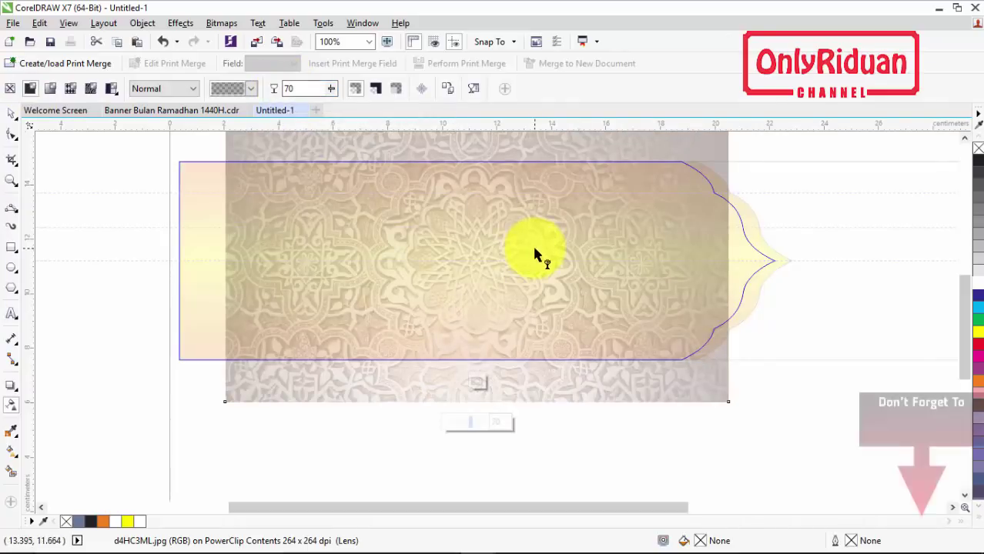
{"action": "right_click", "coordinate": [483, 234]}
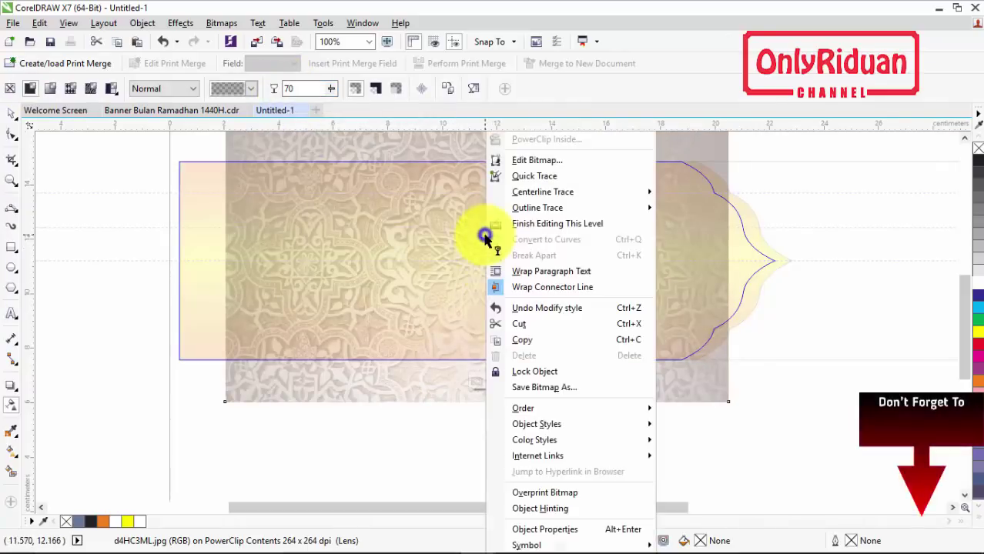
{"action": "left_click", "coordinate": [529, 223]}
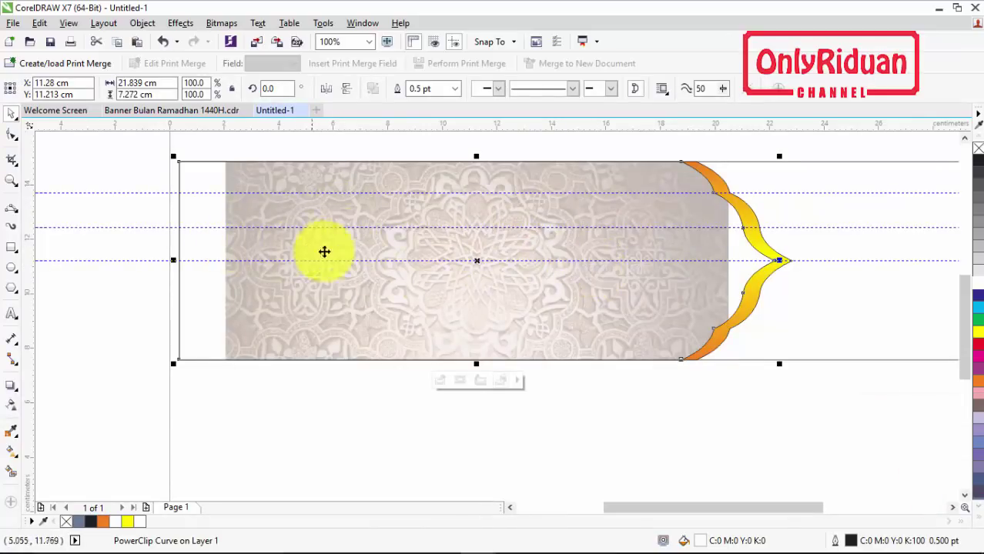
- Enlarge the ornament photo inside the PowerClip to about 21.88 by 12.31 cm to span the scalloped shape, and finish editing
{"action": "right_click", "coordinate": [434, 244]}
{"action": "left_click", "coordinate": [477, 175]}
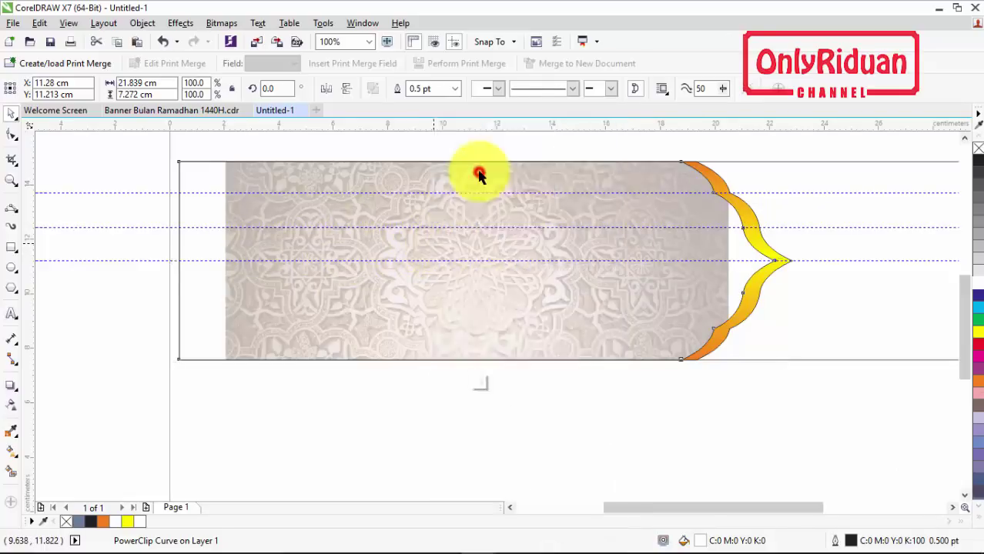
{"action": "left_click", "coordinate": [430, 230]}
{"action": "left_click_drag", "start_coordinate": [223, 402], "coordinate": [168, 445]}
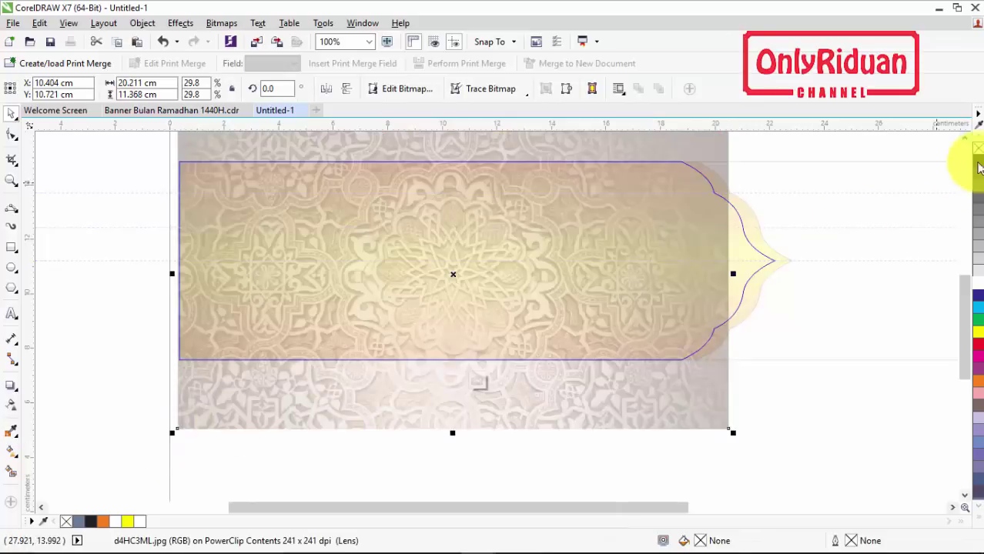
{"action": "left_click", "coordinate": [965, 138]}
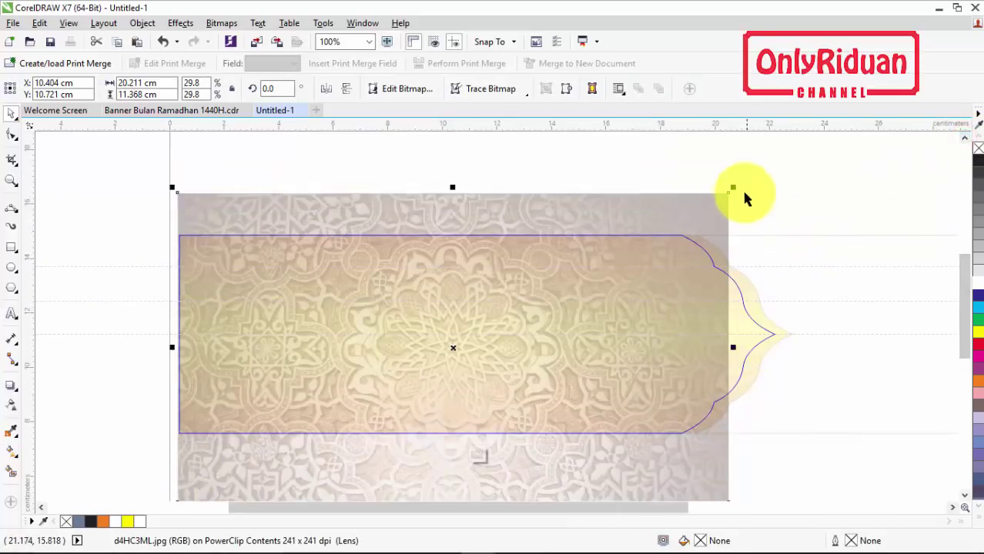
{"action": "left_click_drag", "start_coordinate": [734, 187], "coordinate": [779, 161]}
{"action": "right_click", "coordinate": [589, 312]}
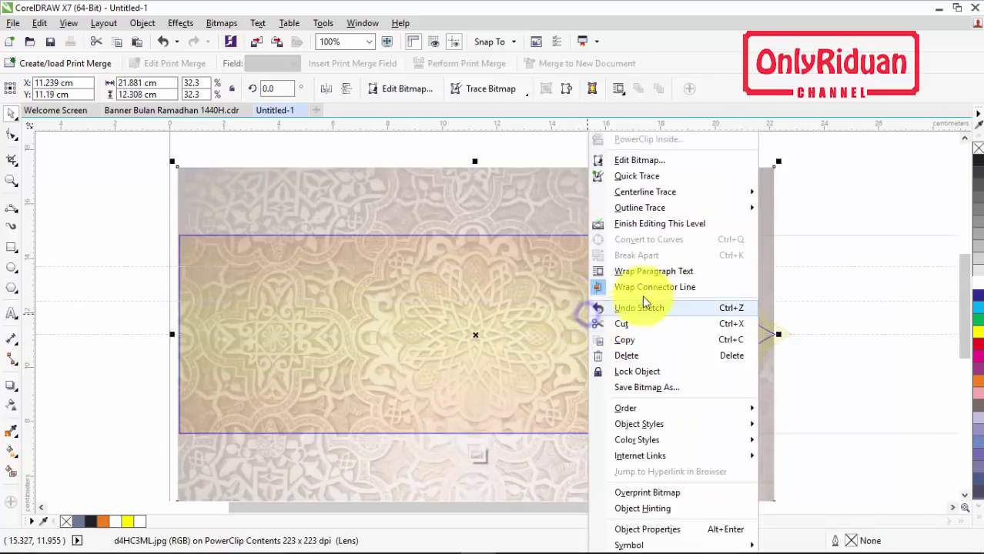
{"action": "left_click", "coordinate": [654, 232]}
{"action": "scroll", "coordinate": [591, 272], "scroll_direction": "down", "scroll_amount": 2}
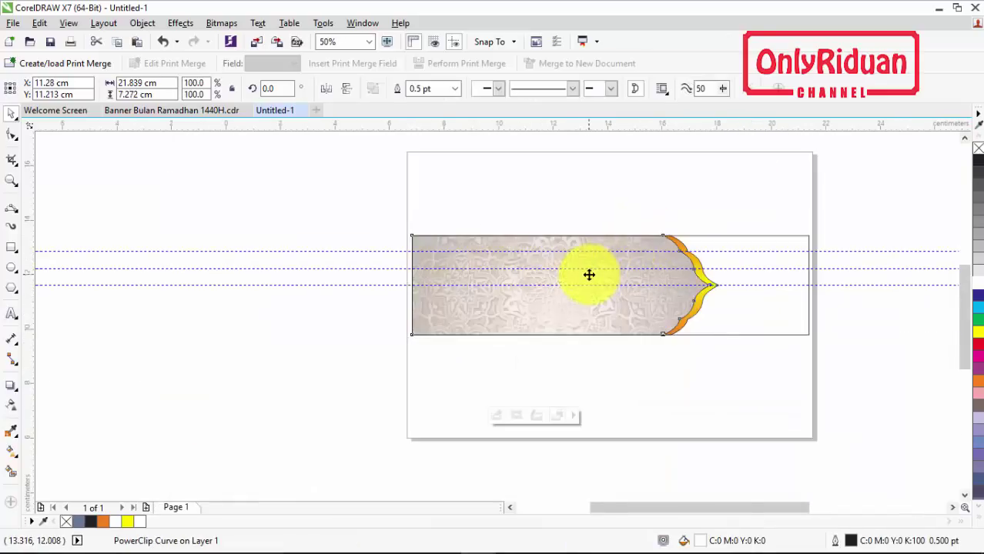
{"action": "scroll", "coordinate": [589, 274], "scroll_direction": "up", "scroll_amount": 2}
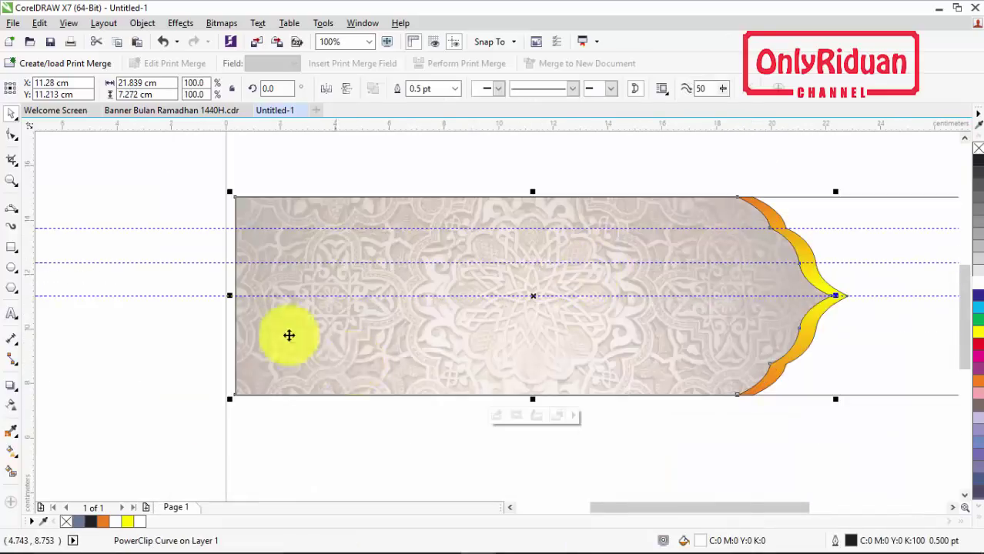
- Import islamic-religious-traditional-patterns from the Banner Ramadhan folder and place it from the banner's top-left corner at about 7.27 cm square
{"action": "left_click", "coordinate": [13, 23]}
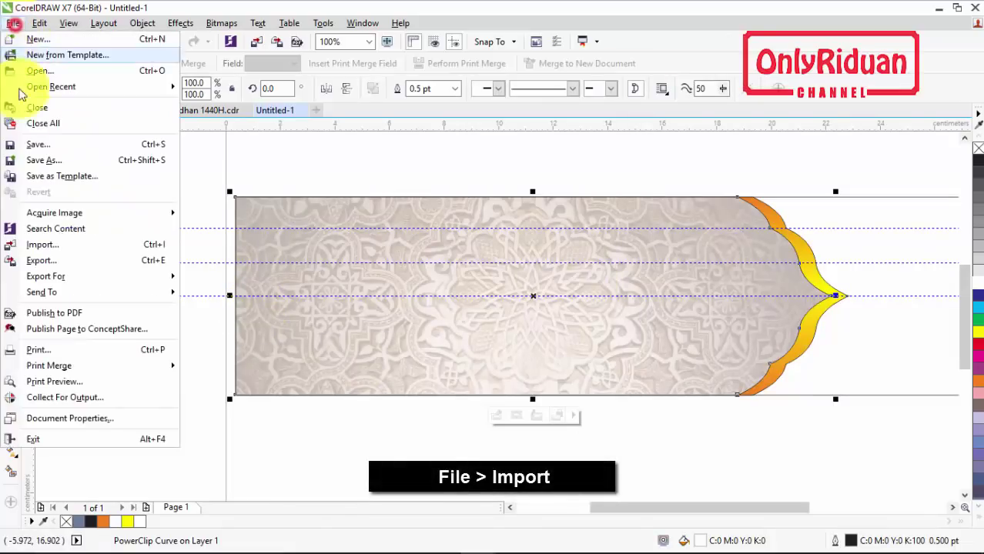
{"action": "left_click", "coordinate": [48, 248]}
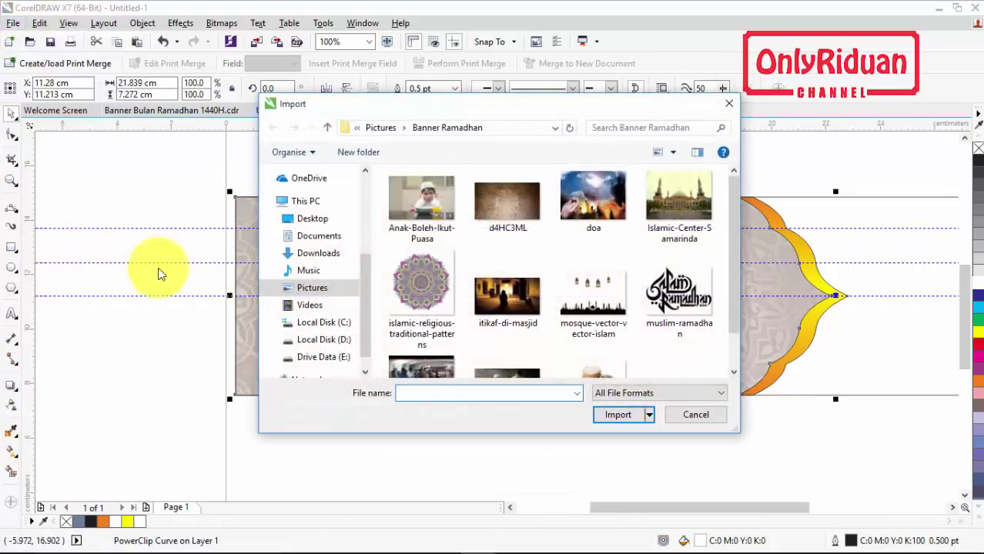
{"action": "left_click", "coordinate": [436, 287]}
{"action": "left_click", "coordinate": [630, 421]}
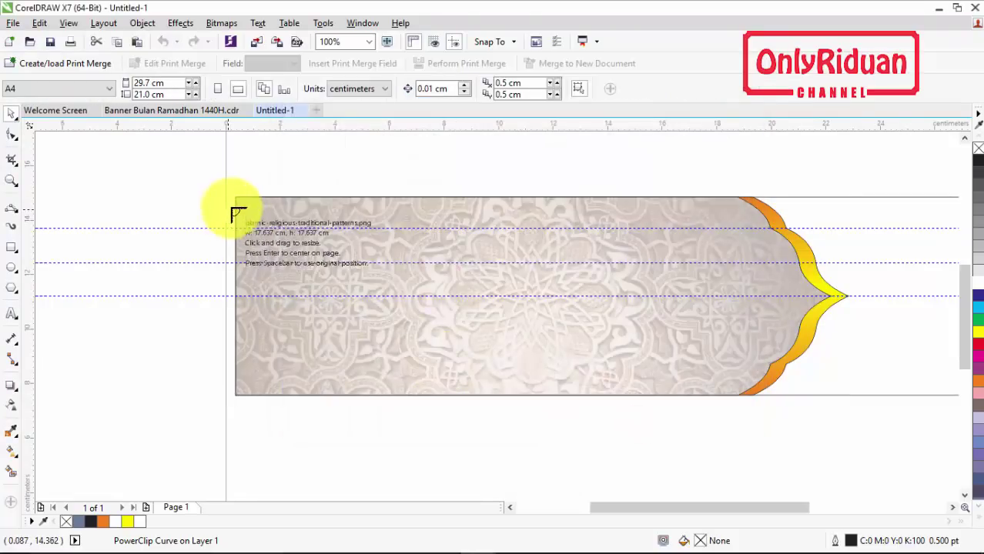
{"action": "left_click_drag", "start_coordinate": [238, 198], "coordinate": [439, 399]}
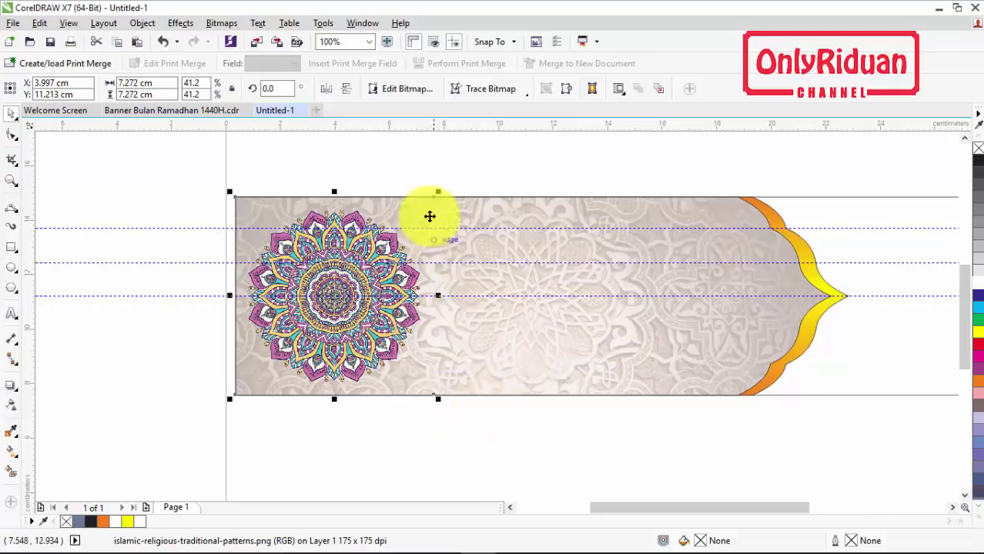
- Enlarge the mandala to about 7.9 cm square and centre it on the midpoint of the banner's left edge
{"action": "left_click_drag", "start_coordinate": [437, 193], "coordinate": [446, 184]}
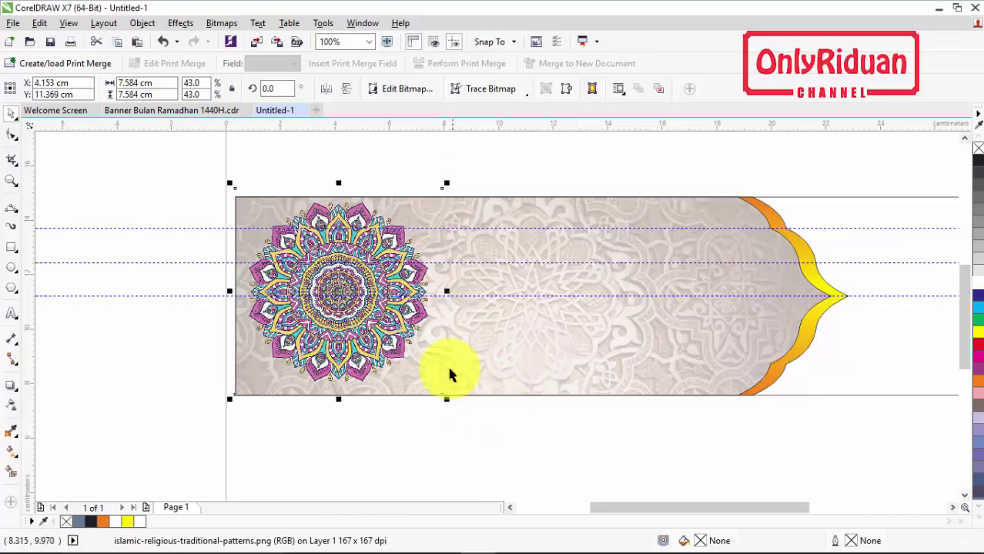
{"action": "left_click_drag", "start_coordinate": [447, 400], "coordinate": [455, 408]}
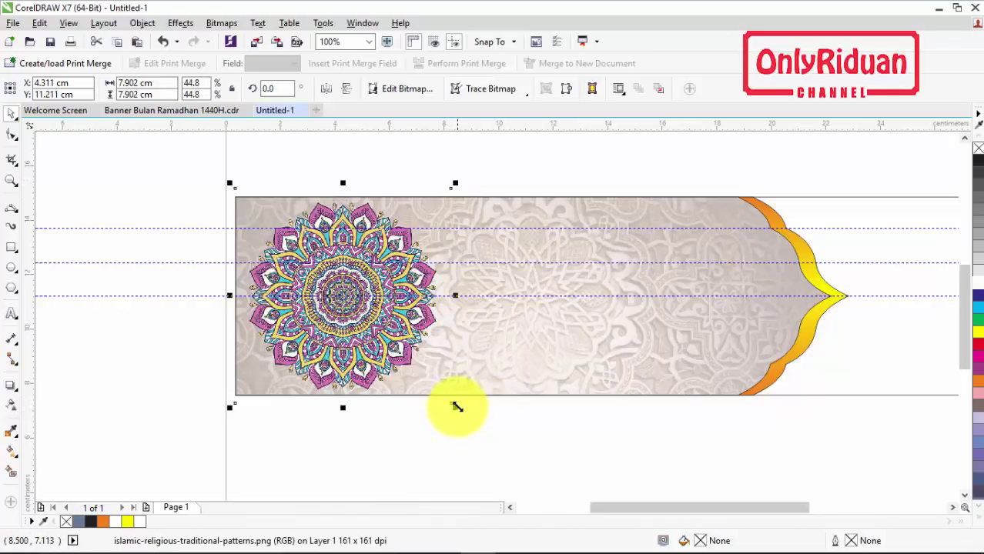
{"action": "left_click", "coordinate": [356, 325]}
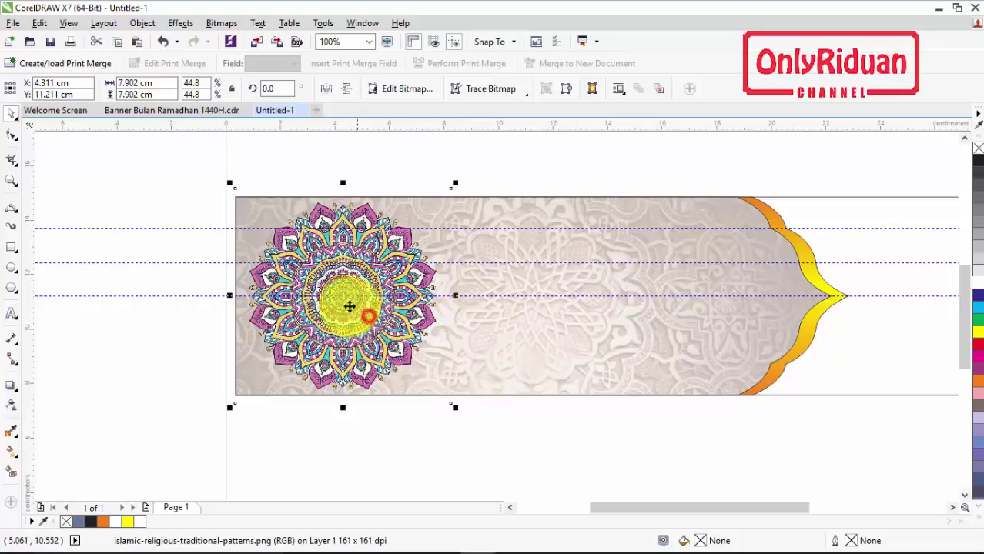
{"action": "left_click_drag", "start_coordinate": [343, 296], "coordinate": [239, 295]}
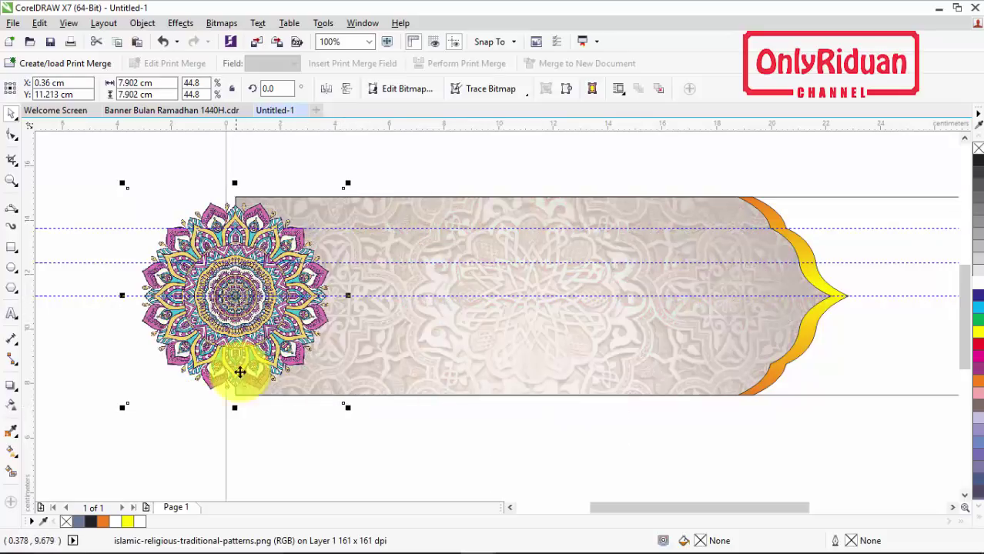
- Place a copy of the mandala over the scalloped divider, centred at about X 20.01 cm, Y 11.32 cm
{"action": "left_click", "coordinate": [224, 297]}
{"action": "left_click", "coordinate": [241, 305]}
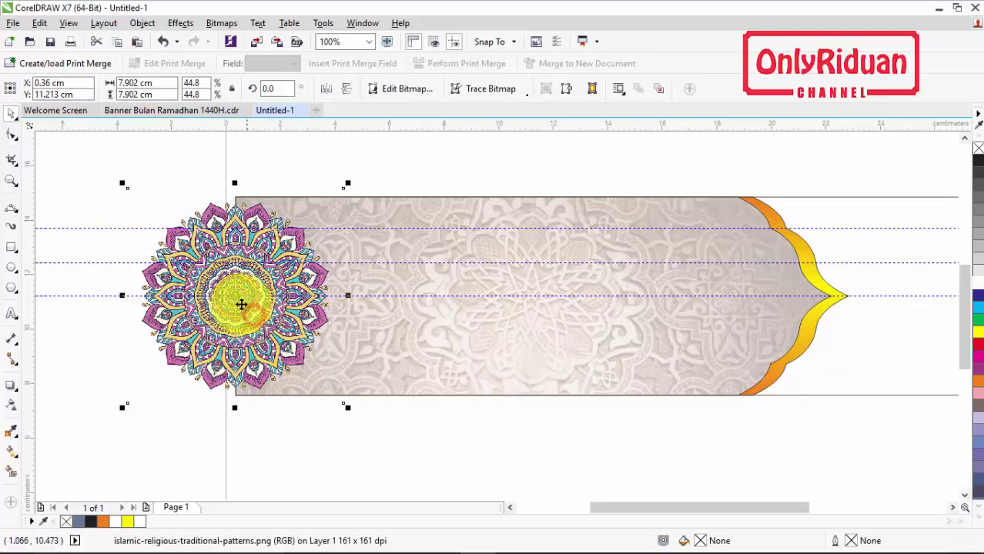
{"action": "left_click_drag", "start_coordinate": [237, 297], "coordinate": [771, 296]}
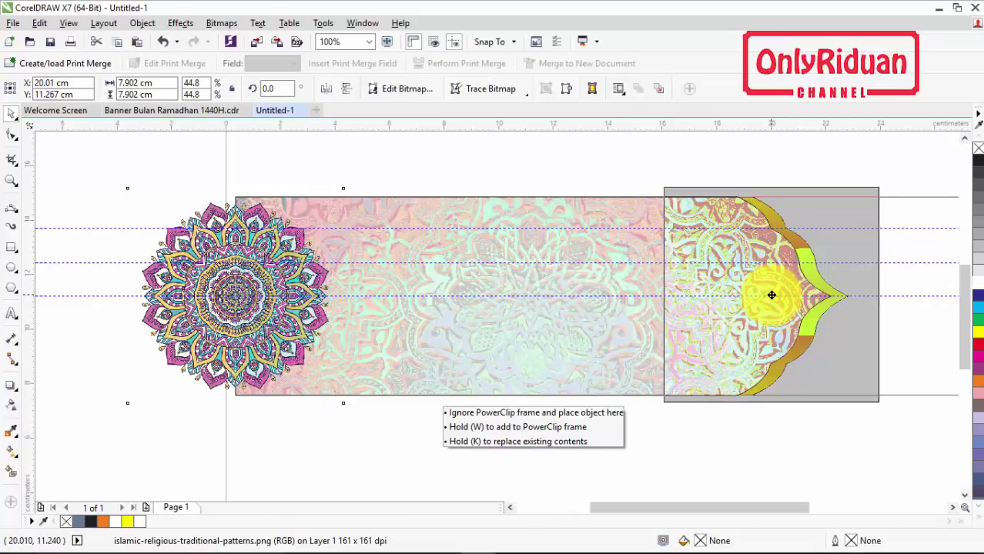
{"action": "left_click_drag", "start_coordinate": [770, 293], "coordinate": [771, 293]}
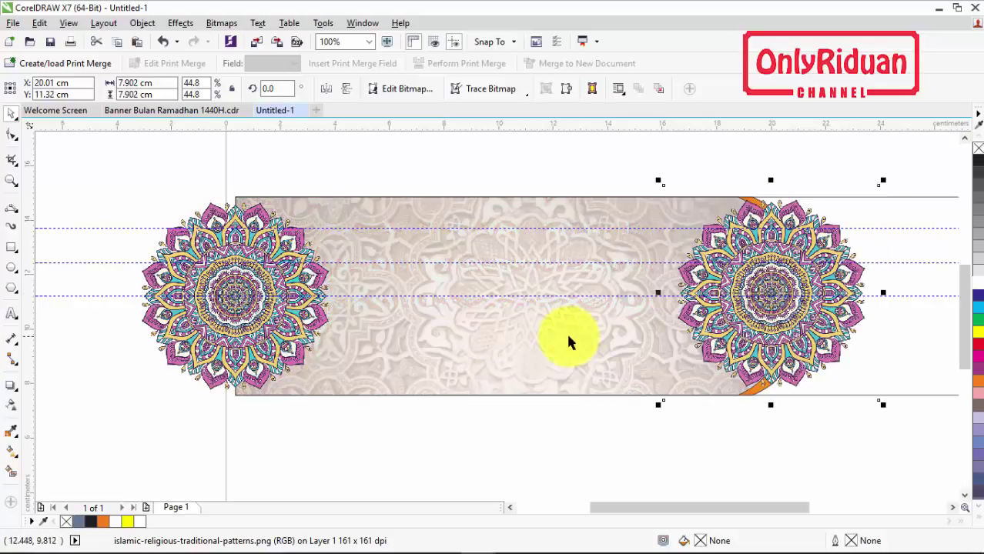
{"action": "left_click", "coordinate": [537, 445]}
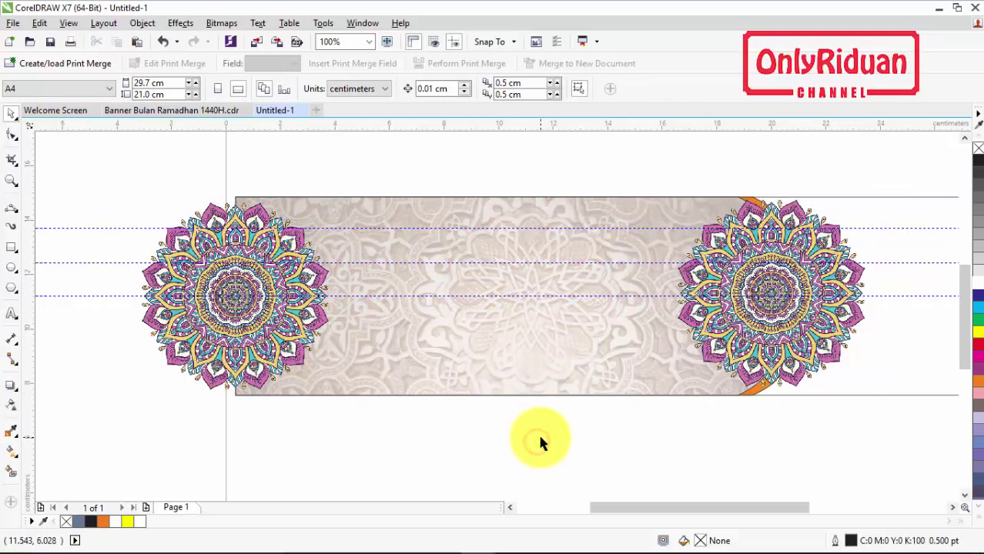
- Apply a uniform transparency of 35 to the mandala on the banner's left edge
{"action": "left_click", "coordinate": [262, 281]}
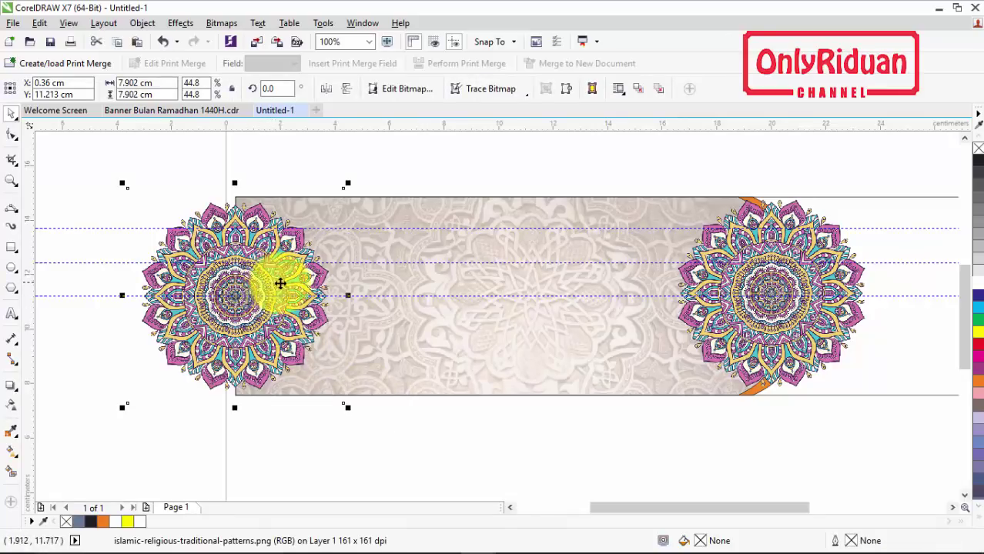
{"action": "scroll", "coordinate": [293, 287], "scroll_direction": "up", "scroll_amount": 3}
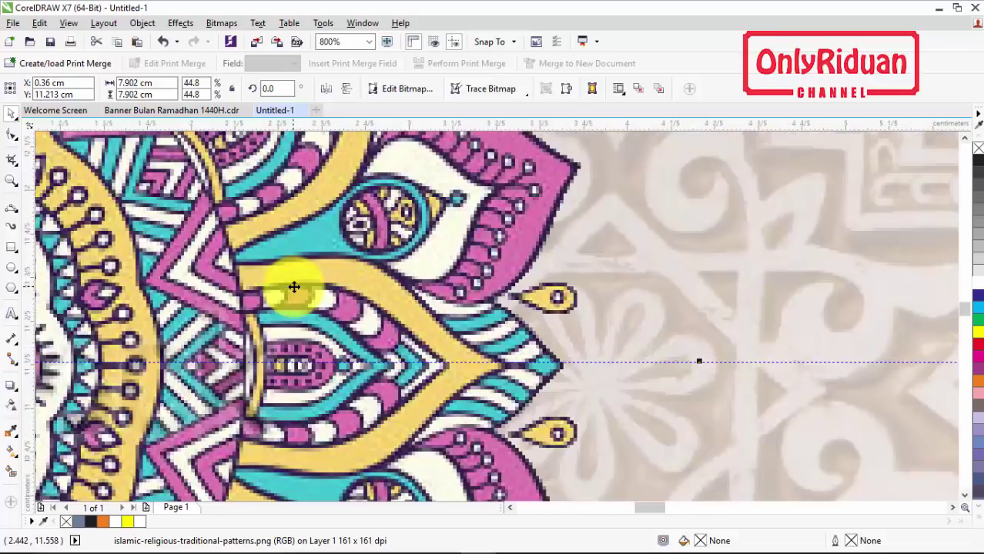
{"action": "scroll", "coordinate": [293, 286], "scroll_direction": "down", "scroll_amount": 3}
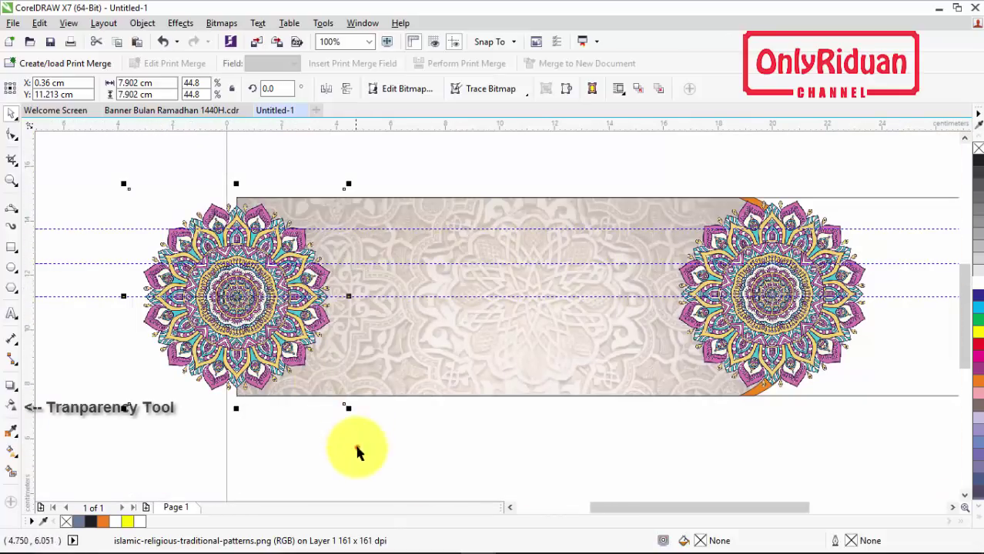
{"action": "left_click", "coordinate": [357, 453]}
{"action": "left_click", "coordinate": [263, 281]}
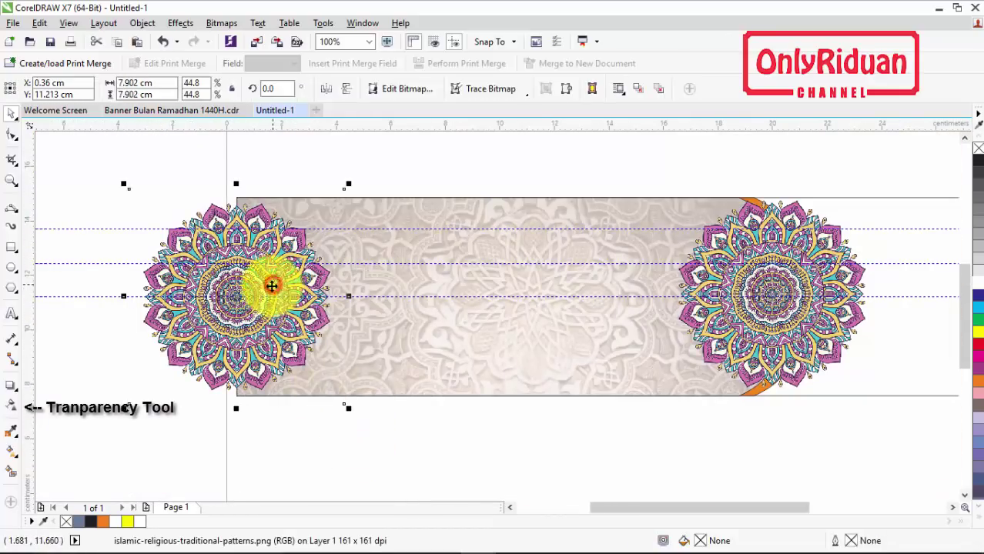
{"action": "left_click", "coordinate": [11, 405]}
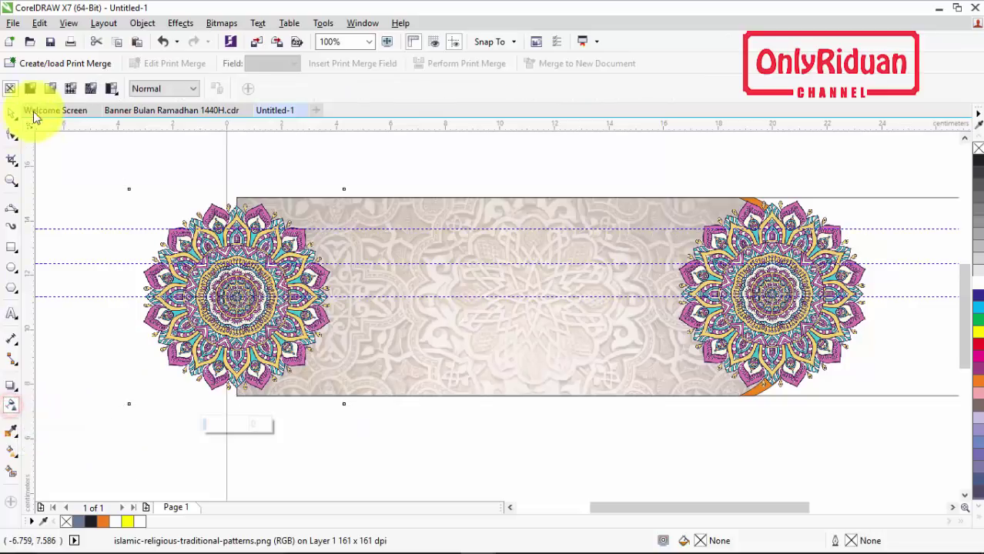
{"action": "left_click", "coordinate": [31, 89]}
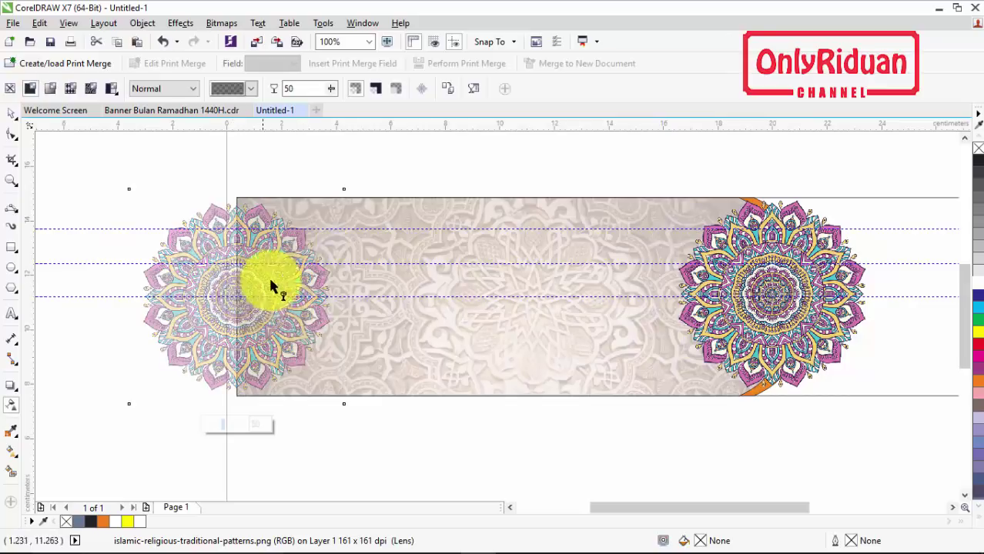
{"action": "double_click", "coordinate": [291, 88]}
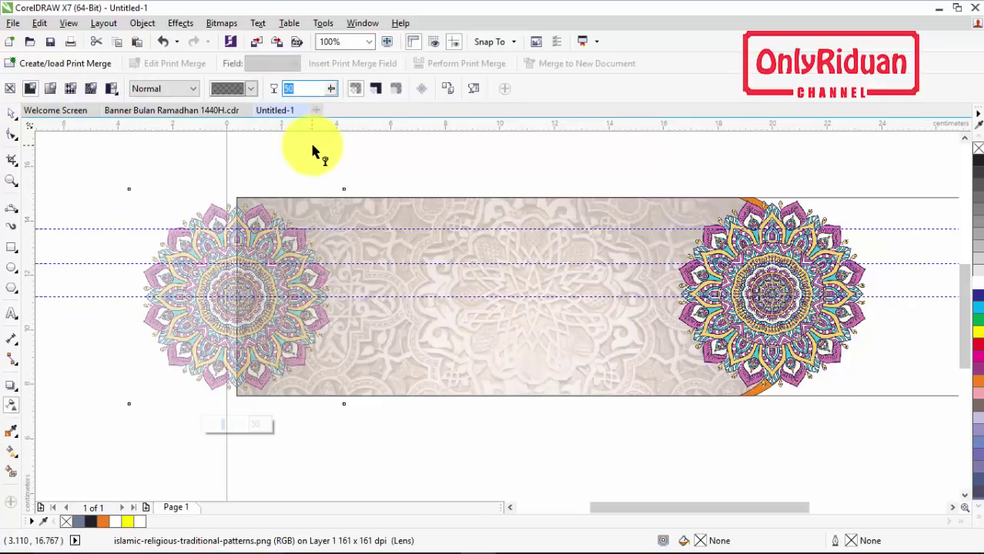
{"action": "type", "text": "35"}
{"action": "key", "text": "Return"}
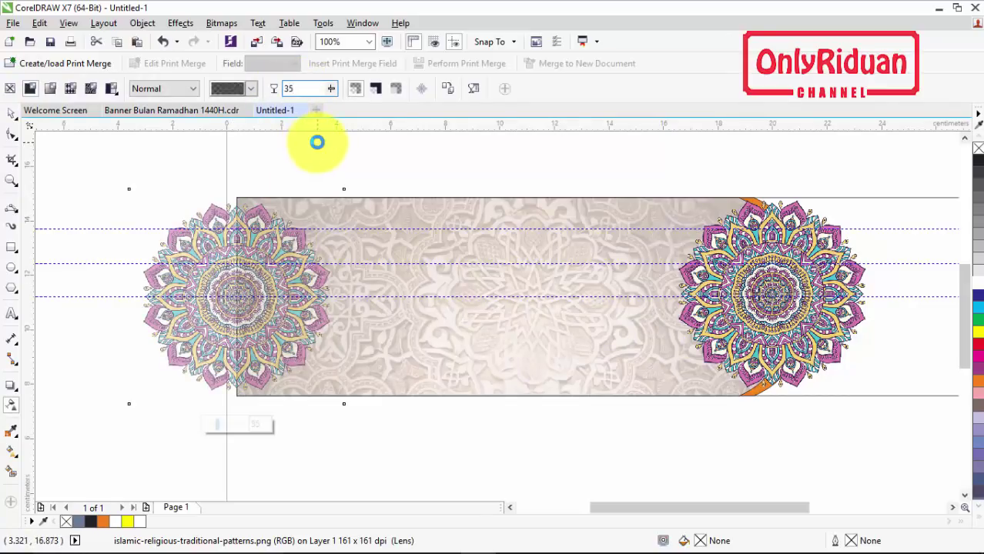
- Apply a uniform transparency of 35 to the mandala over the scalloped divider and deselect it
{"action": "left_click", "coordinate": [784, 290]}
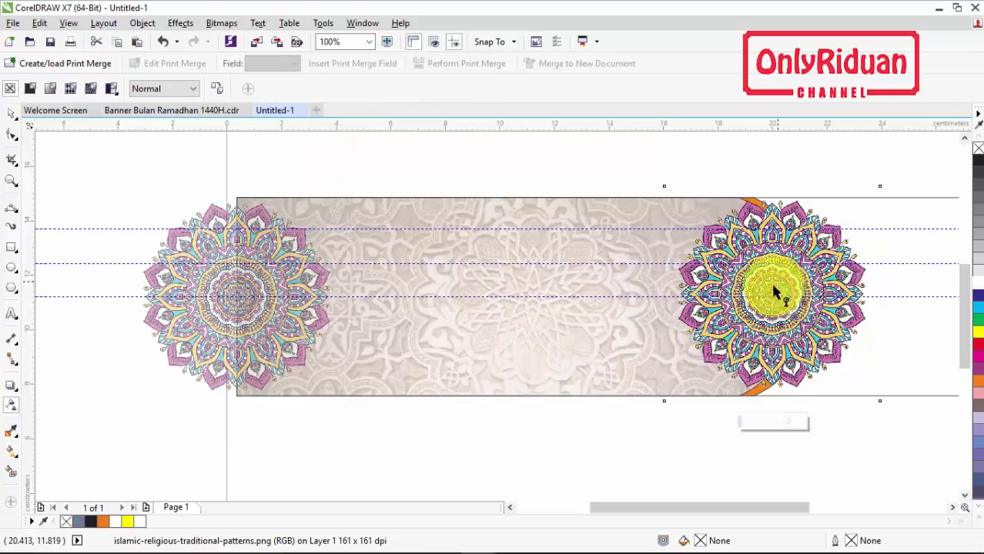
{"action": "left_click", "coordinate": [30, 91]}
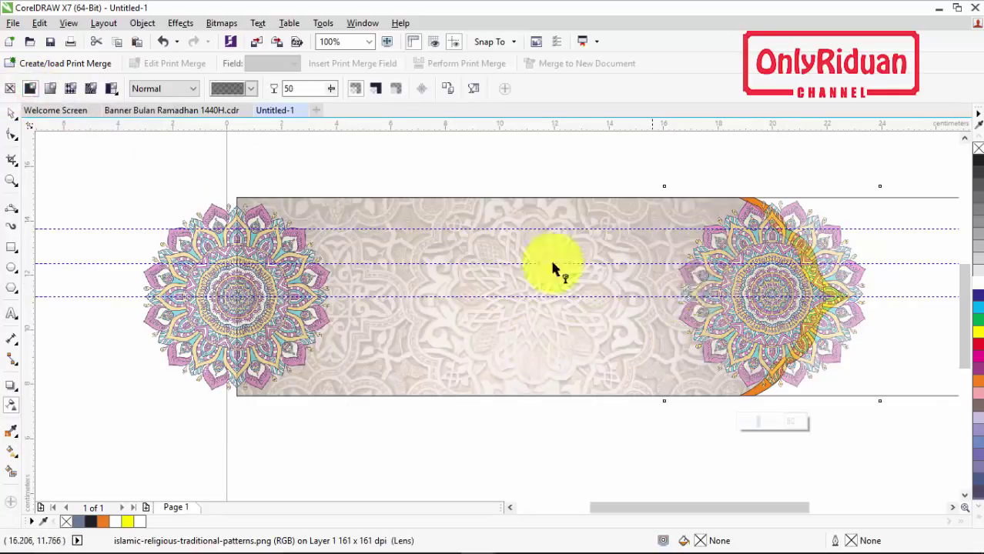
{"action": "double_click", "coordinate": [302, 87]}
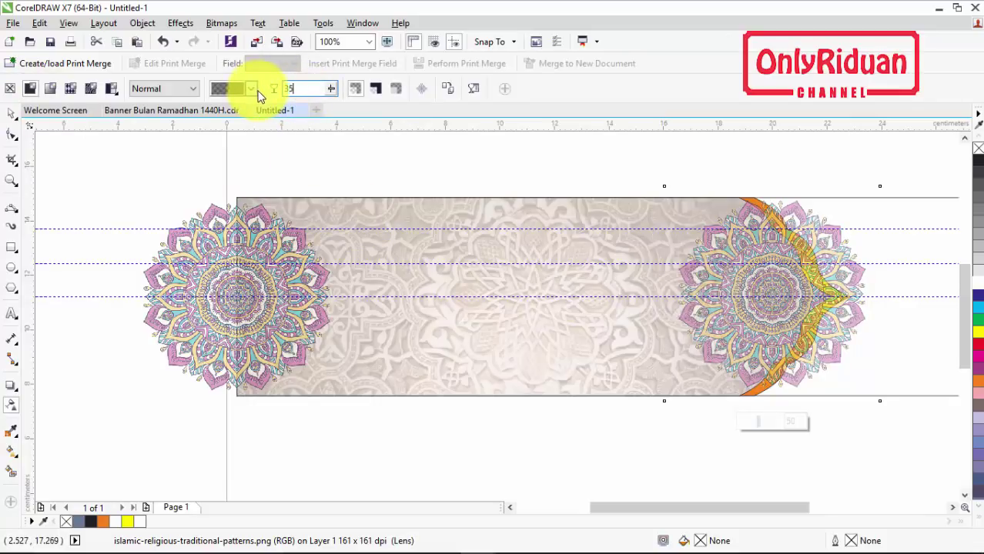
{"action": "type", "text": "35"}
{"action": "key", "text": "Return"}
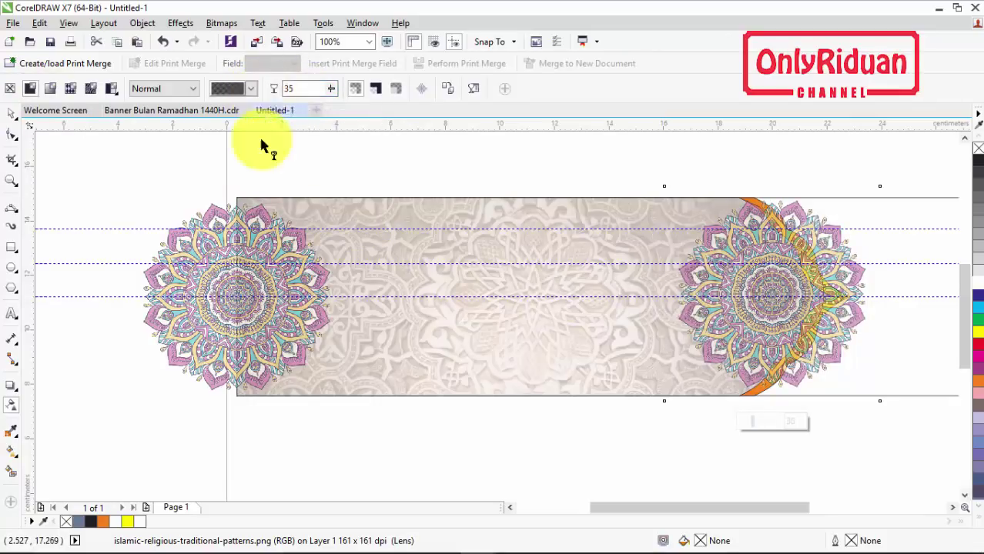
{"action": "left_click", "coordinate": [11, 114]}
{"action": "left_click", "coordinate": [117, 149]}
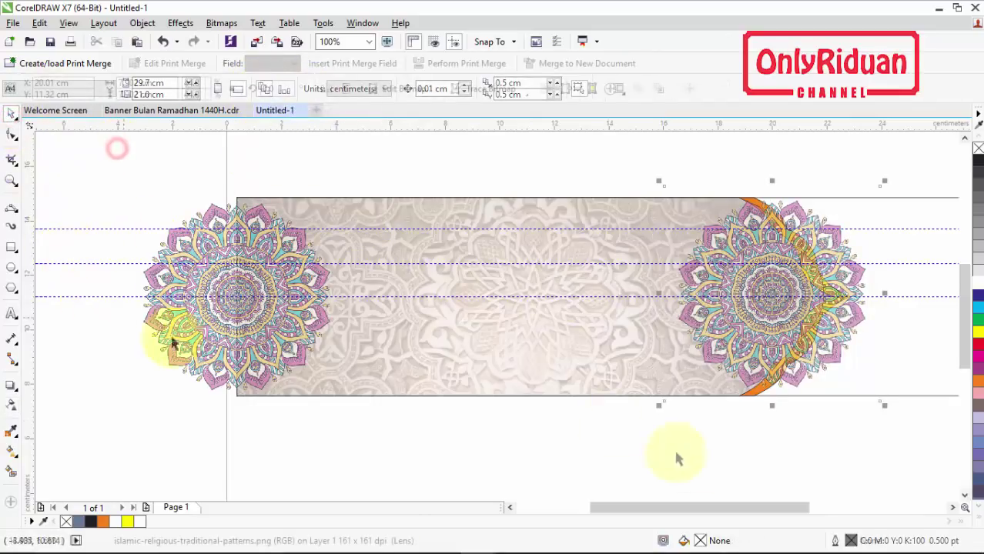
- PowerClip the divider mandala and the left-edge mandala inside the ornament-filled scalloped shape
{"action": "left_click", "coordinate": [761, 297]}
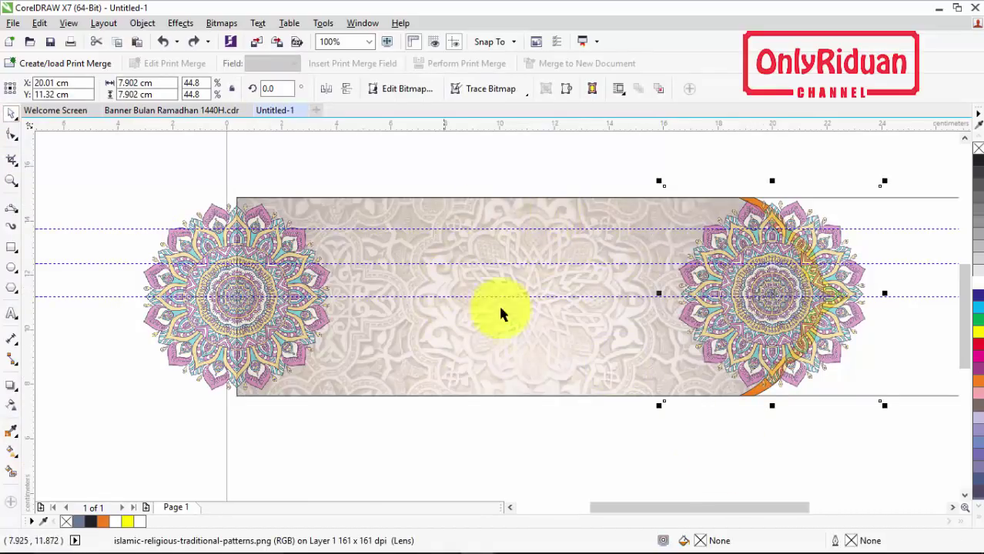
{"action": "right_click", "coordinate": [779, 275]}
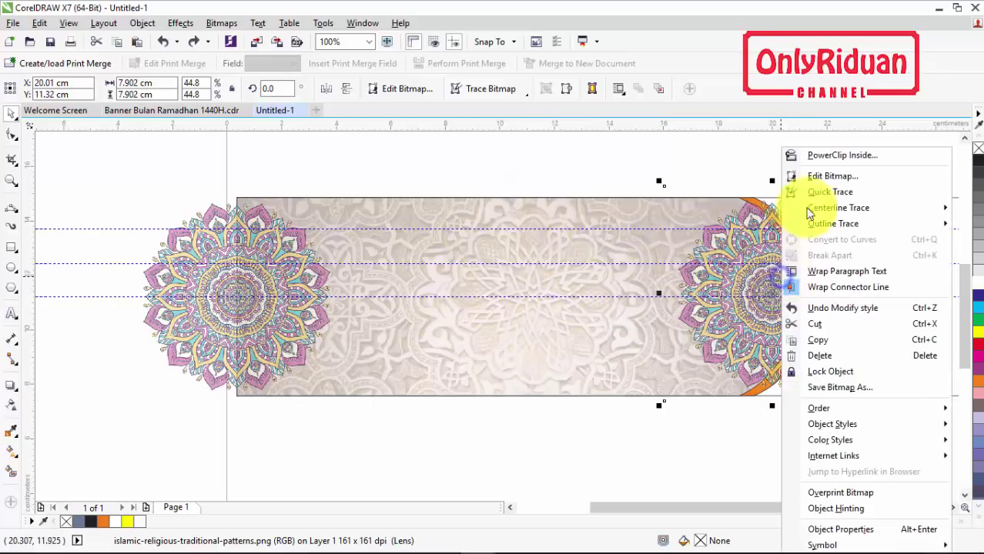
{"action": "left_click", "coordinate": [828, 155]}
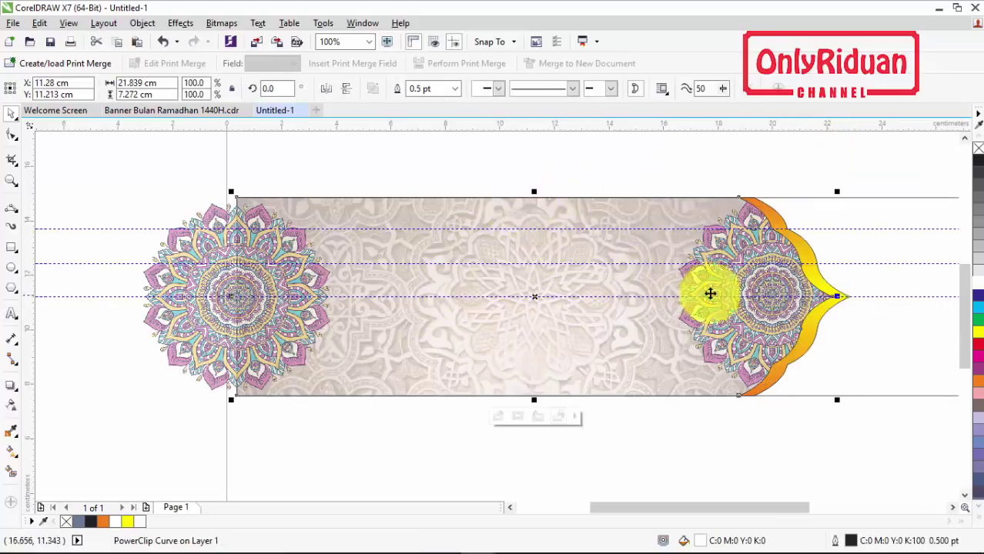
{"action": "left_click", "coordinate": [212, 249]}
{"action": "right_click", "coordinate": [212, 249]}
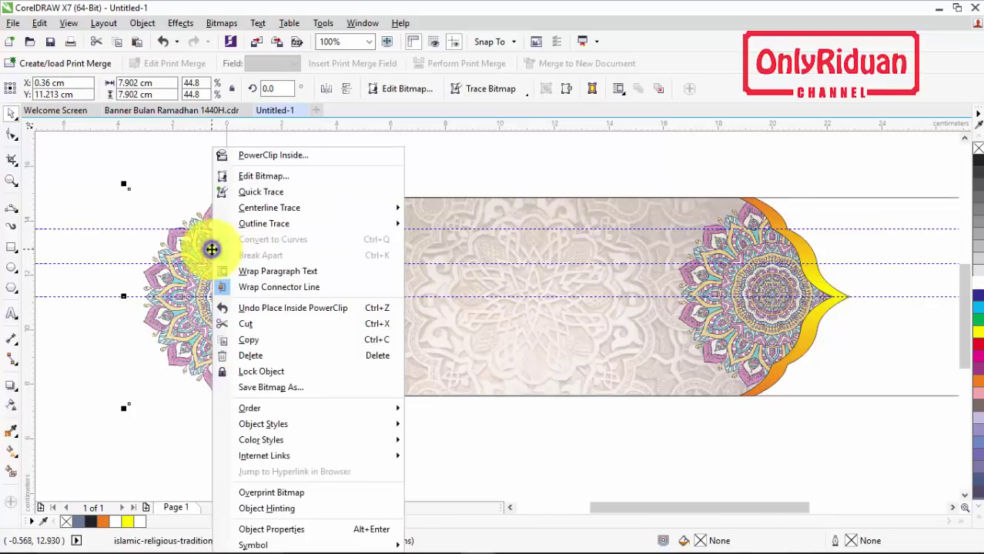
{"action": "left_click", "coordinate": [275, 155]}
{"action": "left_click", "coordinate": [373, 208]}
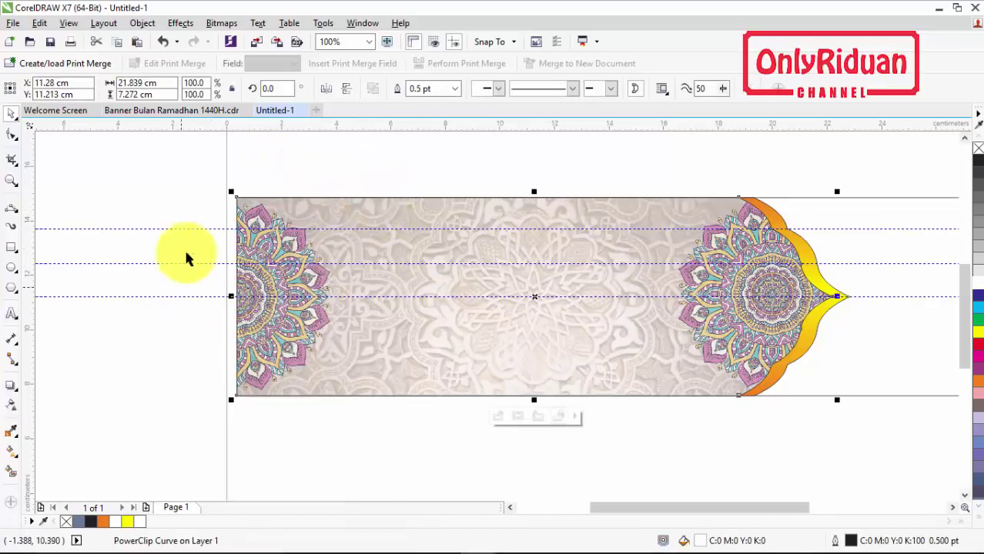
{"action": "left_click", "coordinate": [632, 416]}
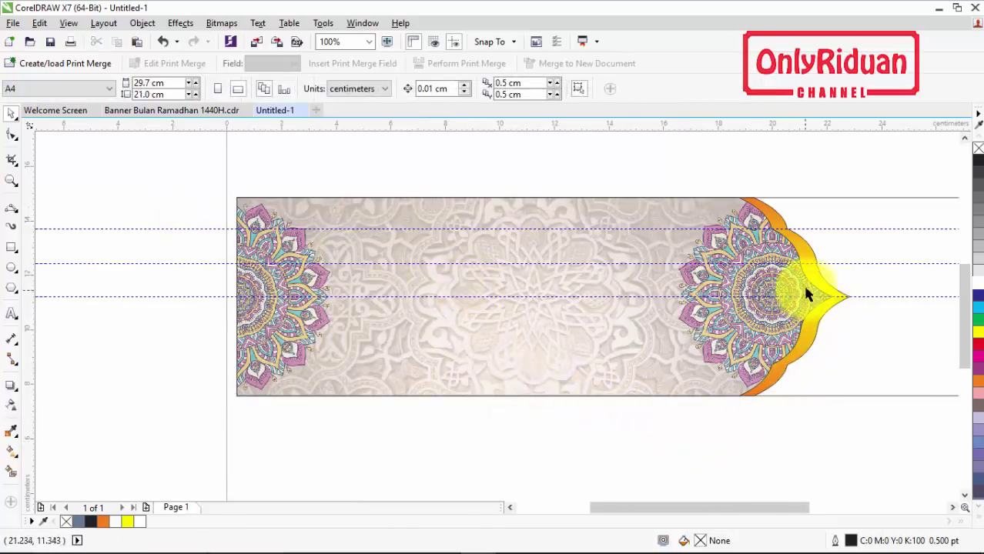
- Remove the outlines from both the ornament-filled shape and the orange-yellow scalloped shape behind it
{"action": "left_click_drag", "start_coordinate": [204, 178], "coordinate": [861, 416]}
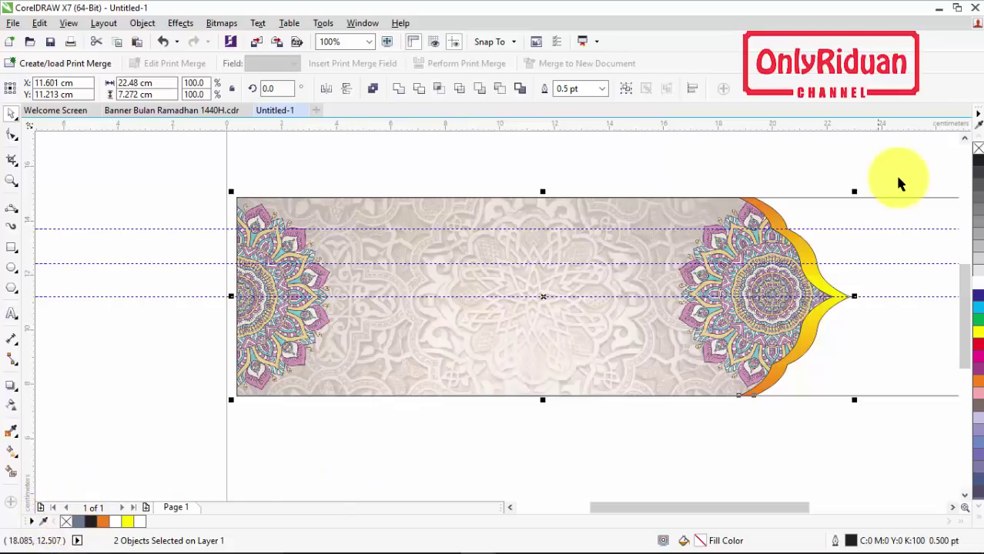
{"action": "left_click", "coordinate": [598, 89]}
{"action": "left_click", "coordinate": [581, 103]}
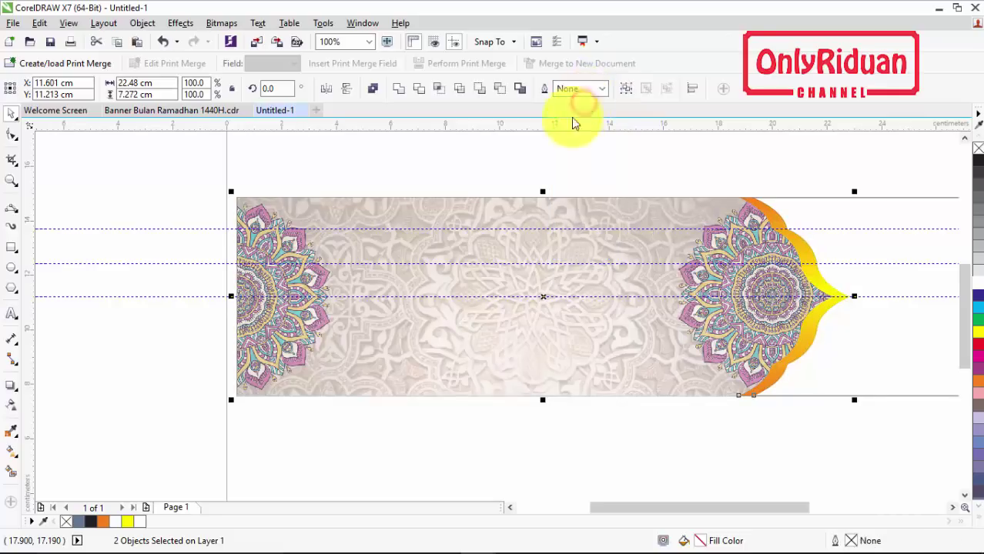
{"action": "left_click", "coordinate": [779, 441]}
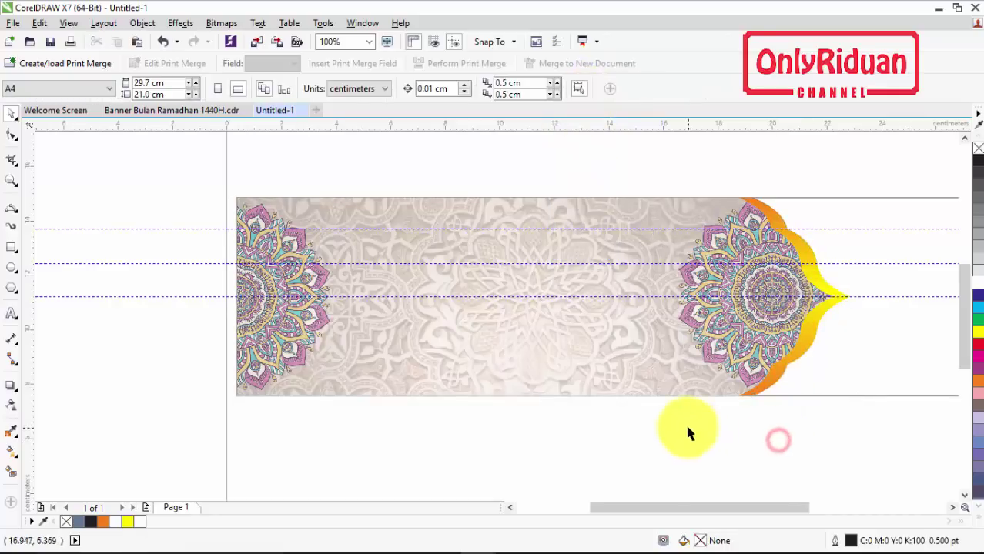
{"action": "left_click", "coordinate": [620, 355]}
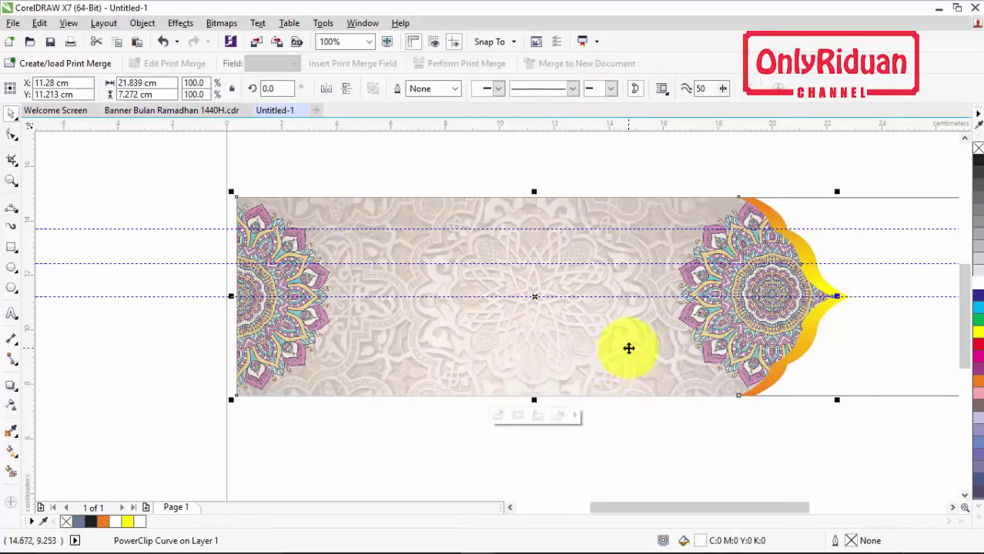
{"action": "left_click_drag", "start_coordinate": [629, 348], "coordinate": [546, 402]}
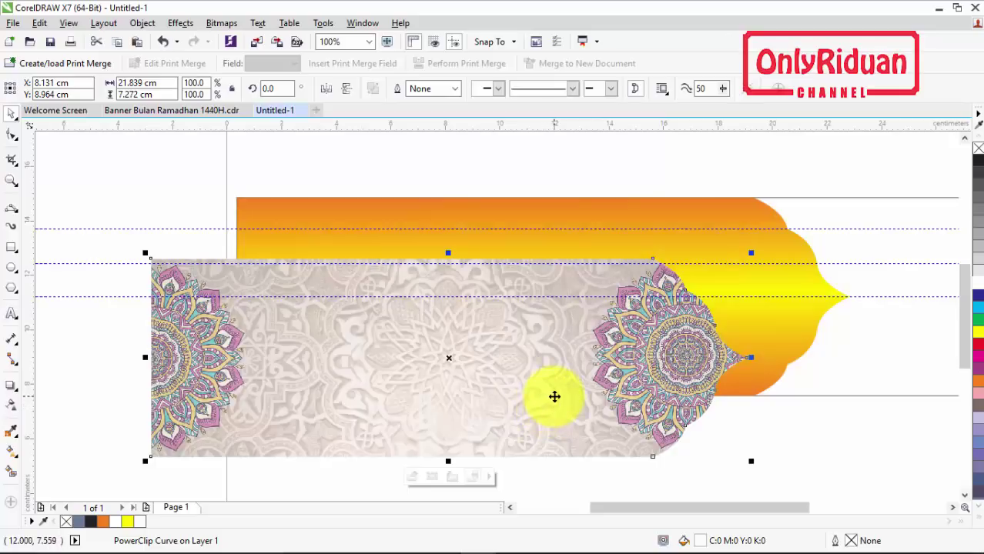
{"action": "key", "text": "ctrl+z"}
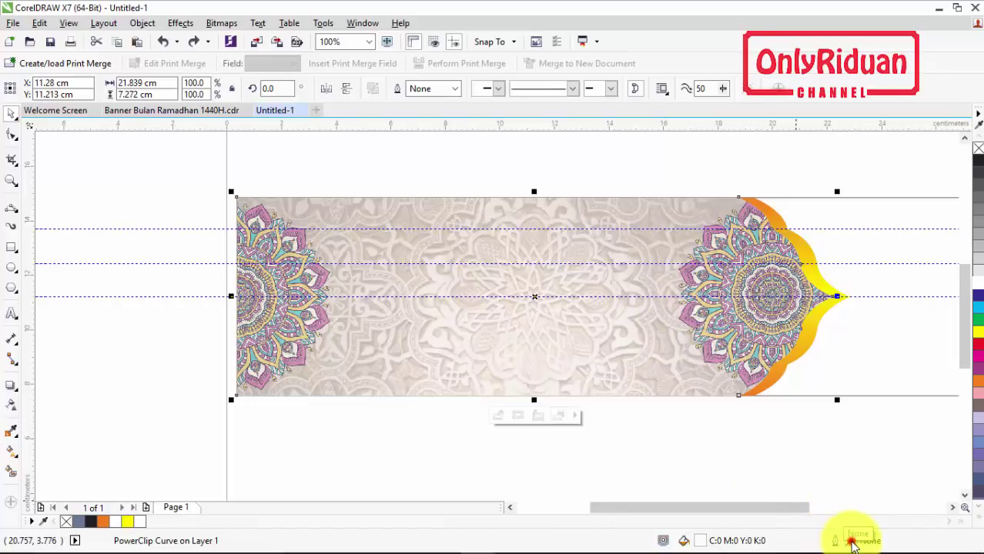
- Give the ornament-filled PowerClip shape a 1.5 pt yellow outline that scales with the object
{"action": "double_click", "coordinate": [853, 542]}
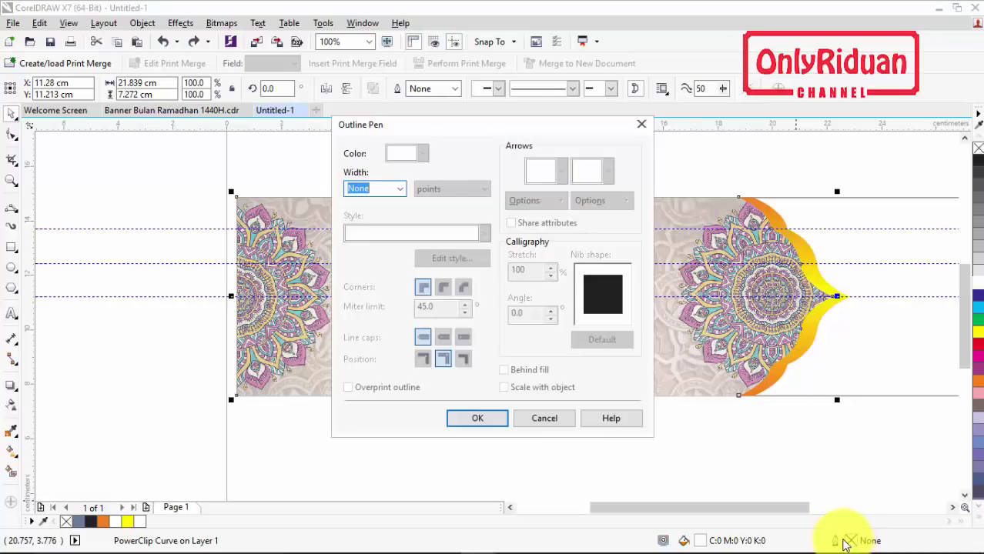
{"action": "left_click", "coordinate": [399, 189]}
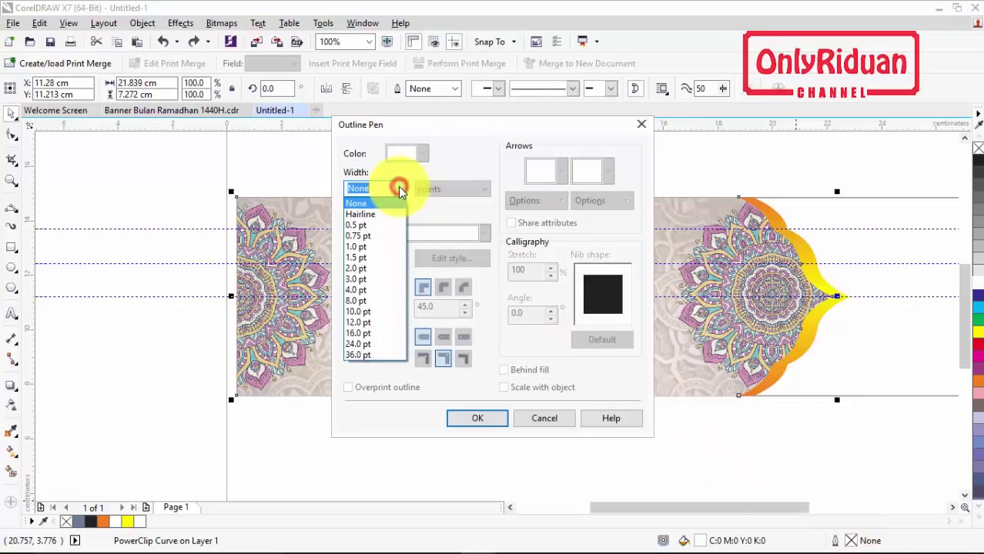
{"action": "left_click", "coordinate": [367, 257]}
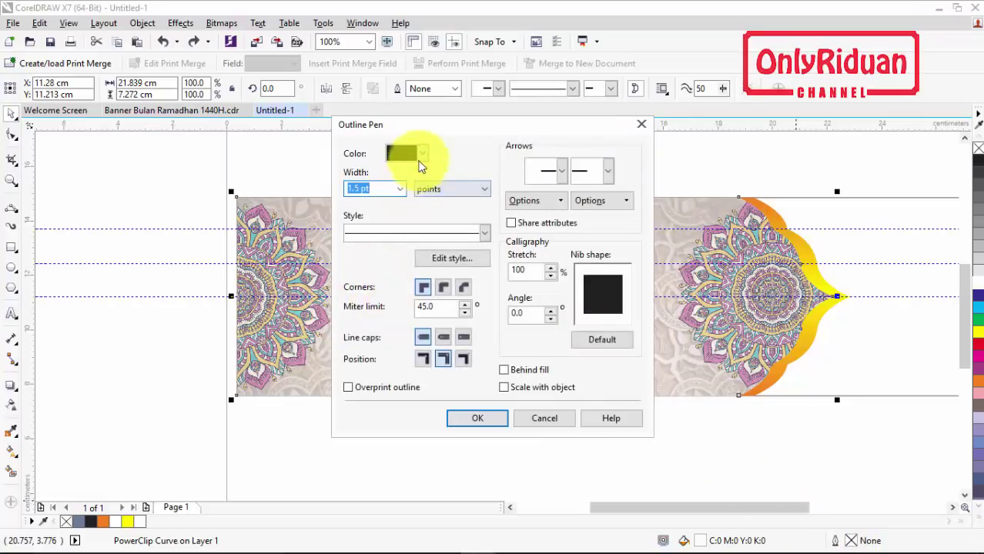
{"action": "left_click", "coordinate": [420, 161]}
{"action": "left_click", "coordinate": [408, 190]}
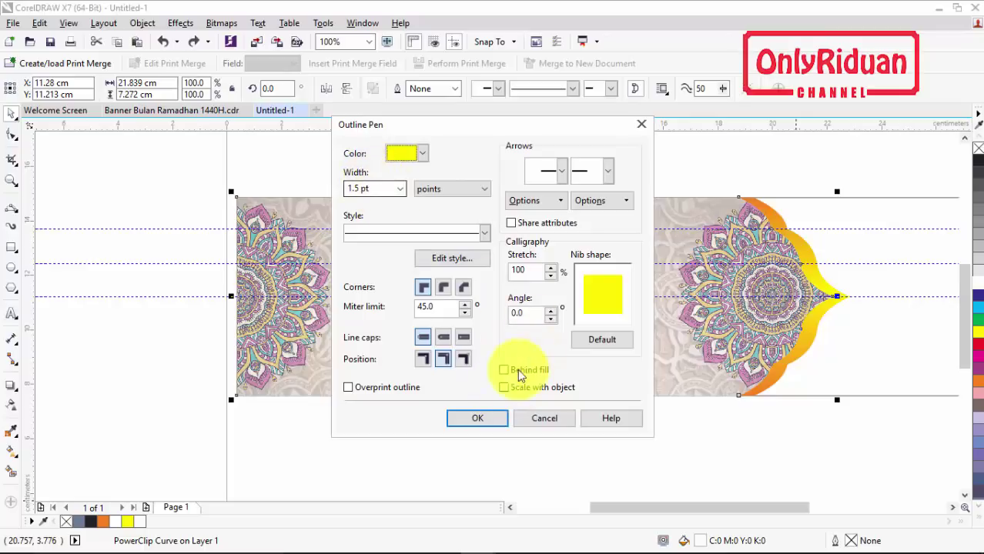
{"action": "left_click", "coordinate": [503, 388]}
{"action": "left_click", "coordinate": [482, 418]}
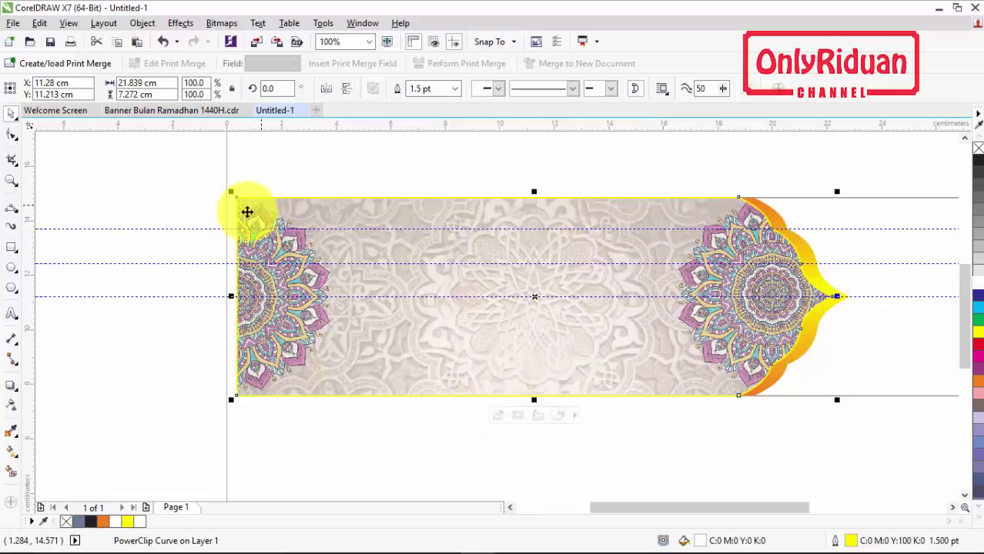
{"action": "left_click", "coordinate": [657, 434]}
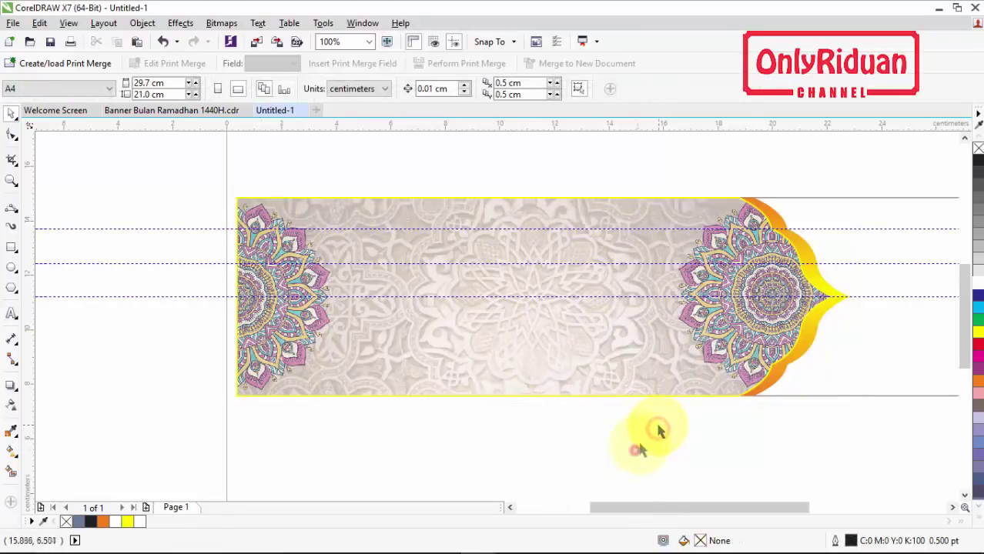
- Add a drop shadow with the Small Glow preset to the orange-yellow scalloped shape
{"action": "left_click", "coordinate": [813, 325]}
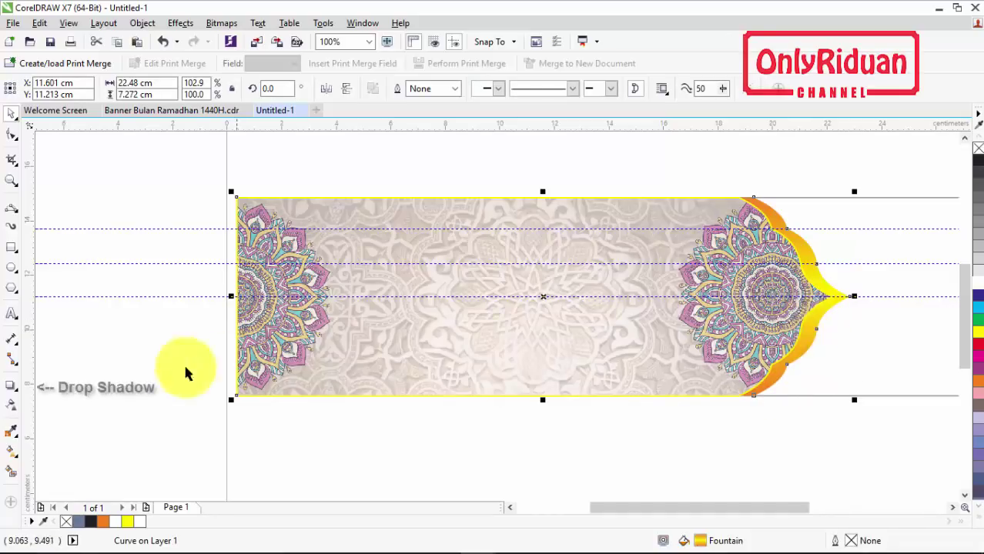
{"action": "left_click", "coordinate": [11, 387]}
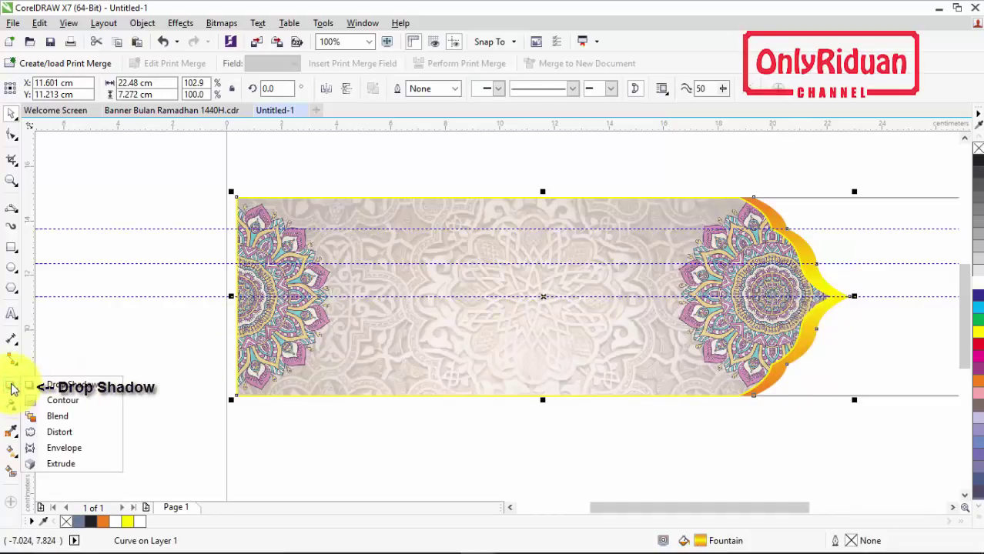
{"action": "left_click", "coordinate": [63, 385]}
{"action": "left_click", "coordinate": [67, 89]}
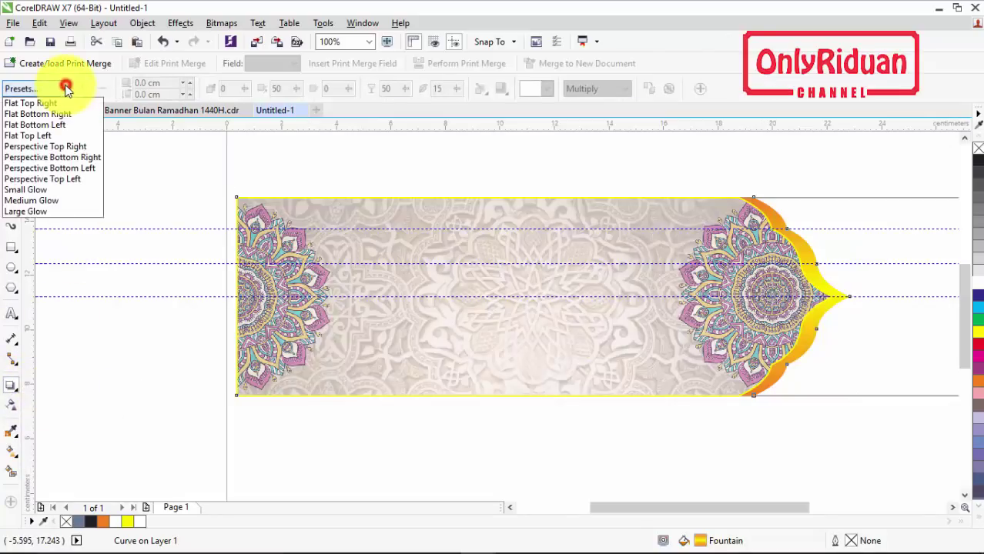
{"action": "left_click", "coordinate": [31, 189]}
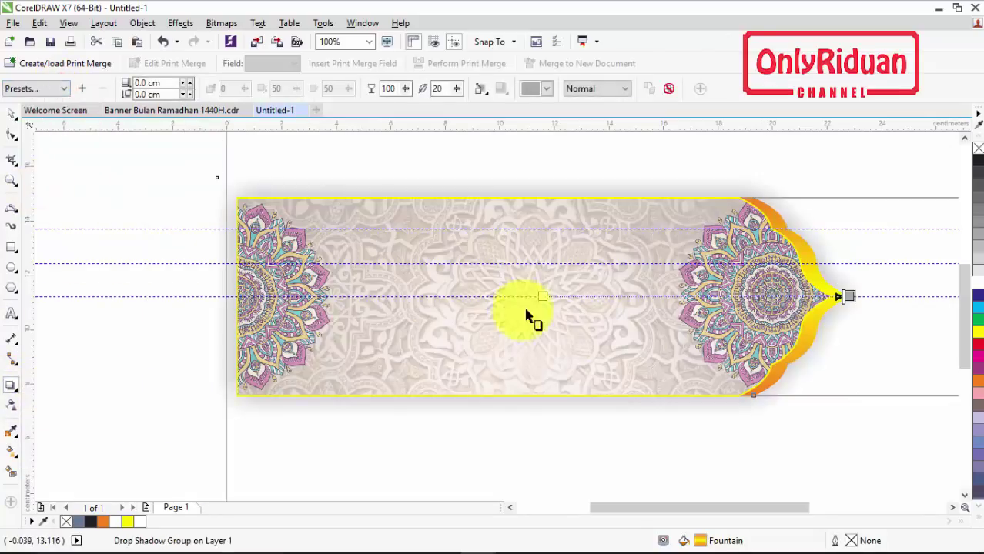
- Change the orange-yellow scalloped shape's drop shadow to dark grey with a feathering of 5
{"action": "left_click", "coordinate": [547, 89]}
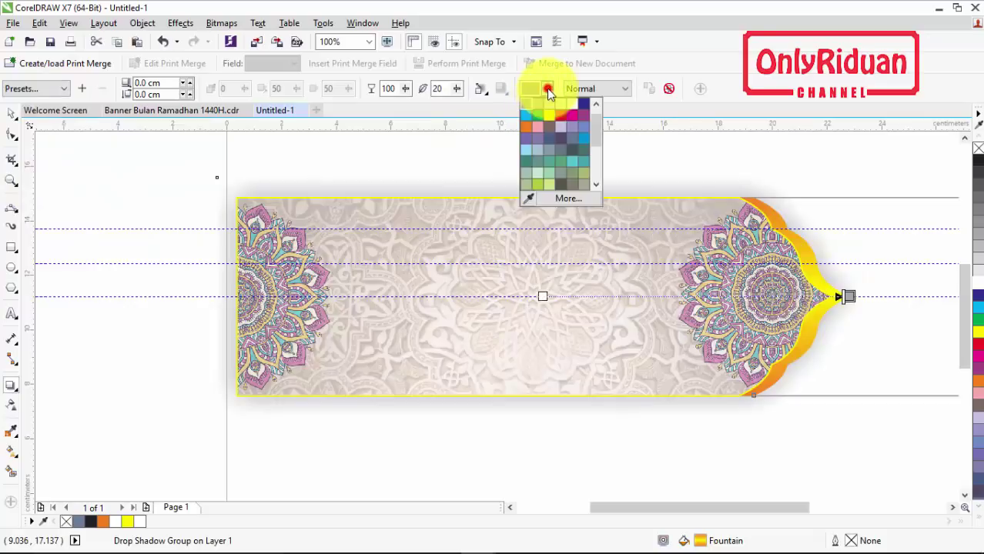
{"action": "left_click", "coordinate": [593, 107]}
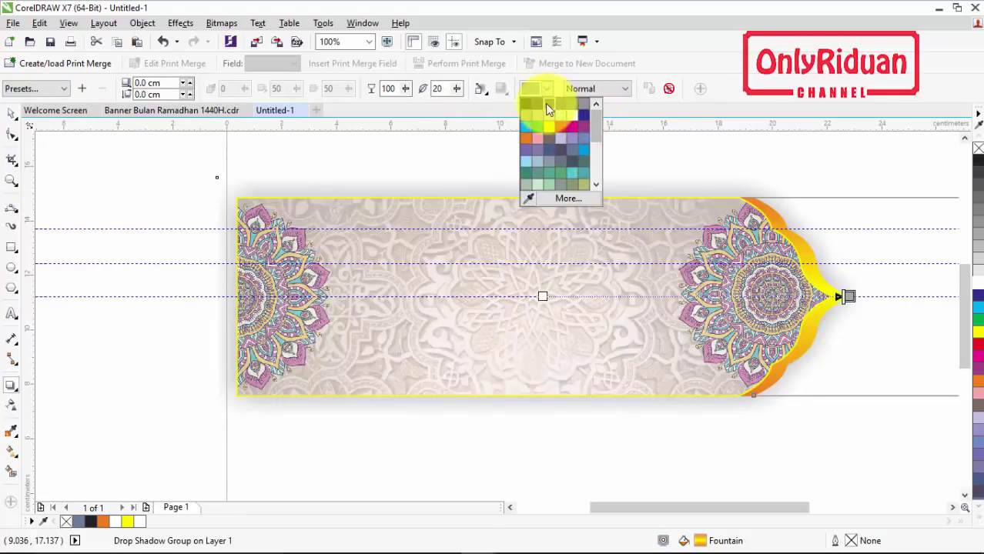
{"action": "left_click", "coordinate": [539, 107]}
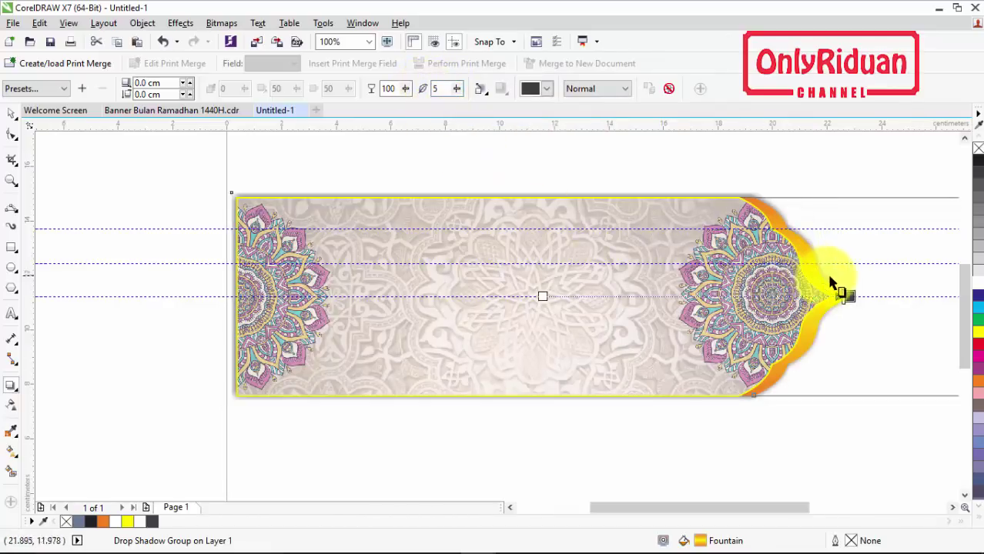
- Add a Small Glow drop shadow to the ornament-filled scalloped shape, coloured dark grey with a feathering of 5
{"action": "left_click", "coordinate": [643, 335]}
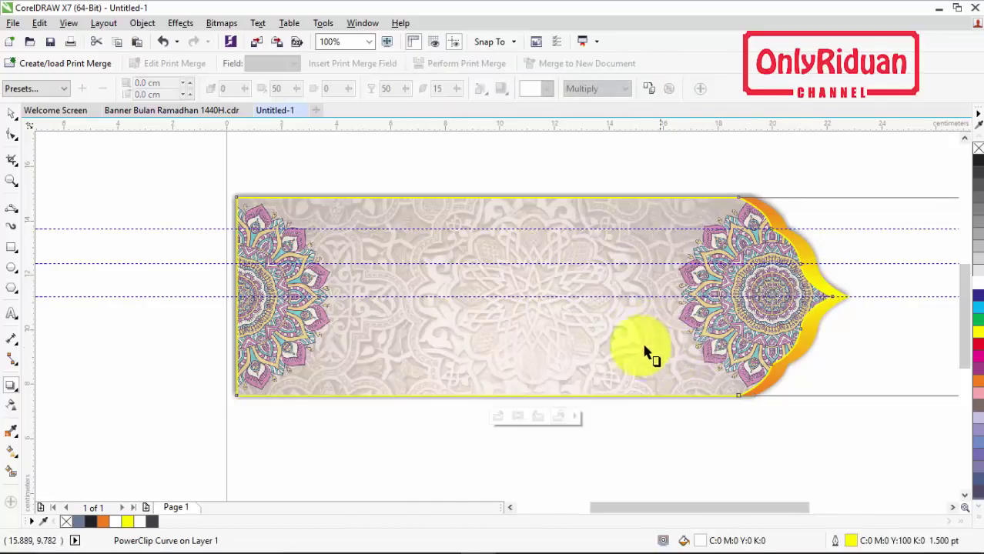
{"action": "left_click", "coordinate": [46, 89]}
{"action": "left_click", "coordinate": [25, 189]}
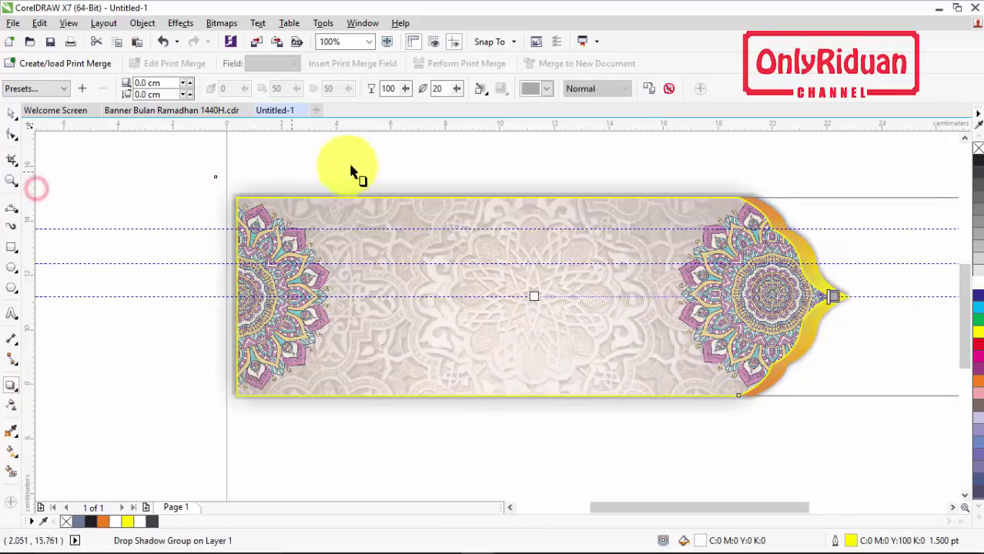
{"action": "left_click", "coordinate": [544, 88]}
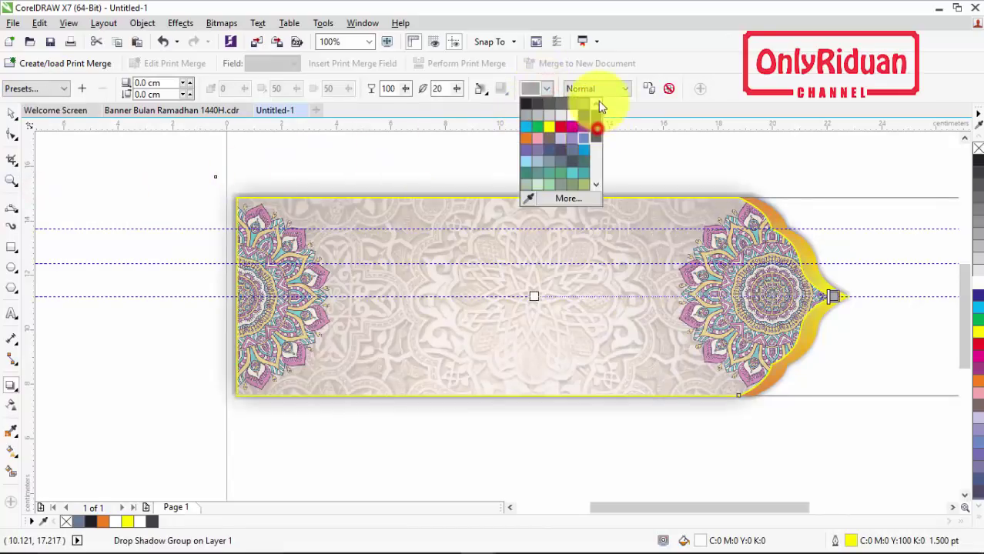
{"action": "left_click", "coordinate": [536, 102]}
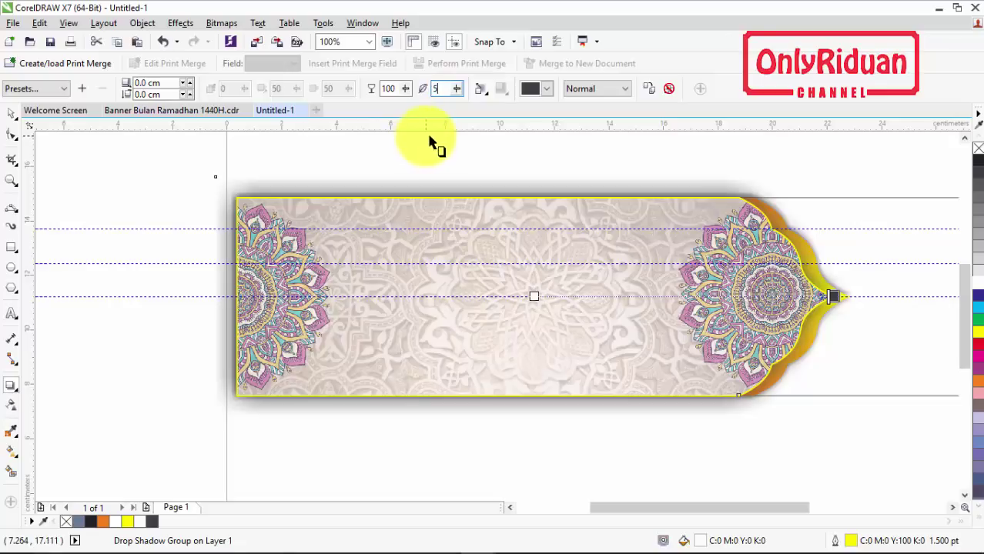
{"action": "key", "text": "Return"}
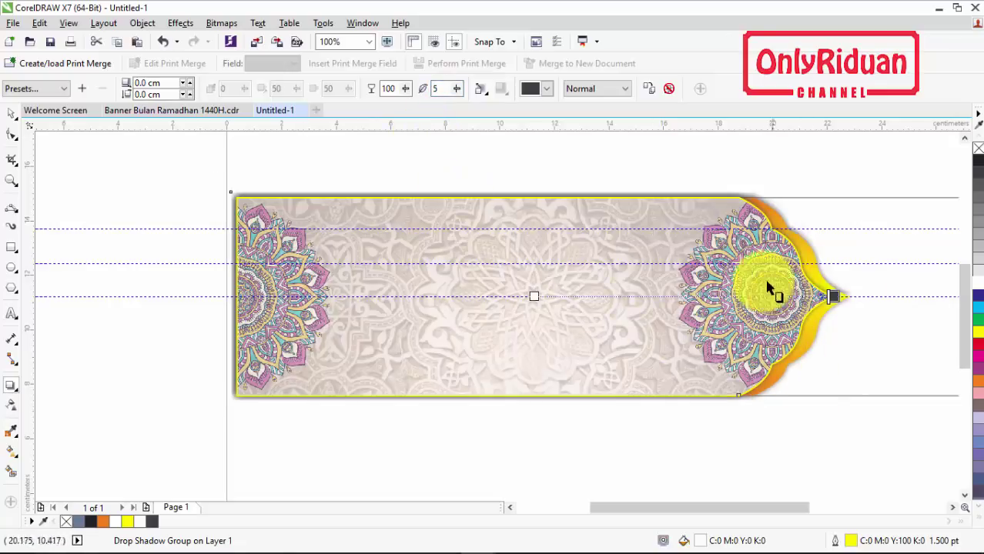
{"action": "left_click", "coordinate": [631, 437]}
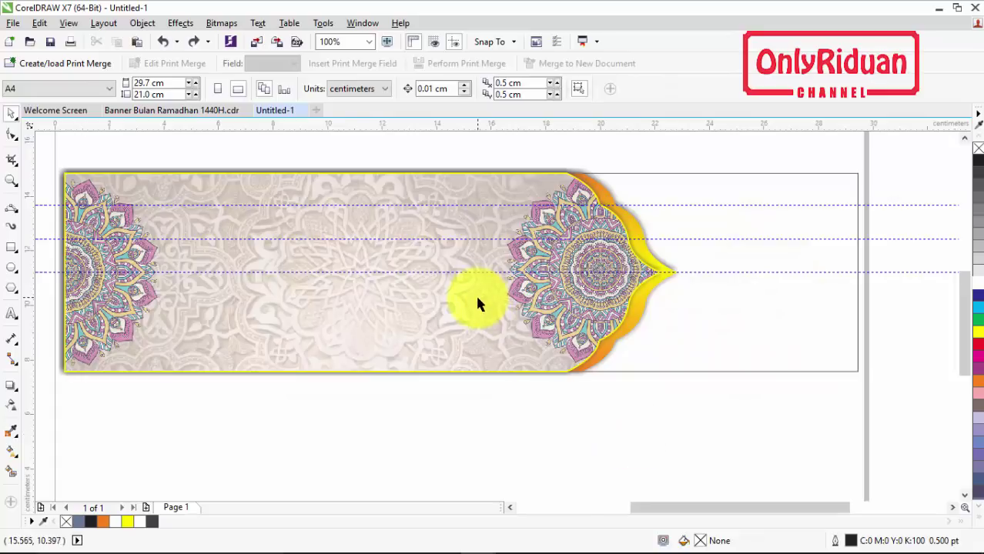
- Move the ornament-filled shape down off the orange-yellow shape to inspect the shape behind, and undo the move
{"action": "left_click", "coordinate": [433, 315]}
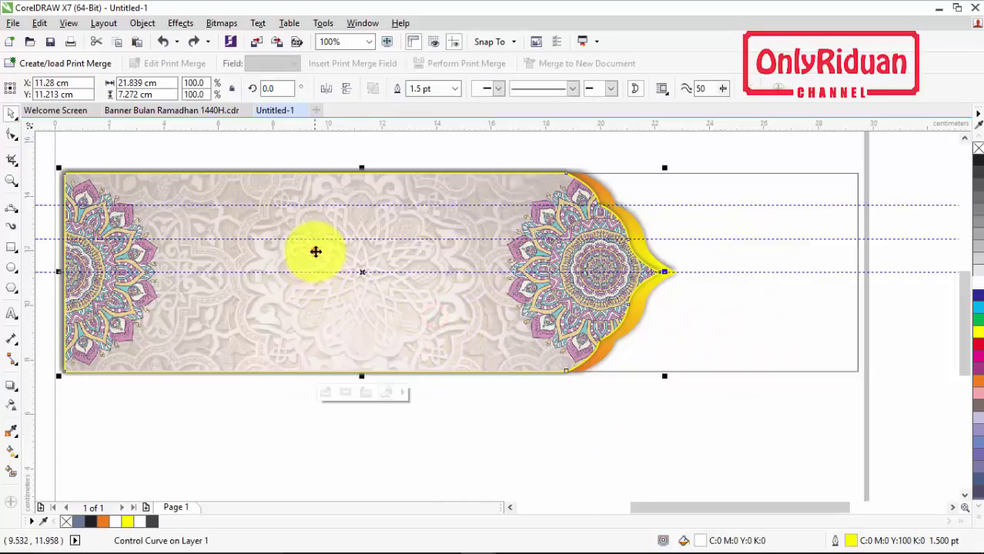
{"action": "left_click_drag", "start_coordinate": [317, 251], "coordinate": [302, 389]}
{"action": "left_click", "coordinate": [422, 223]}
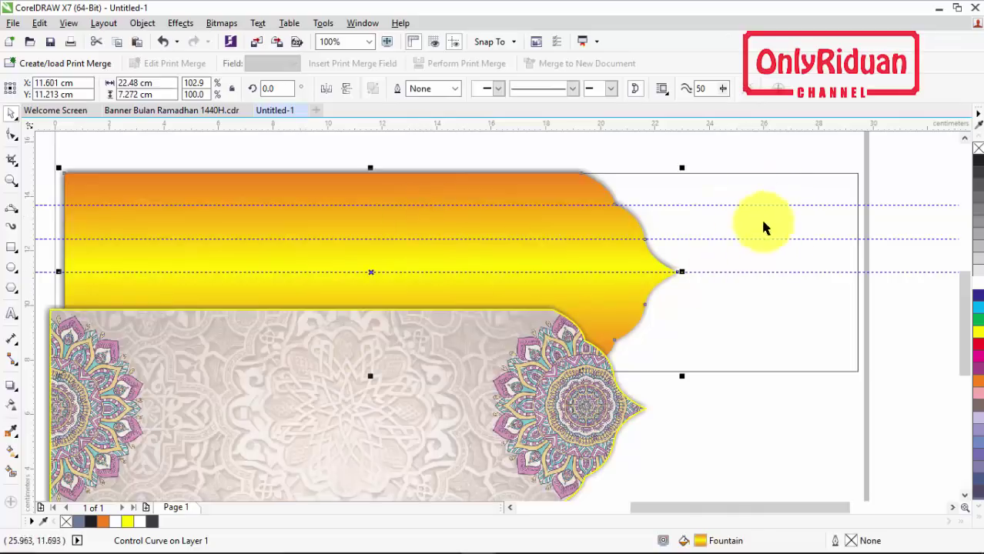
{"action": "key", "text": "ctrl+z"}
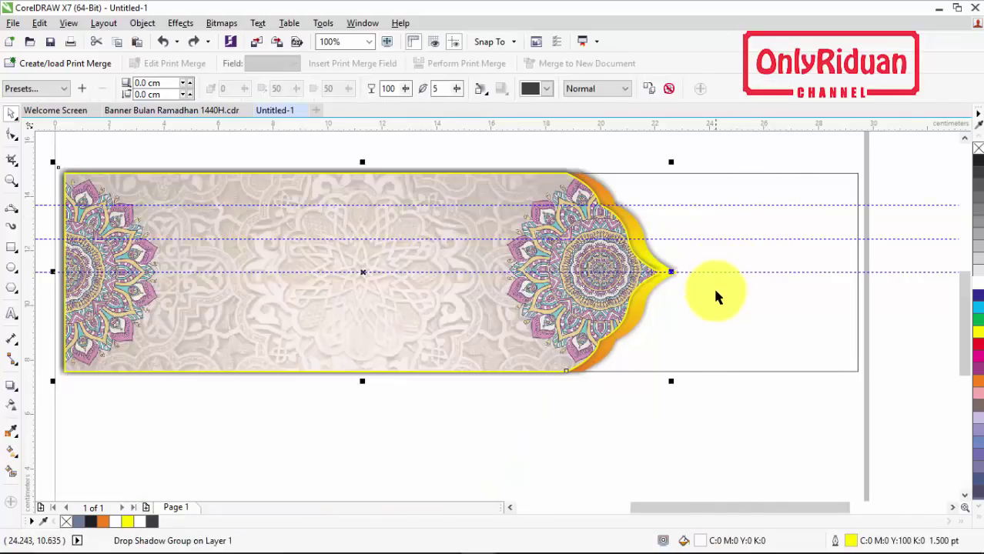
{"action": "left_click", "coordinate": [634, 445]}
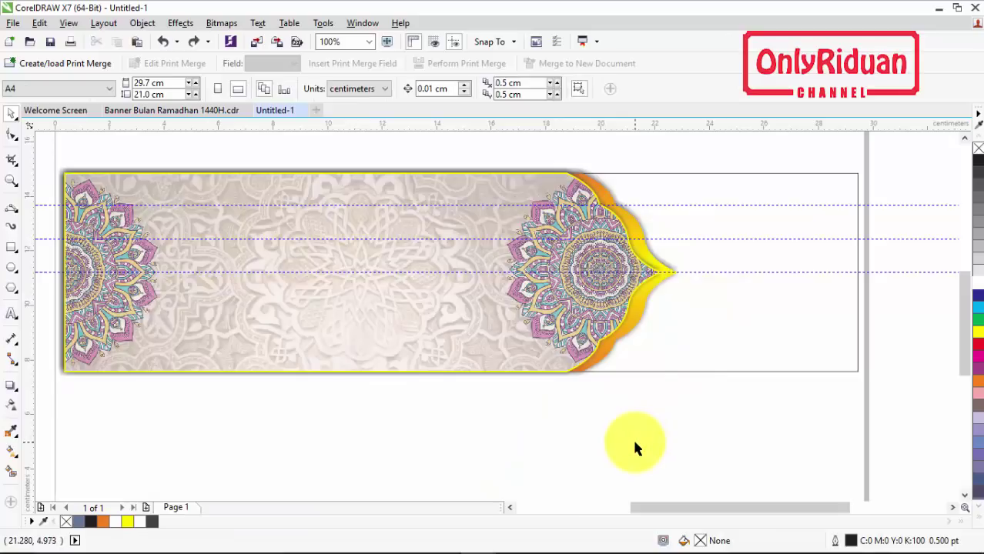
- PowerClip both scalloped shapes together with their shadows inside the banner's outer rectangle
{"action": "left_click_drag", "start_coordinate": [716, 420], "coordinate": [48, 153]}
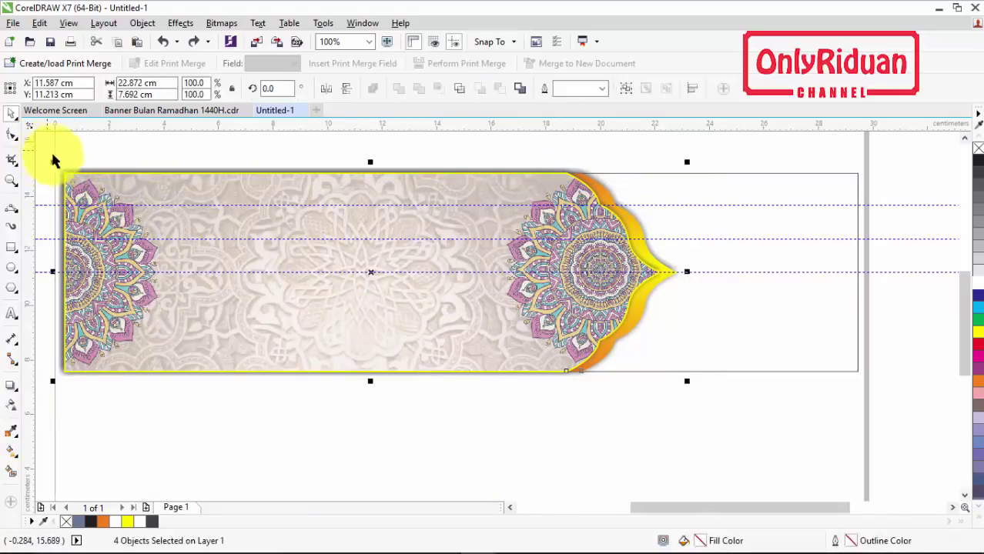
{"action": "right_click", "coordinate": [354, 300]}
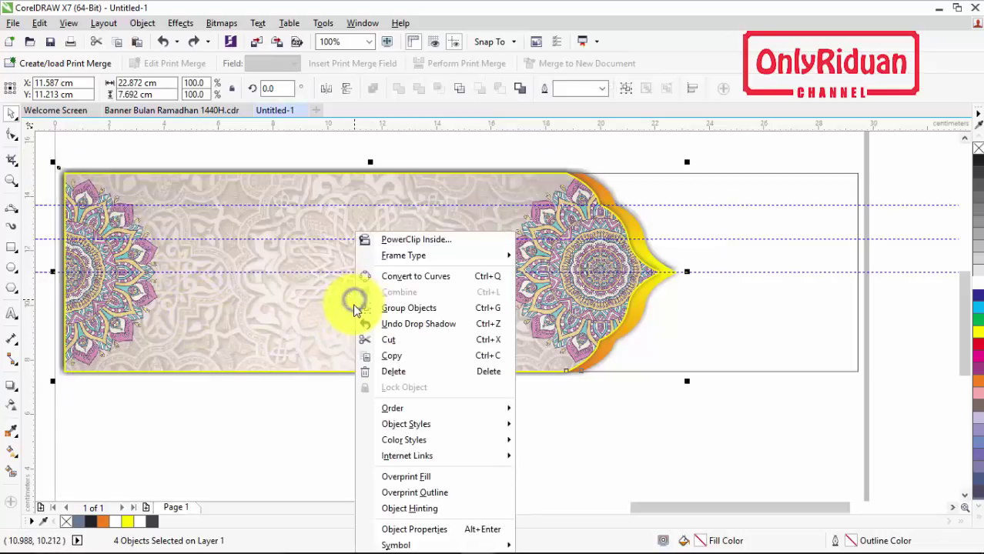
{"action": "left_click", "coordinate": [413, 237]}
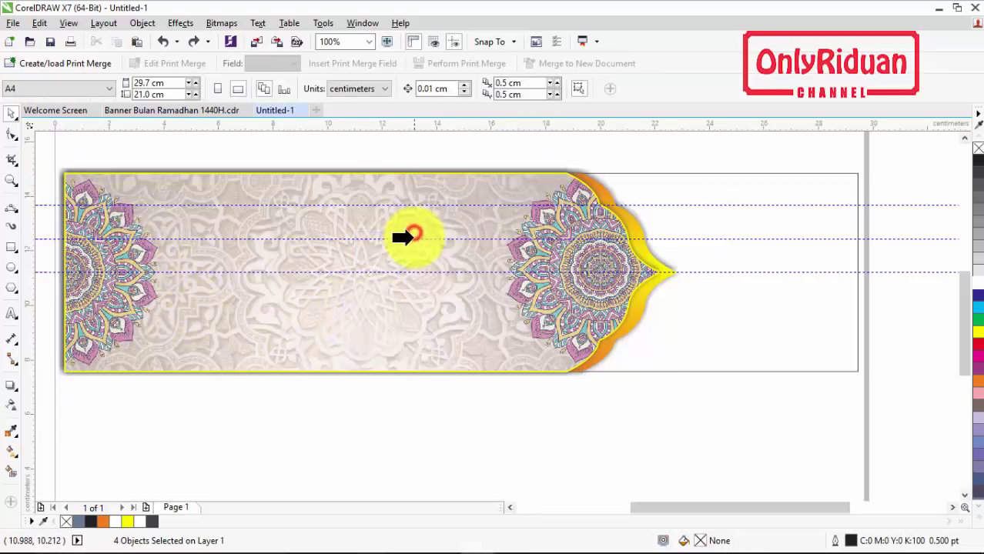
{"action": "left_click", "coordinate": [821, 228]}
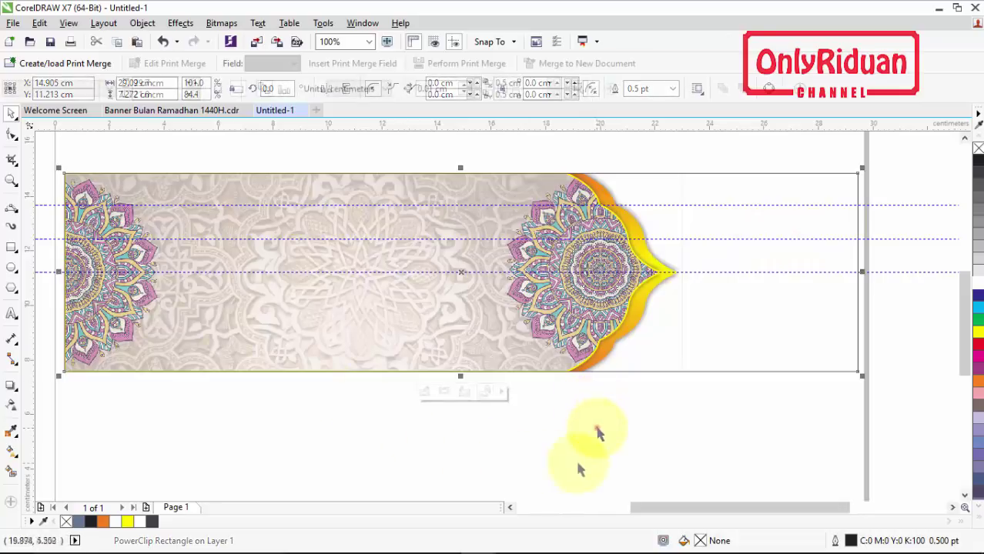
{"action": "left_click", "coordinate": [603, 464]}
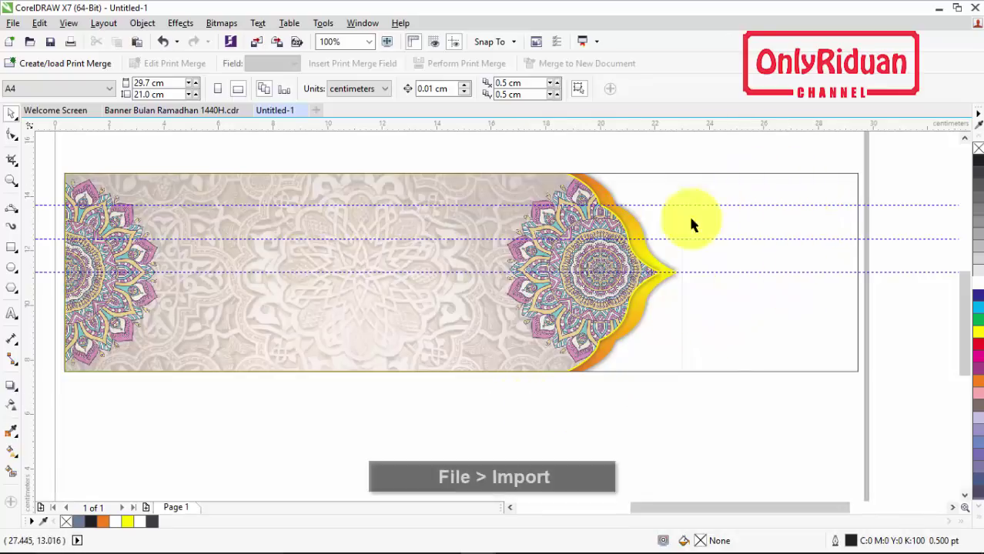
- Import Islamic-Center-Samarinda.png and place it about 10.95 cm wide over the banner's empty right end
{"action": "left_click", "coordinate": [13, 23]}
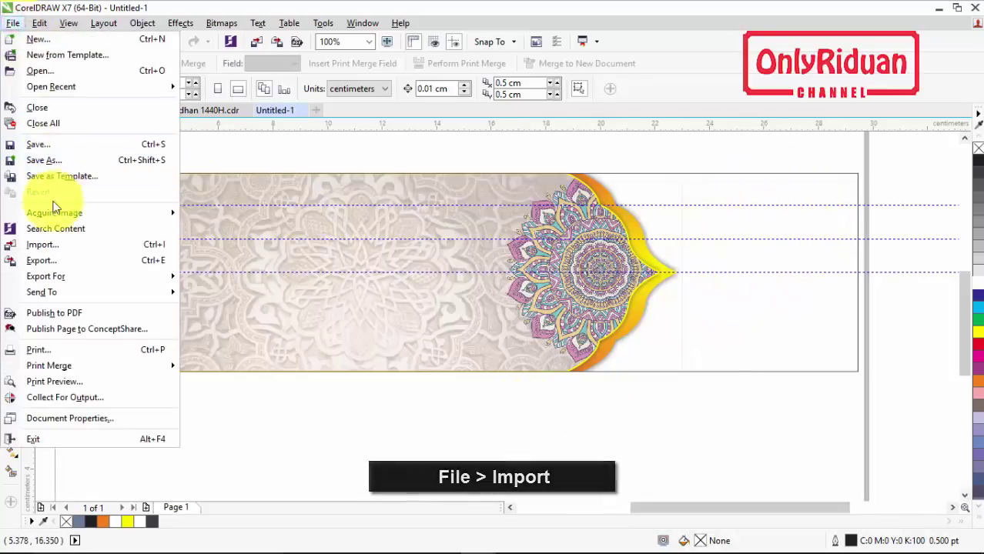
{"action": "left_click", "coordinate": [48, 246]}
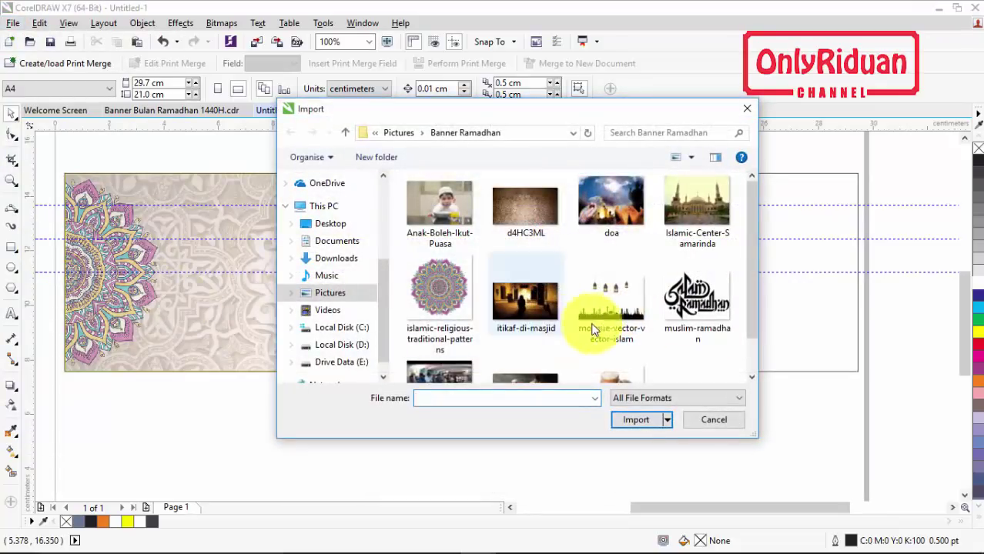
{"action": "left_click", "coordinate": [707, 209]}
{"action": "left_click", "coordinate": [638, 420]}
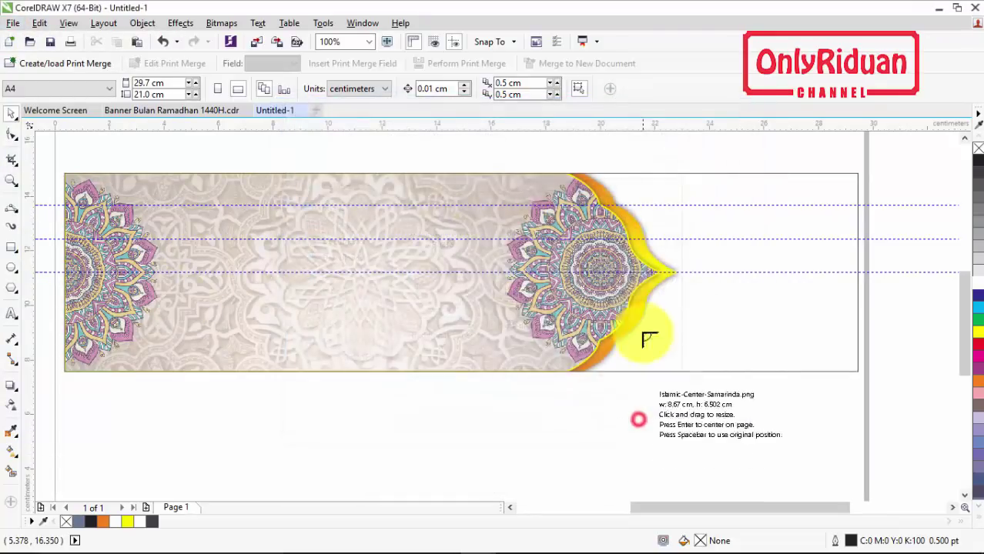
{"action": "left_click_drag", "start_coordinate": [565, 163], "coordinate": [866, 394]}
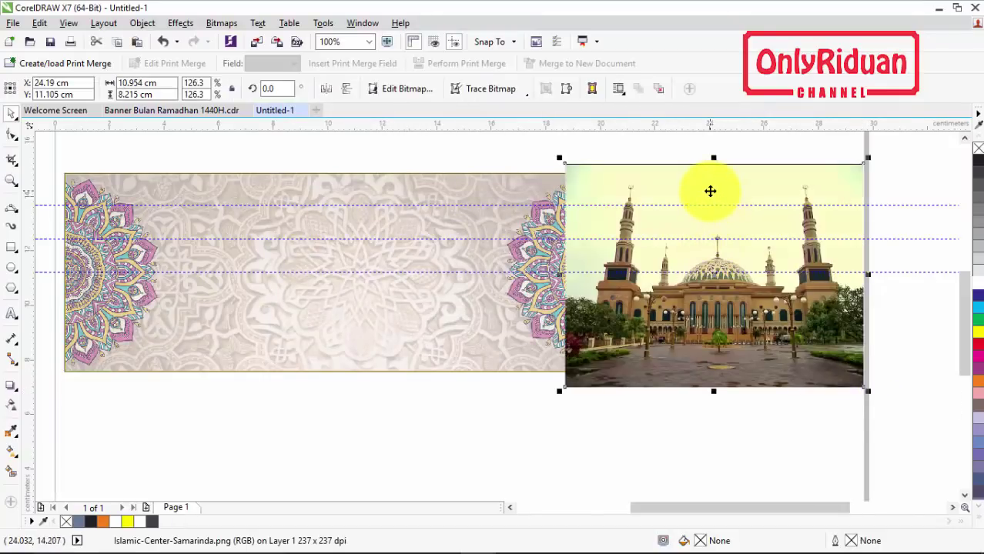
{"action": "left_click_drag", "start_coordinate": [707, 189], "coordinate": [712, 190]}
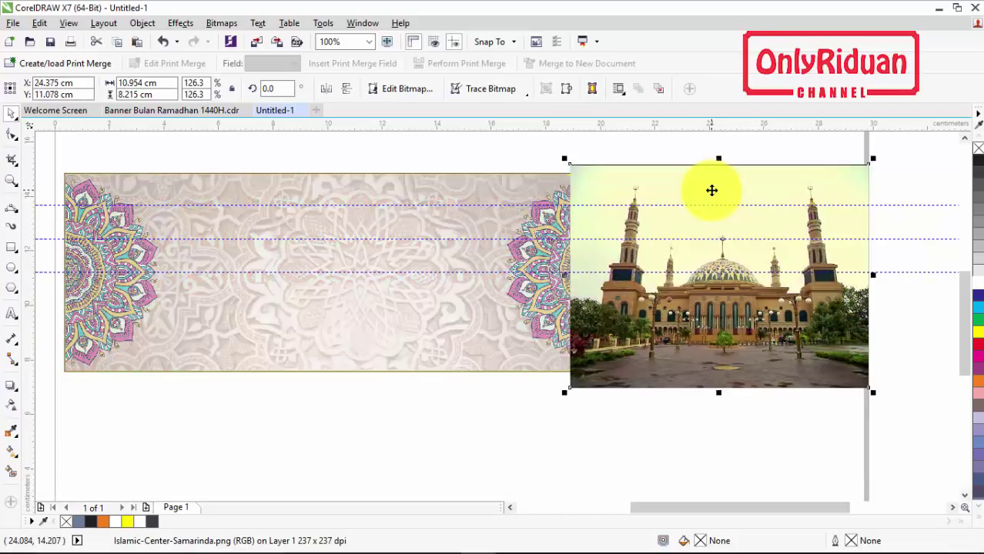
- PowerClip the mosque photo inside the banner rectangle
{"action": "right_click", "coordinate": [732, 214]}
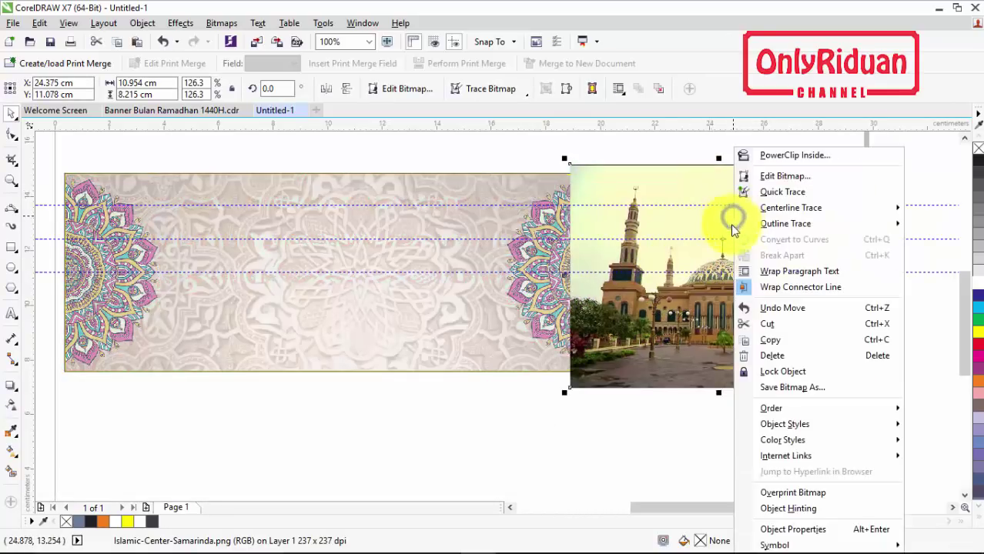
{"action": "left_click", "coordinate": [793, 155]}
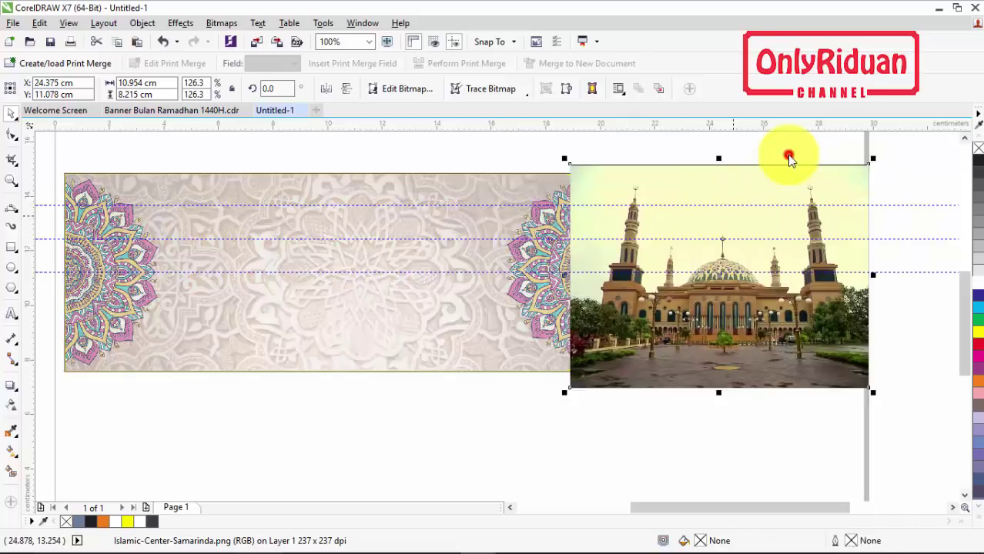
{"action": "left_click", "coordinate": [419, 221]}
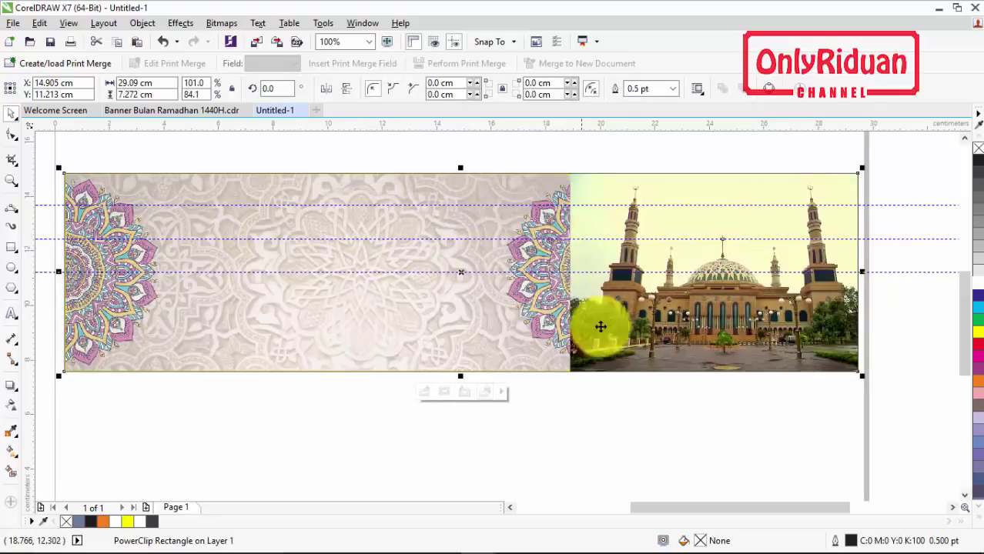
{"action": "left_click", "coordinate": [633, 411]}
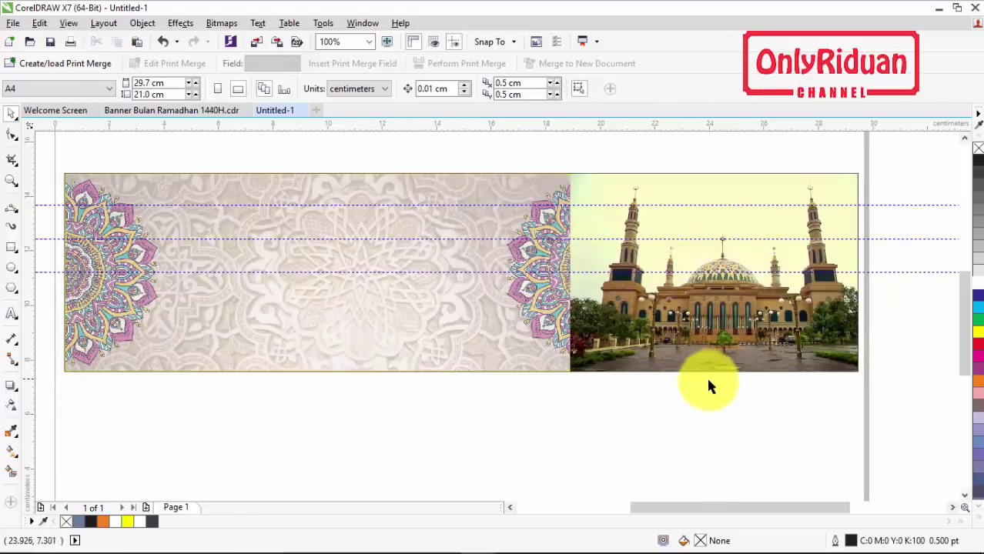
- Edit the banner's PowerClip contents, send the mosque photo to the back of the layer and shift it slightly right and down
{"action": "right_click", "coordinate": [595, 236]}
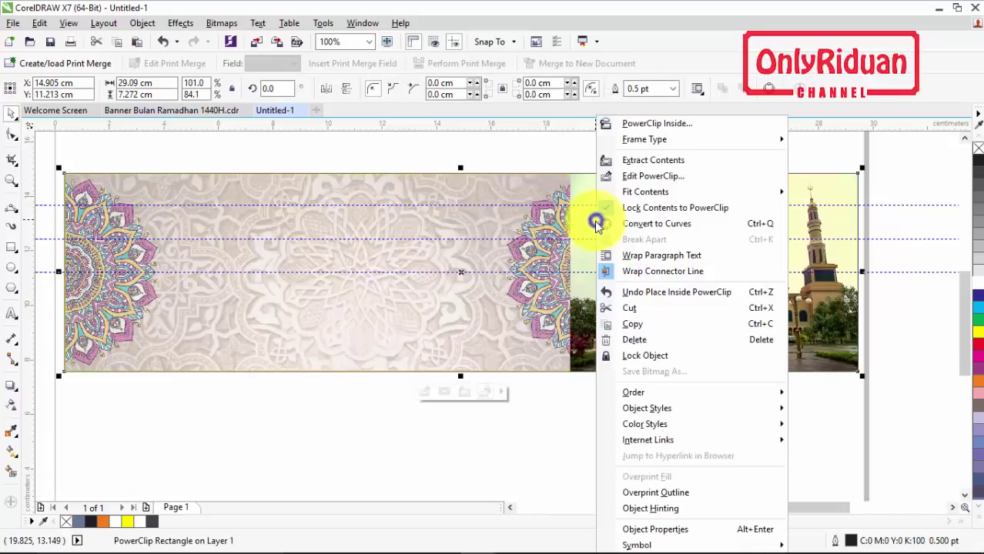
{"action": "left_click", "coordinate": [646, 180]}
{"action": "left_click", "coordinate": [682, 243]}
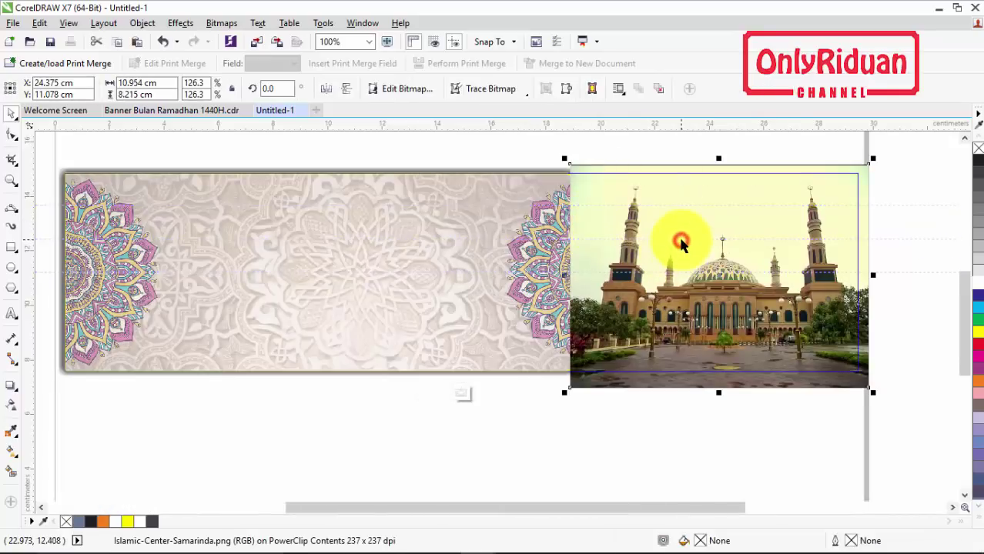
{"action": "right_click", "coordinate": [682, 241]}
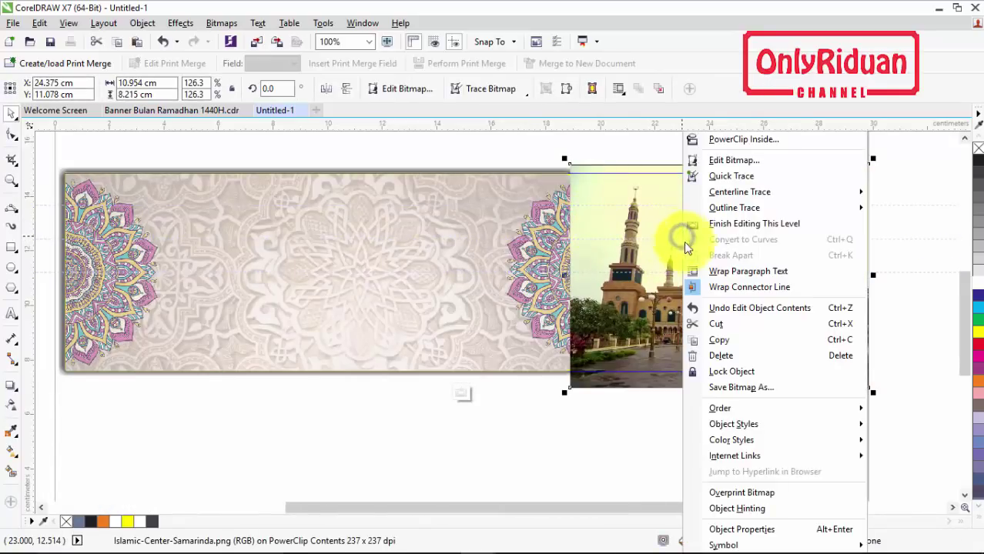
{"action": "mouse_move", "coordinate": [750, 415]}
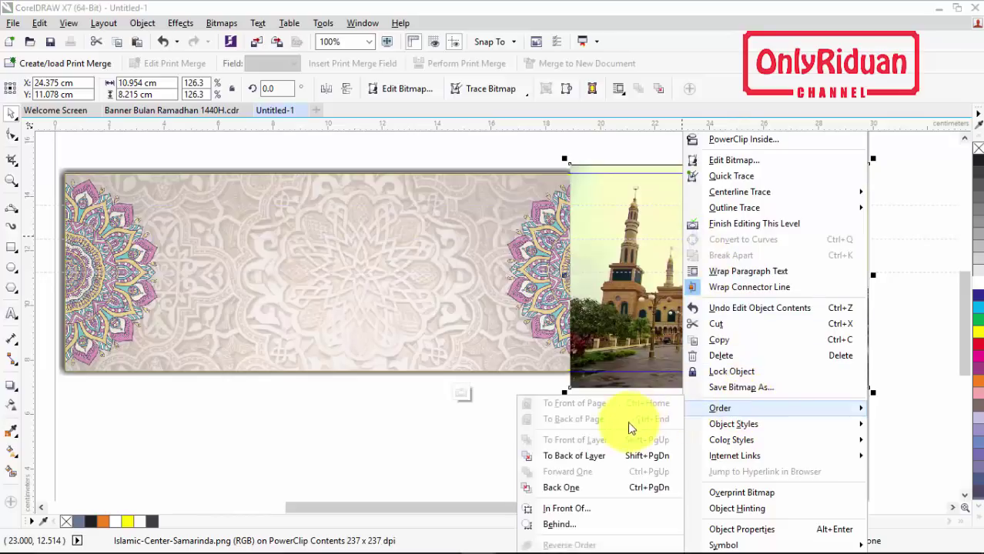
{"action": "left_click", "coordinate": [573, 456]}
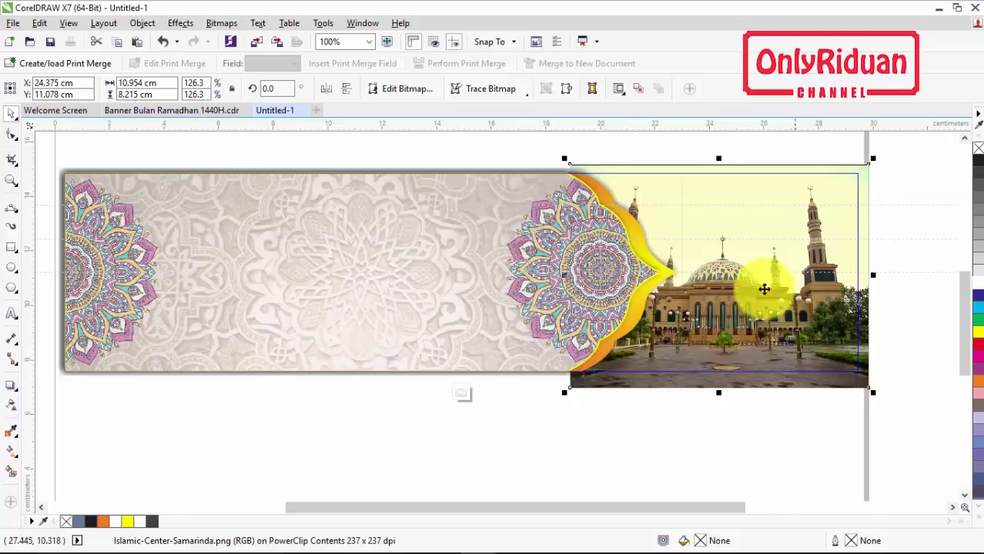
{"action": "left_click_drag", "start_coordinate": [743, 258], "coordinate": [749, 264]}
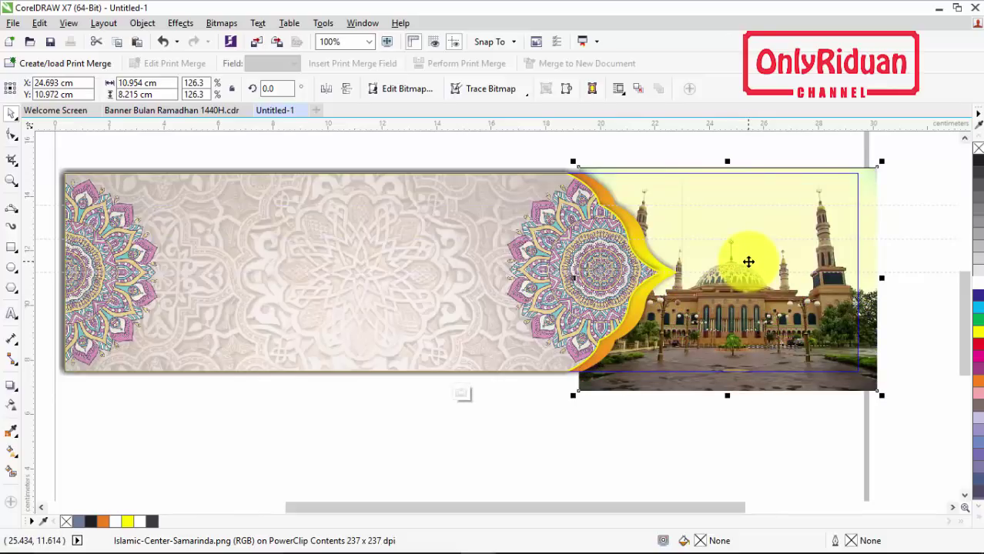
- Finish editing the PowerClip contents so the mosque photo is clipped inside the banner rectangle
{"action": "right_click", "coordinate": [748, 261]}
{"action": "left_click", "coordinate": [770, 223]}
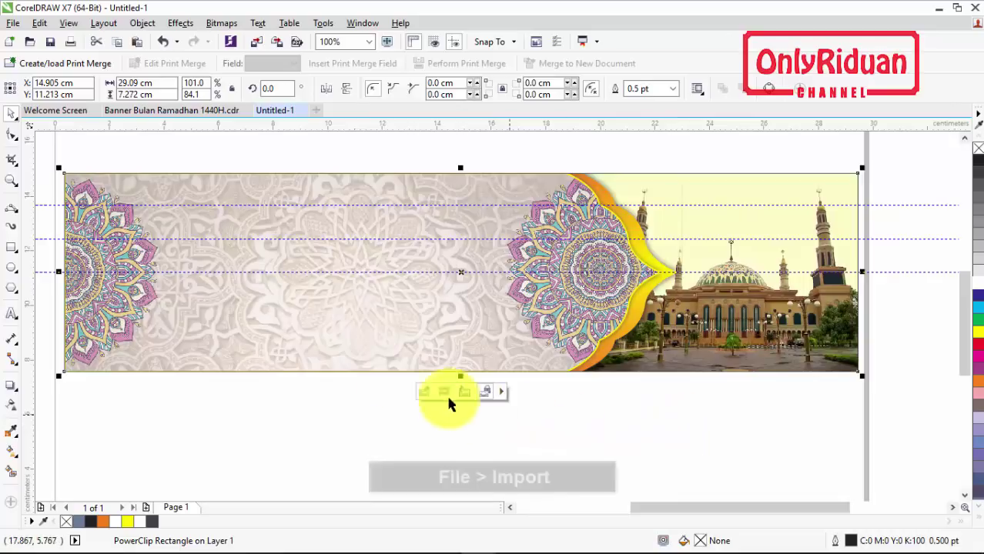
- Import the muslim-ramadhan image and place it at a small size in the sky above the mosque's dome
{"action": "left_click", "coordinate": [14, 23]}
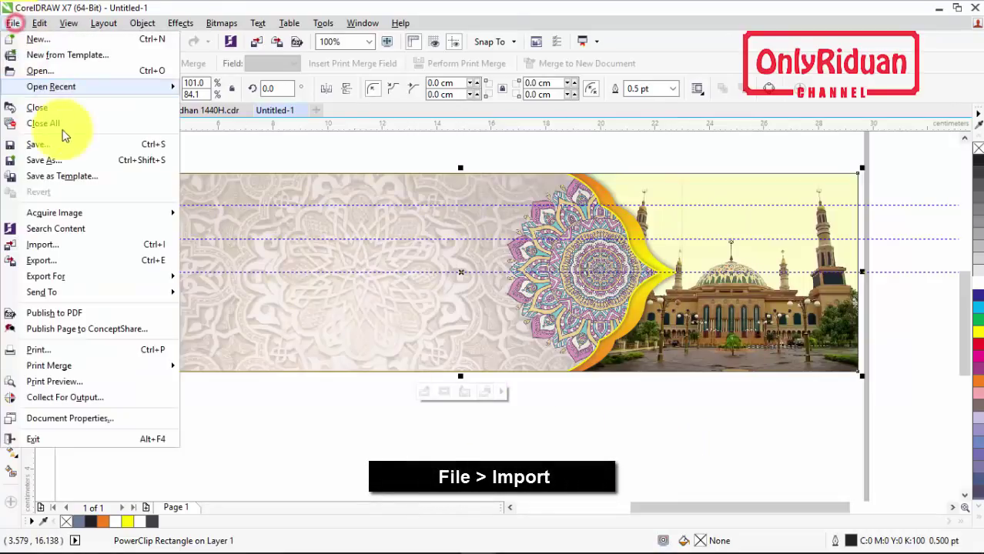
{"action": "left_click", "coordinate": [58, 247]}
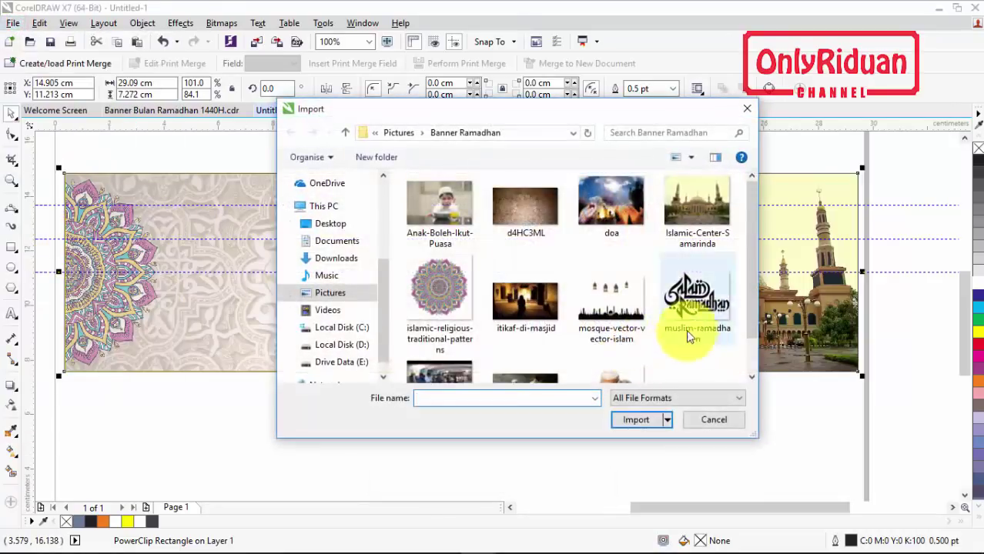
{"action": "left_click", "coordinate": [695, 332]}
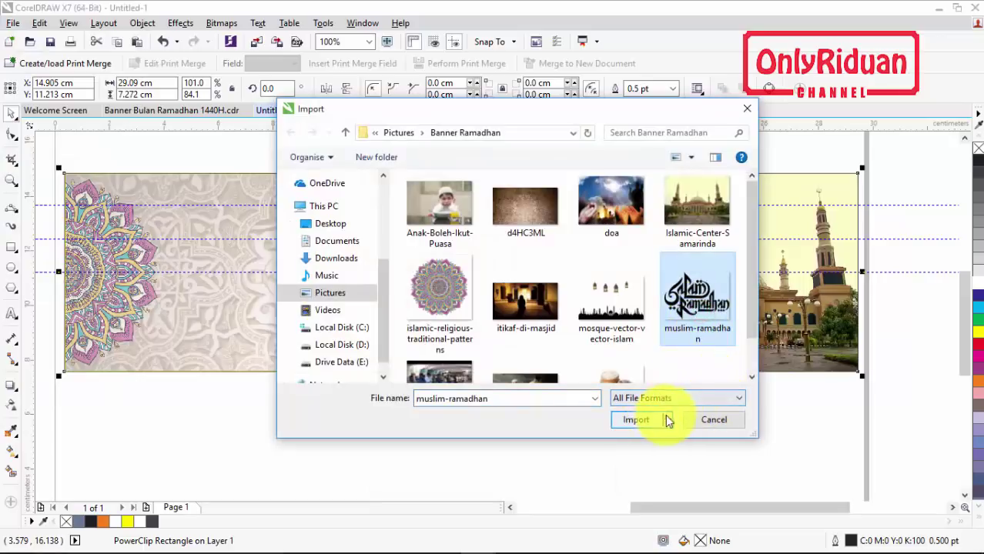
{"action": "left_click", "coordinate": [638, 421]}
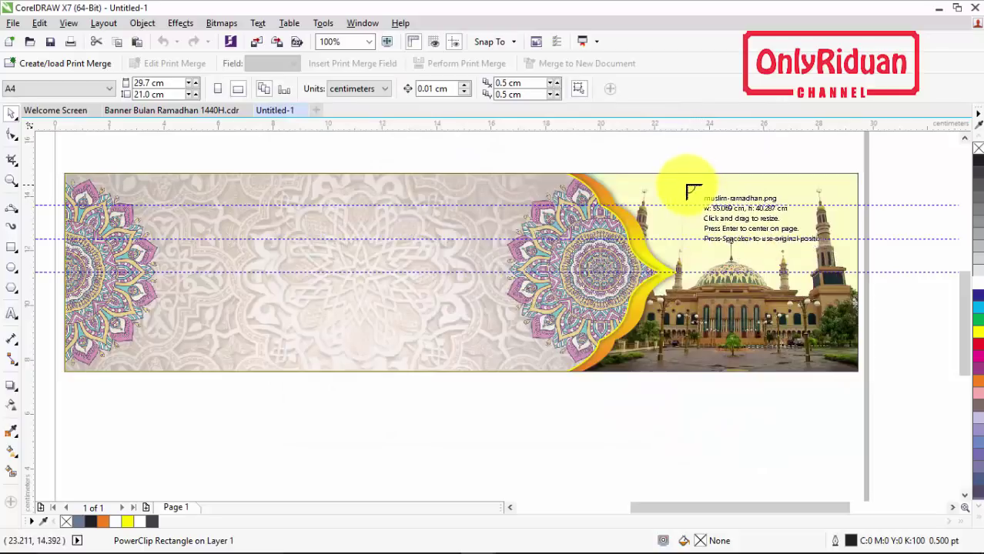
{"action": "left_click_drag", "start_coordinate": [688, 183], "coordinate": [747, 235]}
{"action": "scroll", "coordinate": [741, 216], "scroll_direction": "up", "scroll_amount": 3}
{"action": "scroll", "coordinate": [747, 235], "scroll_direction": "down", "scroll_amount": 3}
{"action": "left_click", "coordinate": [736, 441]}
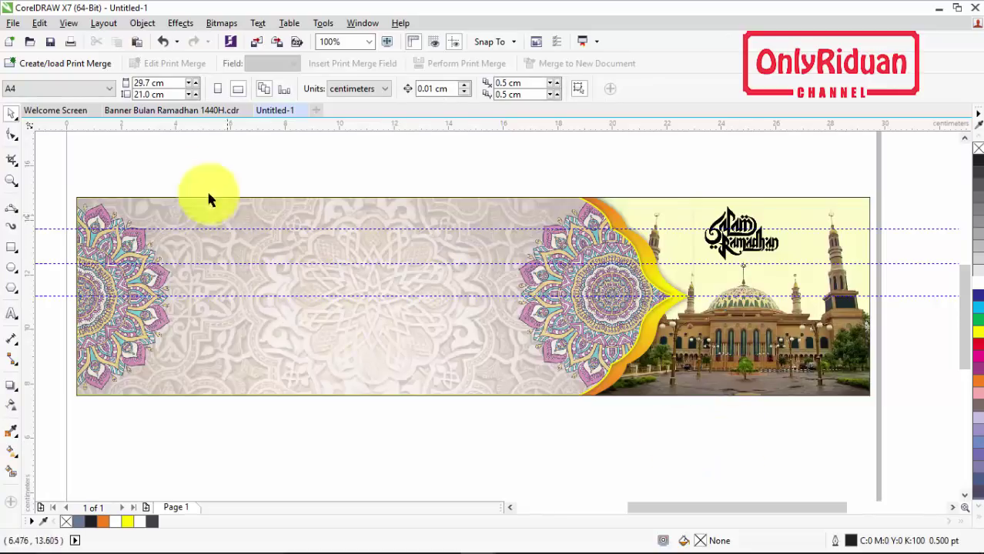
- Check the finished reference banner, and add the artistic text "Selamat" just above the new banner
{"action": "left_click", "coordinate": [192, 111]}
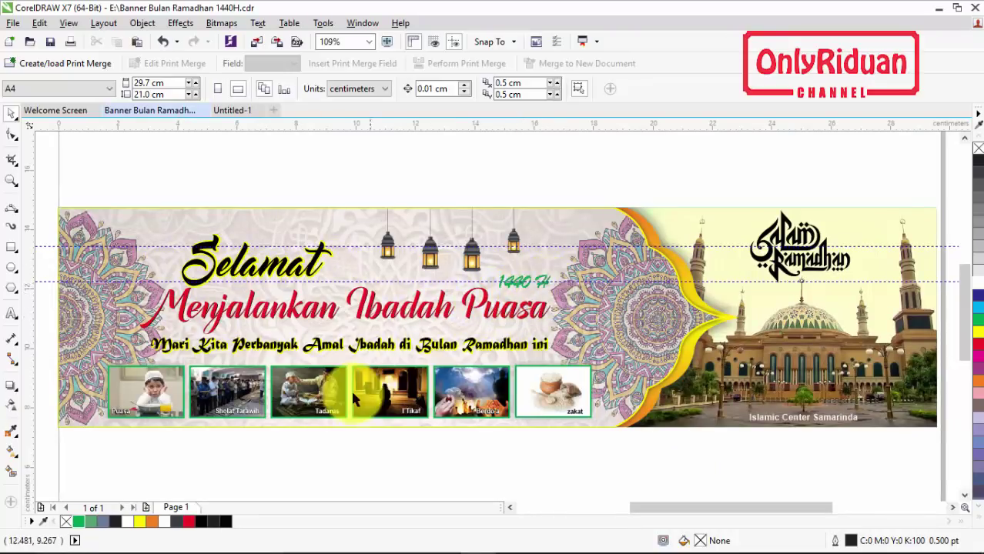
{"action": "left_click", "coordinate": [236, 110]}
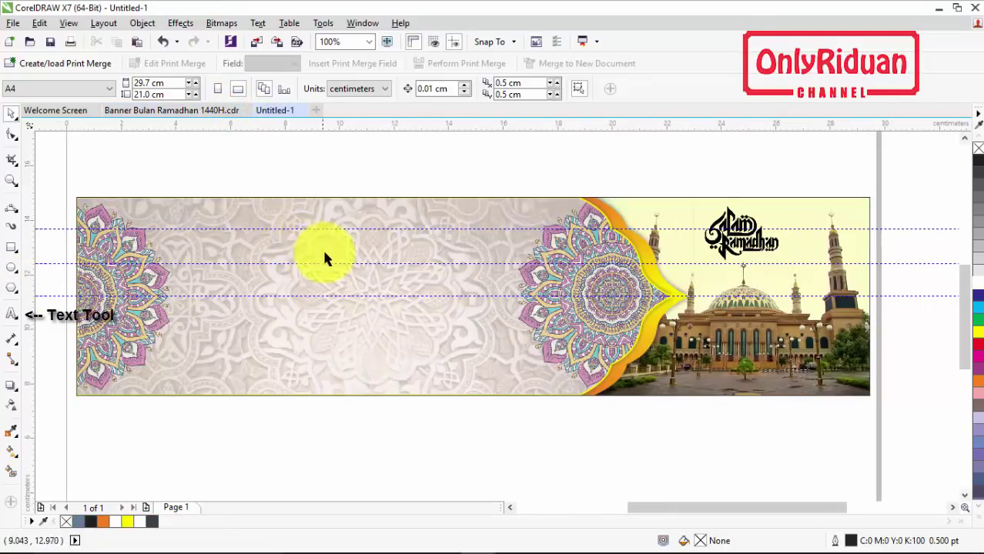
{"action": "left_click", "coordinate": [12, 313]}
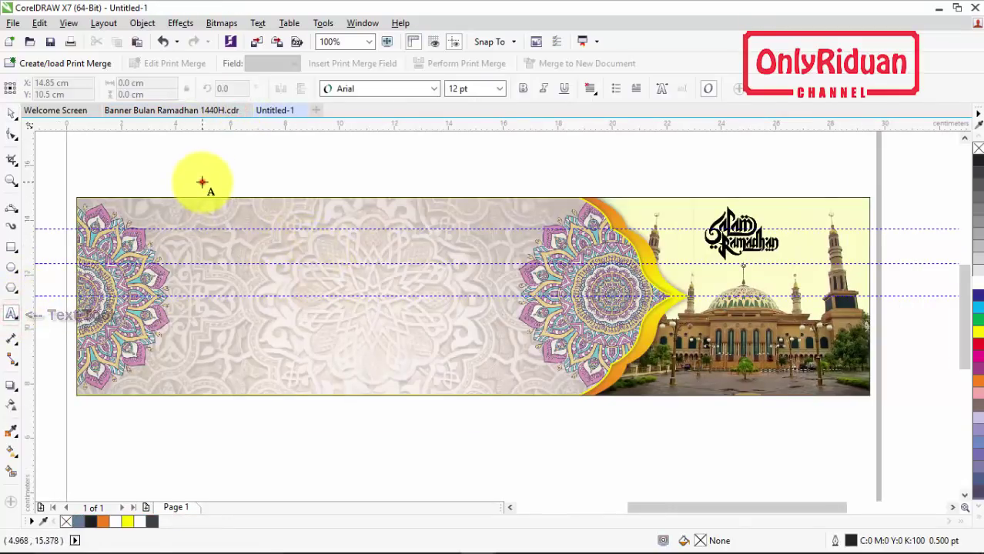
{"action": "left_click", "coordinate": [202, 180]}
{"action": "type", "text": "Selamat"}
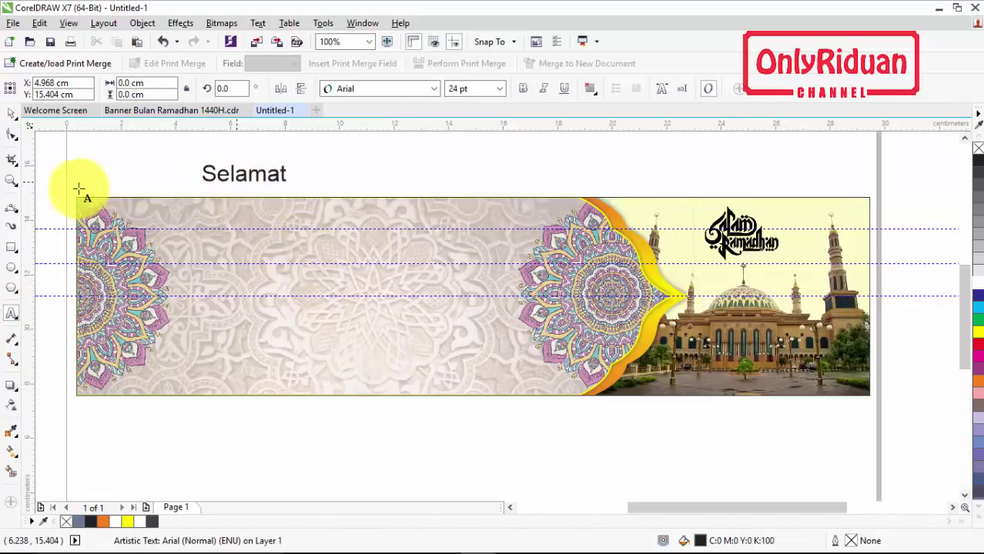
{"action": "left_click", "coordinate": [12, 113]}
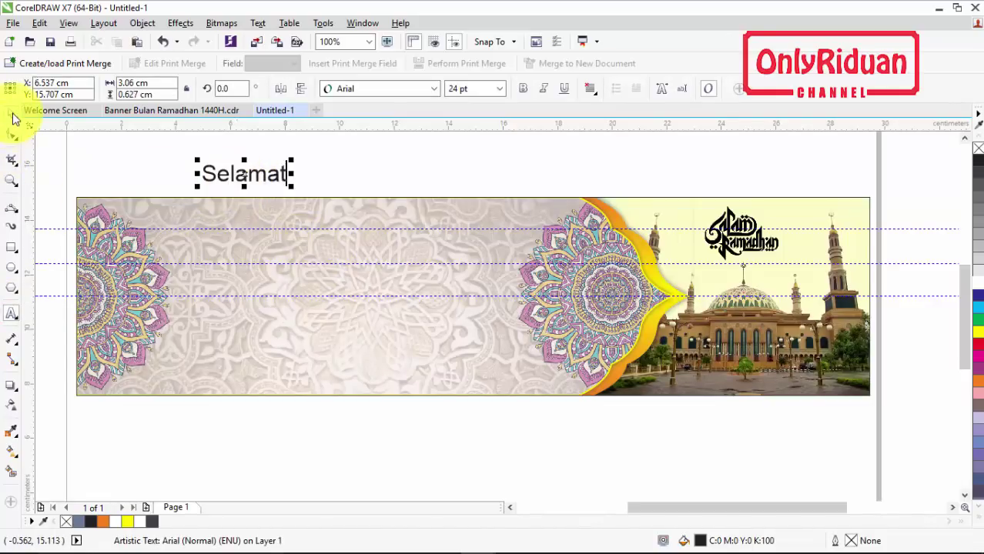
- Set "Selamat" in the Master Of Break font, scale it to about 35.7 pt and move it onto the banner beside the left mandala
{"action": "left_click", "coordinate": [433, 88]}
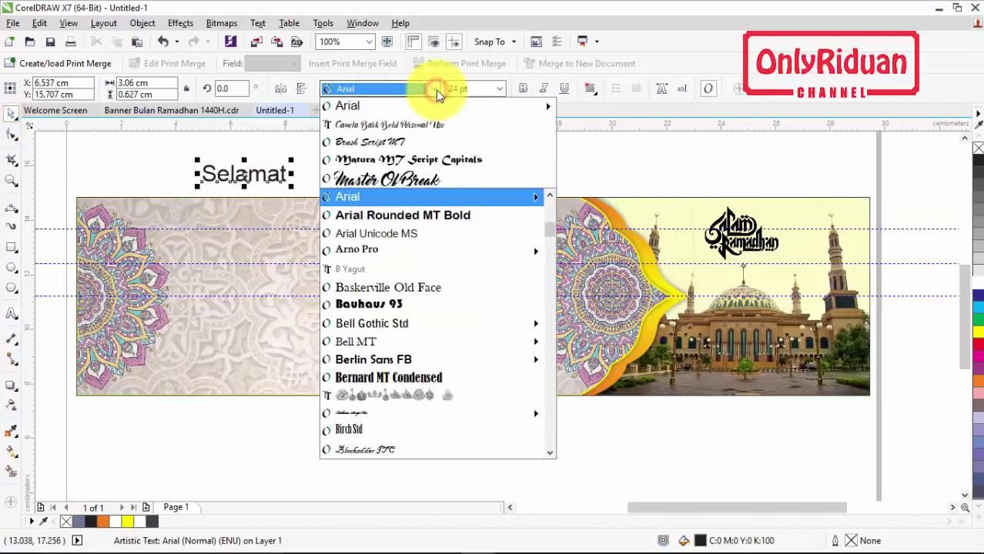
{"action": "left_click", "coordinate": [380, 179]}
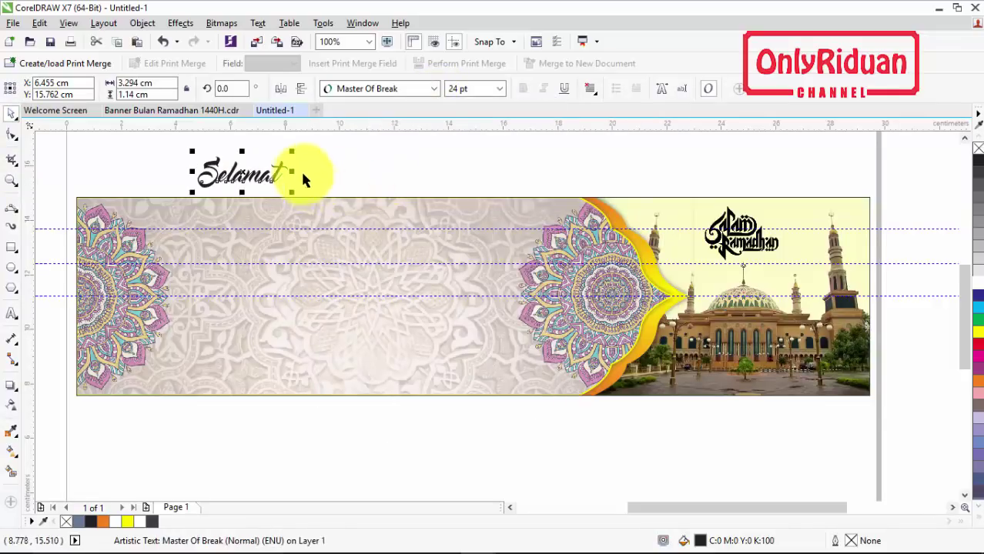
{"action": "left_click_drag", "start_coordinate": [290, 150], "coordinate": [337, 191]}
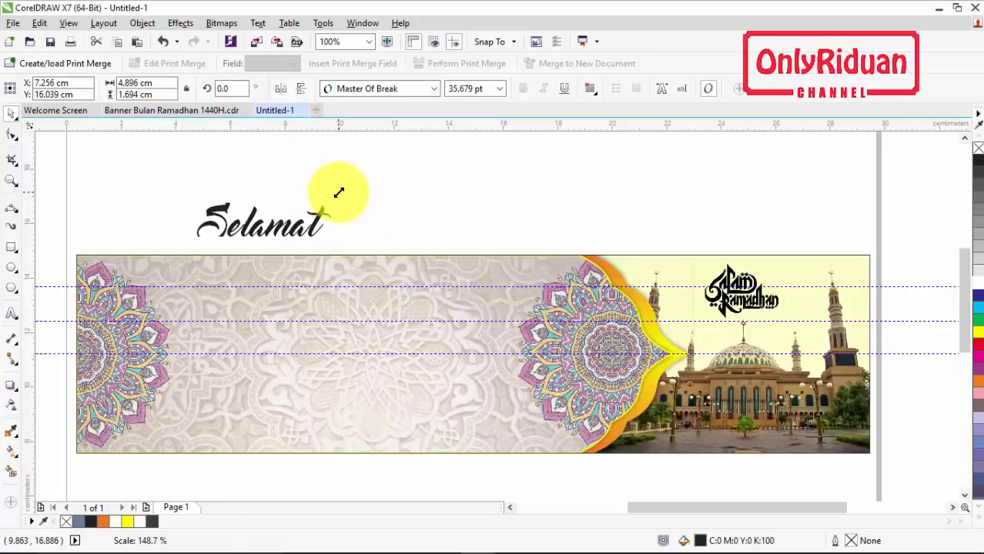
{"action": "left_click_drag", "start_coordinate": [264, 224], "coordinate": [253, 301]}
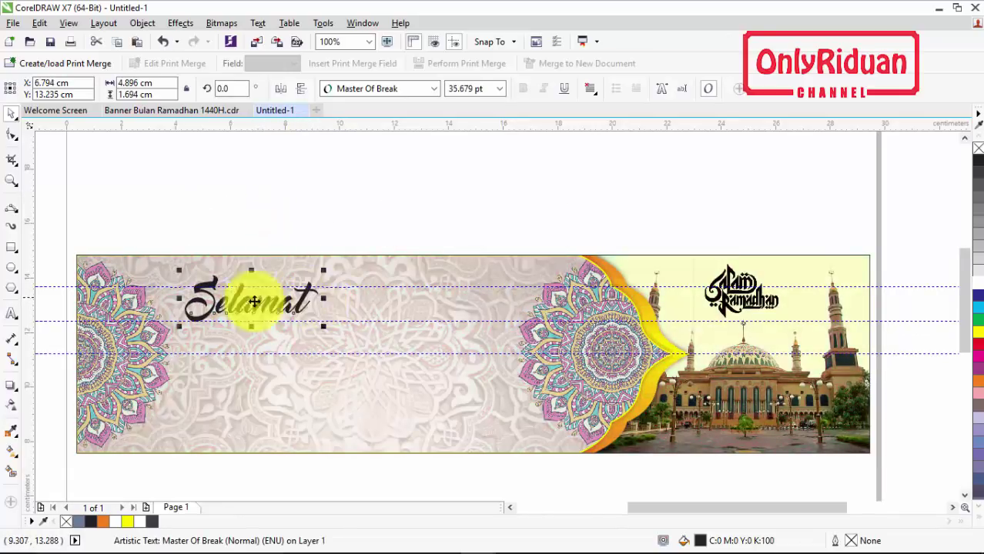
- Add the artistic text "Menjalankan Ibadah Puasa" in the empty area above the banner
{"action": "left_click", "coordinate": [11, 314]}
{"action": "left_click", "coordinate": [249, 212]}
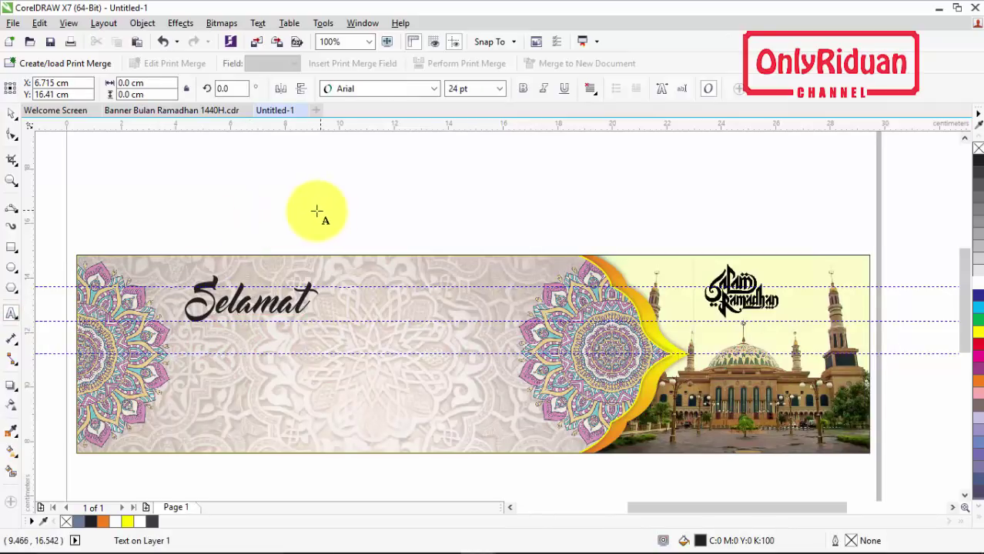
{"action": "type", "text": "Menjalankan Ibadah Puasa"}
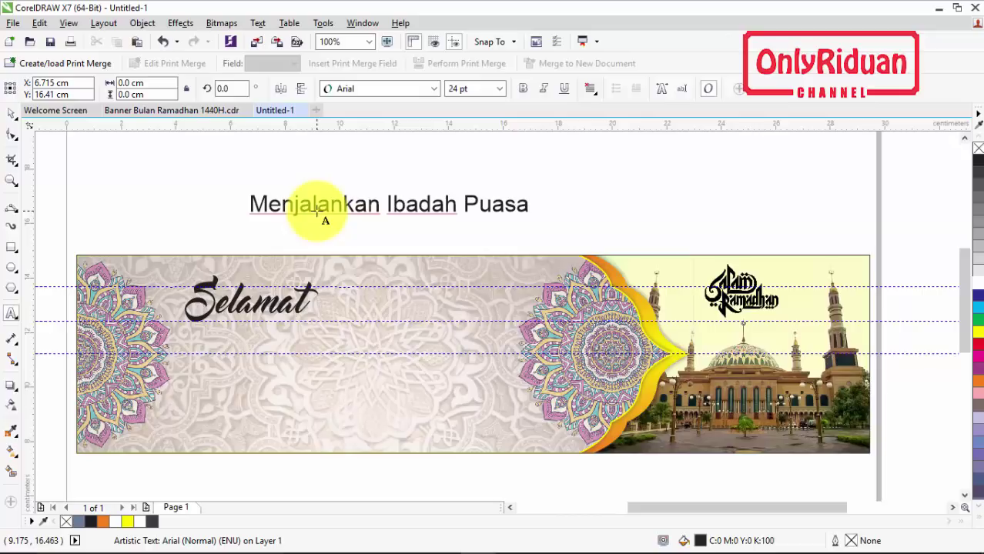
{"action": "left_click", "coordinate": [11, 115]}
- Set "Menjalankan Ibadah Puasa" in Canela Bark Bold Personal Use and arrange it enlarged beneath "Selamat", shifting "Selamat" slightly right
{"action": "left_click", "coordinate": [434, 88]}
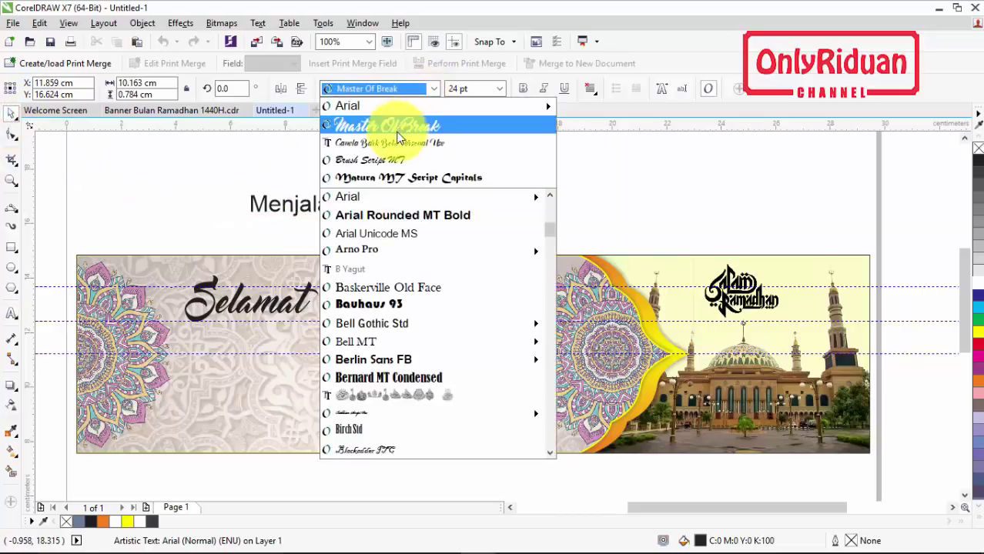
{"action": "left_click", "coordinate": [387, 144]}
{"action": "left_click_drag", "start_coordinate": [433, 194], "coordinate": [584, 171]}
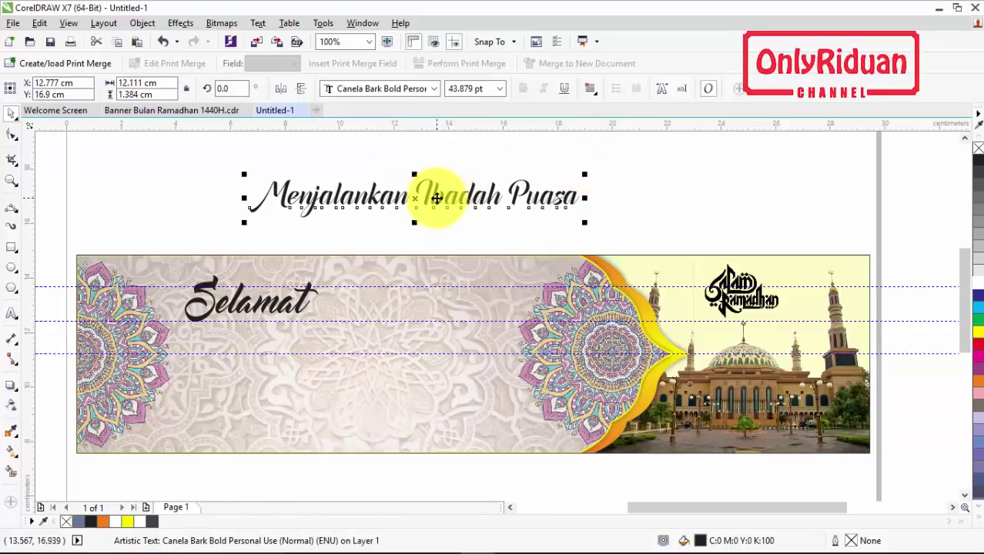
{"action": "left_click_drag", "start_coordinate": [438, 205], "coordinate": [340, 352]}
{"action": "left_click_drag", "start_coordinate": [488, 325], "coordinate": [518, 308]}
{"action": "left_click_drag", "start_coordinate": [300, 307], "coordinate": [344, 324]}
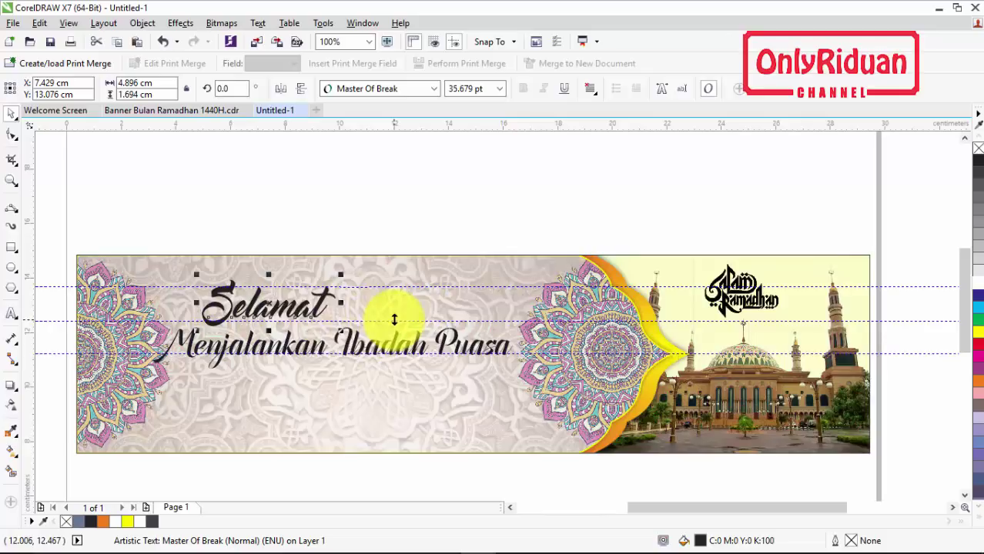
- Copy the line "Mari Kita Perbanyak Amal Ibadah di Bulan Ramadhan ini" from Banner Bulan Ramadhan 1440H.cdr into the Untitled-1 banner
{"action": "left_click", "coordinate": [196, 113]}
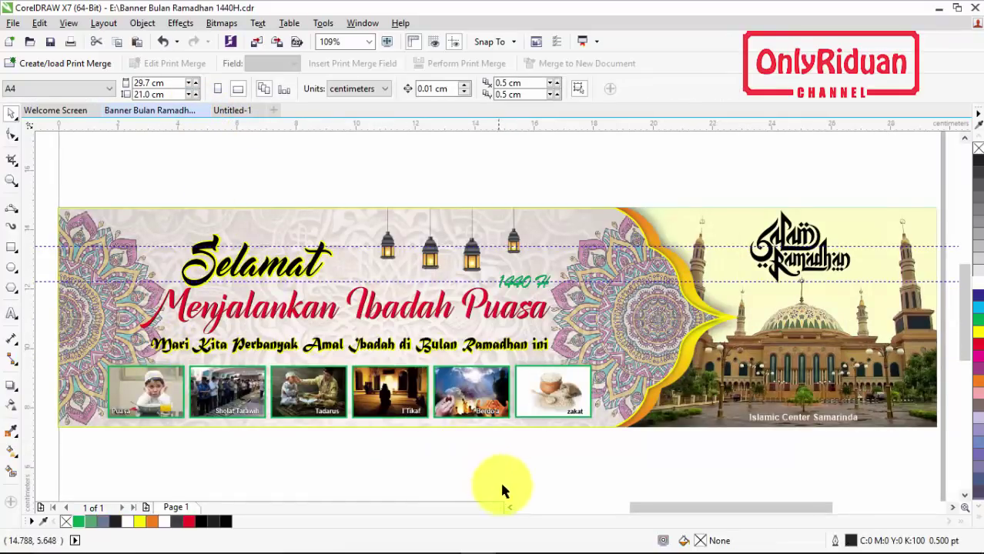
{"action": "left_click", "coordinate": [509, 507]}
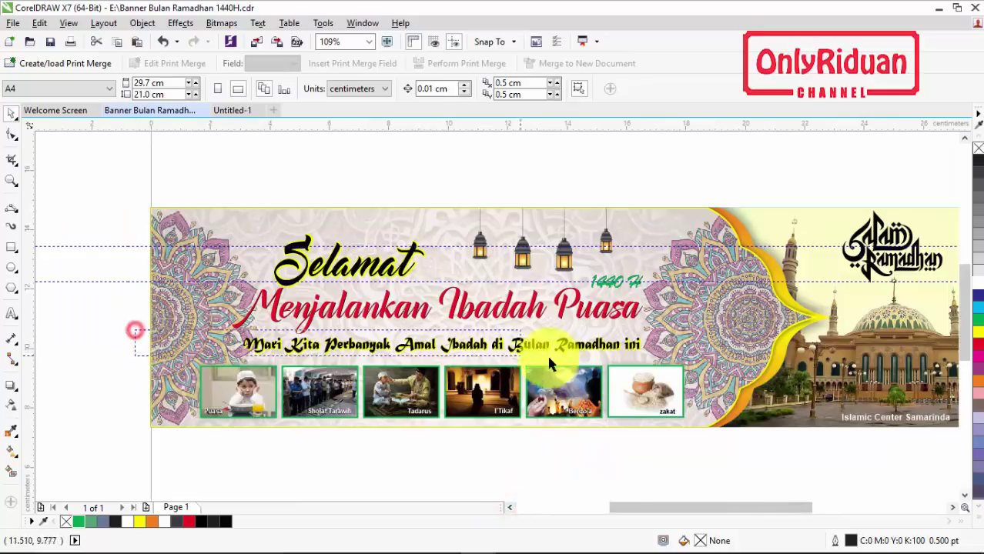
{"action": "left_click", "coordinate": [643, 360]}
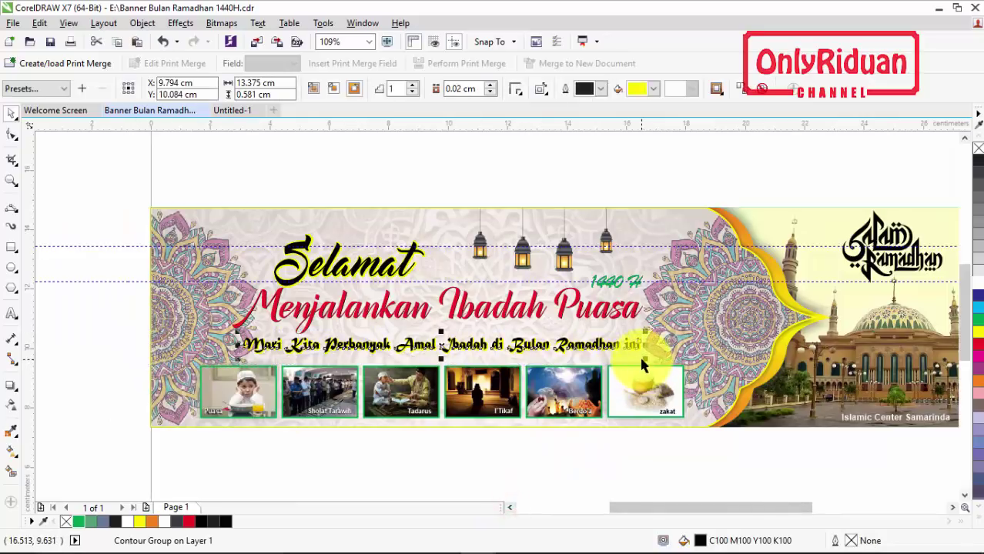
{"action": "left_click", "coordinate": [229, 110]}
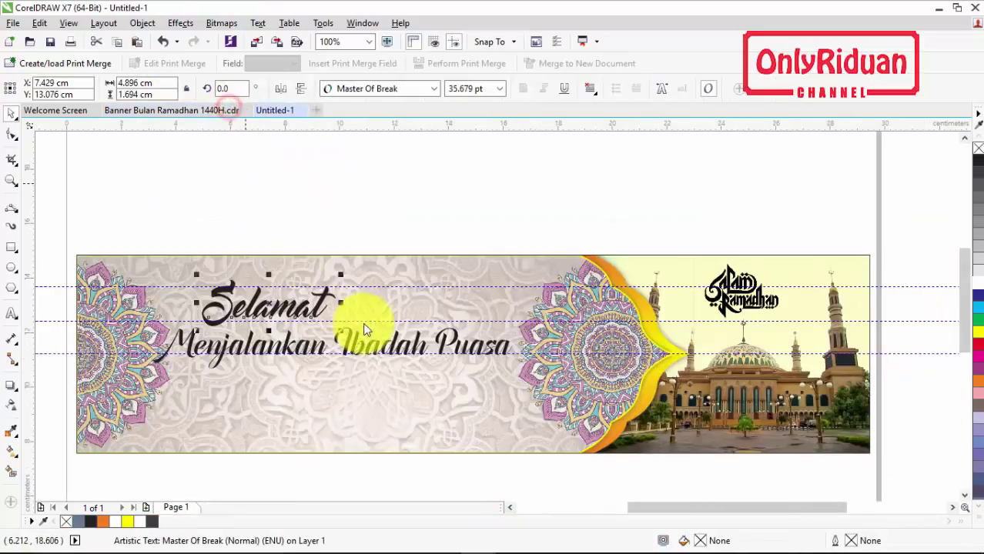
{"action": "key", "text": "ctrl+v"}
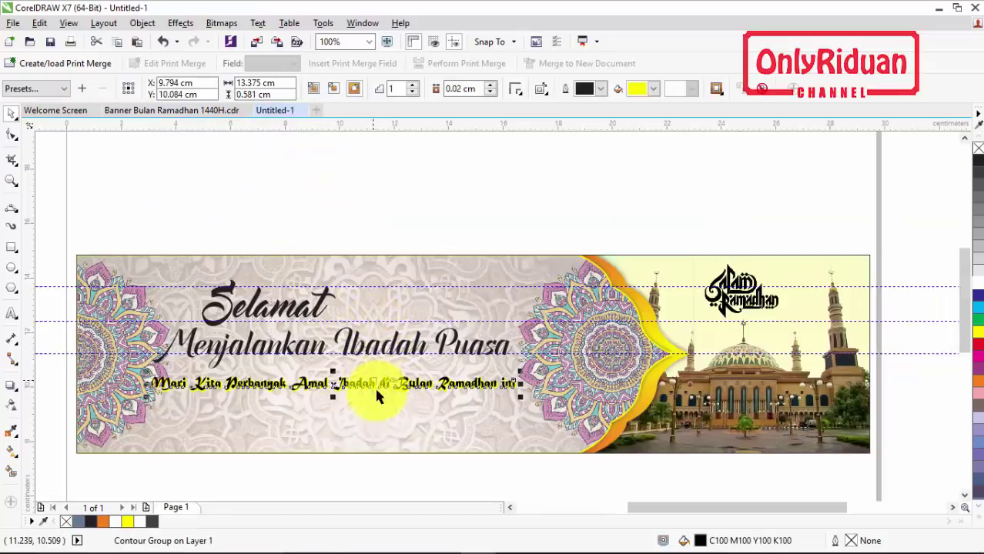
- Enlarge the "Menjalankan Ibadah Puasa" text to about 48.4 pt, roughly matching the width of the line below
{"action": "left_click", "coordinate": [493, 347]}
{"action": "mouse_move", "coordinate": [519, 322]}
{"action": "left_mouse_down"}
{"action": "mouse_move", "coordinate": [509, 321]}
{"action": "mouse_move", "coordinate": [526, 319]}
{"action": "left_mouse_up"}
{"action": "left_click", "coordinate": [264, 316]}
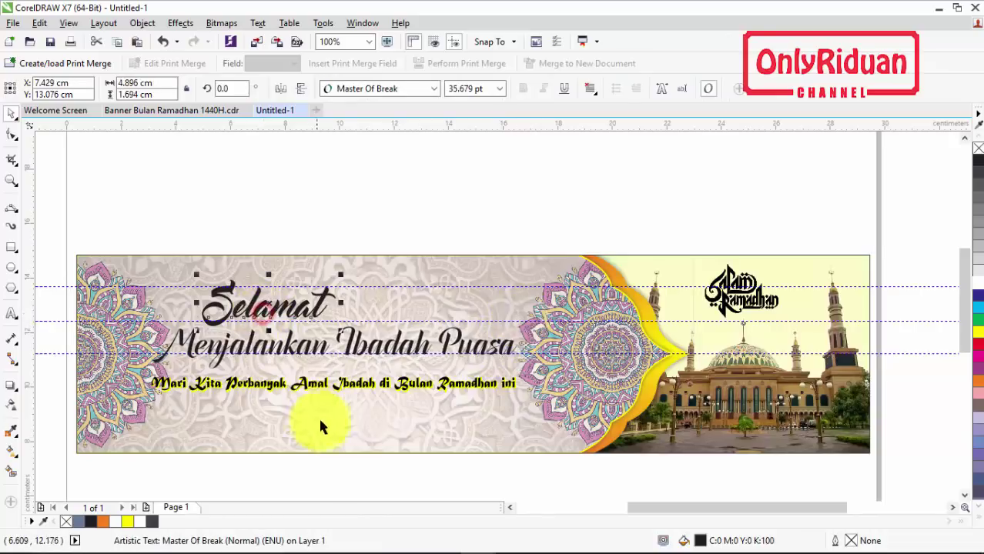
- Compare the text colours with the reference banner and fill "Menjalankan Ibadah Puasa" with red (C0 M100 Y100 K0)
{"action": "left_click", "coordinate": [163, 110]}
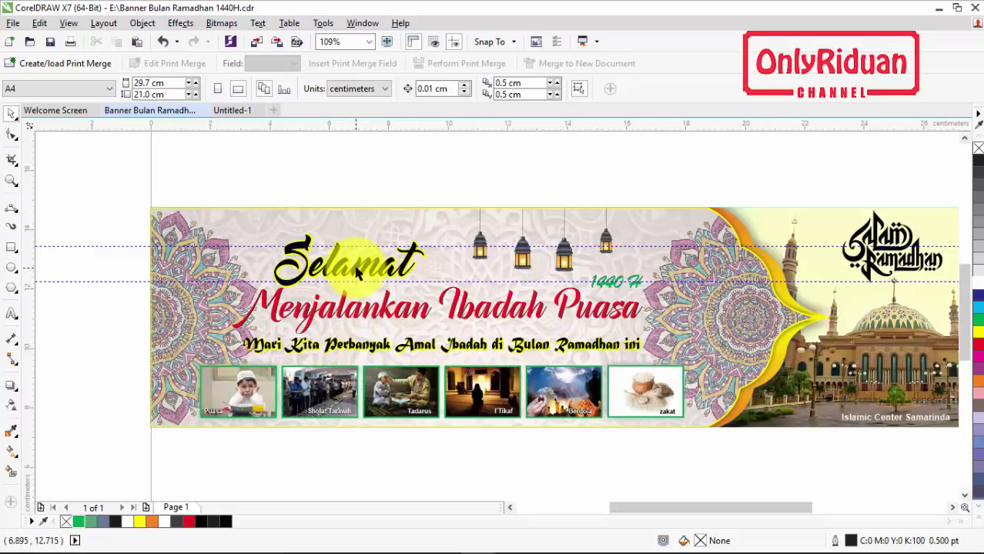
{"action": "left_click", "coordinate": [233, 110]}
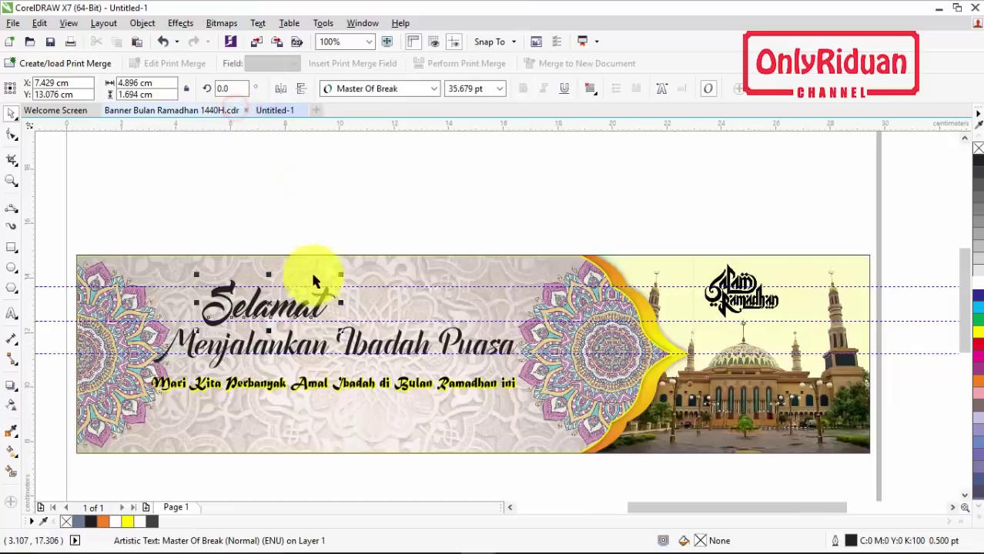
{"action": "left_click", "coordinate": [11, 180]}
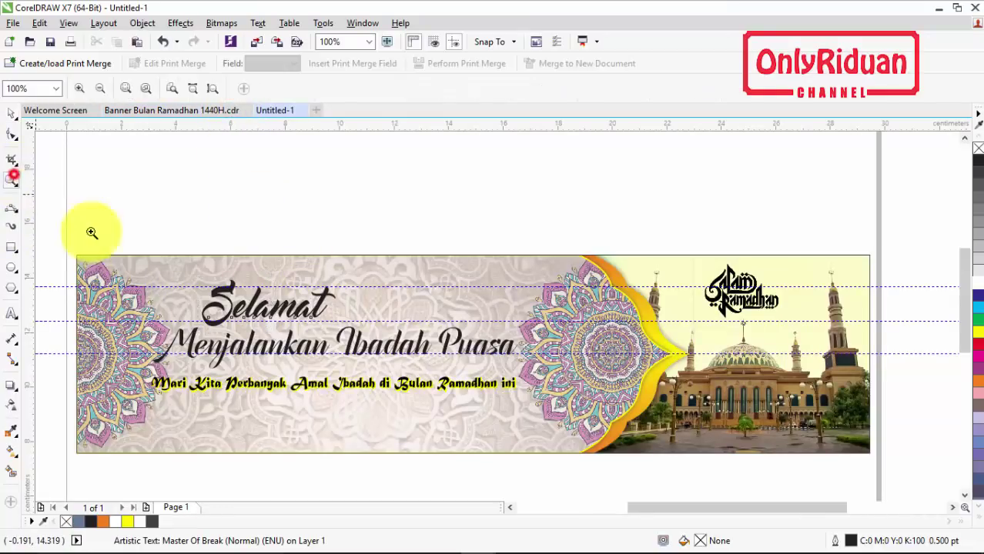
{"action": "left_click_drag", "start_coordinate": [92, 232], "coordinate": [567, 407]}
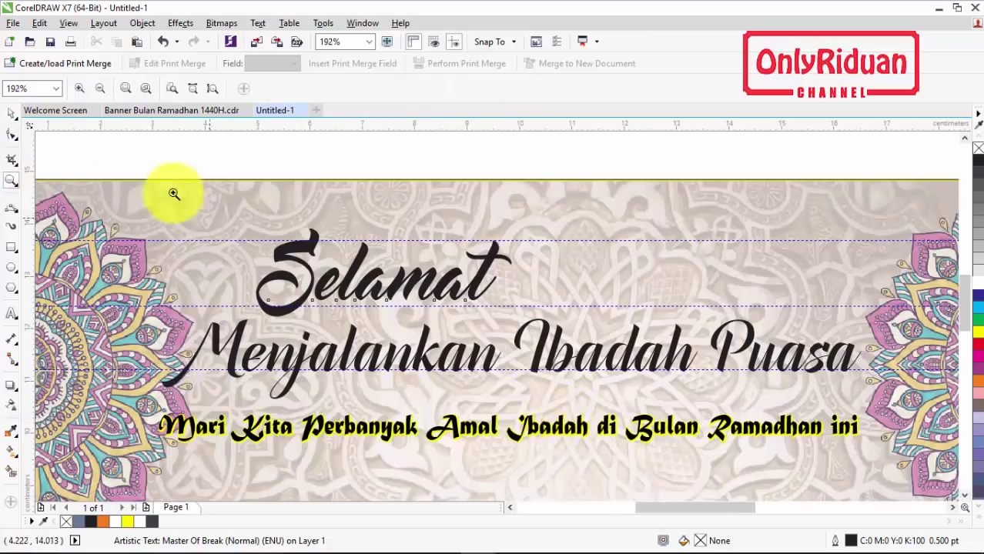
{"action": "left_click", "coordinate": [12, 113]}
{"action": "left_click", "coordinate": [107, 138]}
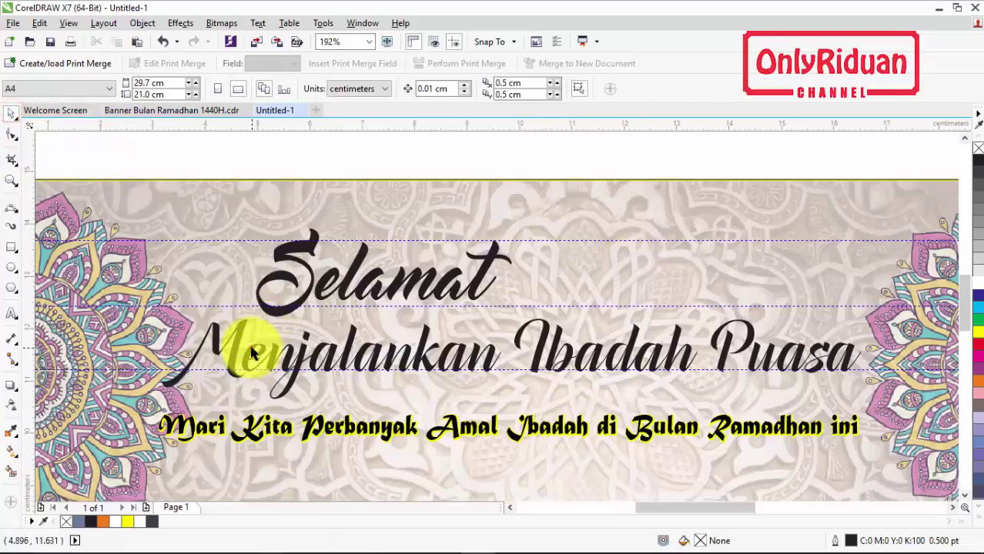
{"action": "left_click", "coordinate": [251, 353]}
{"action": "left_click", "coordinate": [977, 344]}
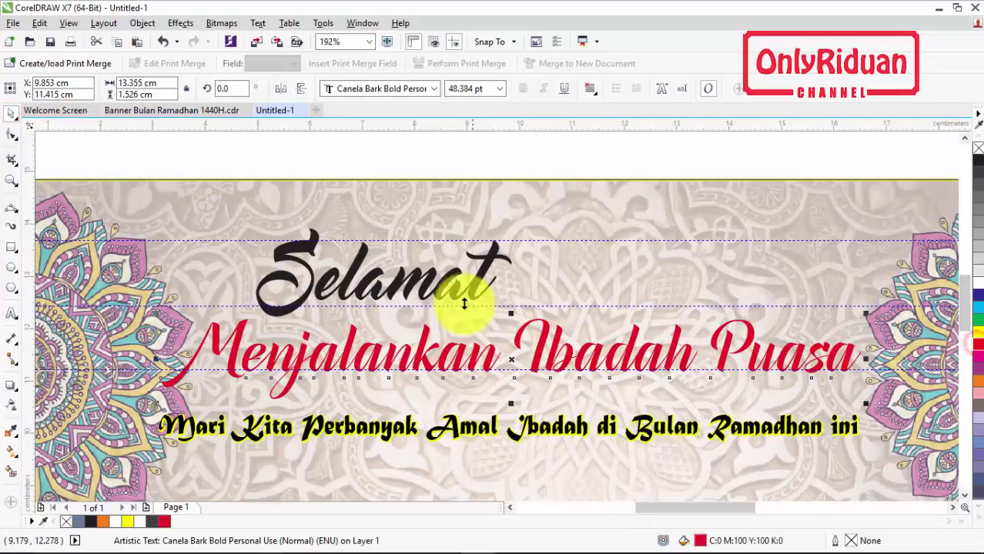
- Fill the "Selamat" text with the darker black C100 M100 Y100 K100
{"action": "left_click", "coordinate": [454, 276]}
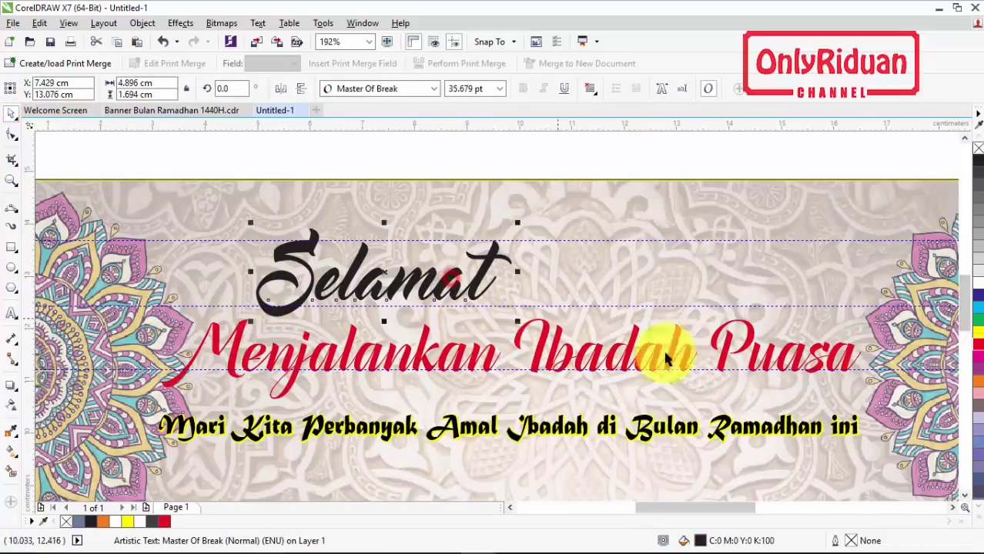
{"action": "left_click", "coordinate": [978, 513]}
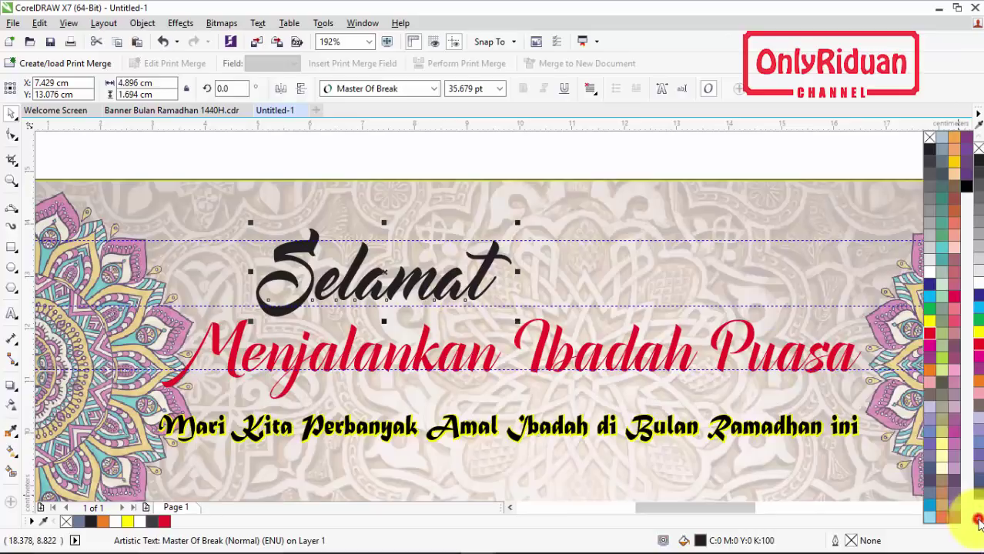
{"action": "left_click", "coordinate": [928, 191]}
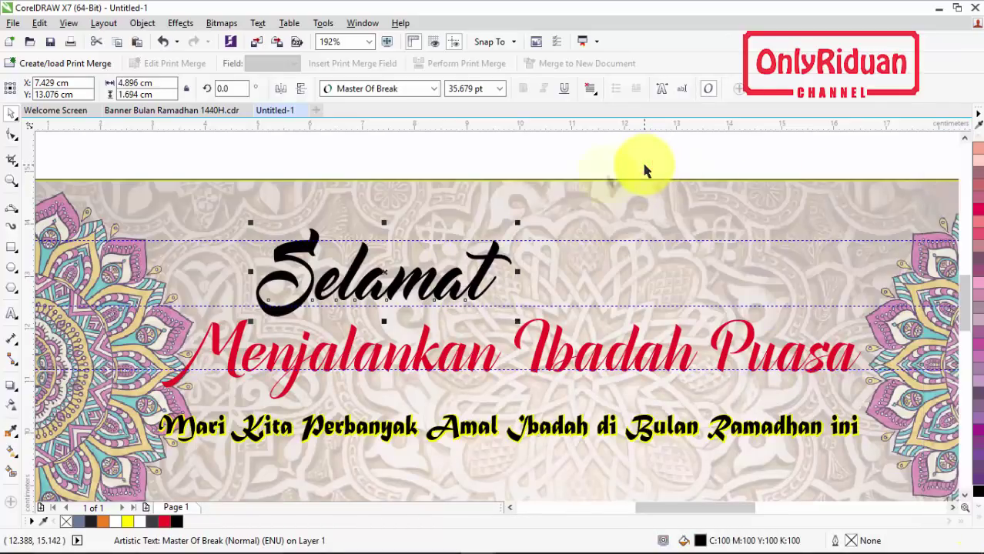
- Add a one-step yellow outside contour with a 0.04 cm offset around the "Selamat" text
{"action": "left_click", "coordinate": [486, 429]}
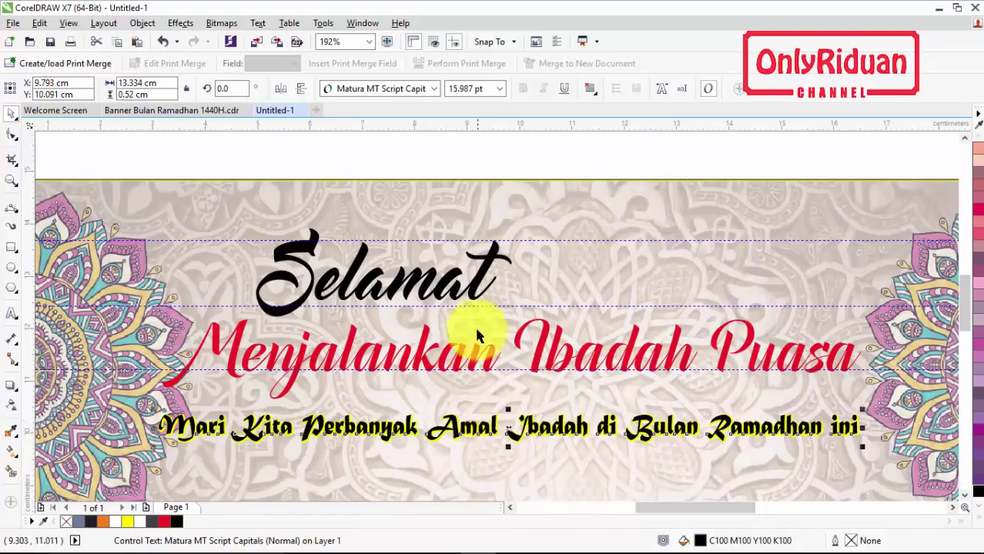
{"action": "left_click", "coordinate": [424, 278]}
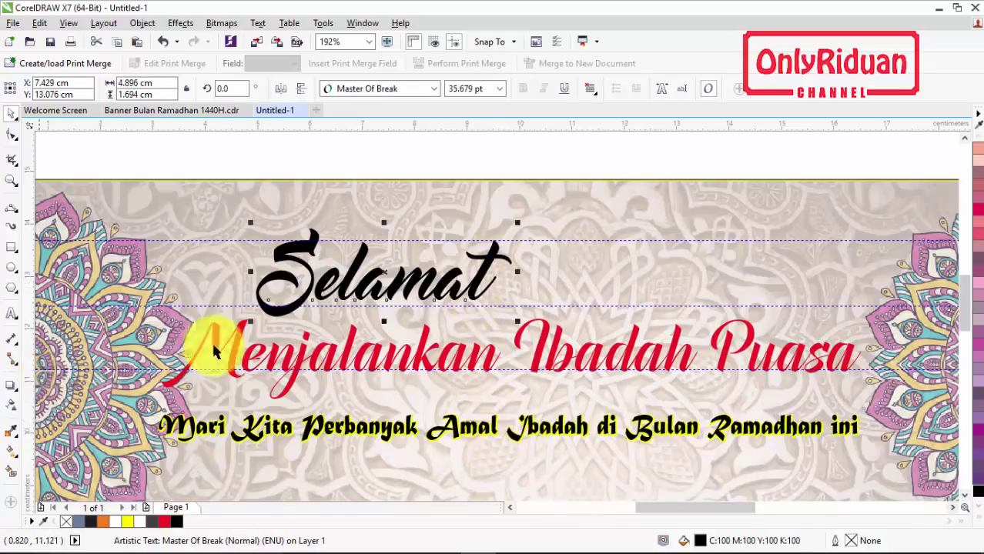
{"action": "left_click", "coordinate": [16, 389]}
{"action": "left_click", "coordinate": [66, 402]}
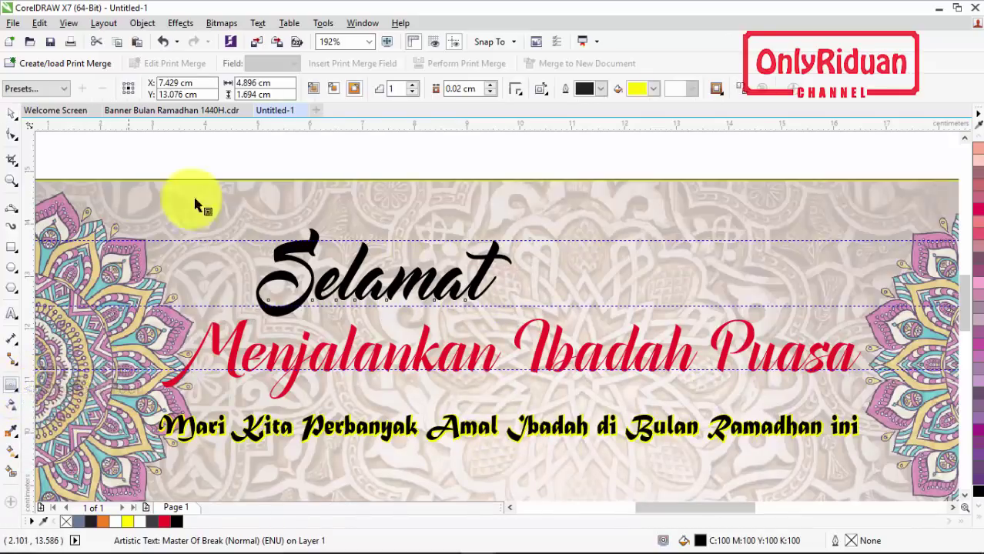
{"action": "left_click", "coordinate": [352, 90]}
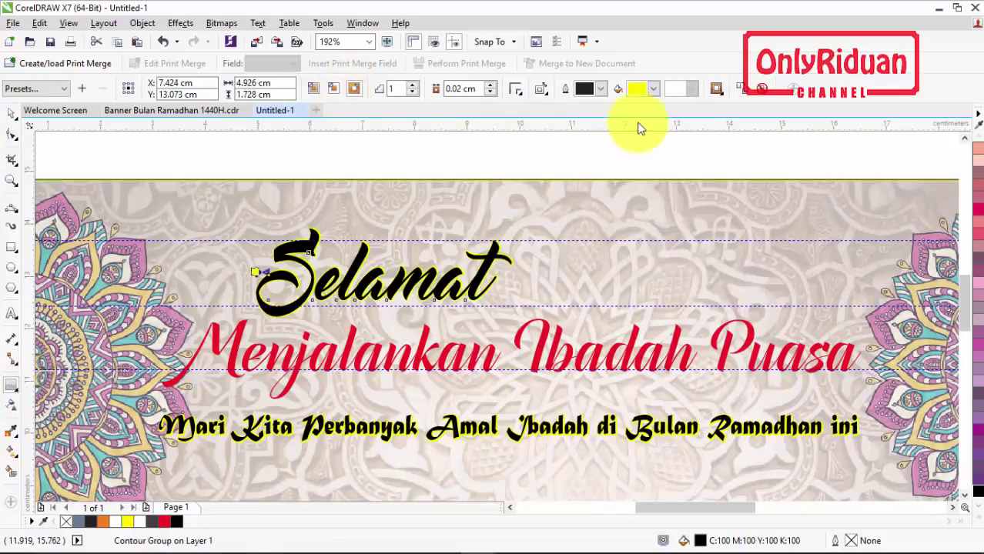
{"action": "left_click", "coordinate": [653, 89]}
{"action": "left_click", "coordinate": [644, 102]}
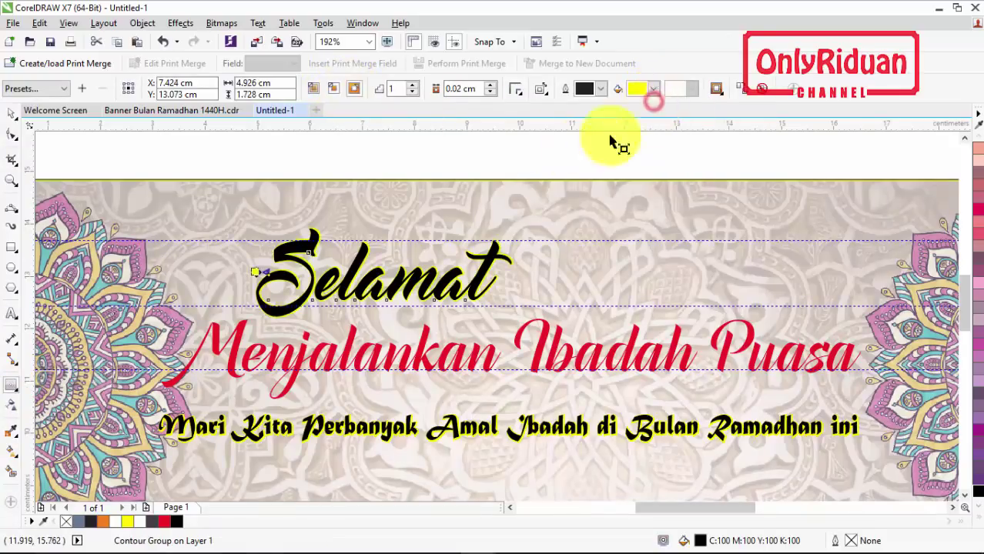
{"action": "double_click", "coordinate": [459, 88]}
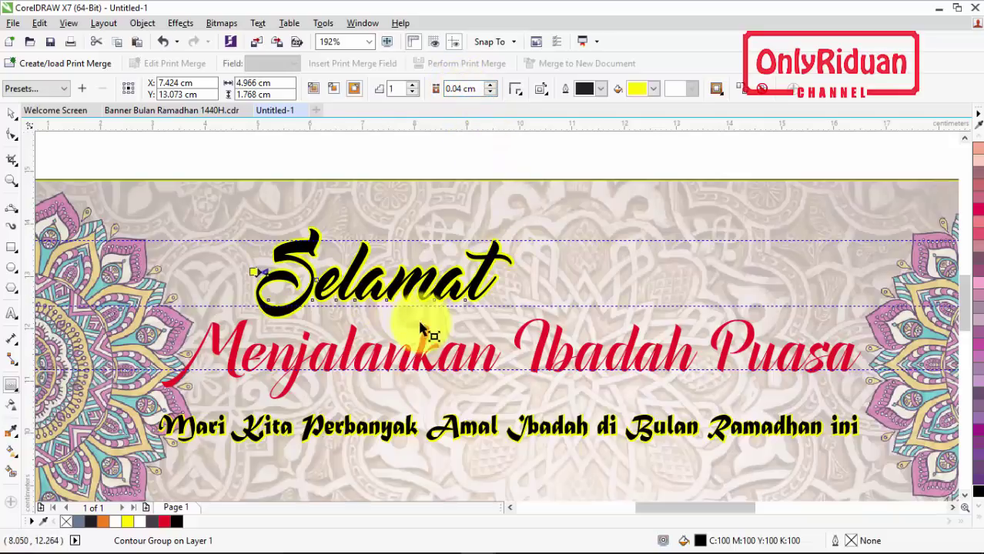
{"action": "left_click", "coordinate": [11, 117]}
- Duplicate the "Menjalankan Ibadah Puasa" text and fill the original with black C100 M100 Y100 K100
{"action": "left_click", "coordinate": [318, 332]}
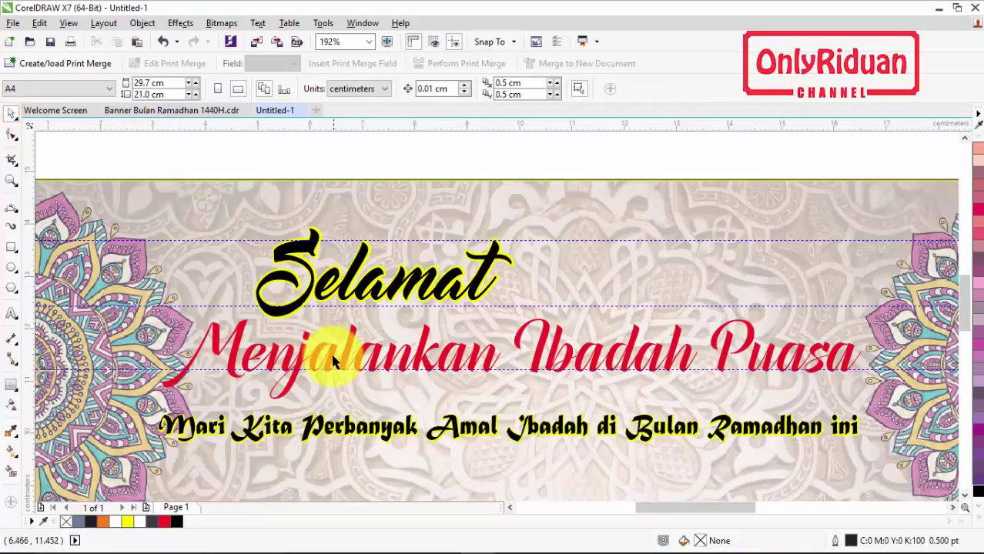
{"action": "left_click", "coordinate": [331, 354]}
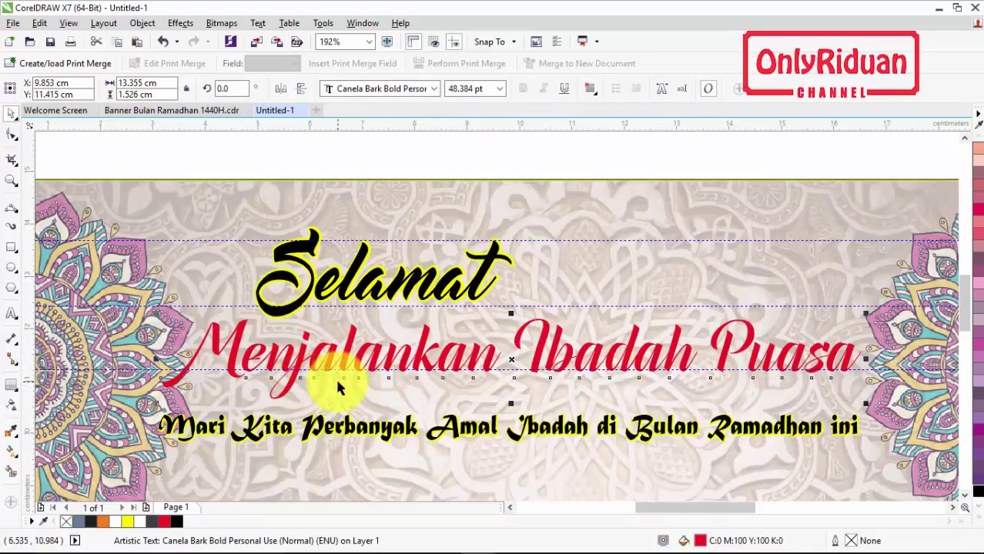
{"action": "key", "text": "ctrl+d"}
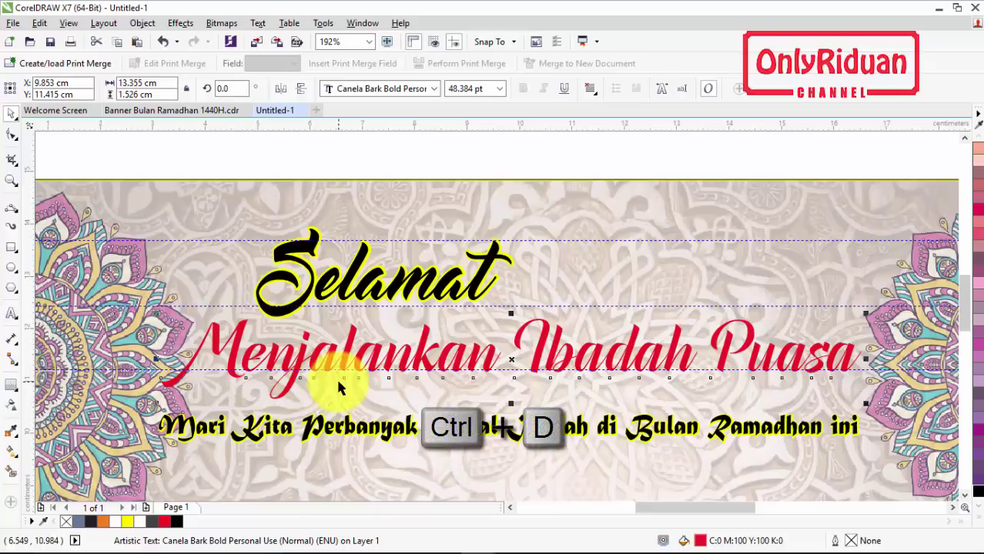
{"action": "key", "text": "ctrl+d"}
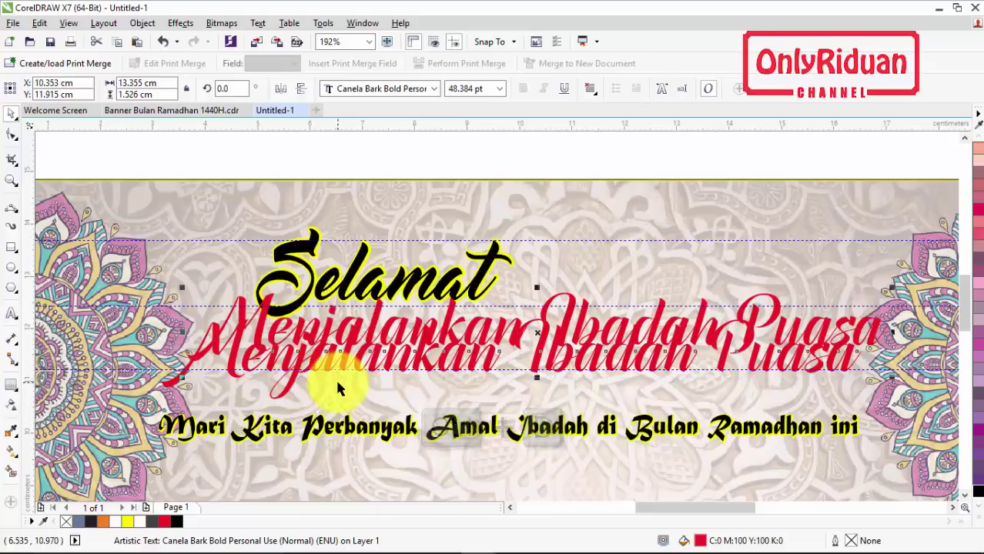
{"action": "left_click", "coordinate": [289, 393]}
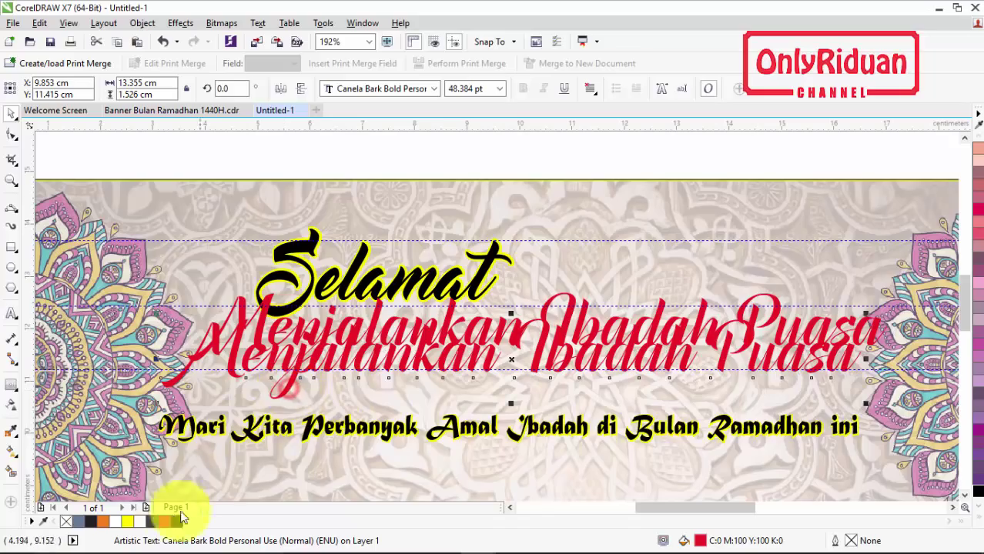
{"action": "left_click", "coordinate": [177, 522]}
- Move the red "Menjalankan Ibadah Puasa" copy over the black one, slightly up and to the left, to form a thin shadow
{"action": "scroll", "coordinate": [300, 387], "scroll_direction": "up", "scroll_amount": 4}
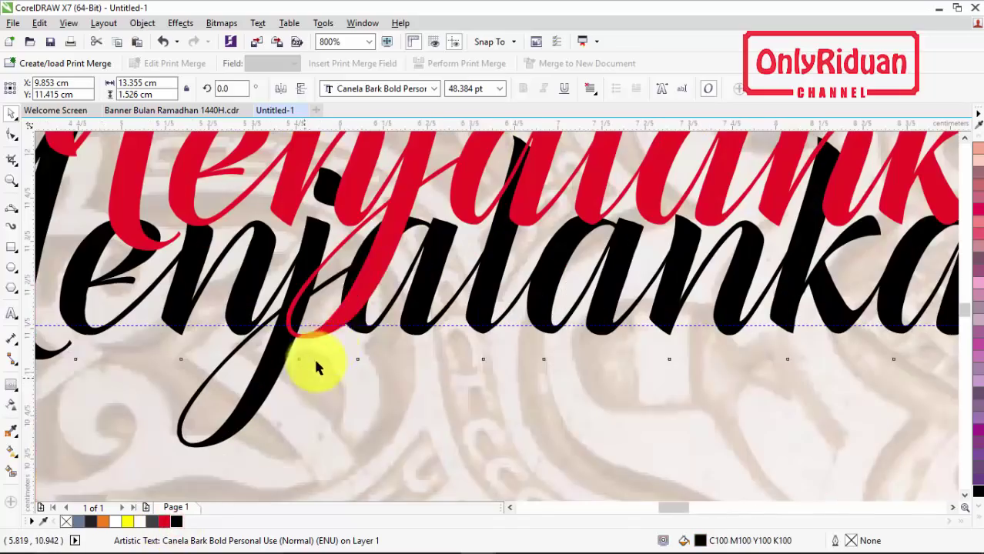
{"action": "left_click_drag", "start_coordinate": [392, 213], "coordinate": [279, 322]}
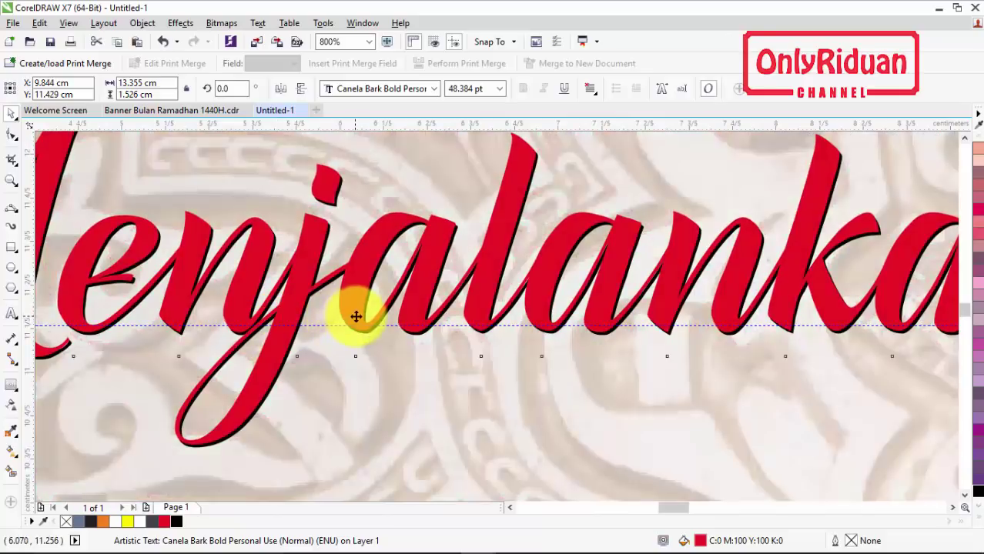
{"action": "scroll", "coordinate": [358, 320], "scroll_direction": "down", "scroll_amount": 4}
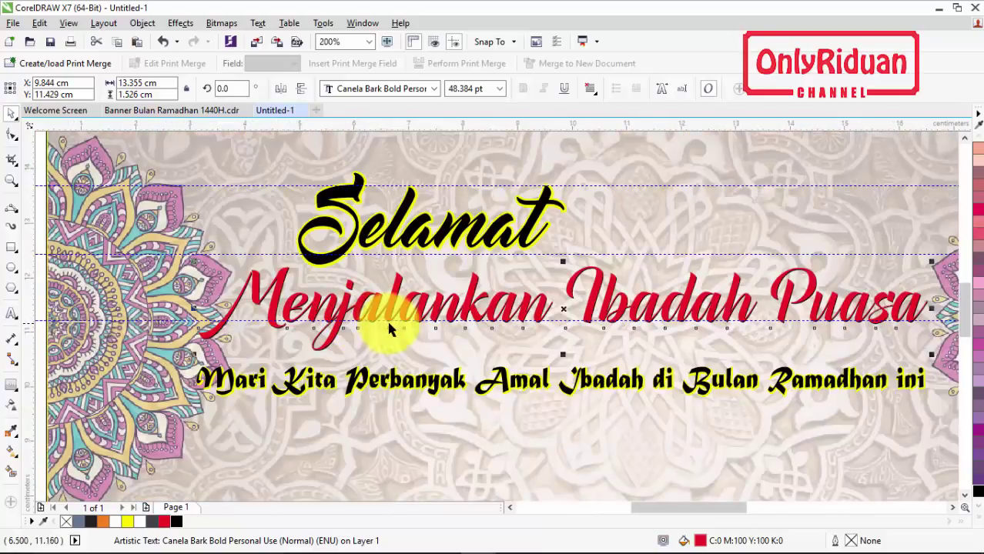
- Check the "1440 H" text in Banner Bulan Ramadhan 1440H.cdr and add the text "1440 H" above the Untitled-1 banner
{"action": "scroll", "coordinate": [391, 327], "scroll_direction": "down", "scroll_amount": 2}
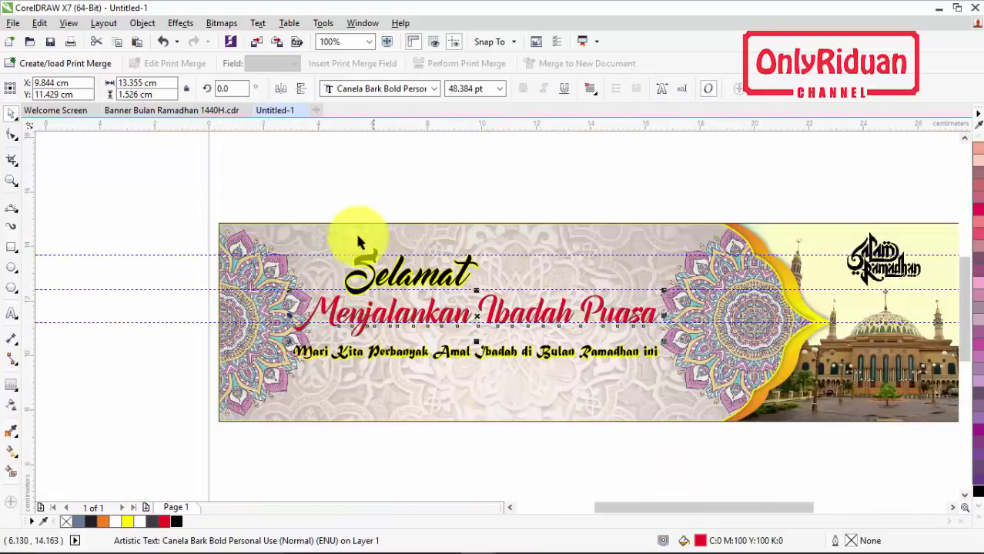
{"action": "left_click", "coordinate": [164, 110]}
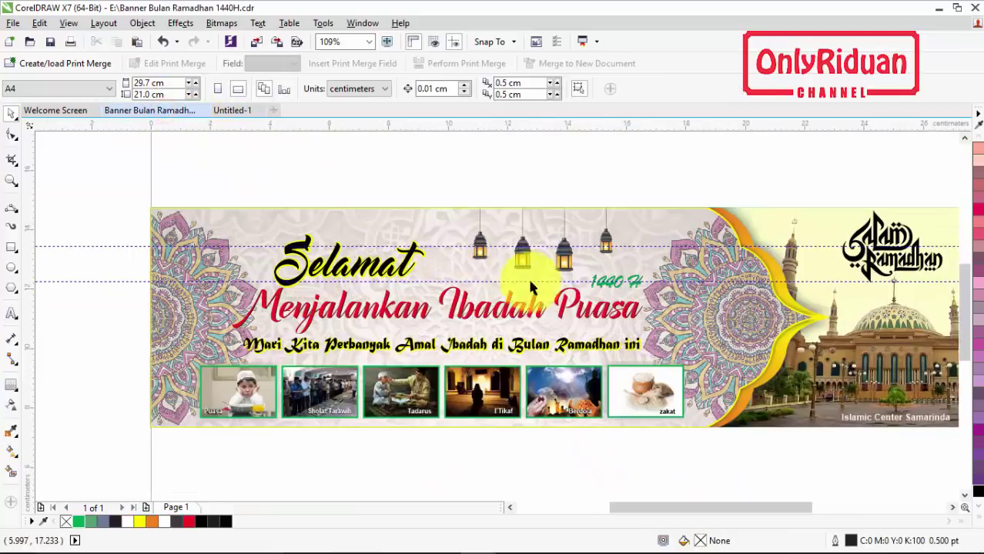
{"action": "left_click", "coordinate": [614, 287]}
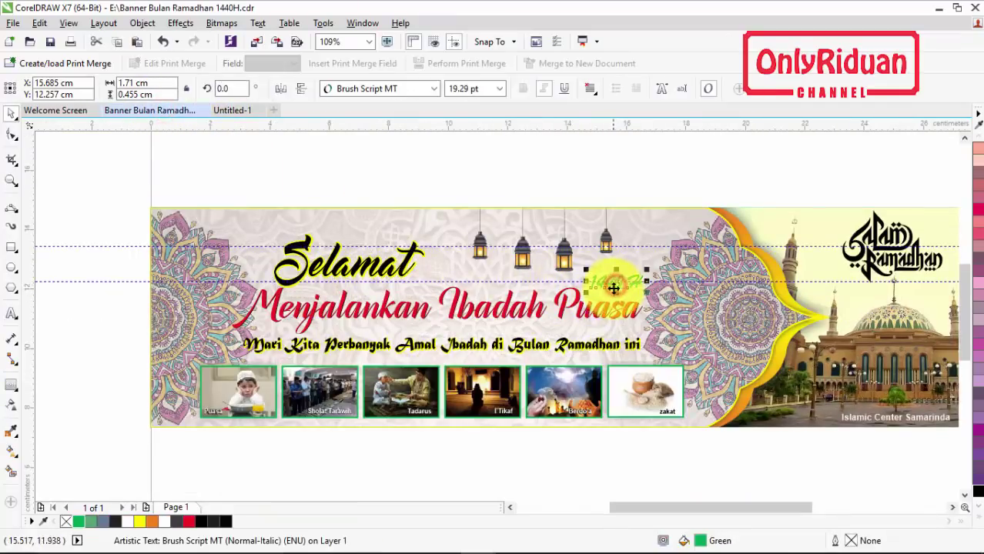
{"action": "left_click", "coordinate": [232, 110]}
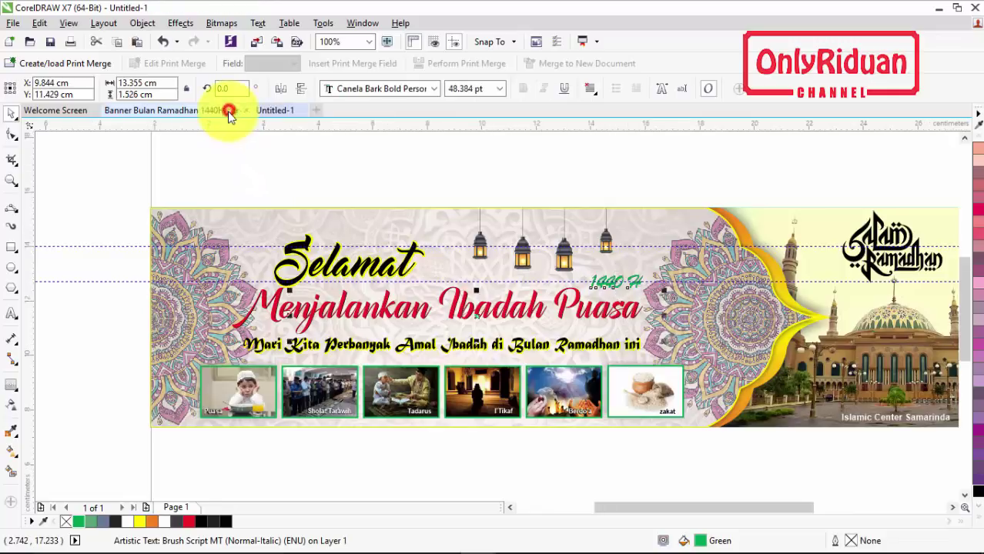
{"action": "left_click", "coordinate": [10, 318]}
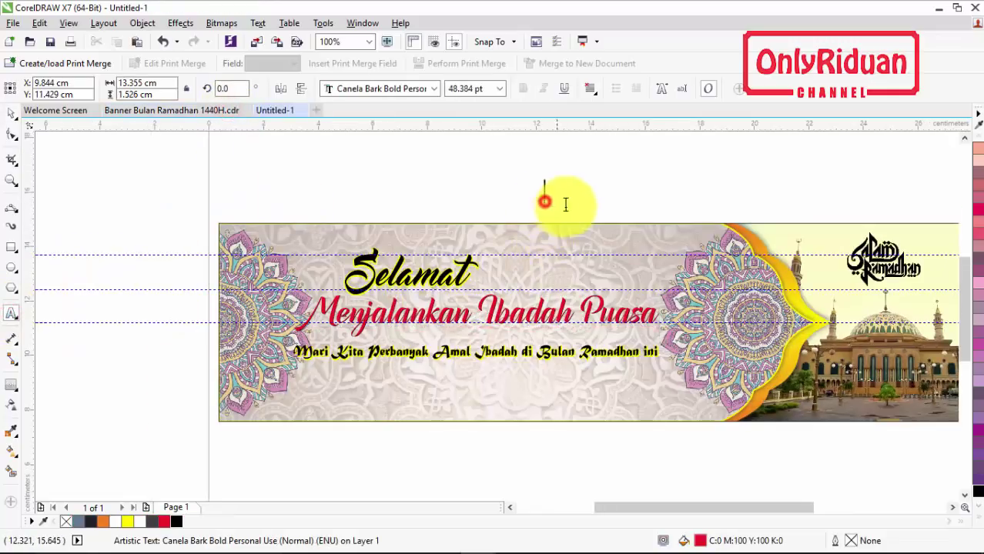
{"action": "type", "text": "44"}
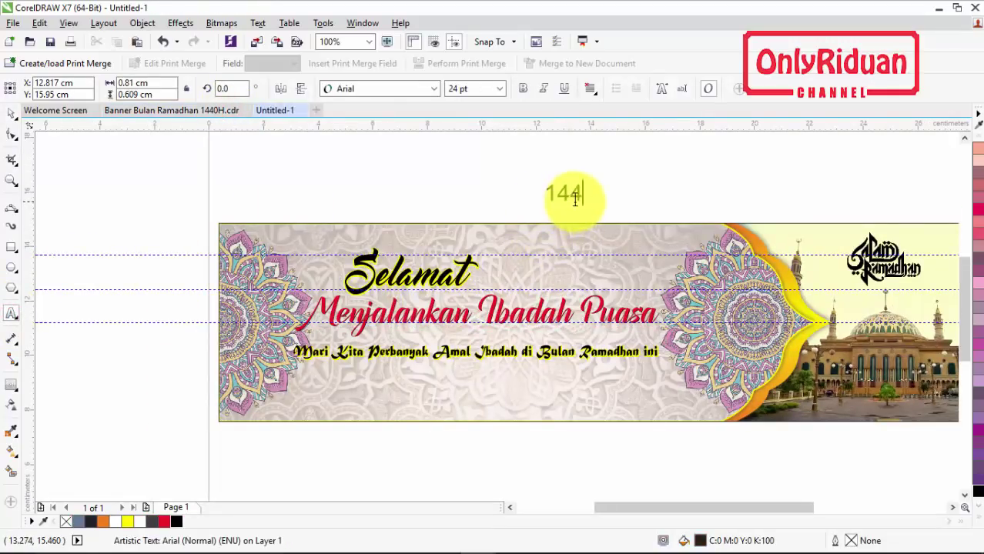
{"action": "type", "text": "0 H"}
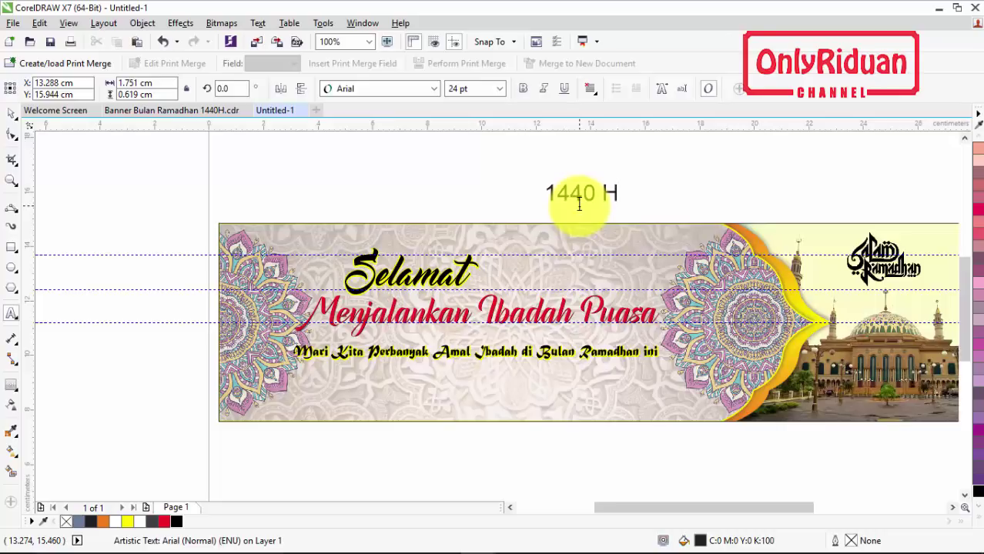
- Set the "1440 H" text in Brush Script MT and place it on the banner just above "Puasa"
{"action": "left_click", "coordinate": [12, 113]}
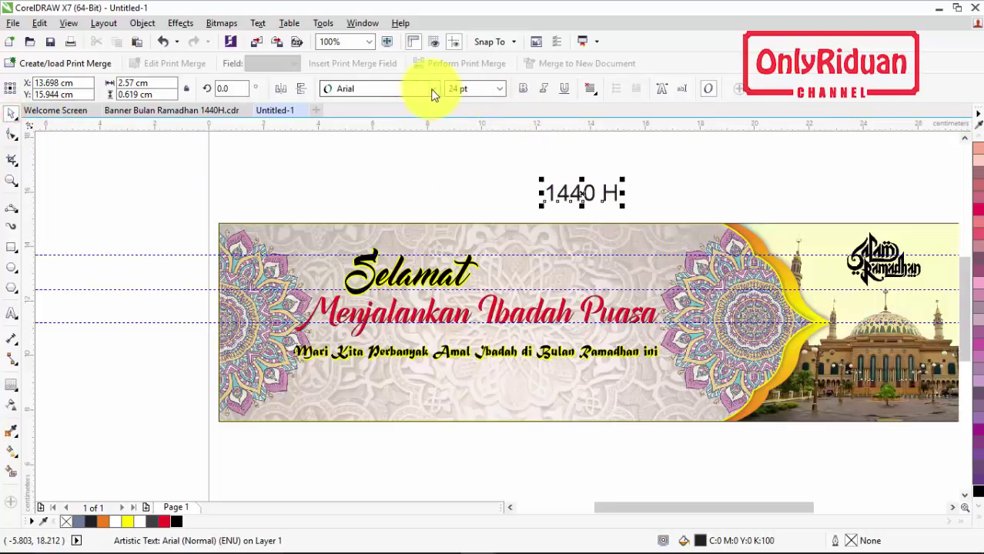
{"action": "left_click", "coordinate": [434, 91]}
{"action": "left_click", "coordinate": [385, 145]}
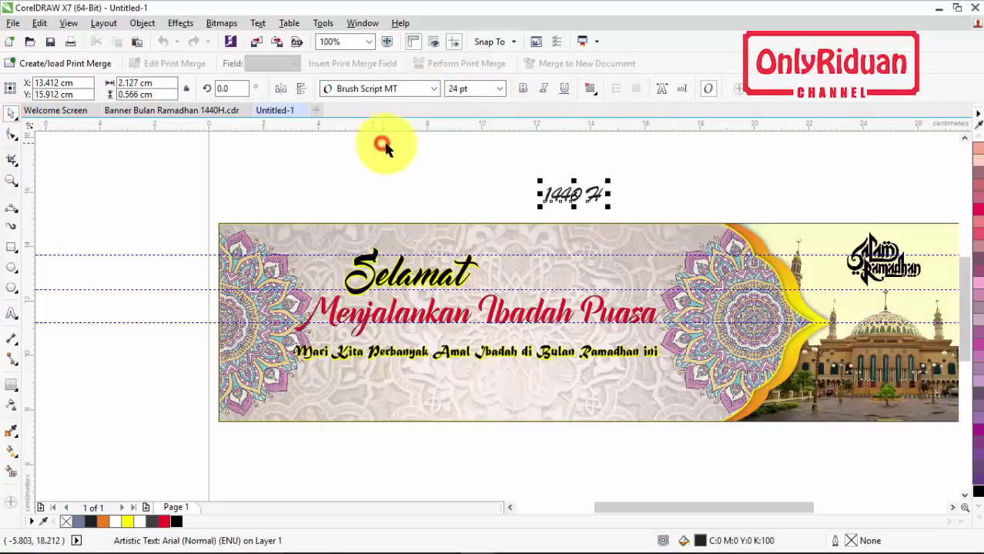
{"action": "left_click_drag", "start_coordinate": [574, 196], "coordinate": [637, 288]}
- Duplicate the "1440 H" text and fill the copy with green C100 M0 Y100 K0
{"action": "scroll", "coordinate": [644, 291], "scroll_direction": "up", "scroll_amount": 3}
{"action": "key", "text": "ctrl+d"}
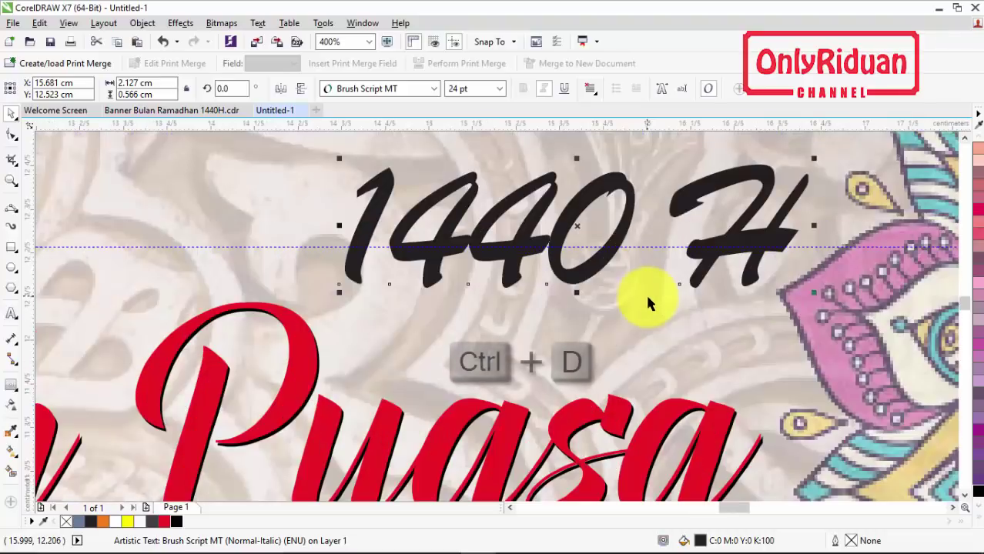
{"action": "key", "text": "ctrl+d"}
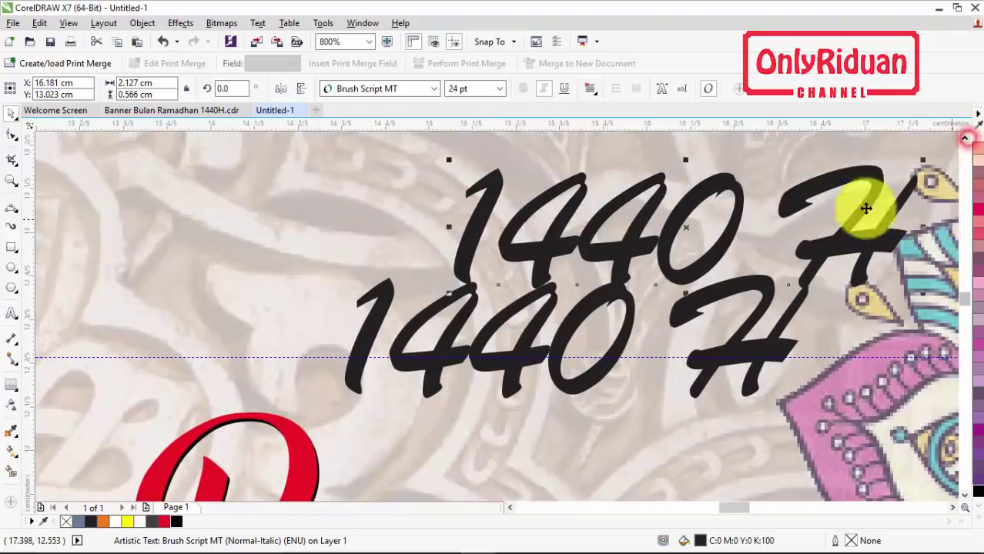
{"action": "scroll", "coordinate": [847, 224], "scroll_direction": "down", "scroll_amount": 2}
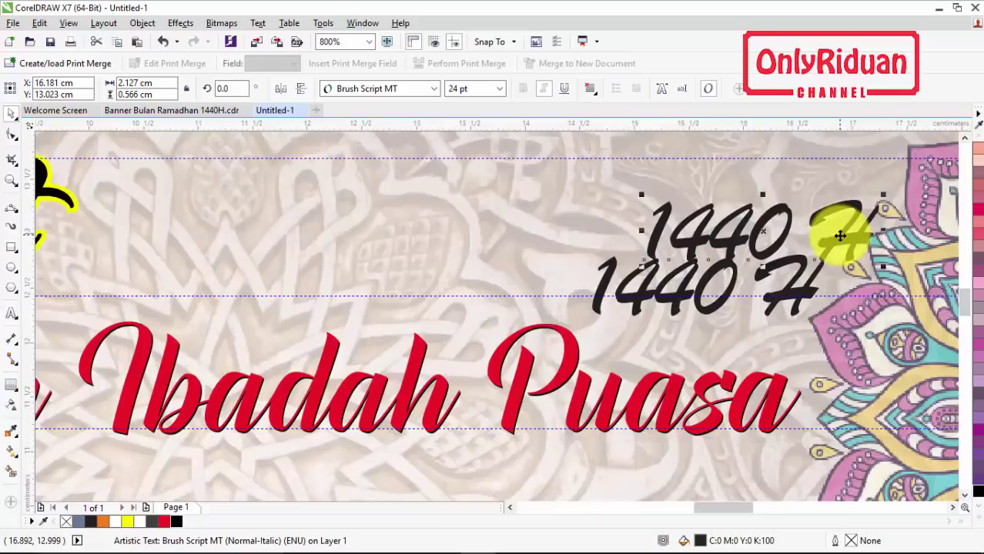
{"action": "left_click", "coordinate": [676, 312]}
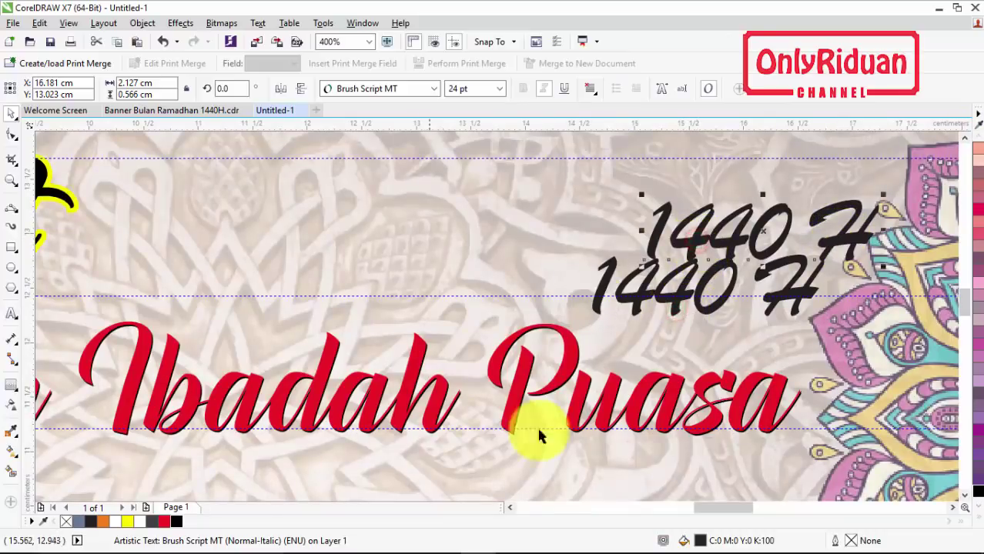
{"action": "left_click", "coordinate": [978, 523]}
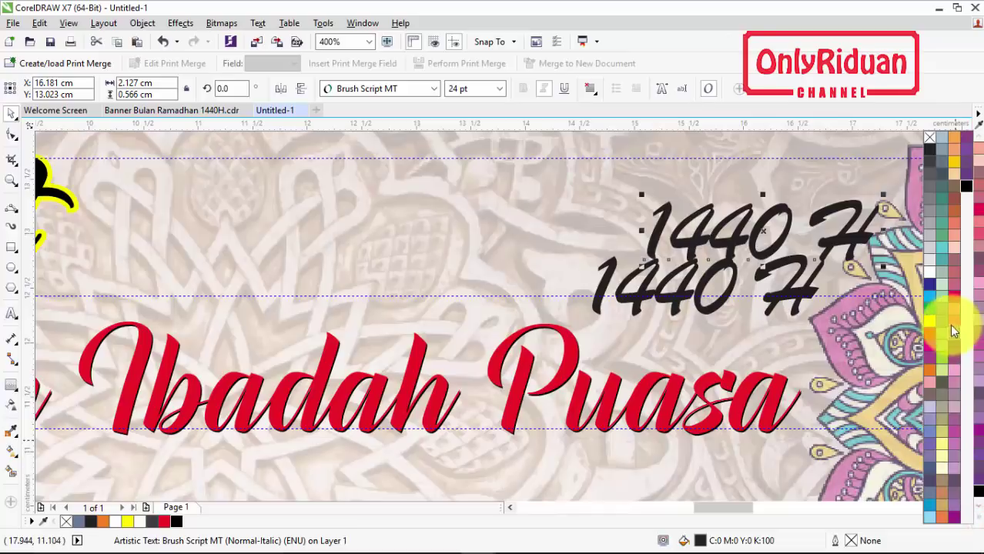
{"action": "left_click", "coordinate": [930, 309]}
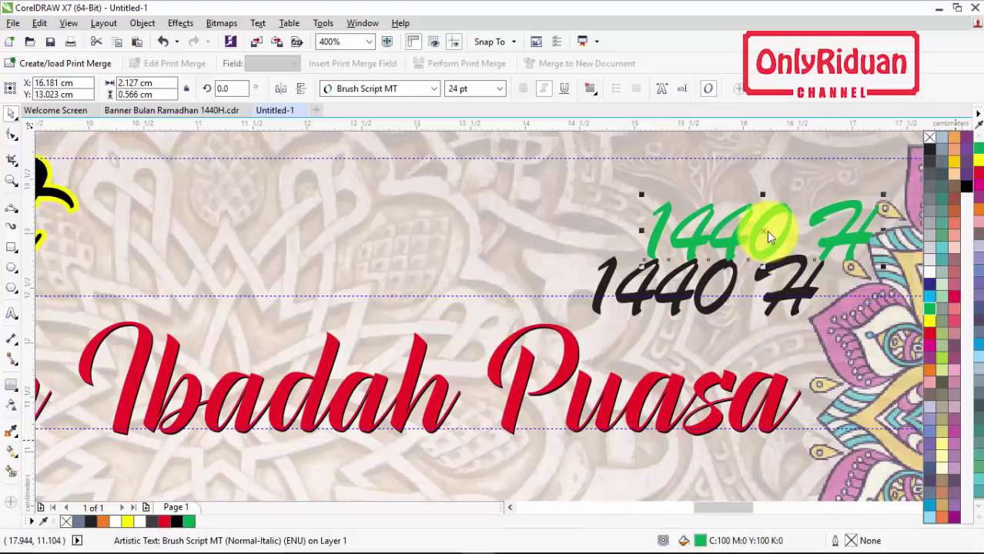
- Move the green "1440 H" over the black one, slightly up and to the left, so the black forms a thin shadow
{"action": "left_click_drag", "start_coordinate": [756, 231], "coordinate": [699, 275]}
{"action": "scroll", "coordinate": [703, 282], "scroll_direction": "up", "scroll_amount": 4}
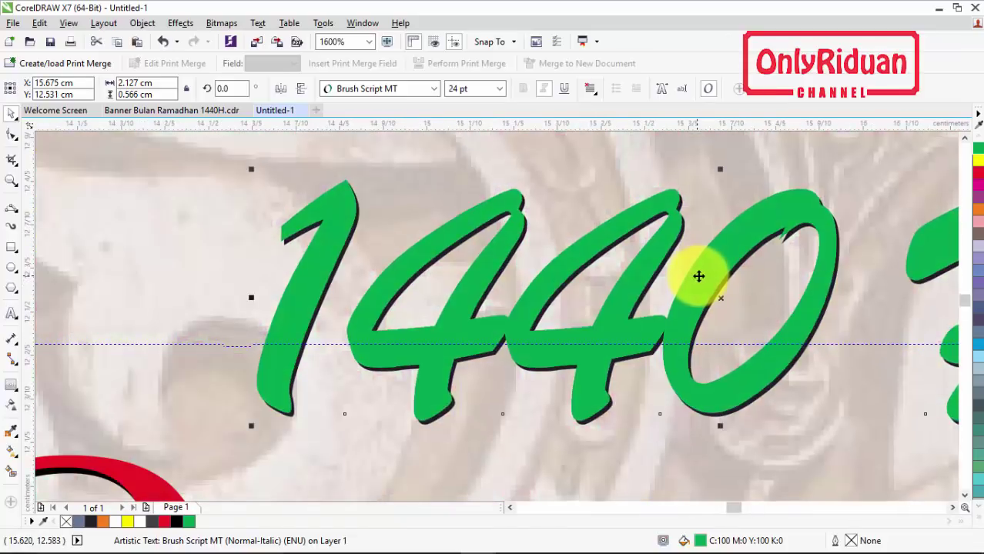
{"action": "scroll", "coordinate": [698, 278], "scroll_direction": "down", "scroll_amount": 6}
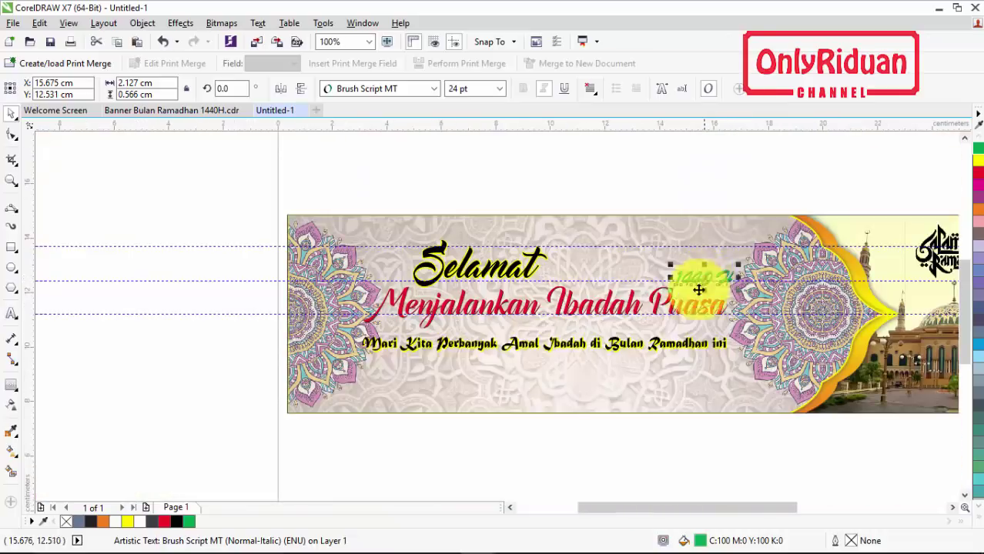
{"action": "left_click", "coordinate": [198, 308]}
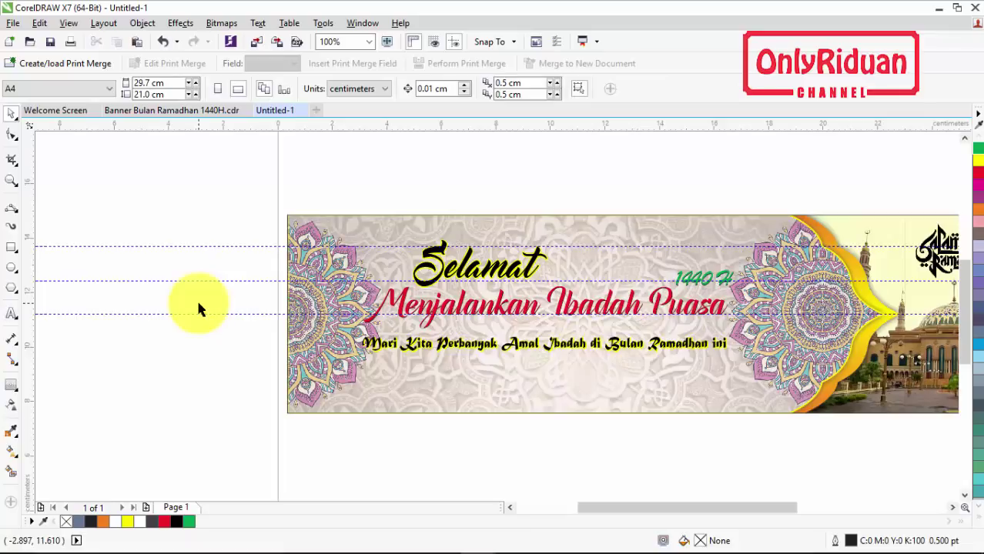
- Import the mosque-vector-vector-islam image and place it about 7.5 by 5 cm over the banner, from its upper edge near the "1440 H" text
{"action": "left_click", "coordinate": [13, 23]}
{"action": "left_click", "coordinate": [64, 245]}
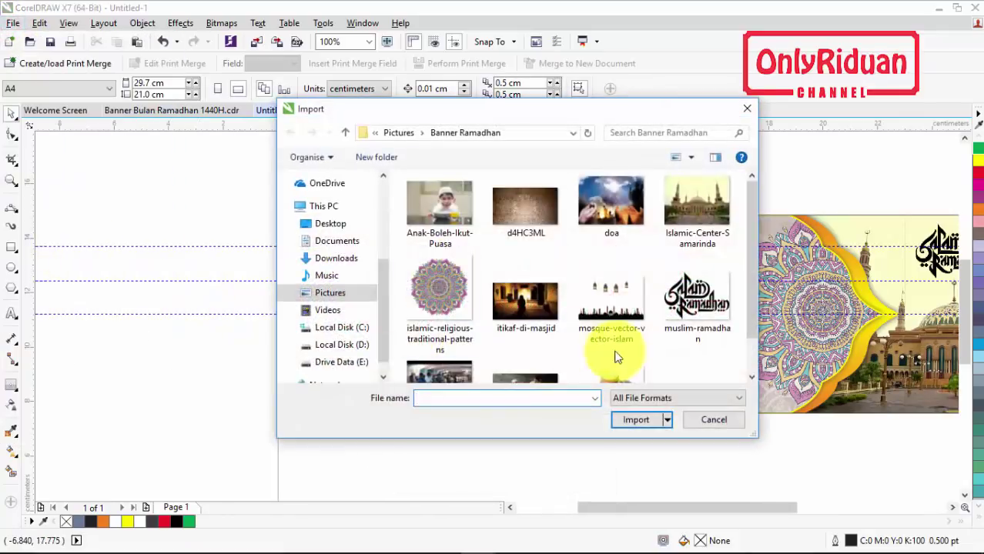
{"action": "left_click", "coordinate": [614, 356]}
{"action": "left_click", "coordinate": [636, 420]}
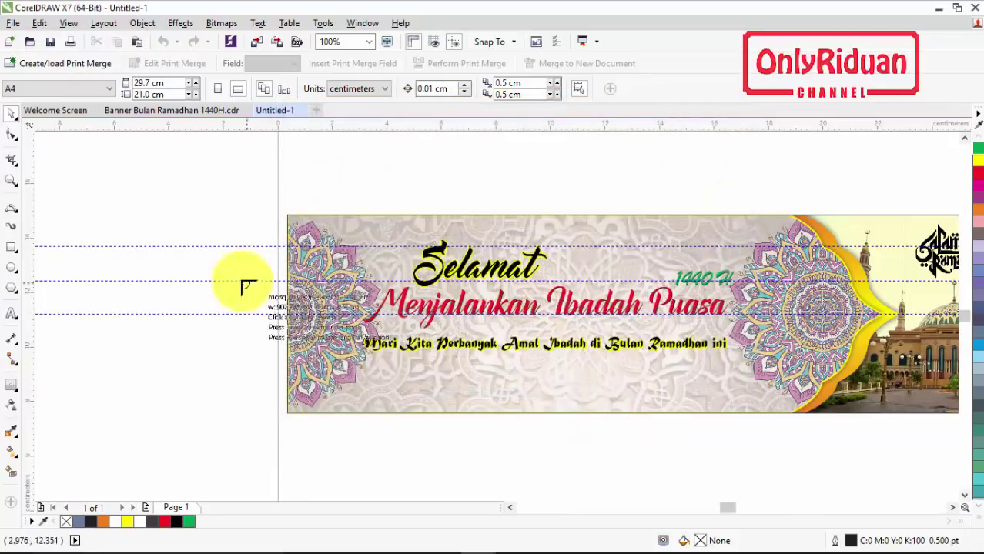
{"action": "left_click_drag", "start_coordinate": [547, 213], "coordinate": [754, 354]}
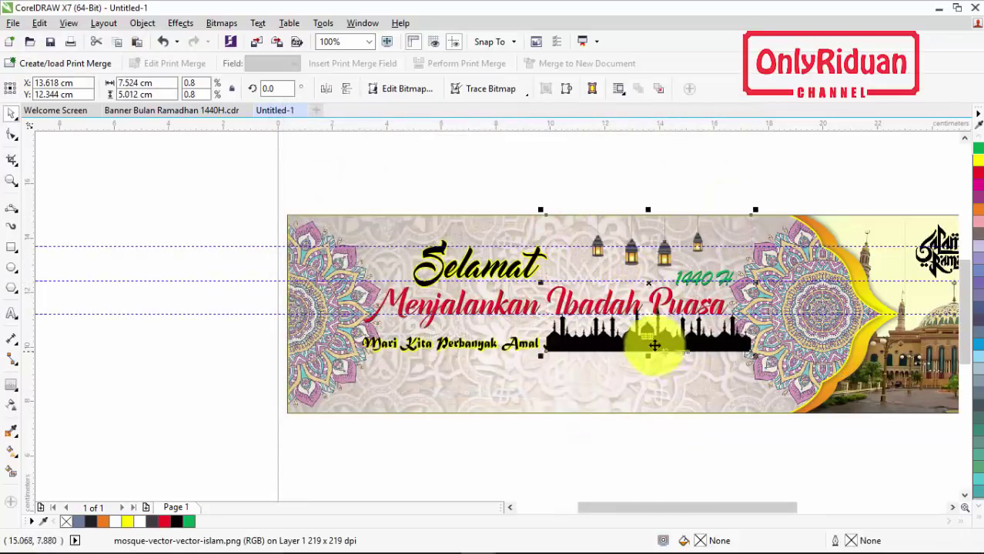
- Move the mosque-vector image off the banner's left side and draw a rectangle about 8.9 cm wide around its black mosque silhouette
{"action": "left_click_drag", "start_coordinate": [652, 282], "coordinate": [155, 288]}
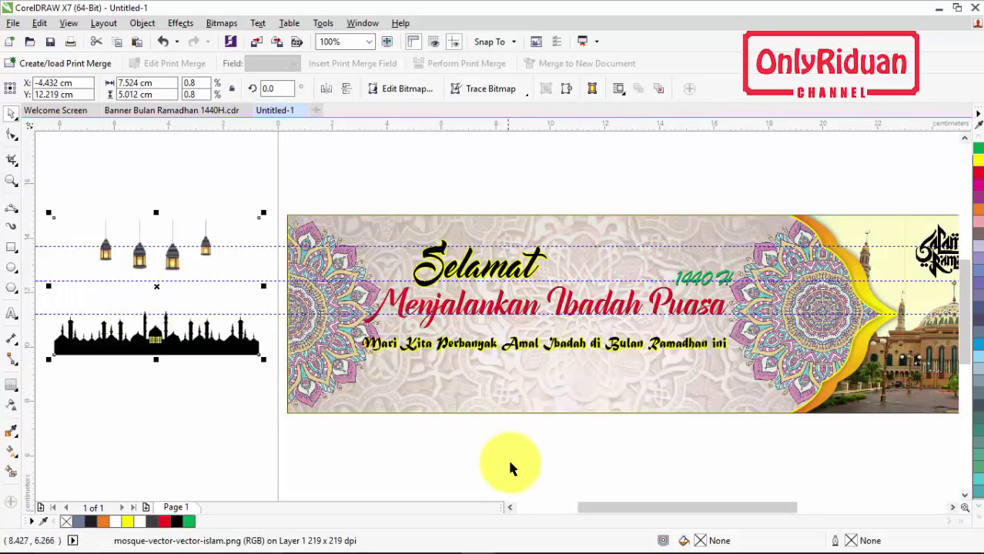
{"action": "left_click", "coordinate": [512, 509]}
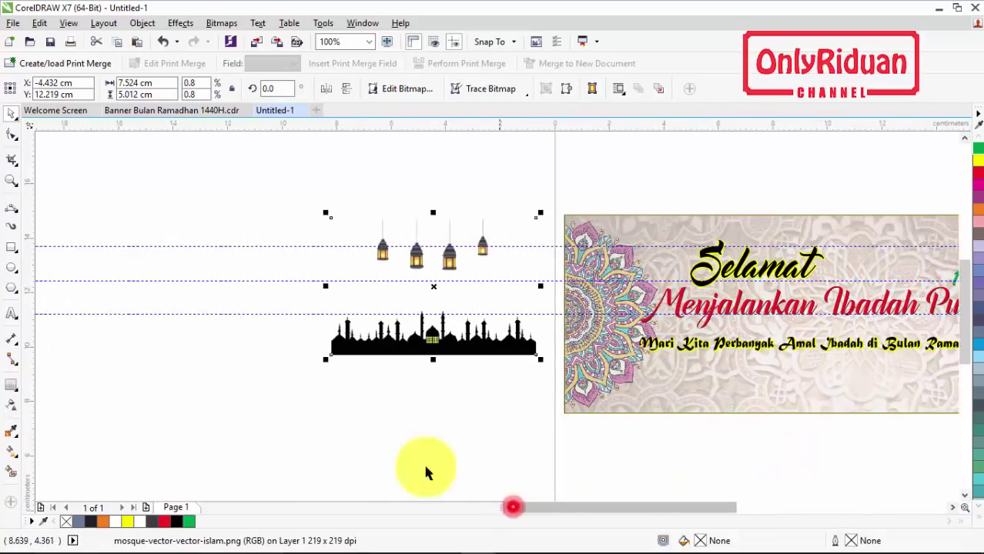
{"action": "left_click", "coordinate": [15, 249]}
{"action": "left_click_drag", "start_coordinate": [303, 282], "coordinate": [545, 386]}
{"action": "key", "text": "space"}
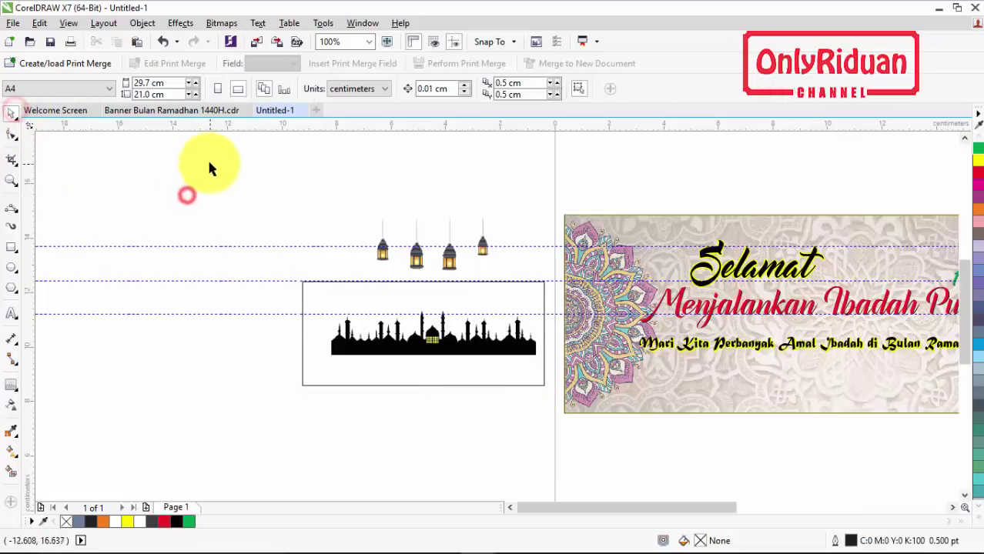
- Trim the mosque silhouette out of the image with the rectangle, and delete the rectangle
{"action": "left_click_drag", "start_coordinate": [209, 160], "coordinate": [554, 428]}
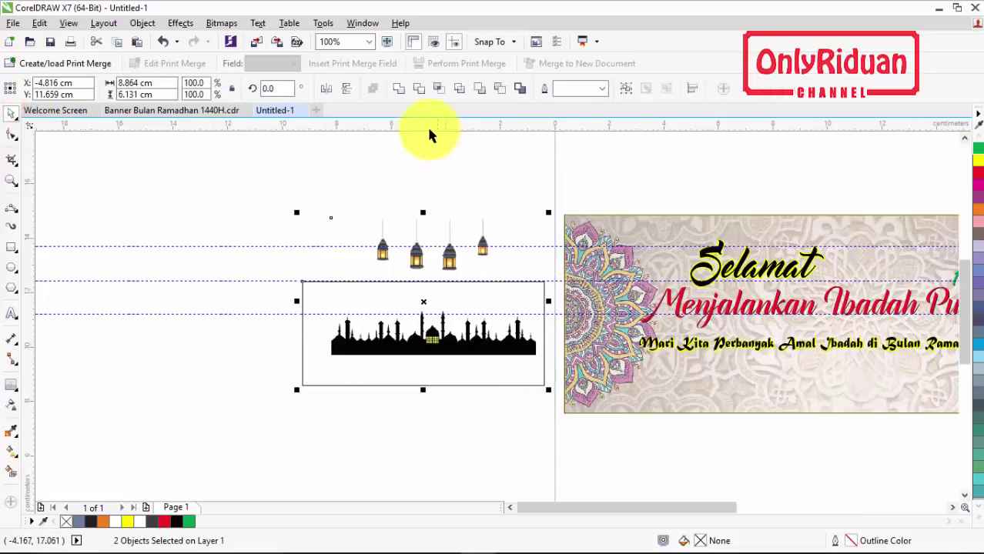
{"action": "left_click", "coordinate": [418, 88]}
{"action": "left_click", "coordinate": [239, 178]}
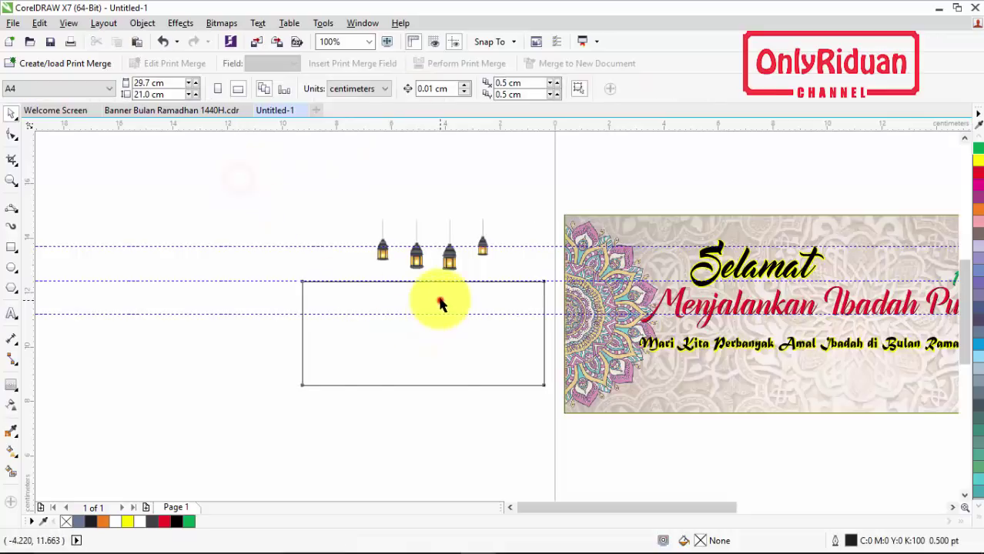
{"action": "left_click_drag", "start_coordinate": [437, 306], "coordinate": [366, 361]}
{"action": "key", "text": "Delete"}
- Move the remaining lantern image back onto the banner so the lanterns hang from its upper edge above "1440 H"
{"action": "left_click", "coordinate": [455, 269]}
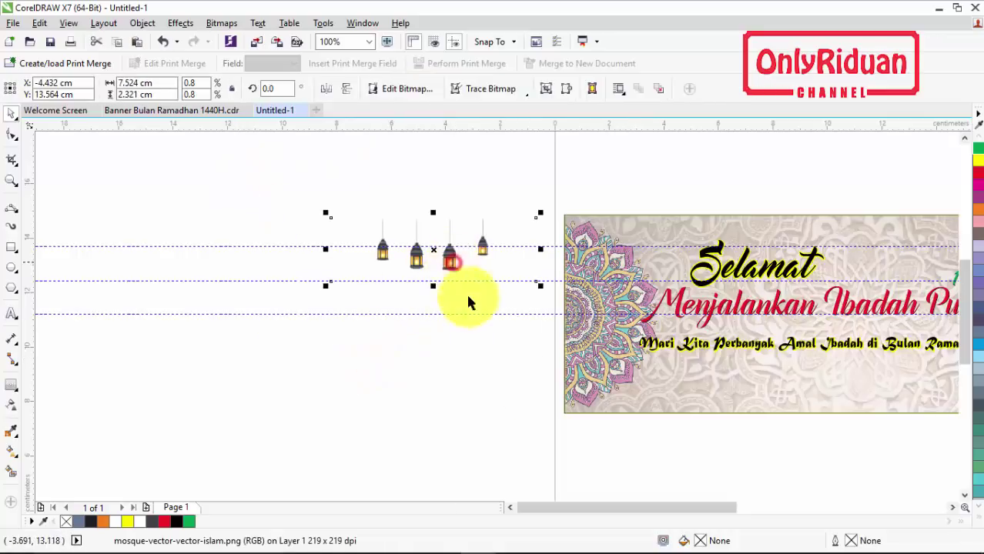
{"action": "left_click", "coordinate": [953, 507]}
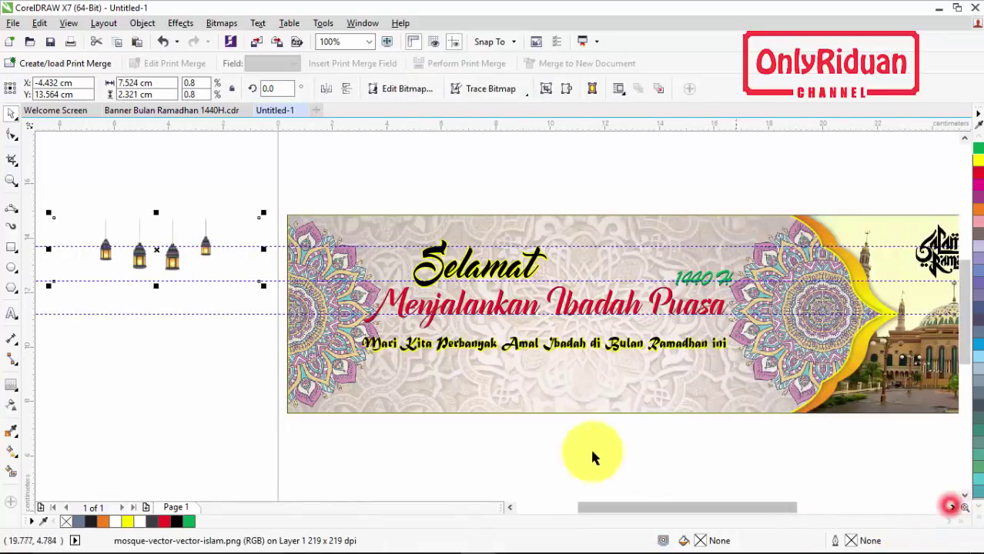
{"action": "left_click_drag", "start_coordinate": [156, 249], "coordinate": [640, 246]}
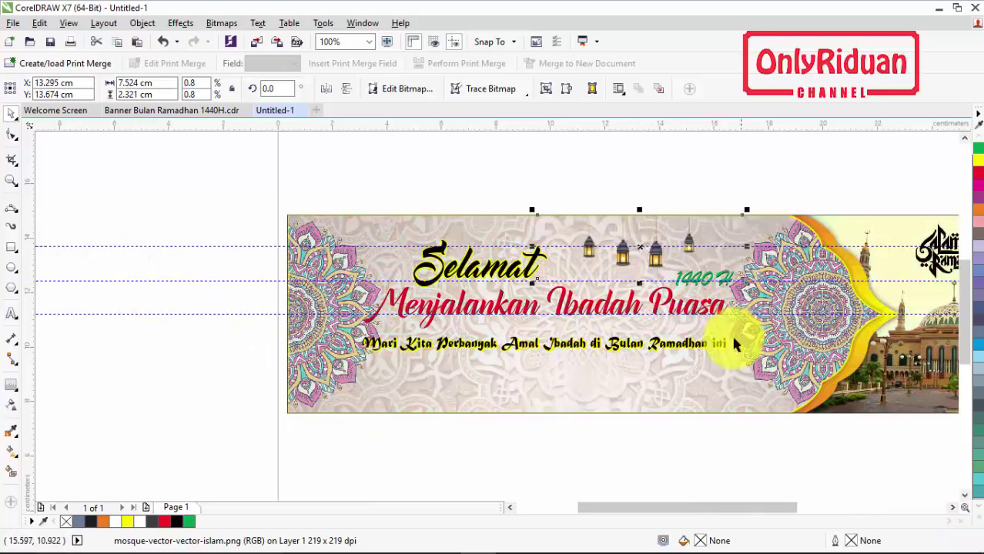
{"action": "left_click", "coordinate": [622, 483]}
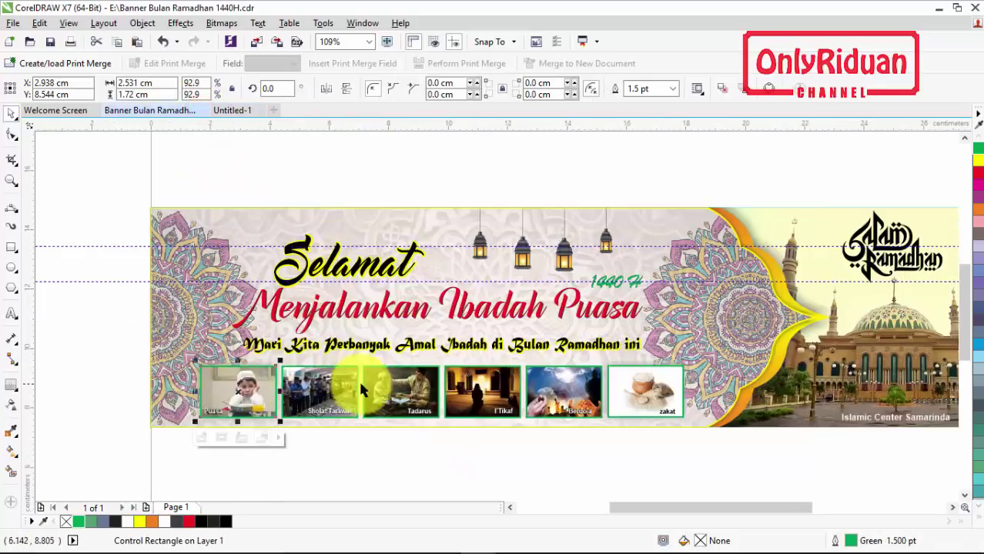
- Return to the Untitled-1 document and draw a rectangle about 2.4 by 1.4 cm below the beginning of the "Mari Kita Perbanyak" line
{"action": "left_click", "coordinate": [378, 462]}
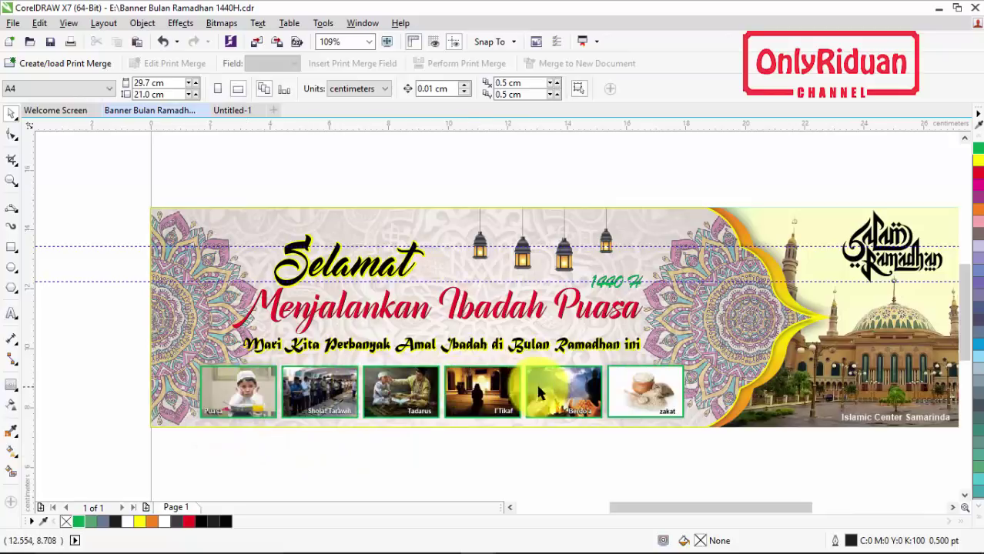
{"action": "left_click", "coordinate": [234, 112]}
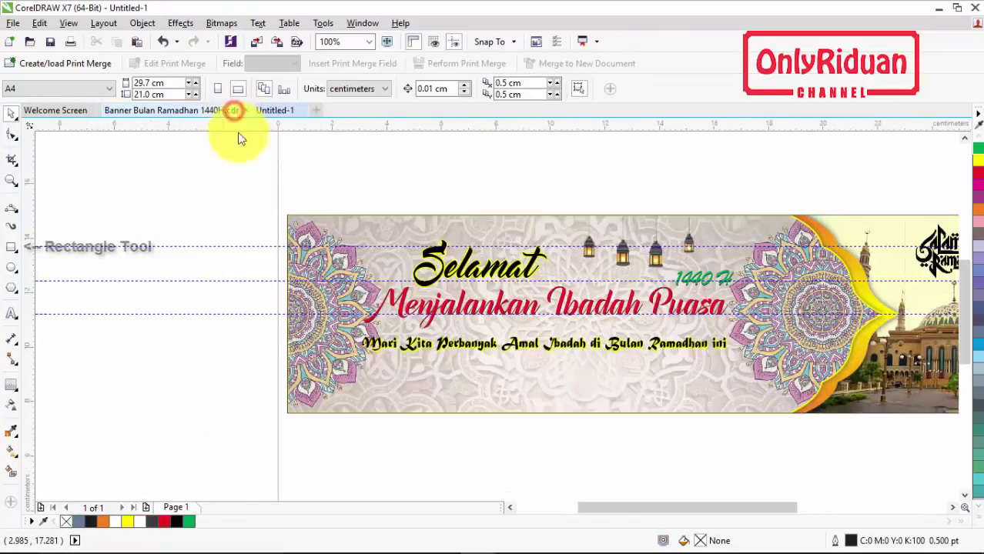
{"action": "left_click", "coordinate": [12, 248]}
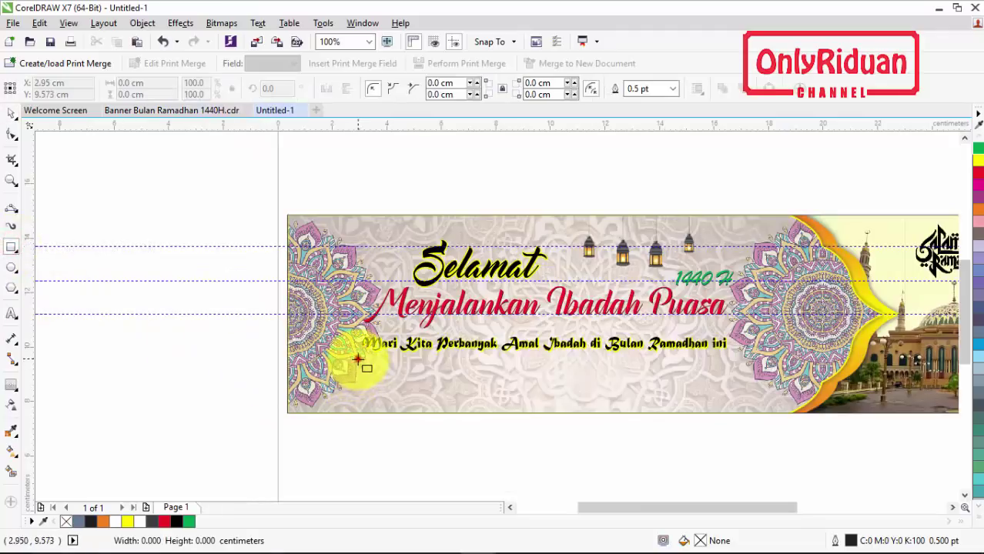
{"action": "left_click_drag", "start_coordinate": [358, 359], "coordinate": [434, 402]}
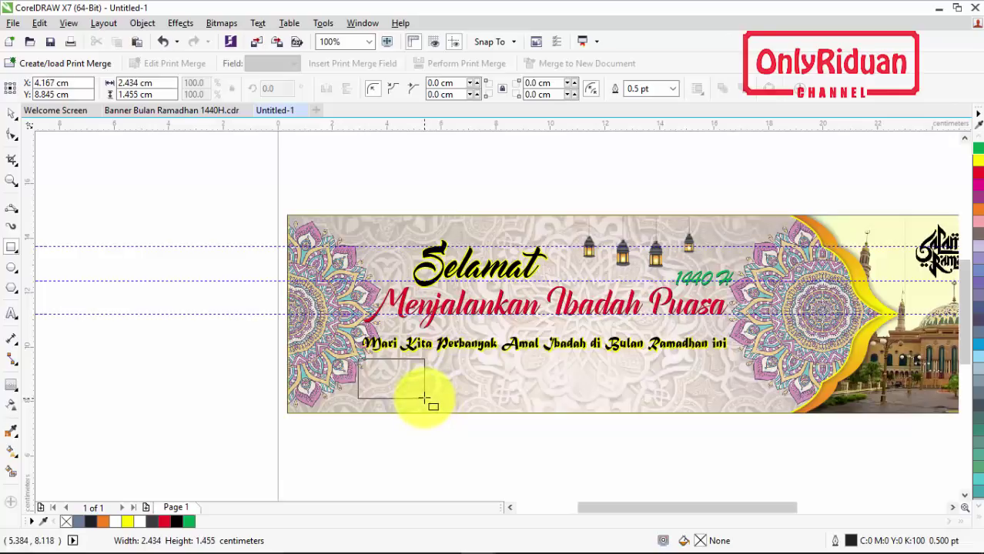
{"action": "left_click_drag", "start_coordinate": [423, 398], "coordinate": [424, 396]}
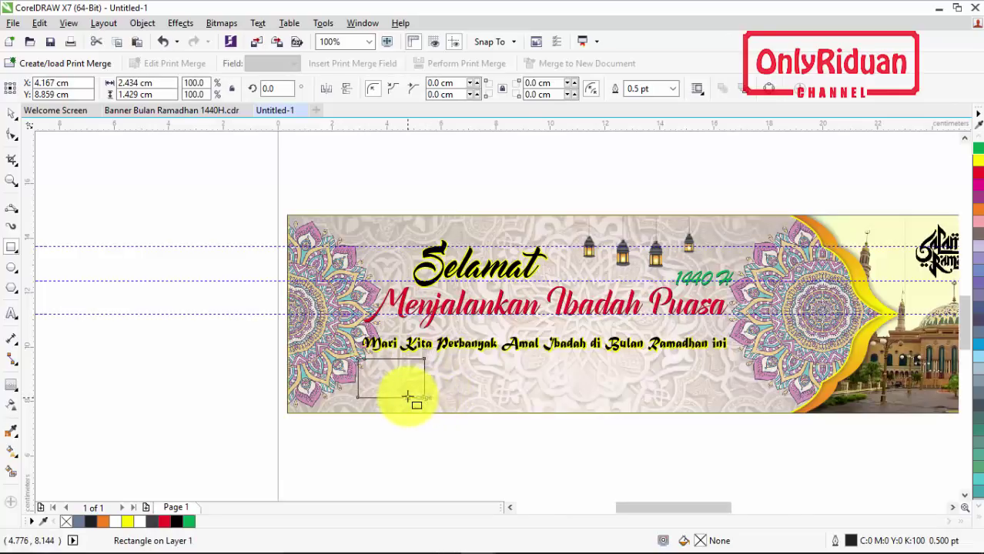
- Narrow the rectangle to about 2.1 cm wide from its right side
{"action": "scroll", "coordinate": [409, 398], "scroll_direction": "up", "scroll_amount": 2}
{"action": "left_click_drag", "start_coordinate": [666, 504], "coordinate": [688, 507]}
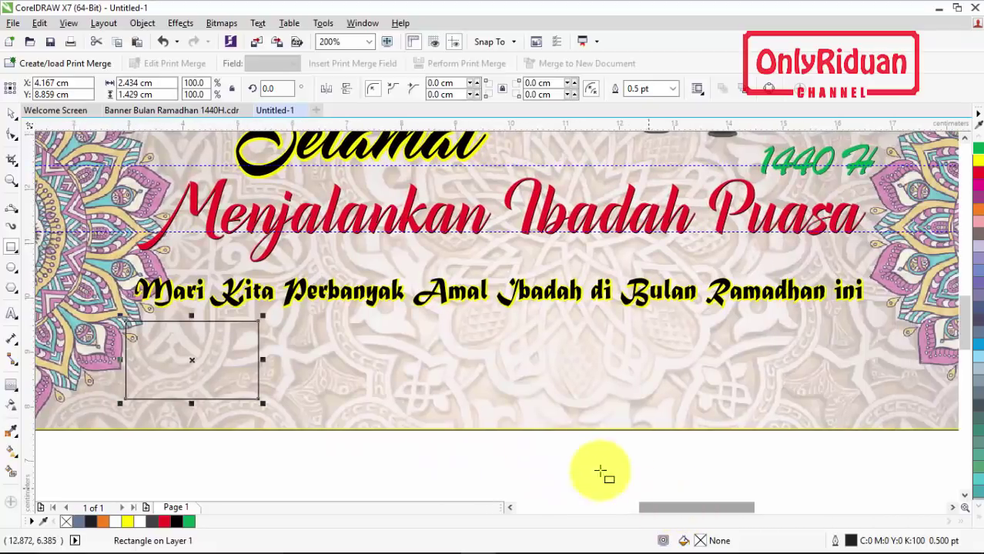
{"action": "left_click", "coordinate": [12, 113]}
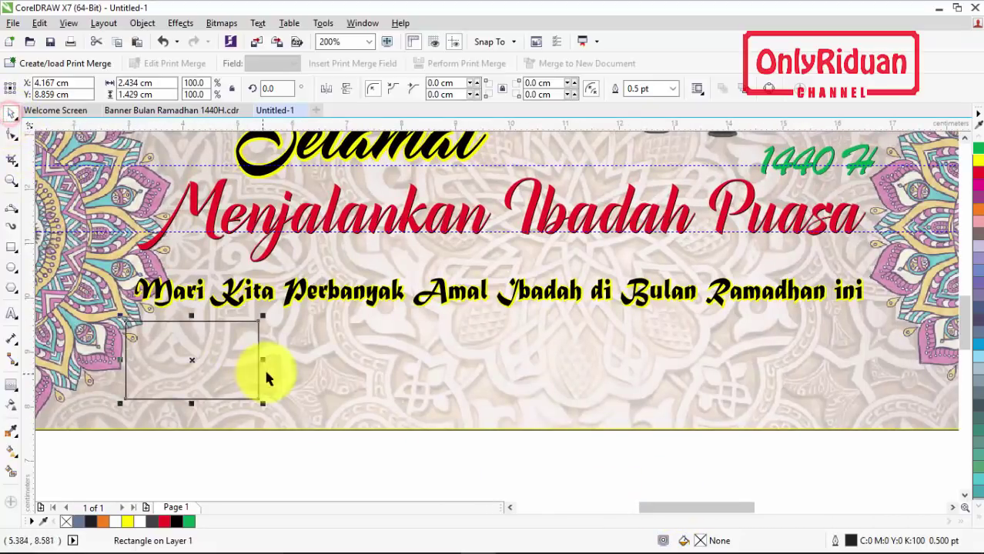
{"action": "left_click_drag", "start_coordinate": [265, 360], "coordinate": [246, 383]}
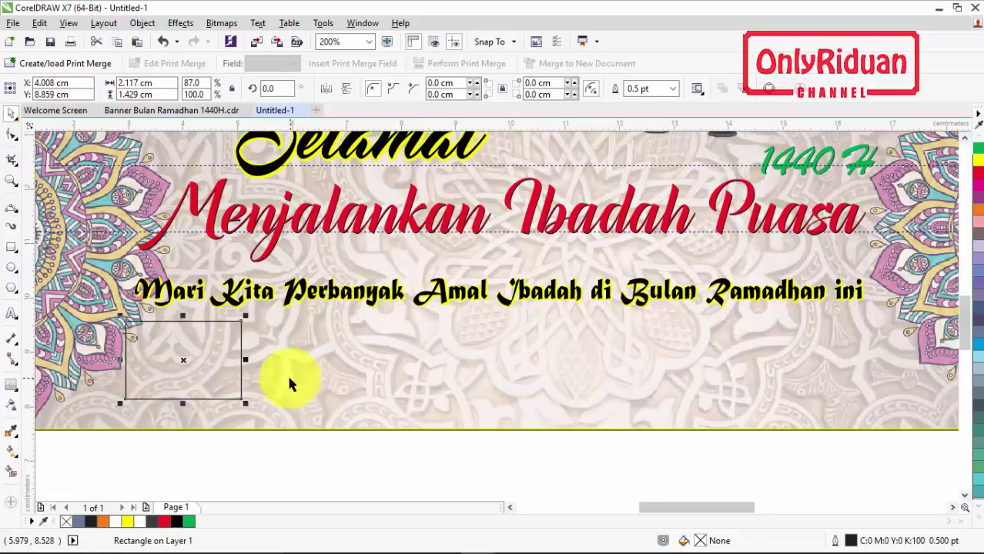
- Duplicate the rectangle with a small gap to its right, and repeat the duplication to make a row of six
{"action": "key", "text": "ctrl+d"}
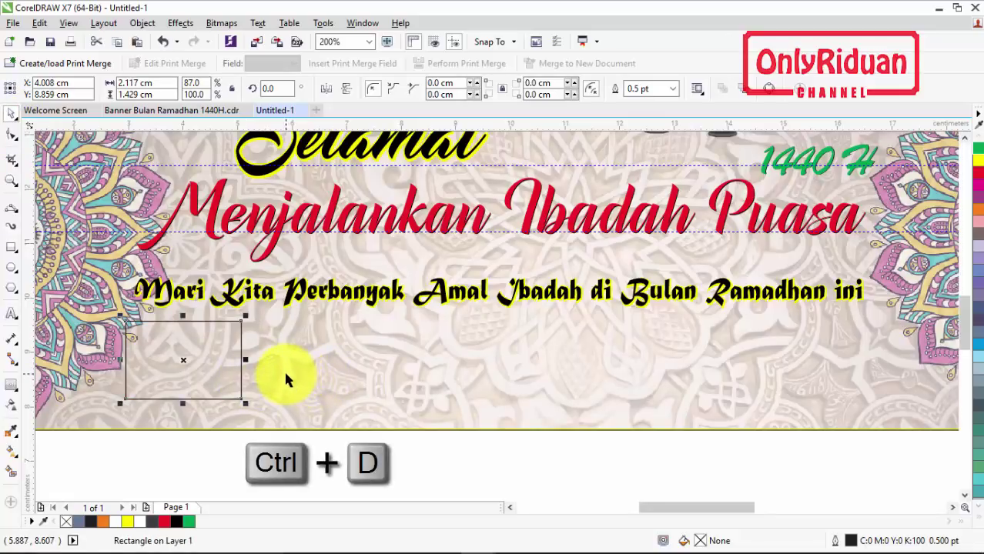
{"action": "left_click_drag", "start_coordinate": [245, 369], "coordinate": [311, 359]}
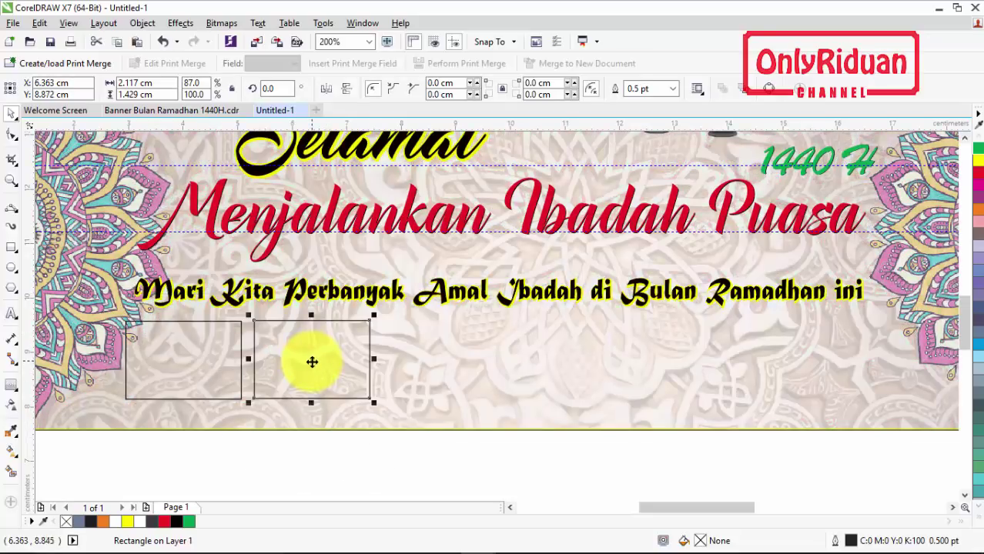
{"action": "key", "text": "ctrl+d"}
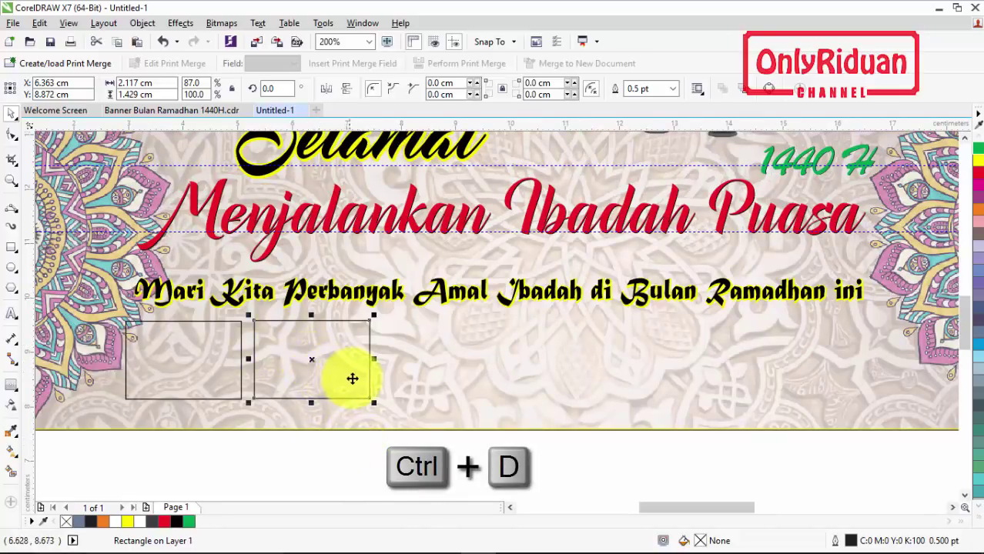
{"action": "key", "text": "ctrl+d"}
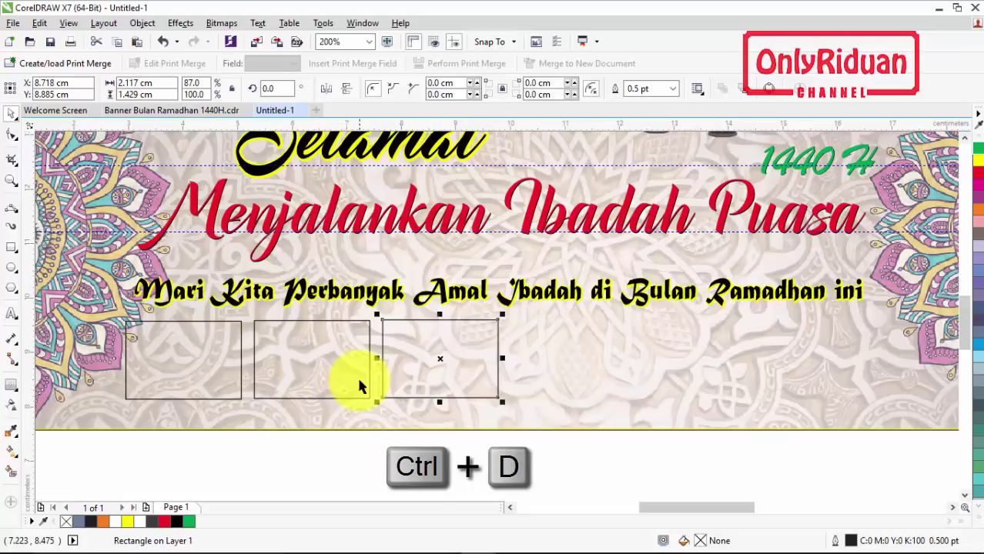
{"action": "key", "text": "ctrl+d"}
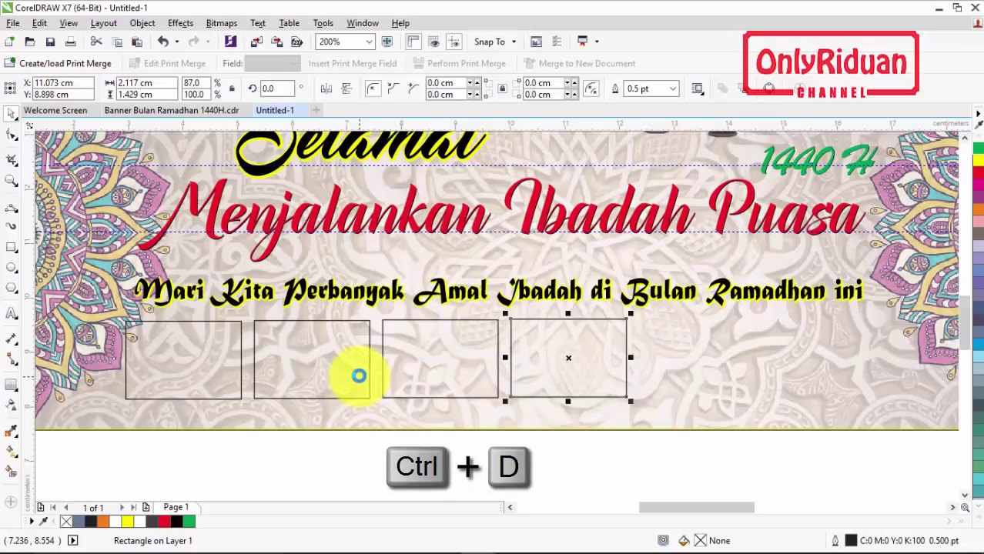
{"action": "key", "text": "ctrl+d"}
{"action": "key", "text": "ctrl+d"}
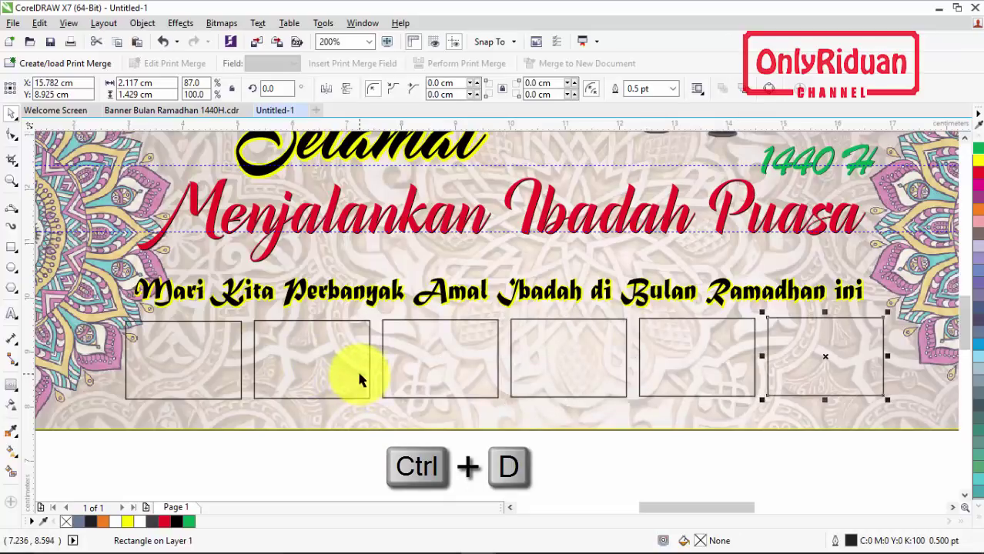
{"action": "left_click", "coordinate": [476, 468]}
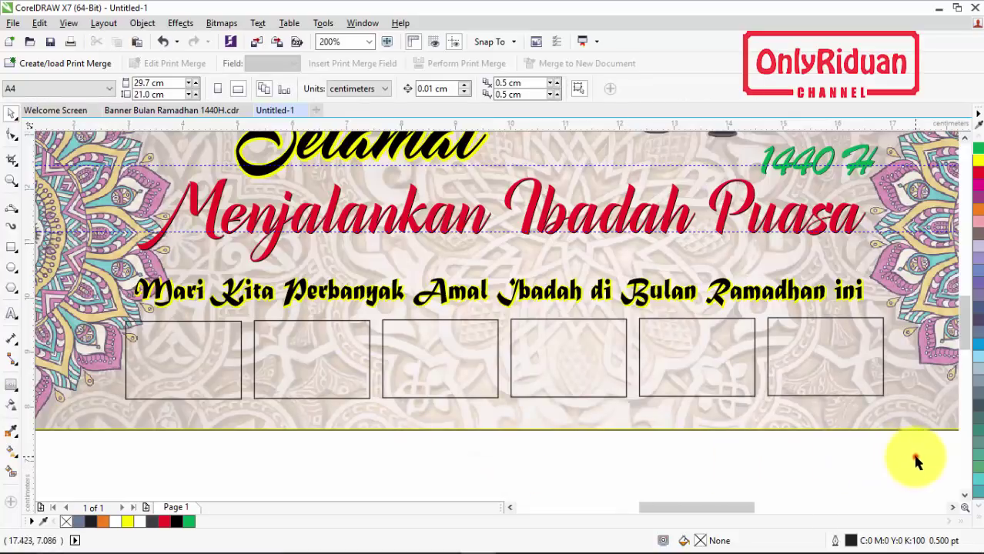
- Select all six rectangles and align their centers horizontally into one straight row
{"action": "left_click_drag", "start_coordinate": [917, 461], "coordinate": [123, 303]}
{"action": "key", "text": "e"}
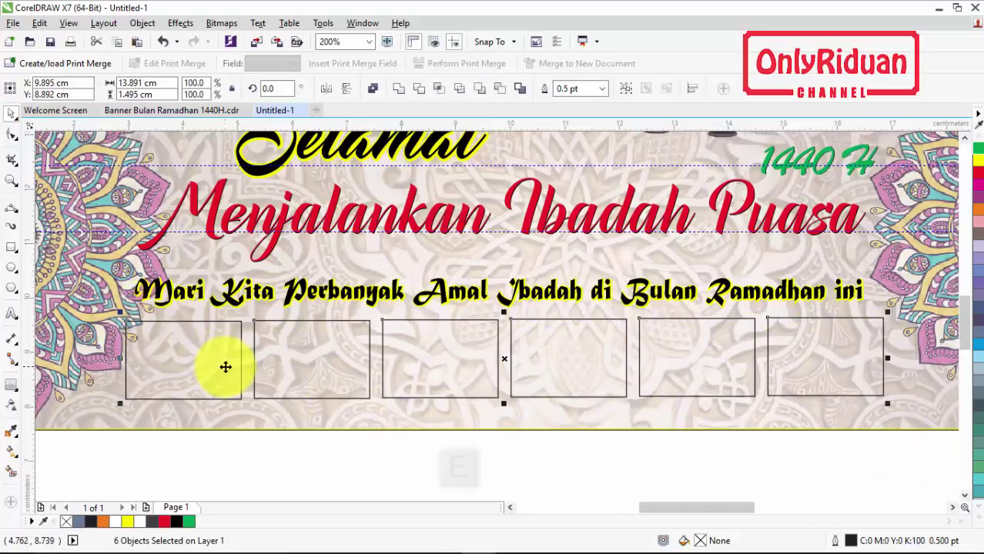
{"action": "key", "text": "e"}
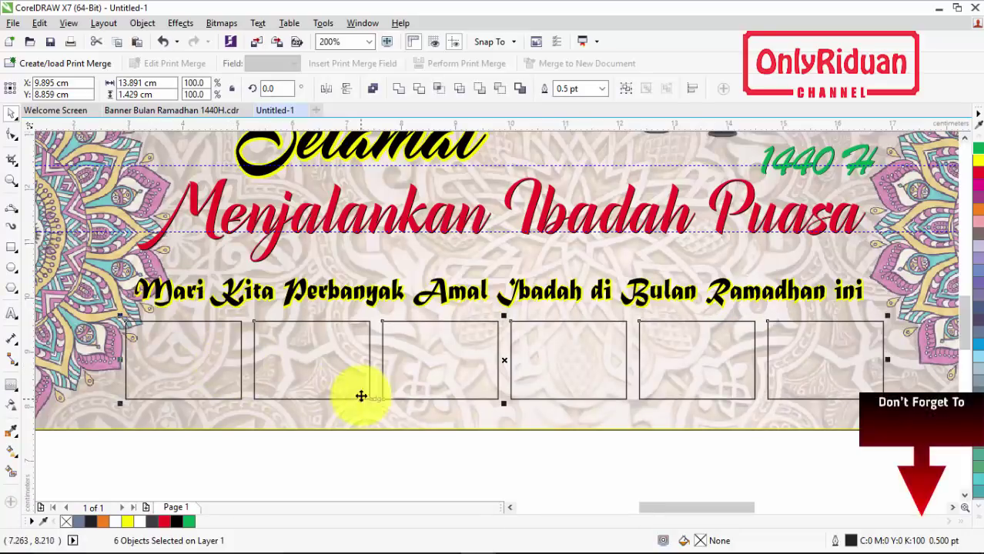
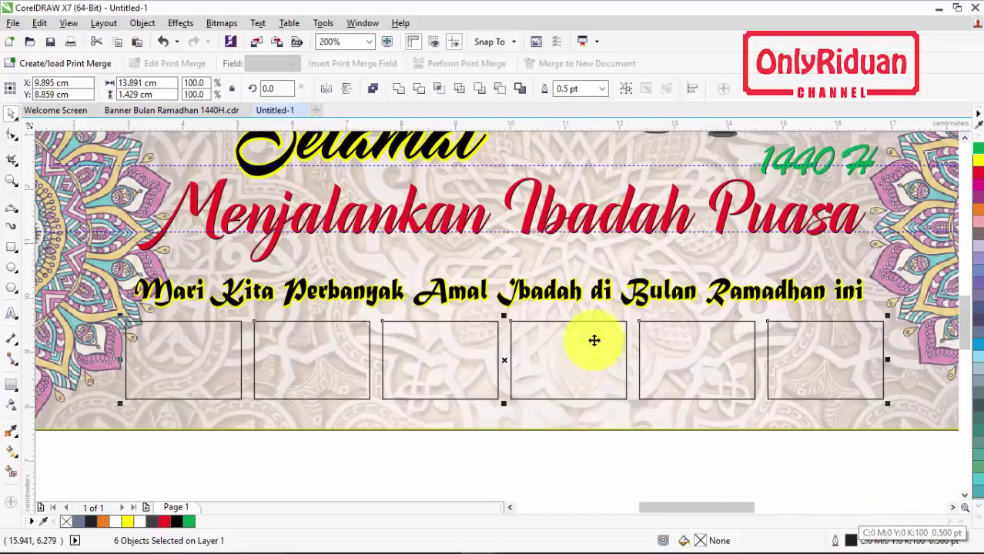
- Give the six rectangles a 1.0 pt green outline (C100 M0 Y100 K0) that scales with the object
{"action": "double_click", "coordinate": [852, 542]}
{"action": "left_click", "coordinate": [420, 153]}
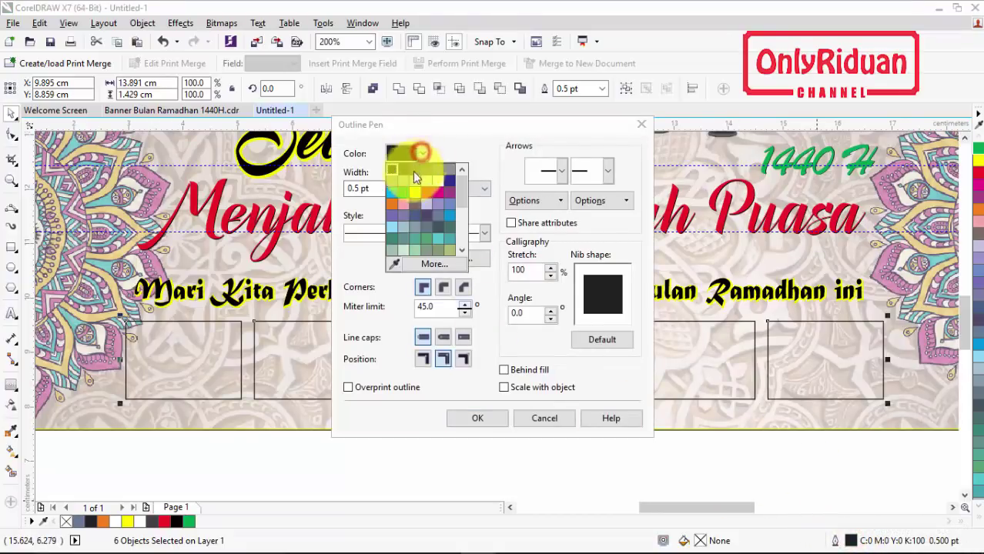
{"action": "left_click", "coordinate": [404, 190]}
{"action": "left_click", "coordinate": [400, 189]}
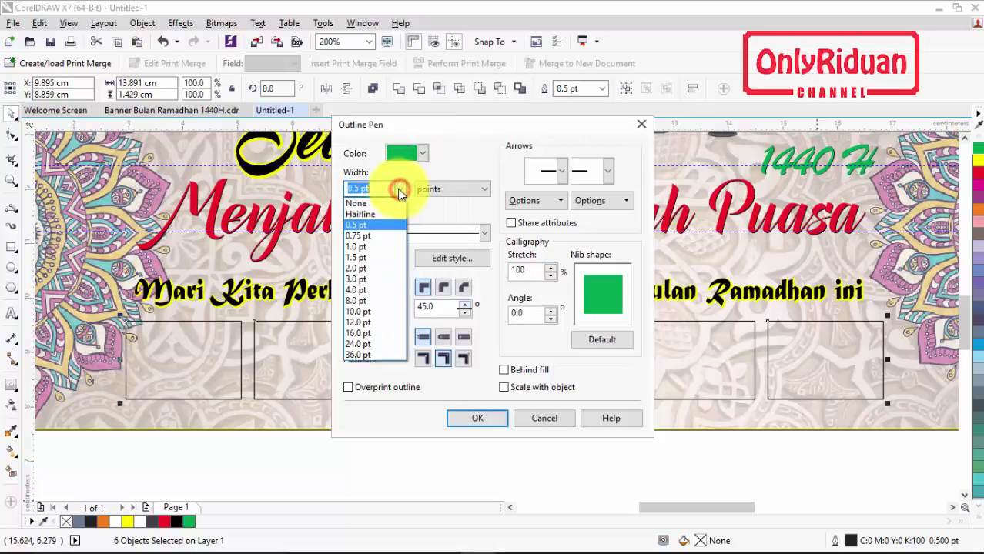
{"action": "left_click", "coordinate": [366, 247]}
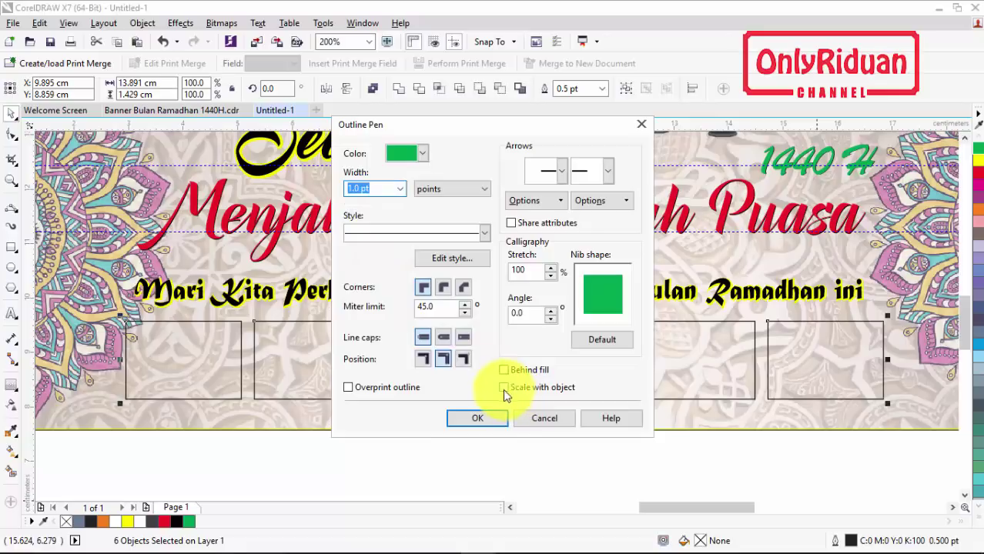
{"action": "left_click", "coordinate": [504, 388]}
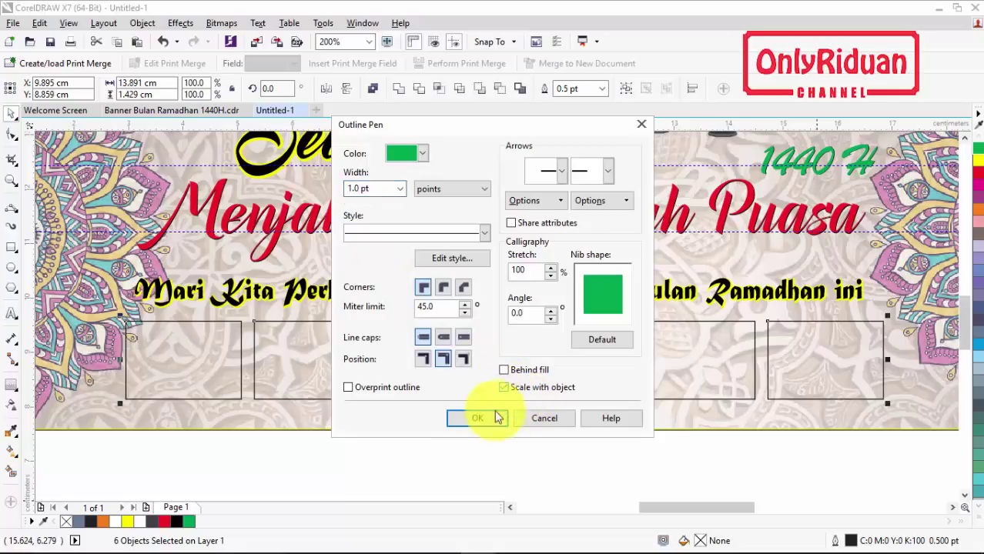
{"action": "left_click", "coordinate": [485, 416]}
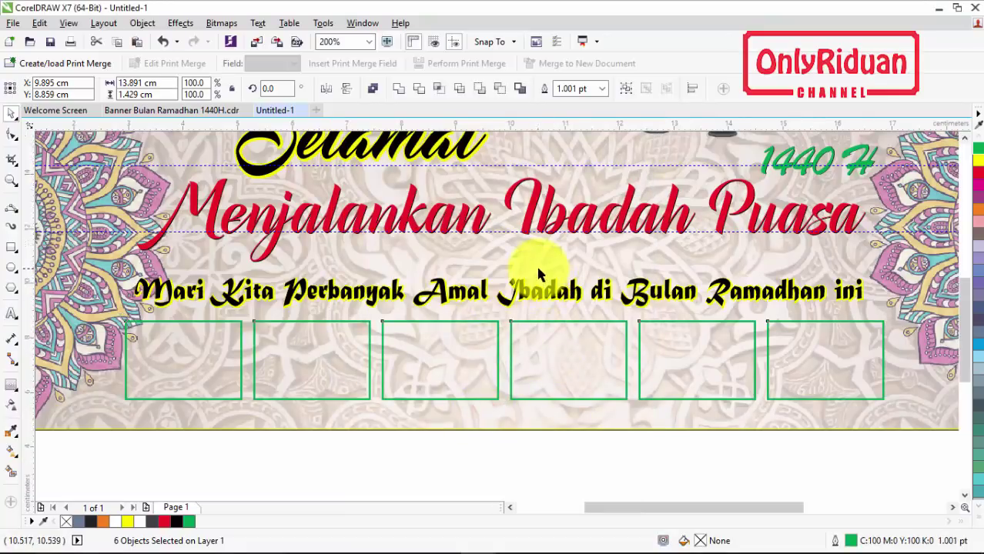
{"action": "scroll", "coordinate": [536, 266], "scroll_direction": "down", "scroll_amount": 1}
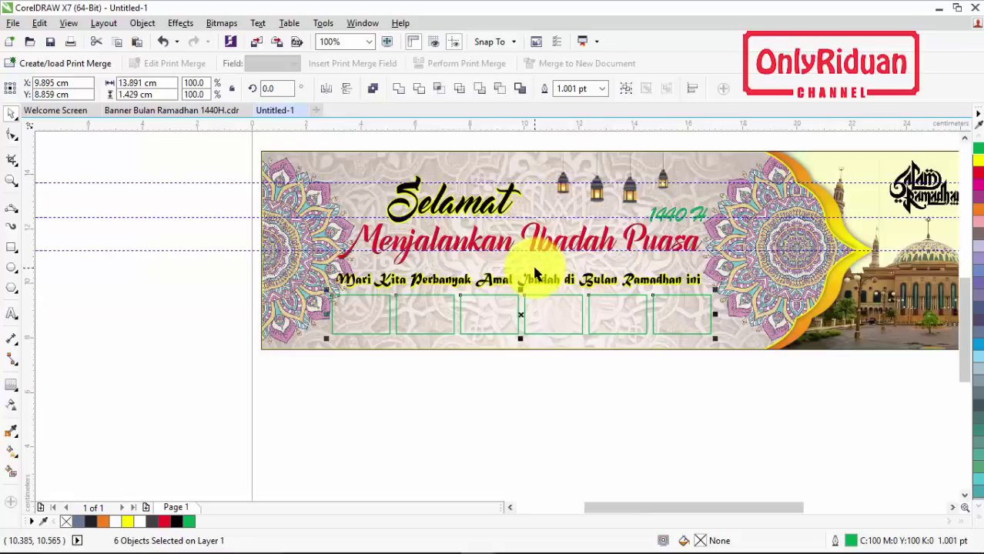
- Import the images Anak-Boleh-Ikut-Puasa, doa, itikaf-di-masjid, Sholat Tarawih, Tadarus and zakat-fitrah from the Banner Ramadhan folder
{"action": "left_click", "coordinate": [186, 201]}
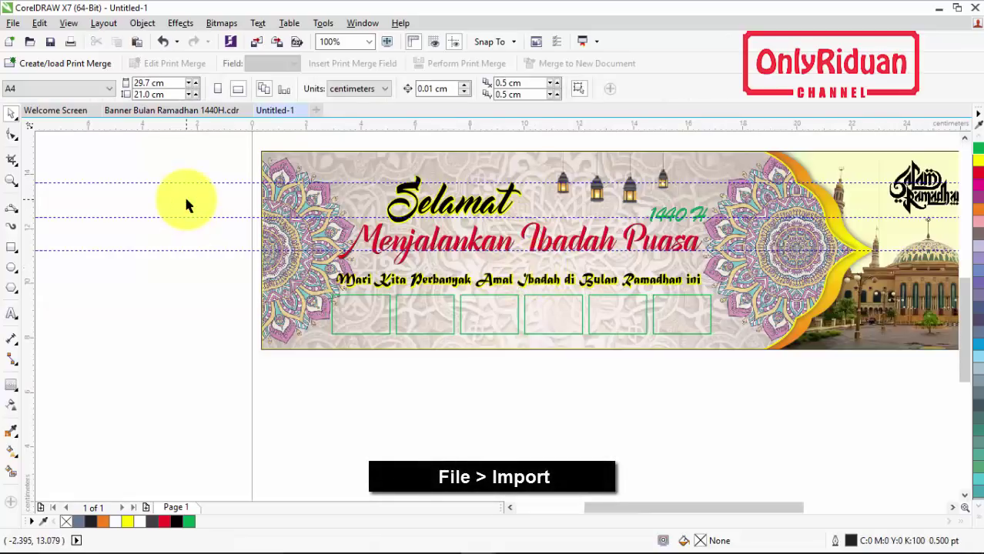
{"action": "left_click", "coordinate": [12, 22]}
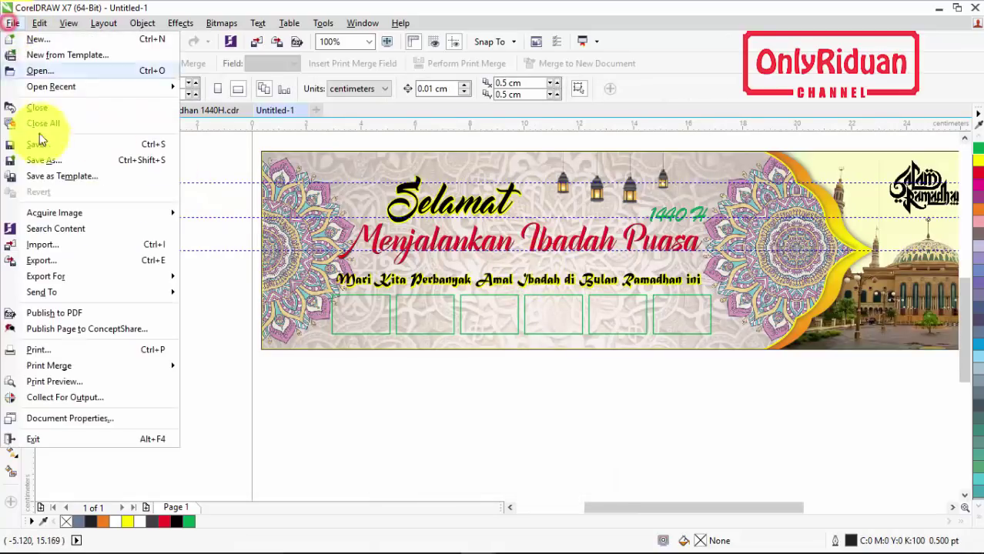
{"action": "left_click", "coordinate": [45, 244]}
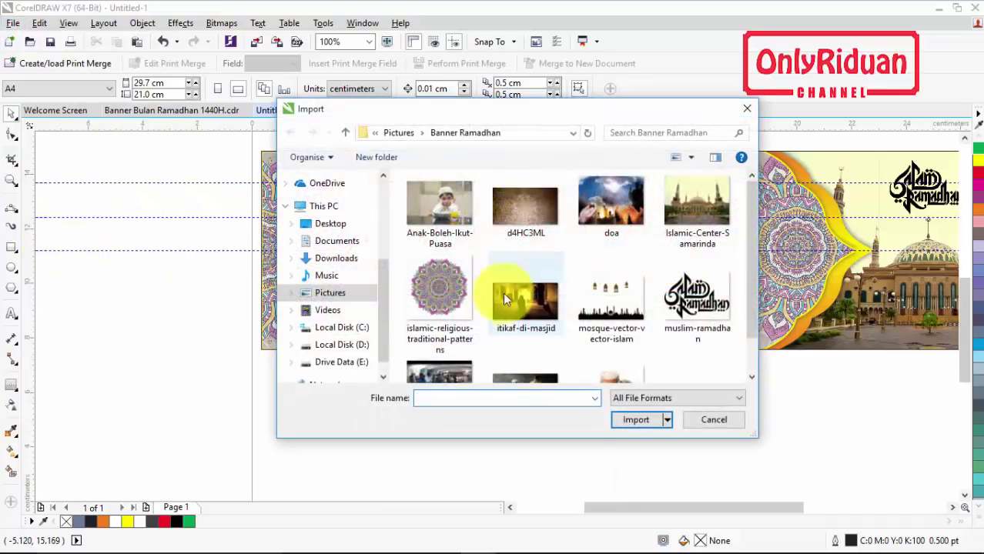
{"action": "left_click", "coordinate": [448, 215]}
{"action": "left_click", "coordinate": [514, 286], "text": "ctrl"}
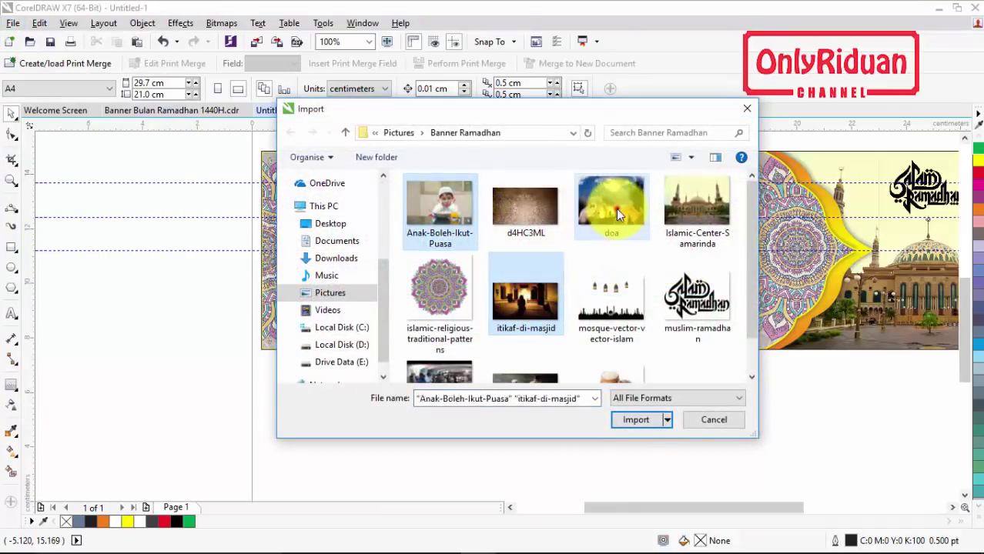
{"action": "left_click", "coordinate": [616, 208], "text": "ctrl"}
{"action": "left_click_drag", "start_coordinate": [748, 244], "coordinate": [756, 283]}
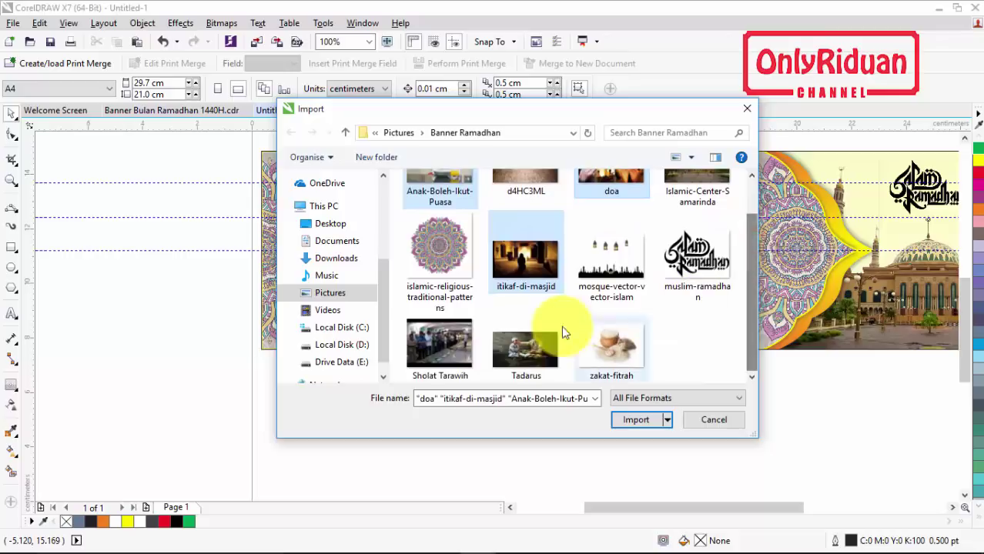
{"action": "left_click", "coordinate": [504, 348], "text": "ctrl"}
{"action": "left_click", "coordinate": [465, 345], "text": "ctrl"}
{"action": "left_click", "coordinate": [616, 349], "text": "ctrl"}
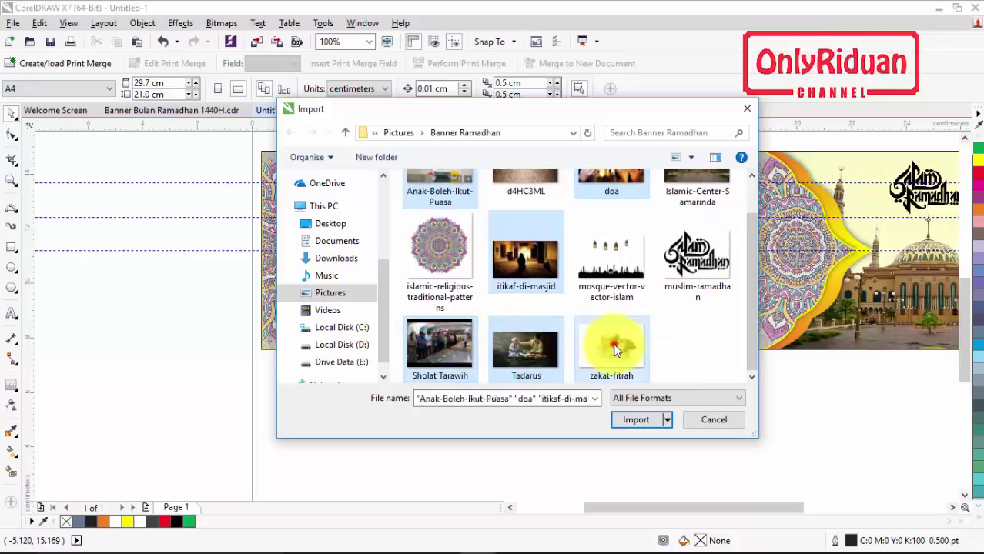
{"action": "left_click", "coordinate": [628, 419]}
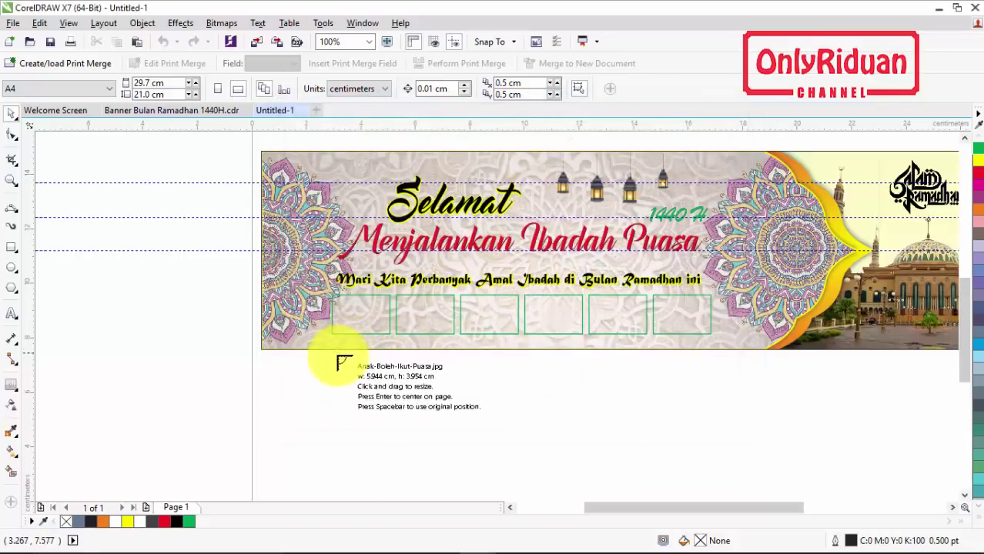
- Place the six imported pictures side by side in a row below the banner, each about 1.6 cm high
{"action": "left_click_drag", "start_coordinate": [332, 357], "coordinate": [398, 400]}
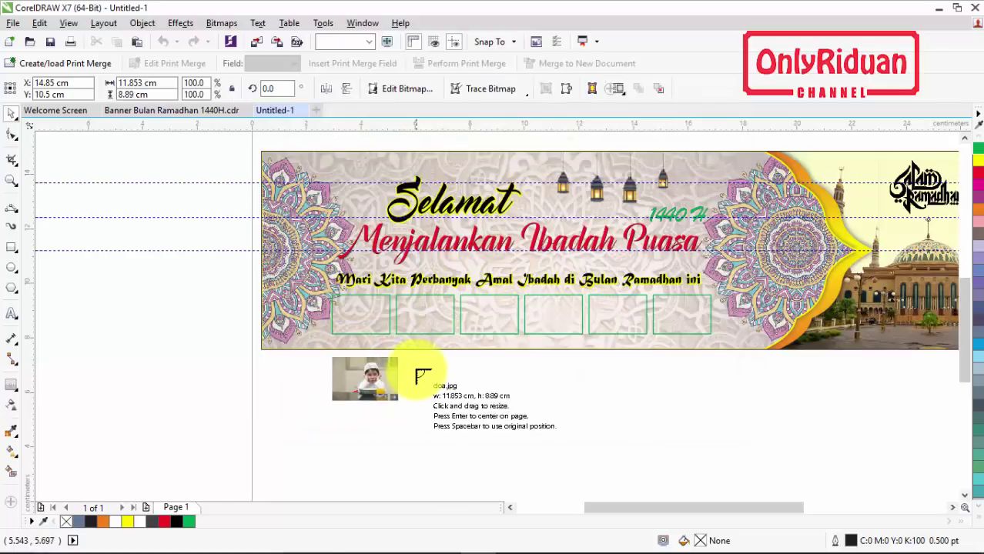
{"action": "left_click_drag", "start_coordinate": [411, 358], "coordinate": [471, 402]}
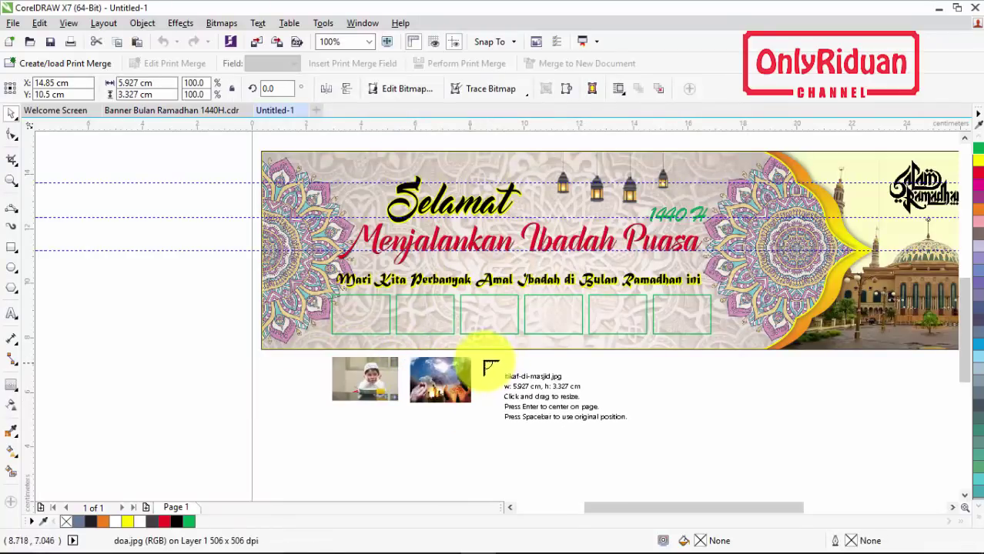
{"action": "left_click_drag", "start_coordinate": [482, 358], "coordinate": [561, 402]}
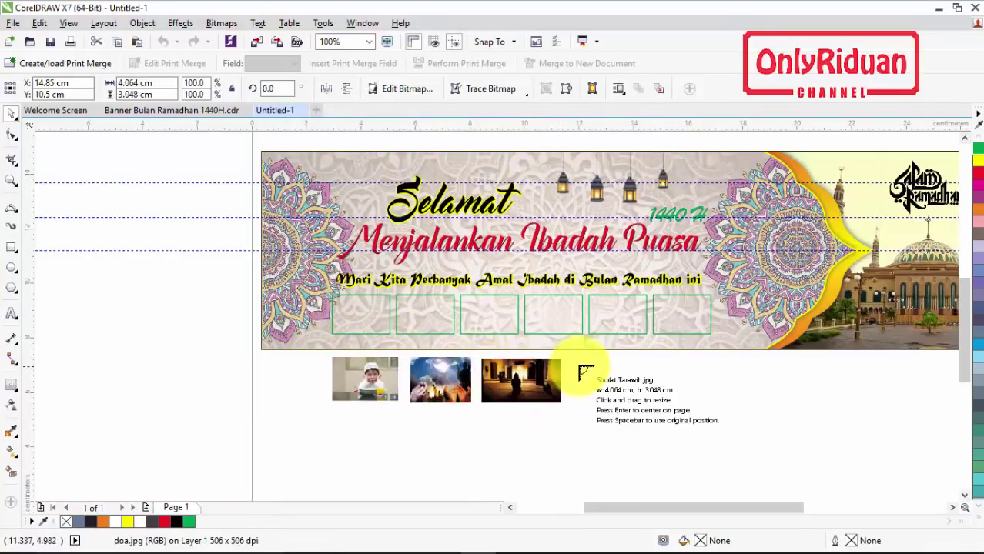
{"action": "left_click_drag", "start_coordinate": [573, 359], "coordinate": [728, 405]}
{"action": "left_click_drag", "start_coordinate": [737, 362], "coordinate": [804, 407]}
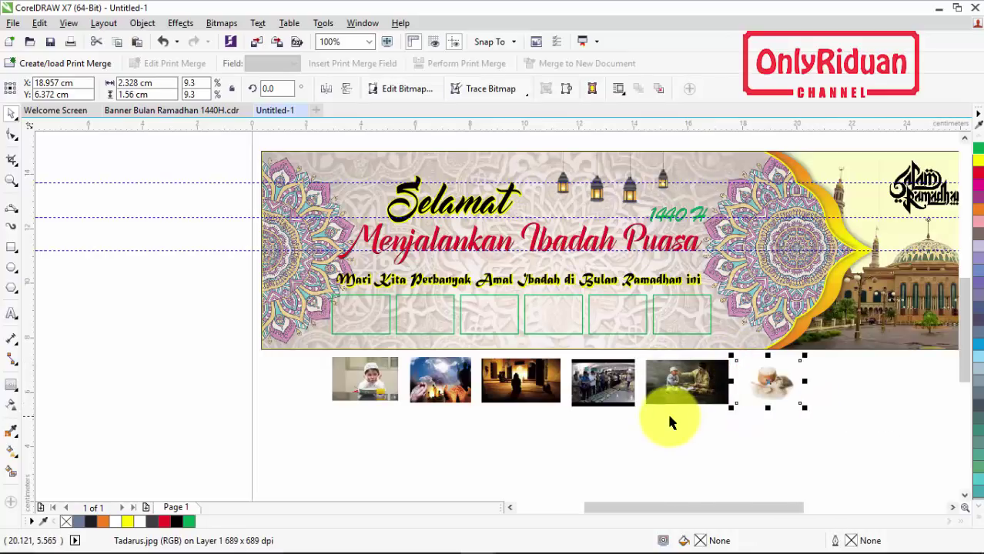
- PowerClip the Anak-Boleh-Ikut-Puasa picture of the boy inside the first green rectangle
{"action": "left_click", "coordinate": [377, 385]}
{"action": "right_click", "coordinate": [380, 377]}
{"action": "left_click", "coordinate": [416, 153]}
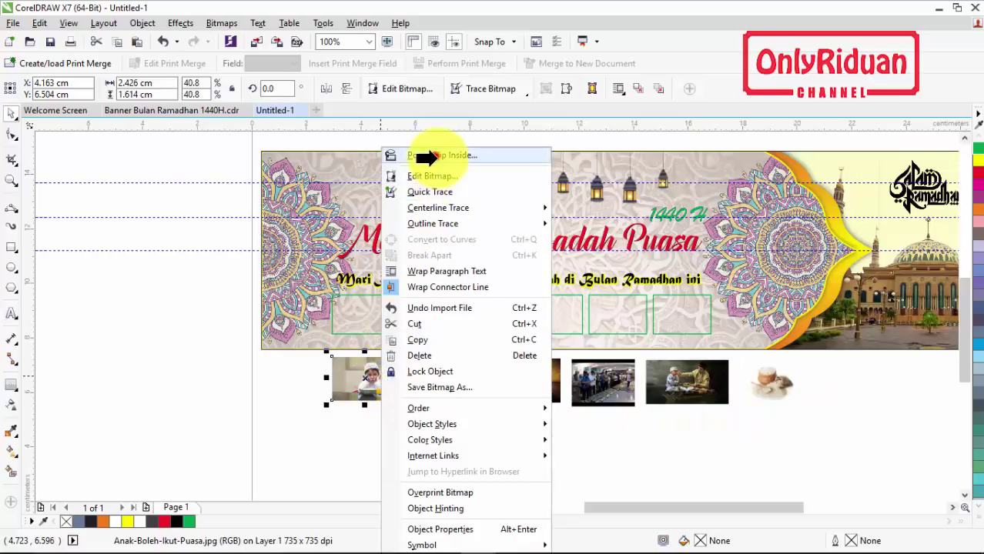
{"action": "left_click", "coordinate": [363, 308]}
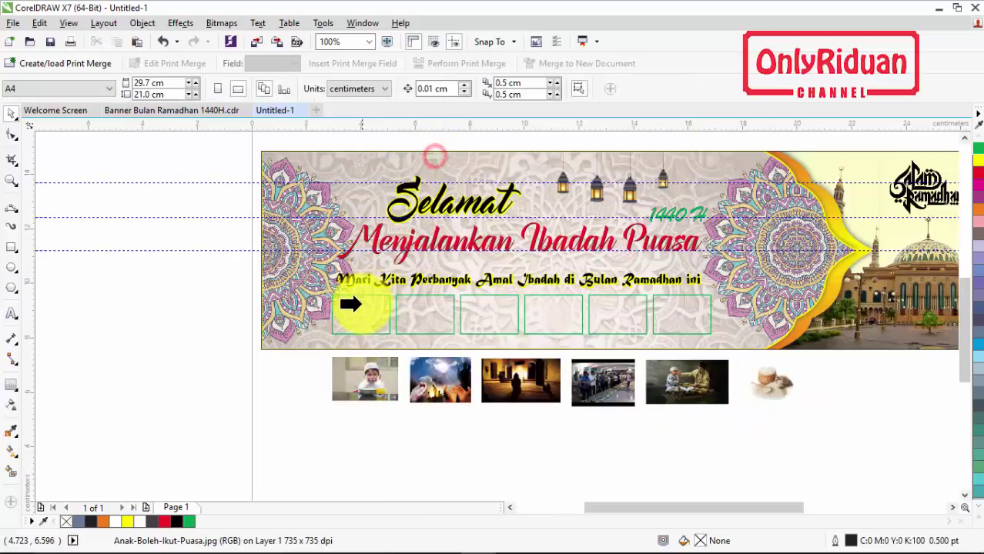
- Move the doa picture out of the way and PowerClip the Sholat Tarawih picture inside the second green rectangle
{"action": "left_click_drag", "start_coordinate": [441, 380], "coordinate": [676, 457]}
{"action": "left_click_drag", "start_coordinate": [614, 394], "coordinate": [415, 391]}
{"action": "right_click", "coordinate": [437, 390]}
{"action": "left_click", "coordinate": [467, 156]}
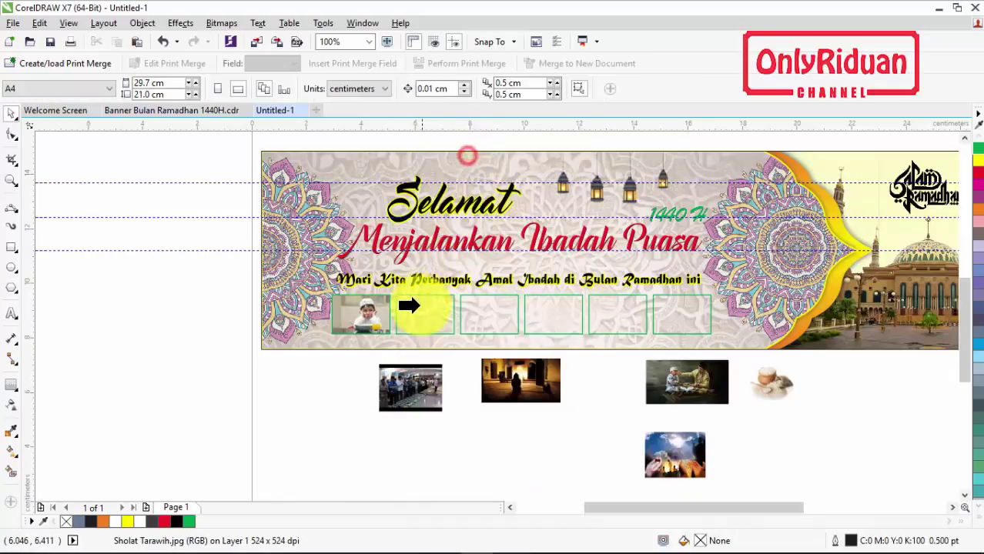
{"action": "left_click", "coordinate": [420, 307]}
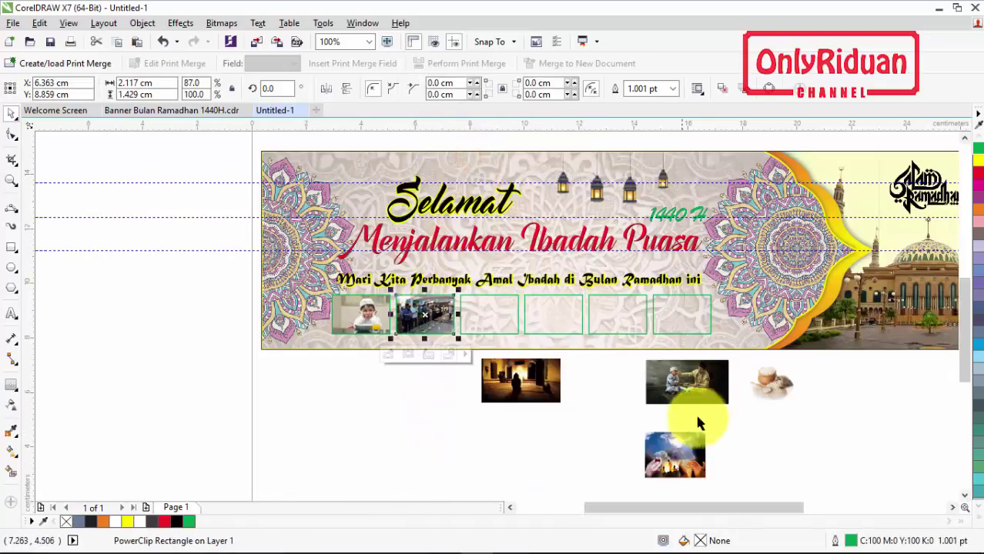
- Move the Tadarus picture near the row of frames and PowerClip it inside the third green rectangle
{"action": "left_click_drag", "start_coordinate": [677, 389], "coordinate": [407, 408]}
{"action": "right_click", "coordinate": [406, 409]}
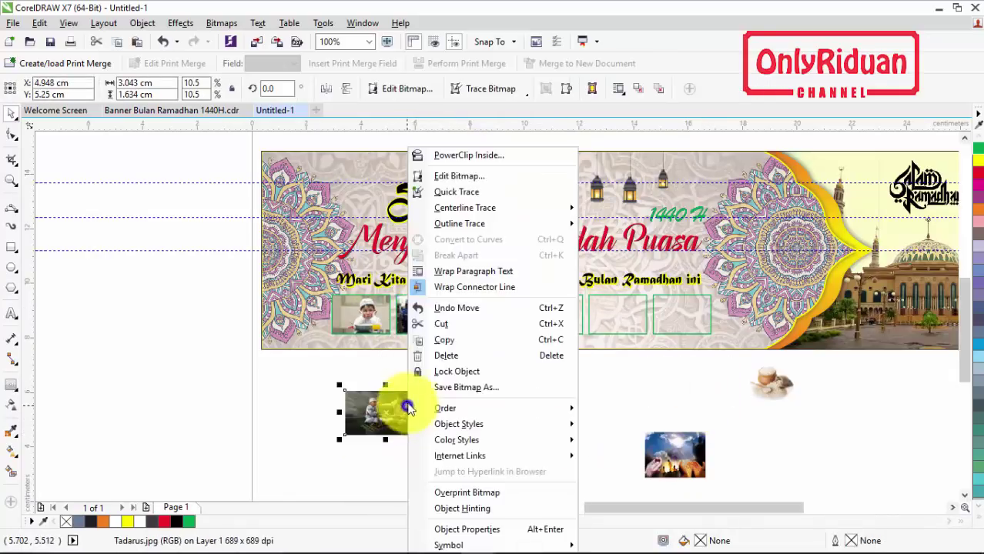
{"action": "left_click", "coordinate": [467, 155]}
{"action": "left_click", "coordinate": [472, 305]}
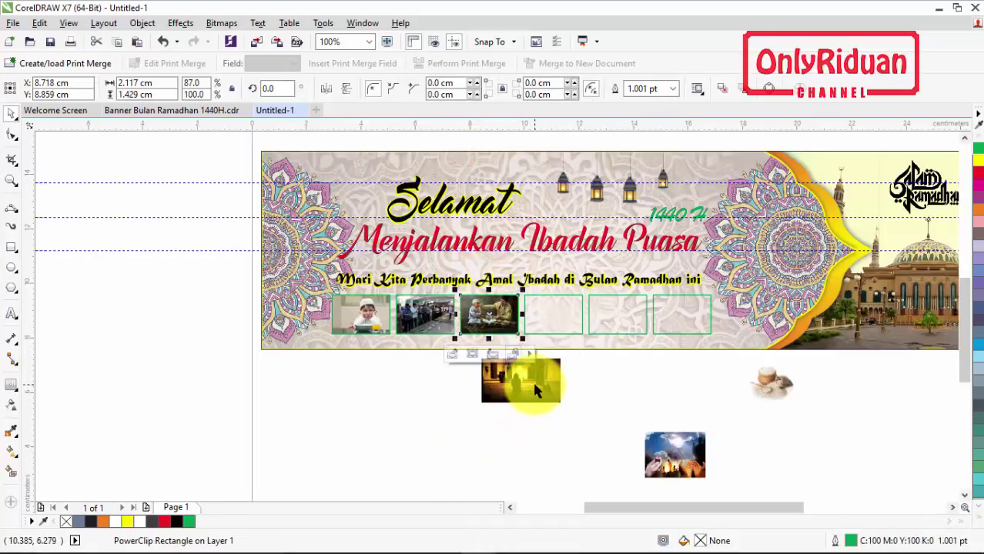
- Shift the itikaf-di-masjid picture aside and PowerClip it inside the fourth green rectangle
{"action": "left_click_drag", "start_coordinate": [537, 391], "coordinate": [590, 390]}
{"action": "right_click", "coordinate": [595, 389]}
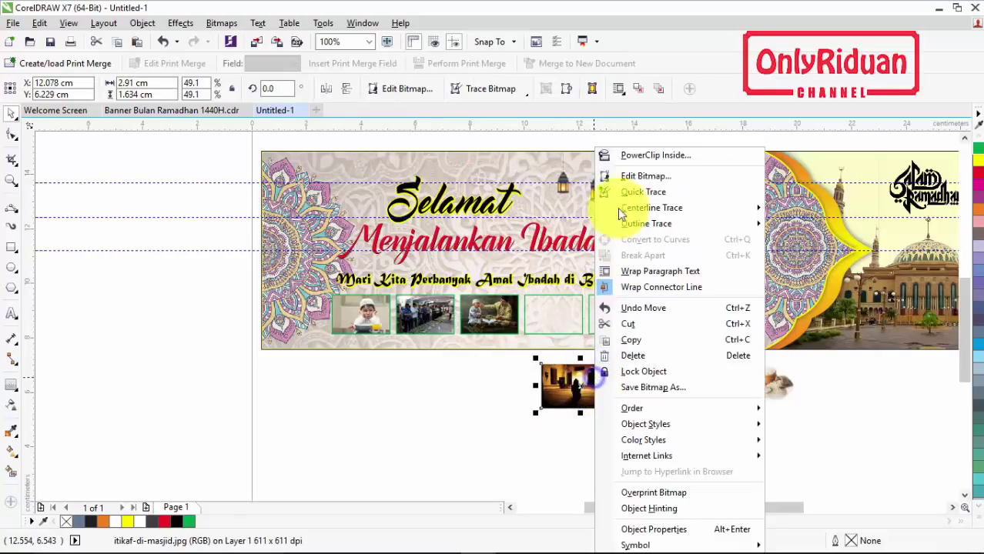
{"action": "left_click", "coordinate": [632, 156]}
{"action": "left_click", "coordinate": [556, 317]}
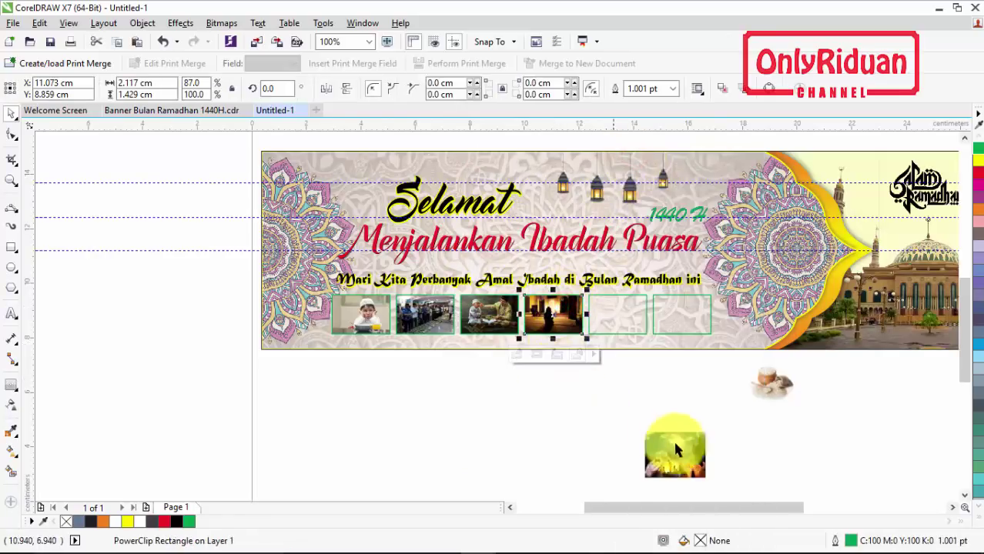
- Bring the doa picture up below the frames and PowerClip it inside the fifth green rectangle
{"action": "left_click_drag", "start_coordinate": [675, 450], "coordinate": [651, 384]}
{"action": "right_click", "coordinate": [653, 385]}
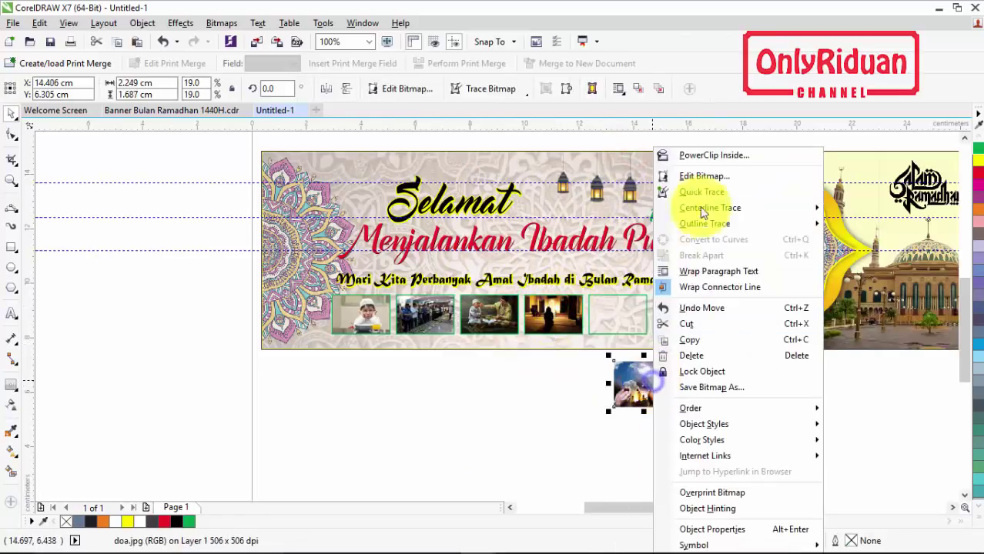
{"action": "left_click", "coordinate": [700, 158]}
{"action": "left_click", "coordinate": [616, 309]}
- Move the zakat-fitrah picture below the last frame and PowerClip it inside the sixth green rectangle
{"action": "left_click", "coordinate": [768, 385]}
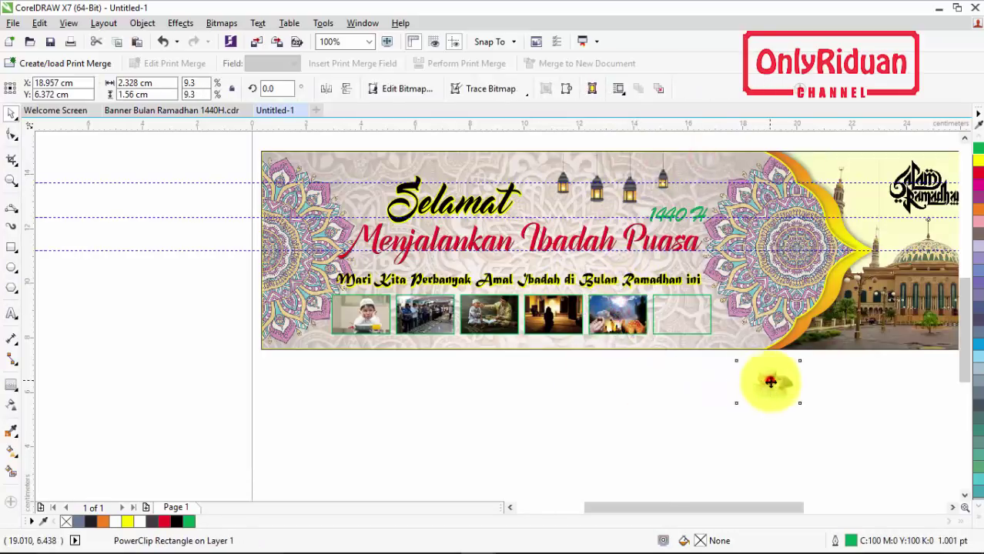
{"action": "left_click_drag", "start_coordinate": [768, 385], "coordinate": [703, 385]}
{"action": "right_click", "coordinate": [702, 385]}
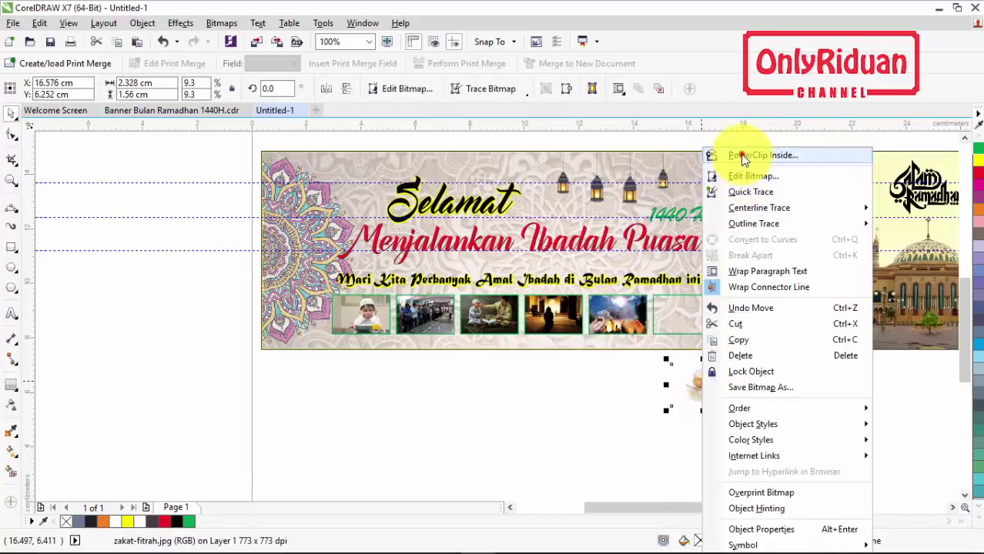
{"action": "left_click", "coordinate": [743, 155]}
{"action": "left_click", "coordinate": [678, 315]}
{"action": "left_click", "coordinate": [691, 389]}
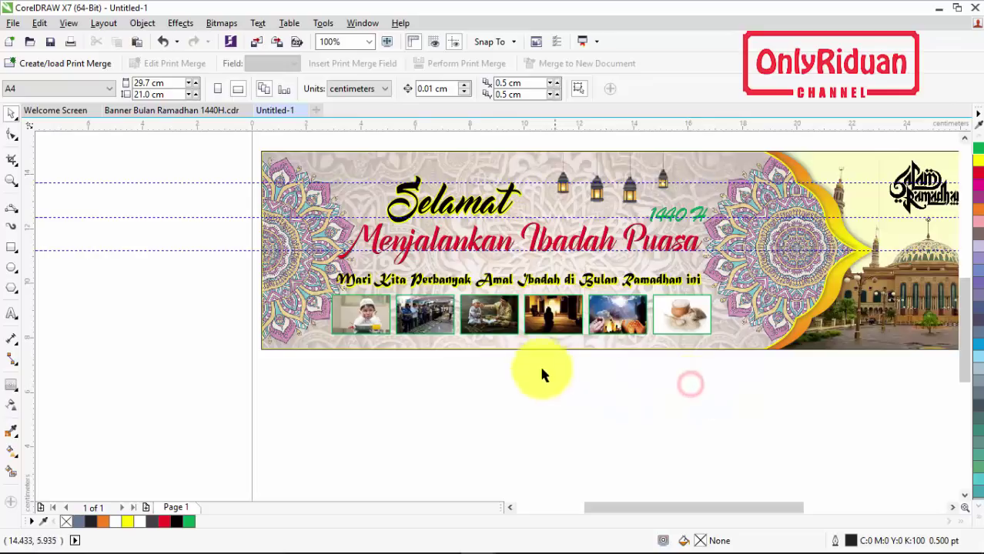
- Edit the third frame's PowerClip contents and scale the Tadarus picture down to about 2.9 × 1.56 cm
{"action": "scroll", "coordinate": [487, 320], "scroll_direction": "up", "scroll_amount": 2}
{"action": "right_click", "coordinate": [500, 312]}
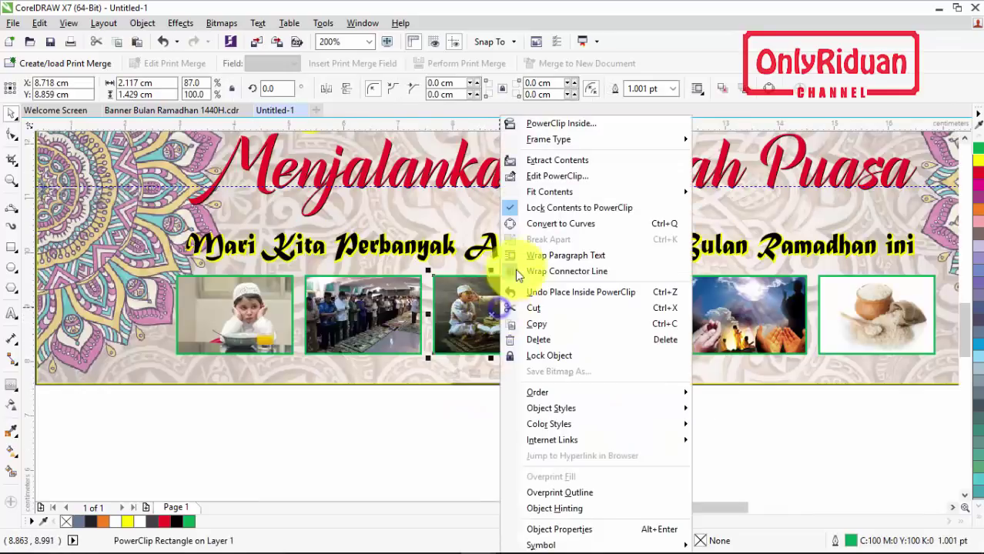
{"action": "left_click", "coordinate": [566, 163]}
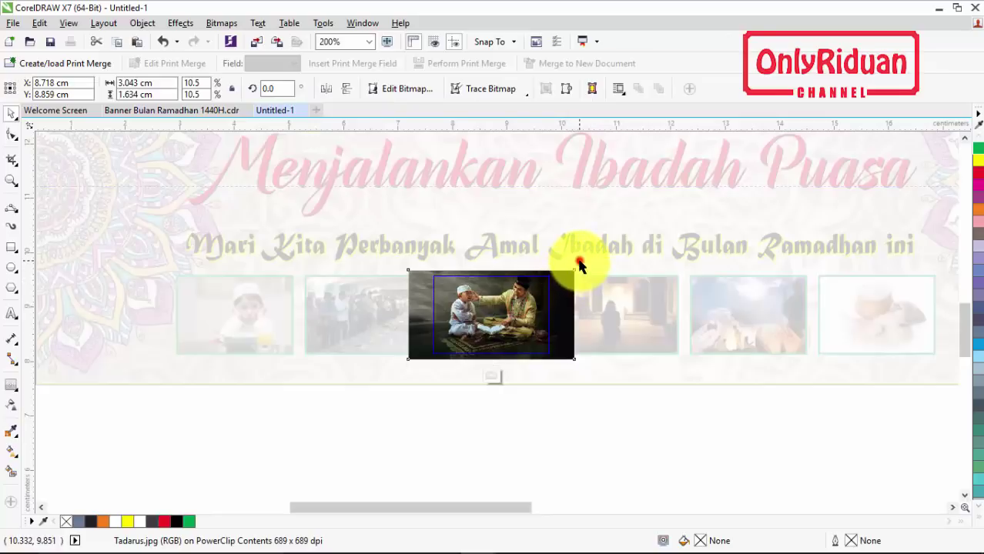
{"action": "left_click", "coordinate": [579, 266]}
{"action": "left_click", "coordinate": [574, 267]}
{"action": "left_click_drag", "start_coordinate": [577, 264], "coordinate": [570, 268]}
{"action": "right_click", "coordinate": [512, 303]}
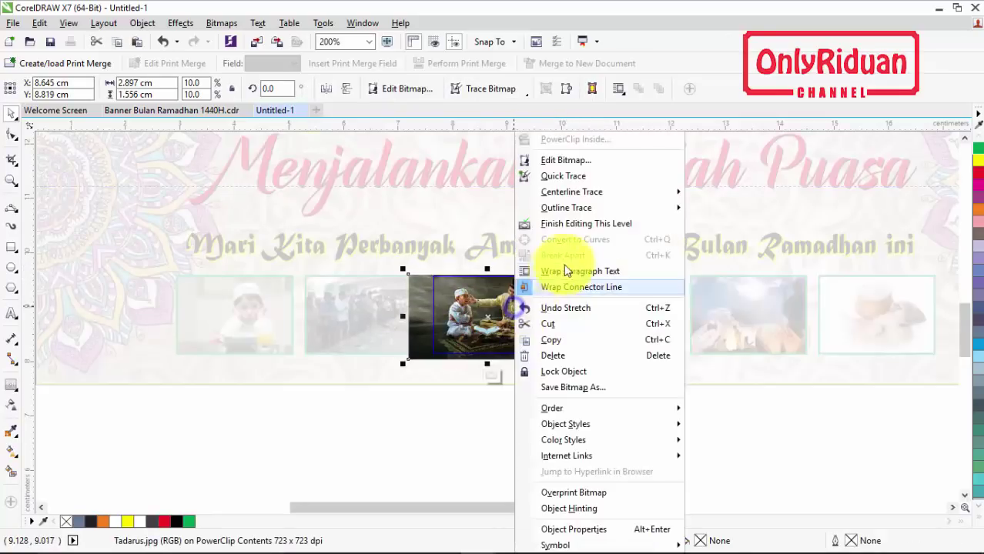
{"action": "left_click", "coordinate": [572, 231]}
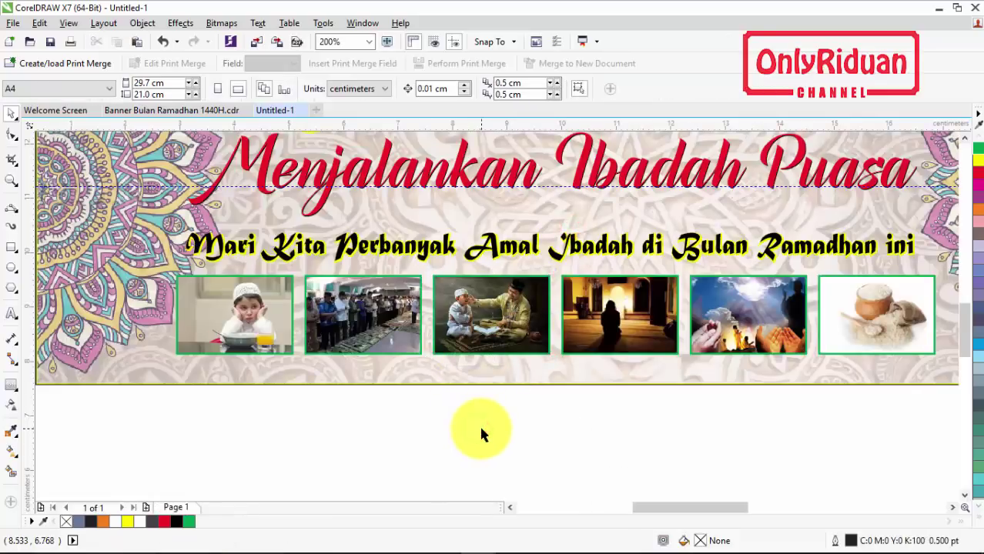
- Add the artistic text "Puasa" in Arial below the first picture, scaled to about 6.8 pt and filled white
{"action": "left_click", "coordinate": [11, 313]}
{"action": "left_click", "coordinate": [255, 397]}
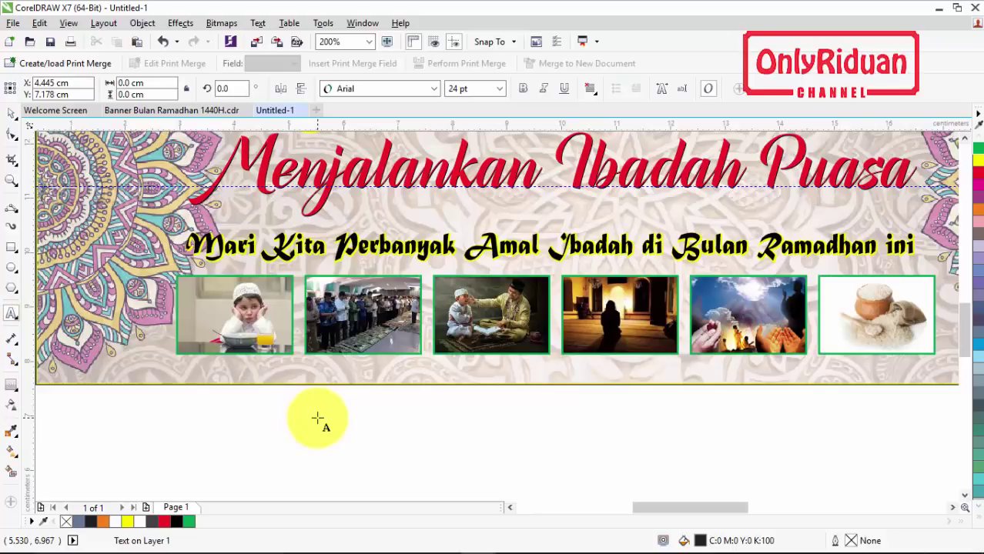
{"action": "type", "text": "Puasa"}
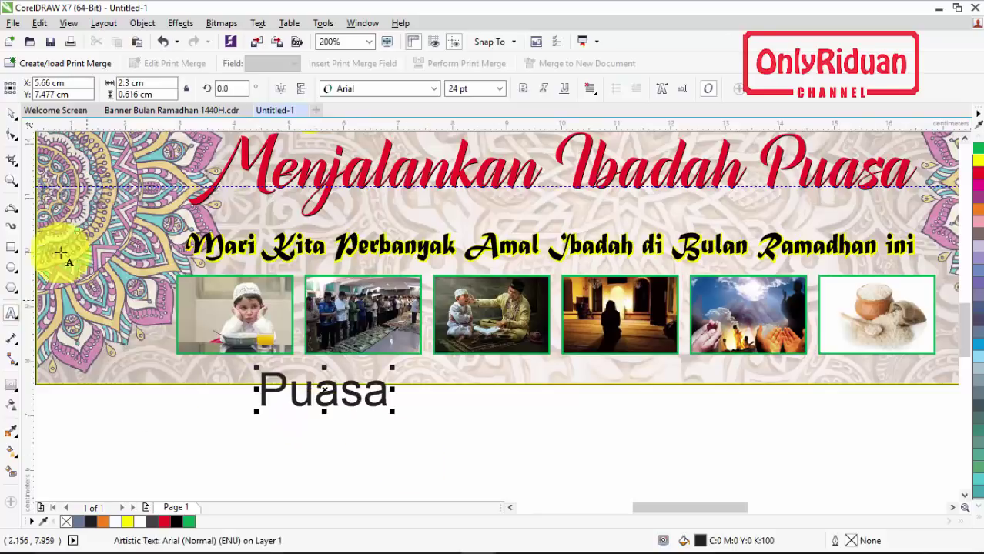
{"action": "left_click", "coordinate": [11, 113]}
{"action": "left_click_drag", "start_coordinate": [393, 368], "coordinate": [305, 379]}
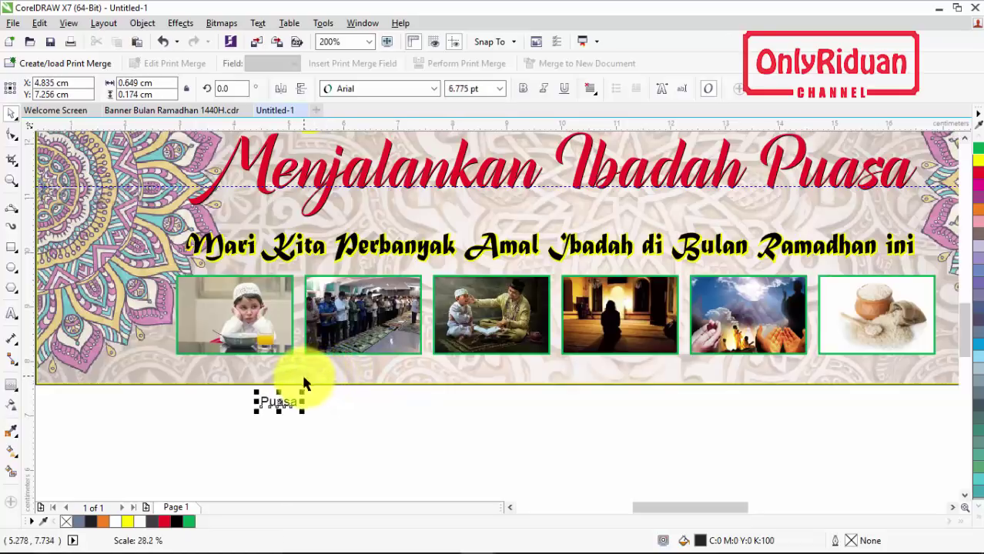
{"action": "left_click", "coordinate": [116, 522]}
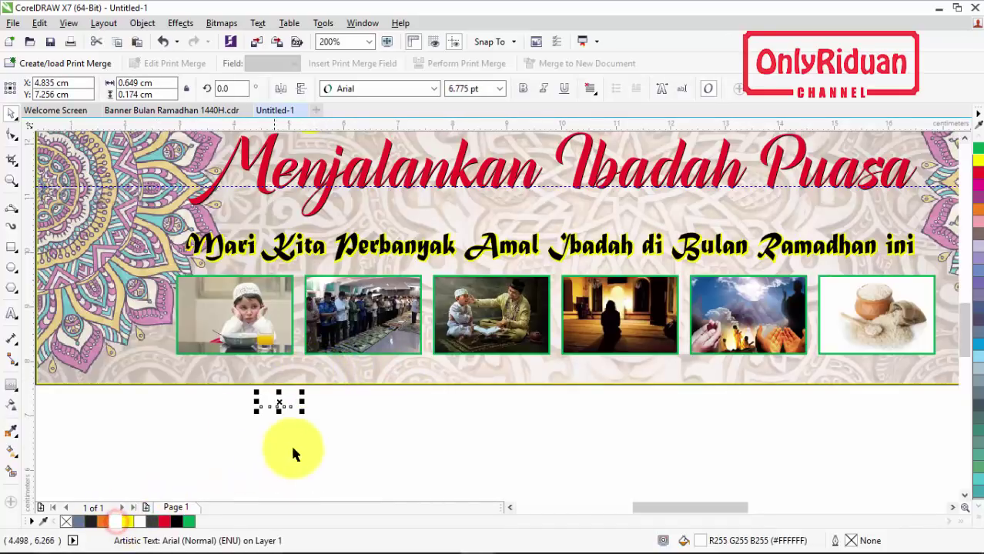
- Place the Puasa caption in the first picture's lower-left corner and reduce it to about 5.8 pt
{"action": "left_click_drag", "start_coordinate": [277, 402], "coordinate": [200, 343]}
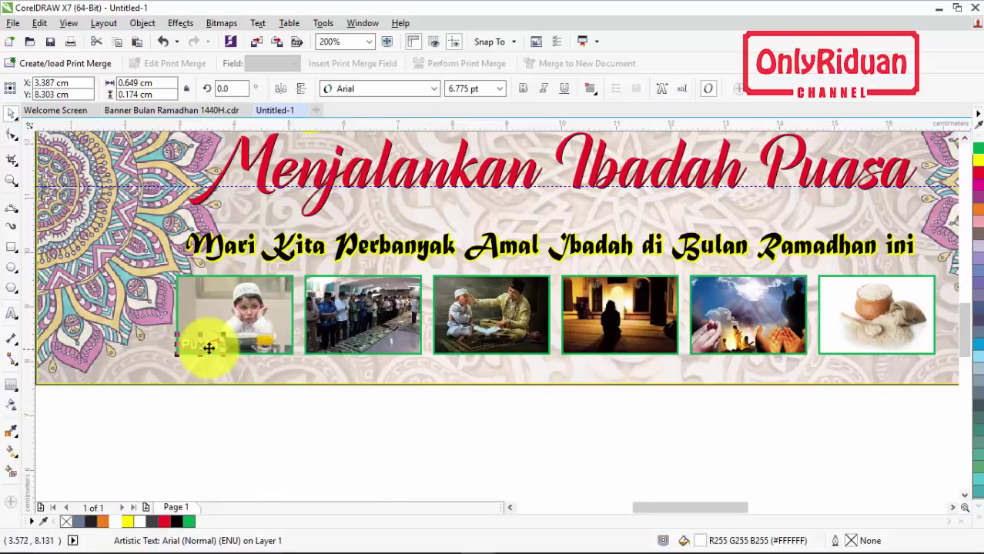
{"action": "scroll", "coordinate": [216, 346], "scroll_direction": "up", "scroll_amount": 3}
{"action": "left_click_drag", "start_coordinate": [293, 285], "coordinate": [254, 298]}
{"action": "scroll", "coordinate": [270, 306], "scroll_direction": "down", "scroll_amount": 2}
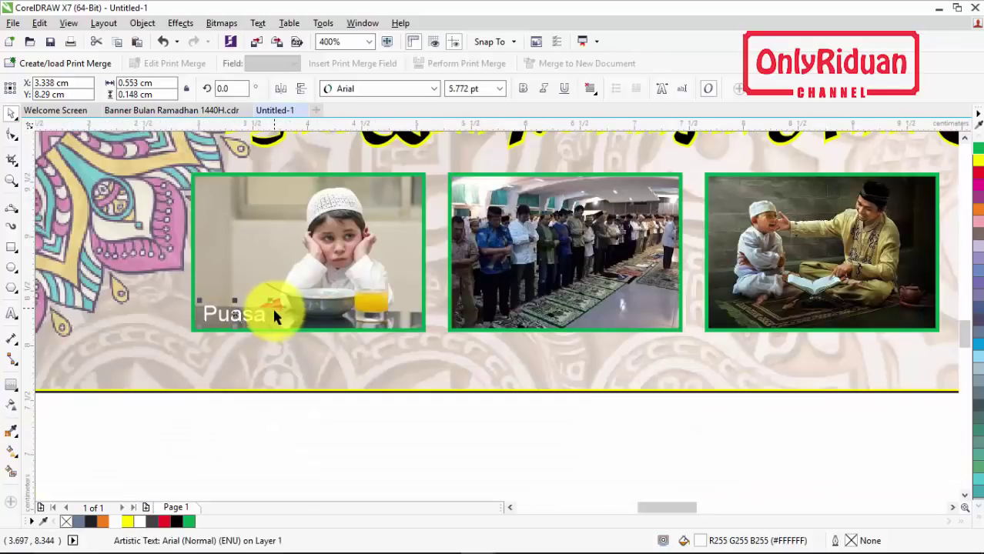
- Make the Puasa caption bold and copy it to the second picture's lower-right corner
{"action": "left_click", "coordinate": [364, 461]}
{"action": "left_click", "coordinate": [253, 321]}
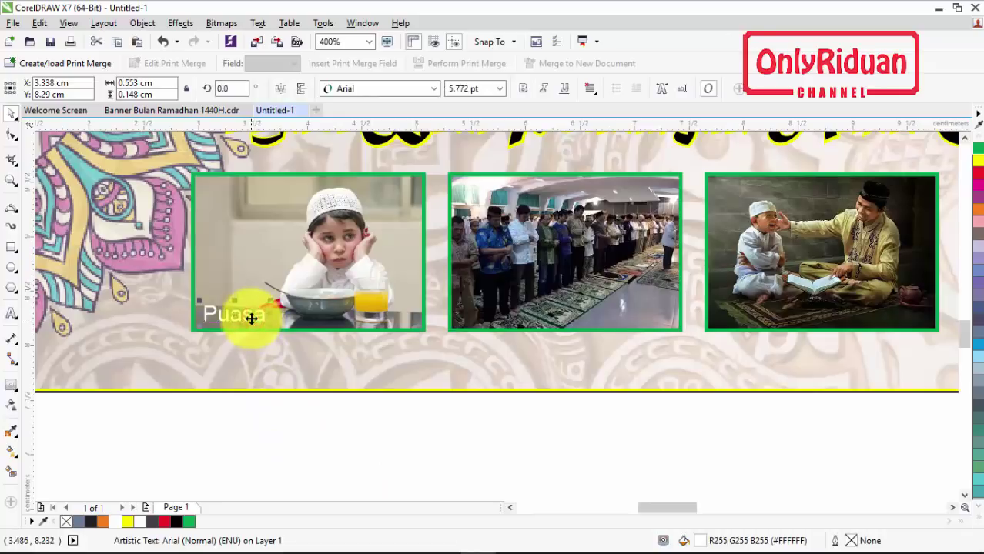
{"action": "left_click", "coordinate": [523, 89]}
{"action": "left_click_drag", "start_coordinate": [235, 314], "coordinate": [636, 315]}
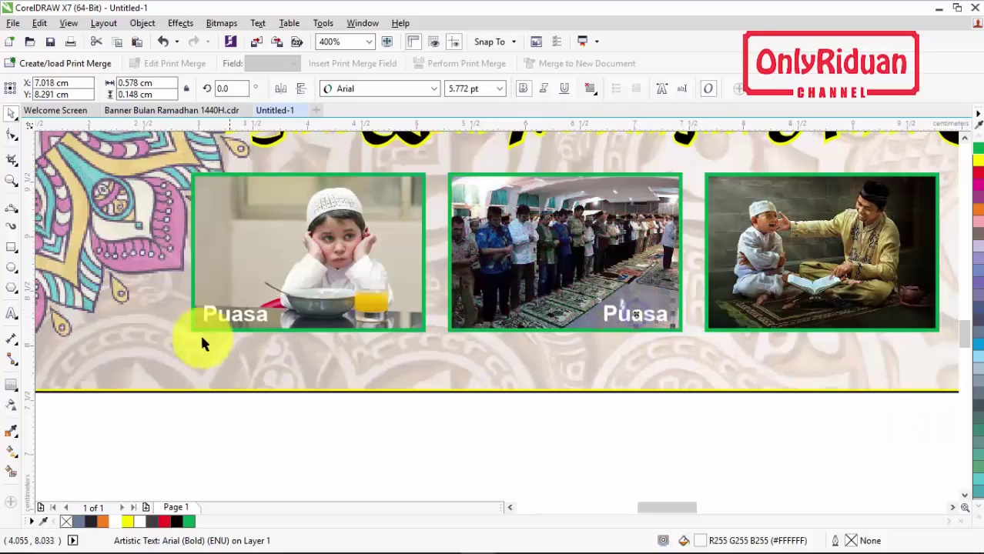
- Change the second picture's caption to "Tarawih" and shift it back inside the frame's lower-right corner
{"action": "left_click", "coordinate": [13, 313]}
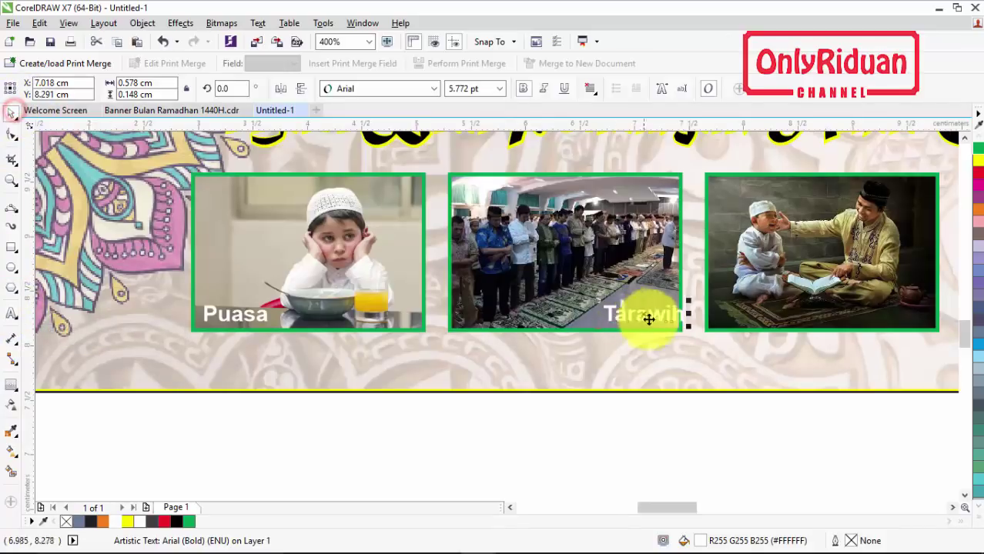
{"action": "left_click_drag", "start_coordinate": [637, 310], "coordinate": [626, 314]}
- Copy the Tarawih caption to the lower-right corners of the third, fourth and fifth pictures
{"action": "scroll", "coordinate": [627, 314], "scroll_direction": "down", "scroll_amount": 5}
{"action": "scroll", "coordinate": [687, 505], "scroll_direction": "right", "scroll_amount": 3}
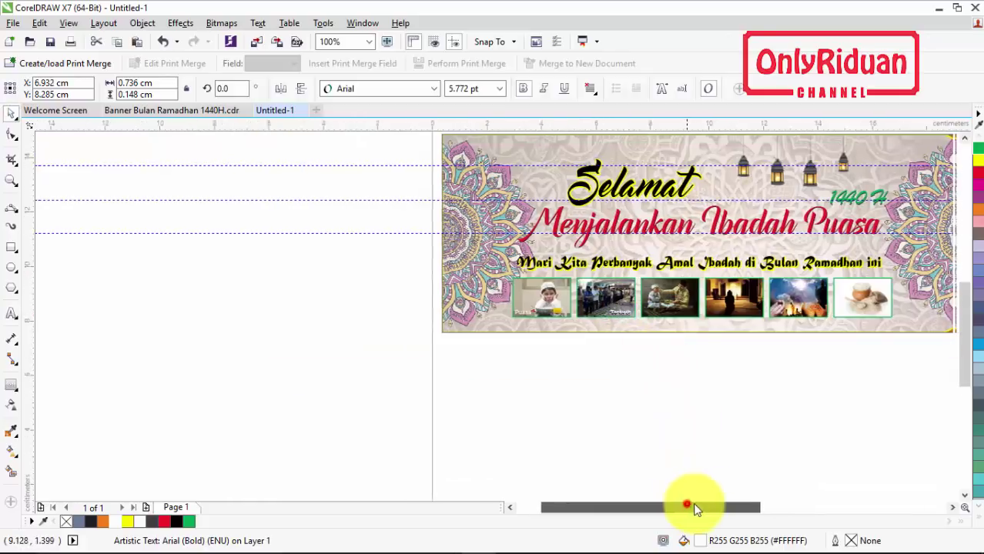
{"action": "scroll", "coordinate": [406, 319], "scroll_direction": "up", "scroll_amount": 5}
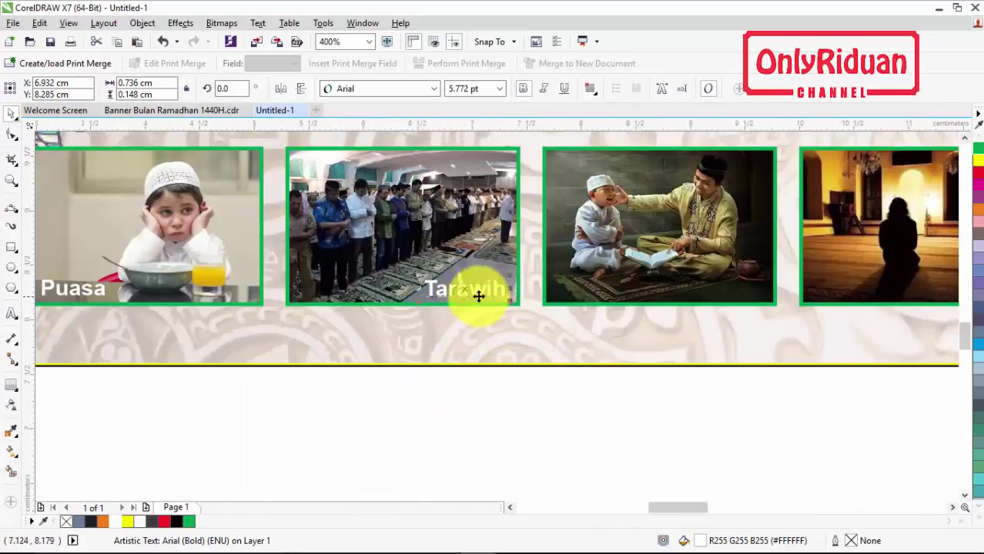
{"action": "left_click_drag", "start_coordinate": [479, 286], "coordinate": [712, 288]}
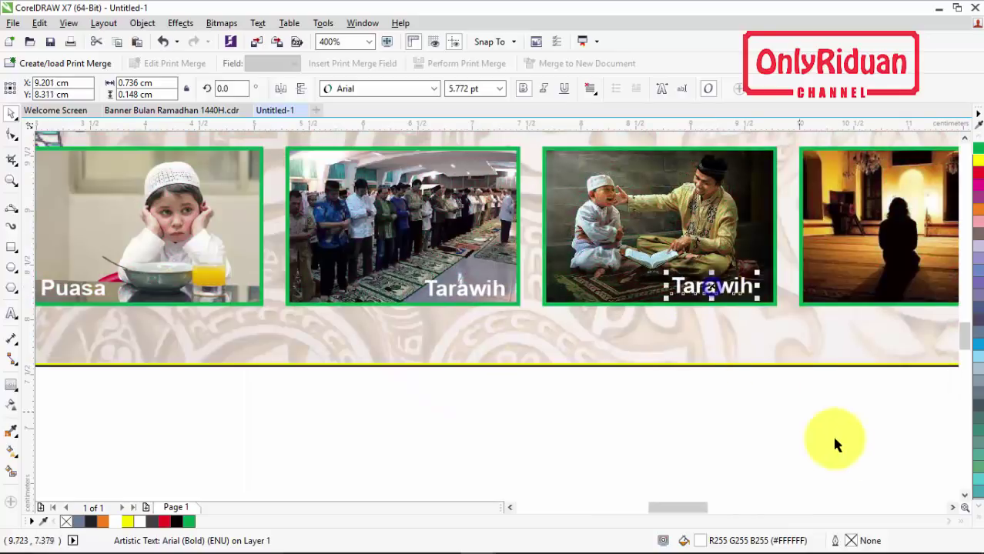
{"action": "scroll", "coordinate": [683, 507], "scroll_direction": "right", "scroll_amount": 3}
{"action": "scroll", "coordinate": [708, 506], "scroll_direction": "right", "scroll_amount": 2}
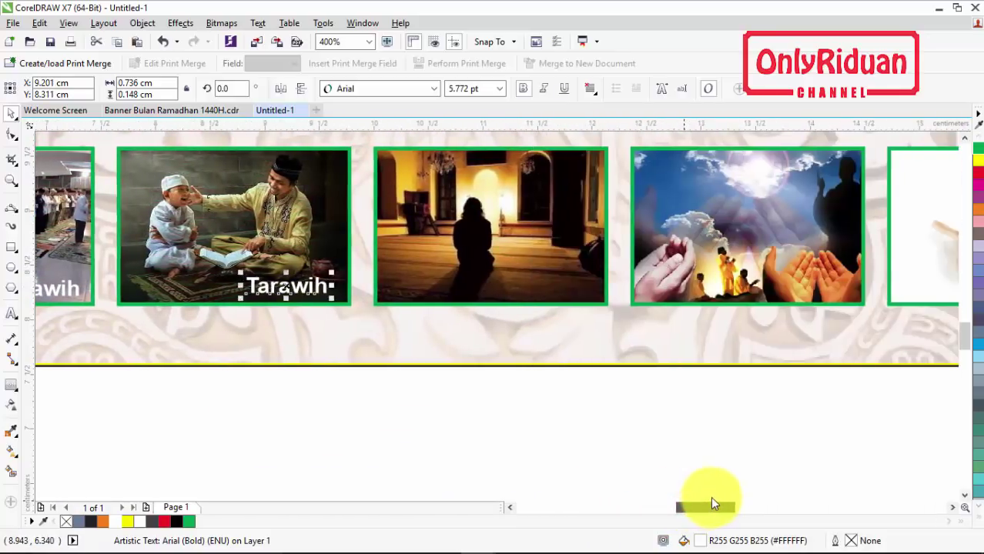
{"action": "left_click_drag", "start_coordinate": [185, 286], "coordinate": [704, 283]}
- Change the third picture's caption to "Tadarus" and the fourth picture's caption to "i'tikaf"
{"action": "left_click", "coordinate": [210, 293]}
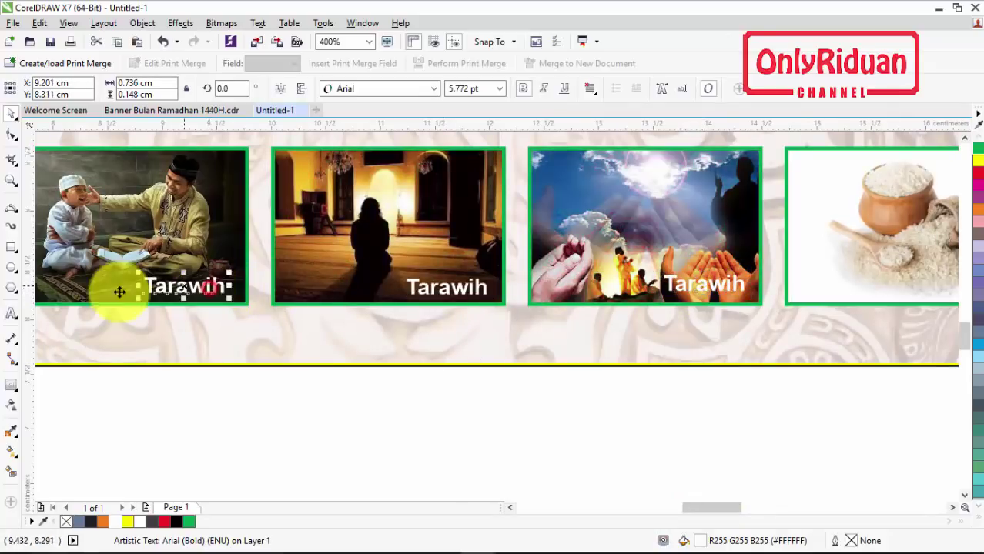
{"action": "left_click", "coordinate": [11, 315]}
{"action": "key", "text": "BackSpace"}
{"action": "key", "text": "BackSpace"}
{"action": "key", "text": "BackSpace"}
{"action": "key", "text": "BackSpace"}
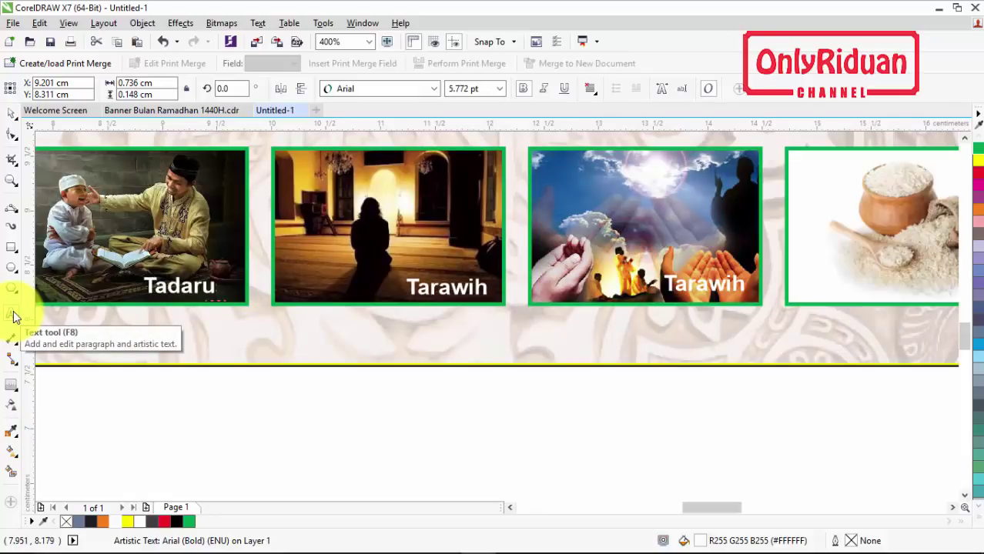
{"action": "left_click", "coordinate": [466, 287]}
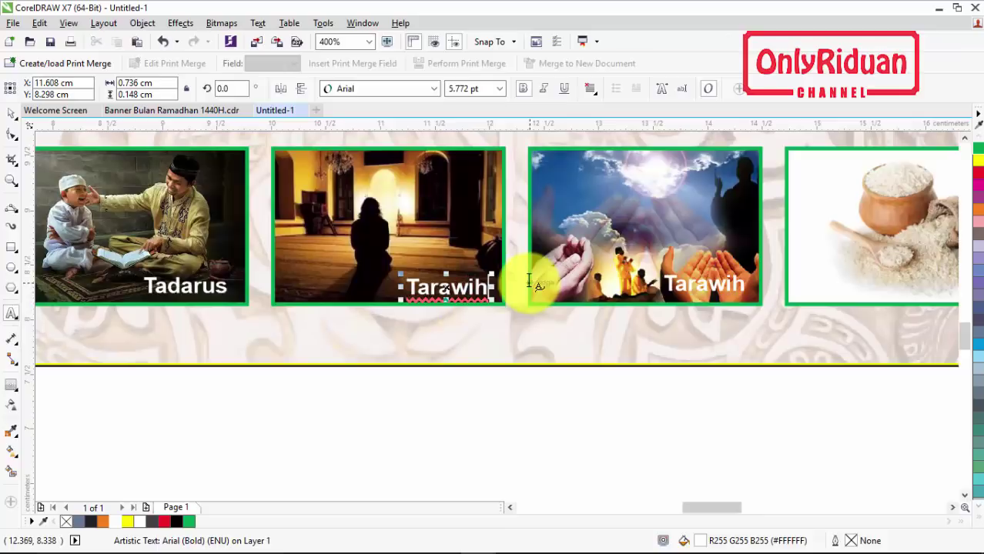
{"action": "key", "text": "BackSpace"}
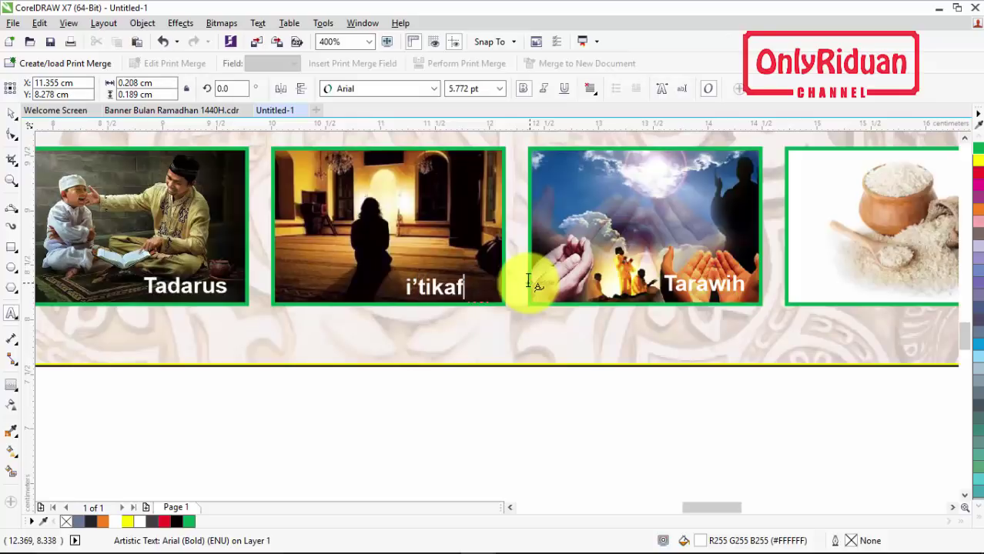
{"action": "key", "text": "Escape"}
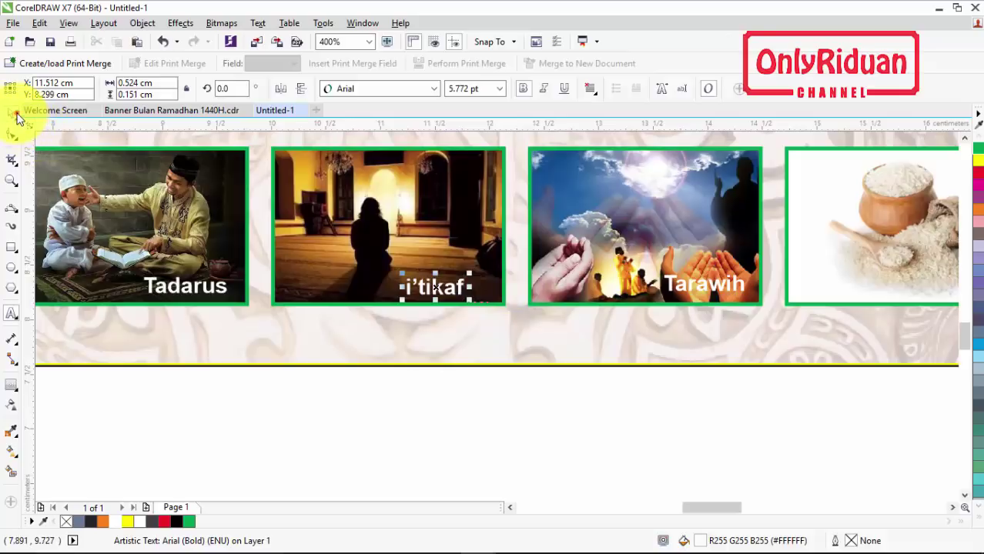
- Change the fifth picture's caption to "Berdo'a"
{"action": "left_click", "coordinate": [16, 114]}
{"action": "left_click", "coordinate": [701, 286]}
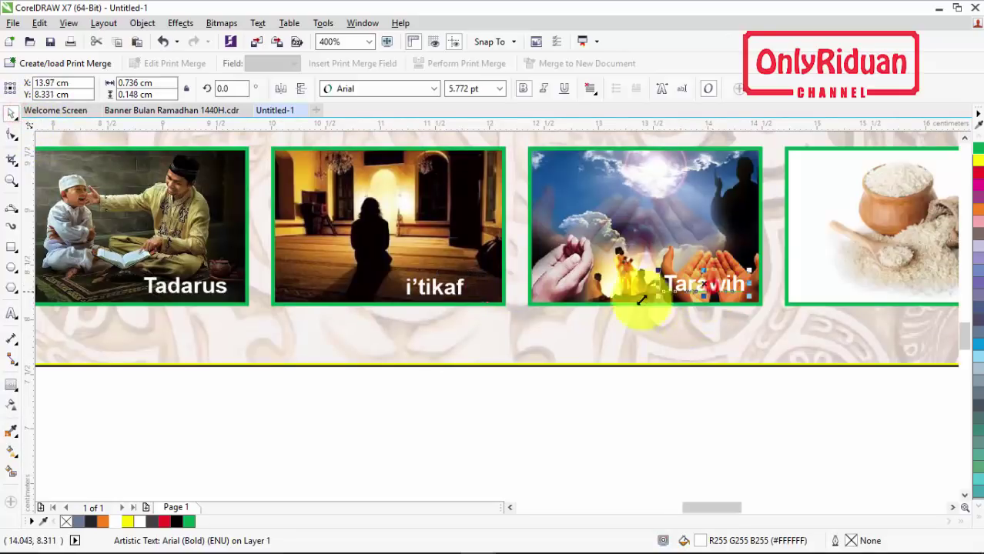
{"action": "left_click", "coordinate": [14, 314]}
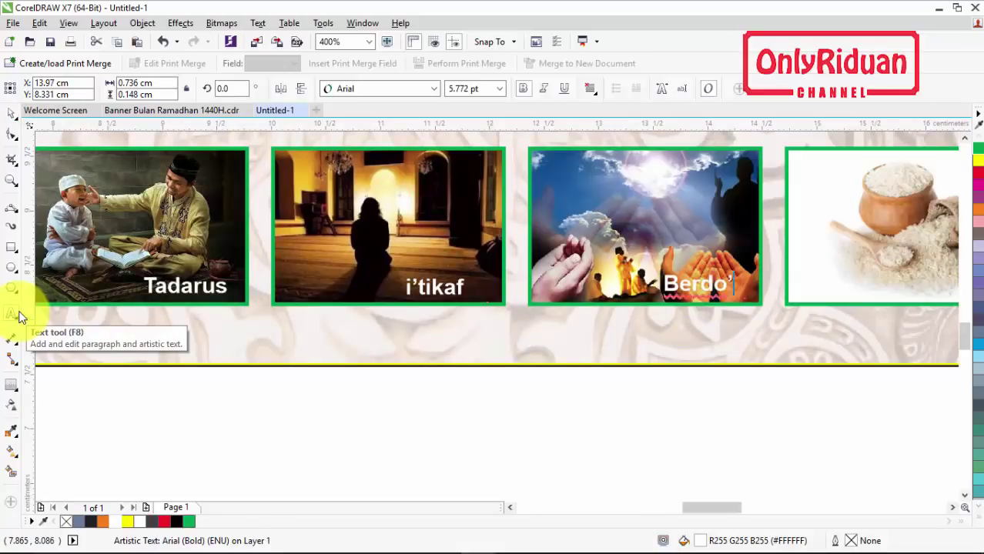
- Copy the Berdo'a caption to the sixth picture's lower-right corner as a black caption reading "Zakat"
{"action": "left_click", "coordinate": [952, 508]}
{"action": "left_click", "coordinate": [953, 508]}
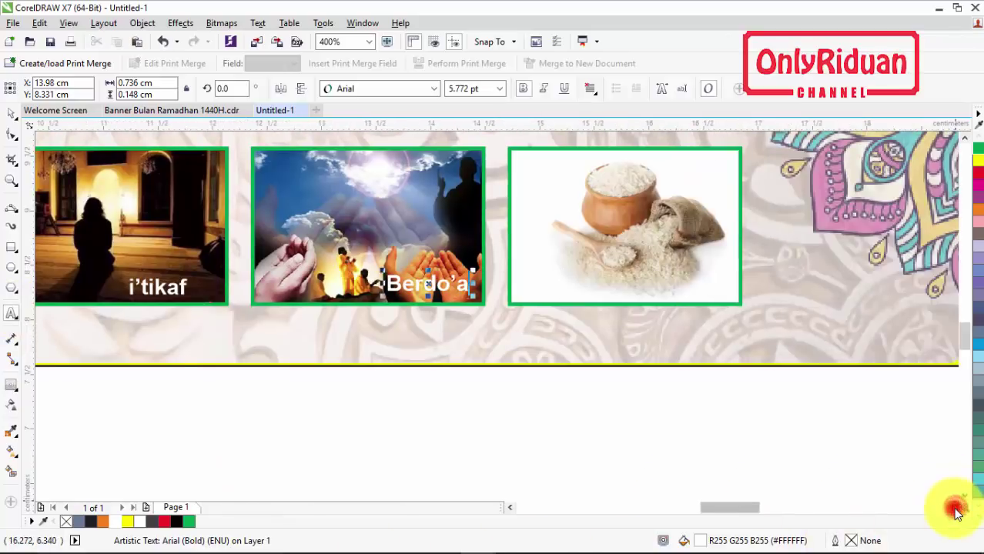
{"action": "left_click", "coordinate": [11, 115]}
{"action": "left_click_drag", "start_coordinate": [425, 286], "coordinate": [689, 284]}
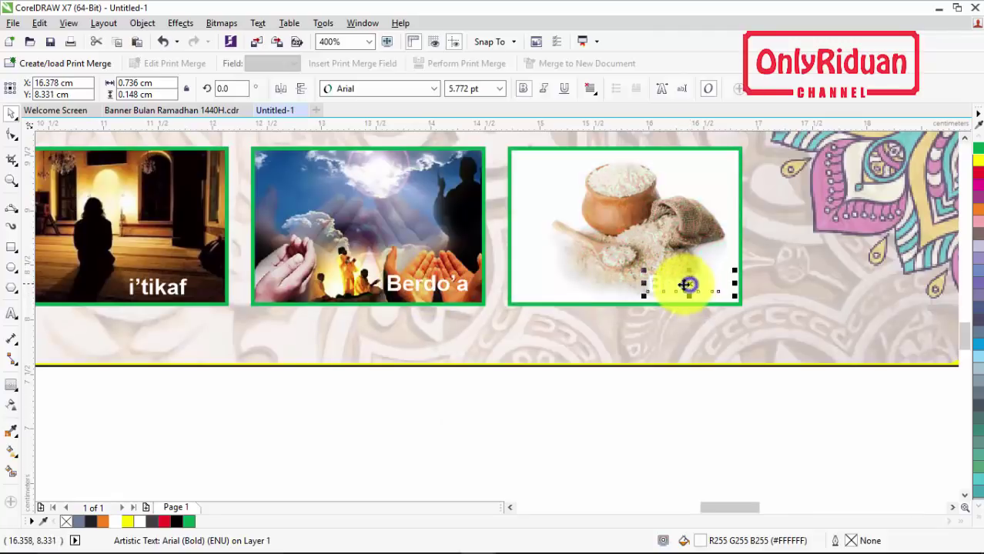
{"action": "left_click", "coordinate": [176, 522]}
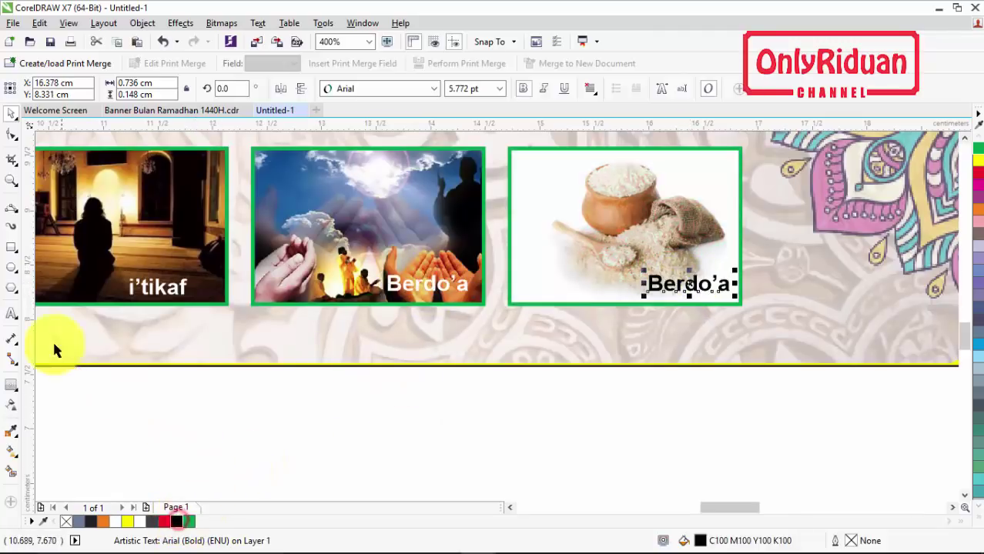
{"action": "left_click", "coordinate": [14, 316]}
{"action": "key", "text": "BackSpace"}
{"action": "key", "text": "BackSpace"}
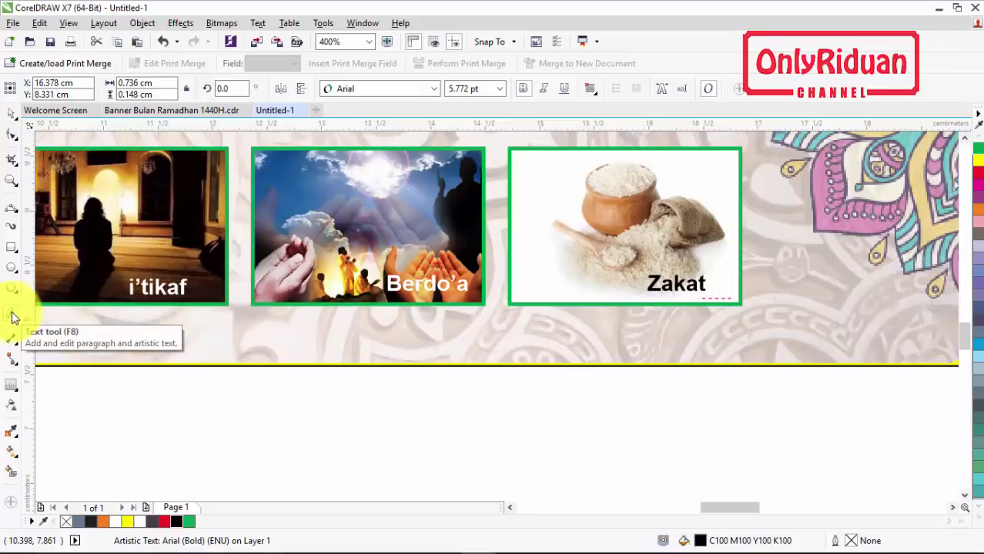
- Select all six picture captions and align their centers horizontally on one line
{"action": "scroll", "coordinate": [366, 362], "scroll_direction": "down", "scroll_amount": 1}
{"action": "scroll", "coordinate": [347, 383], "scroll_direction": "down", "scroll_amount": 1}
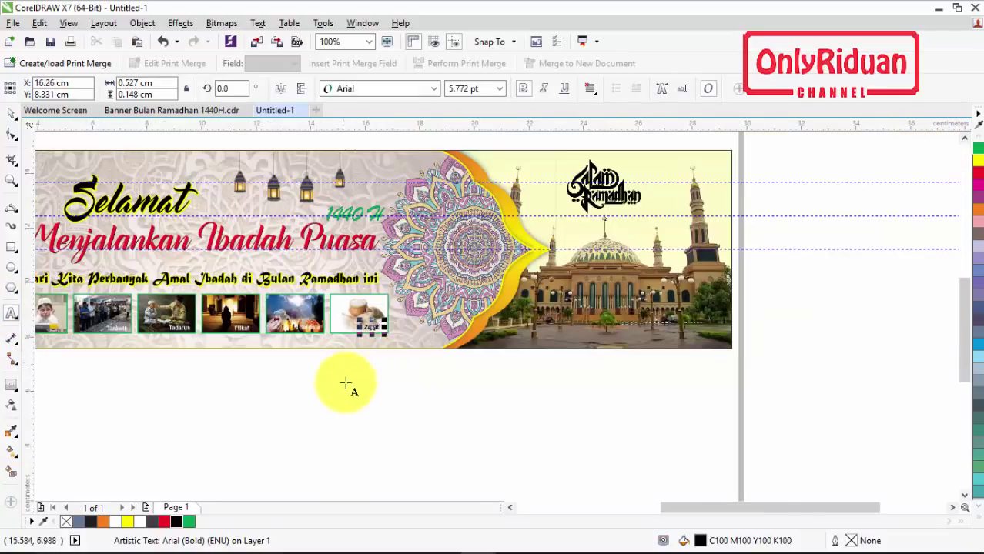
{"action": "left_click", "coordinate": [510, 507]}
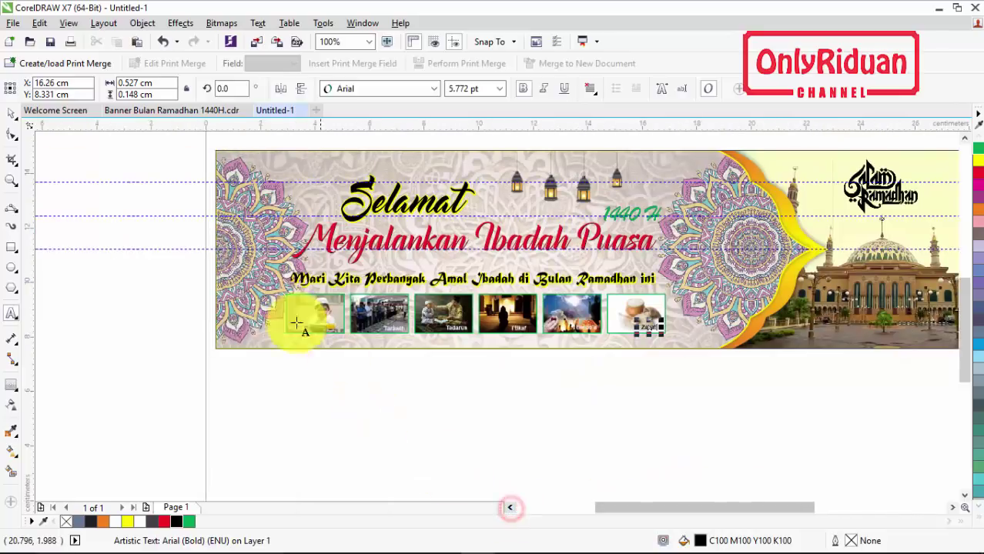
{"action": "left_click", "coordinate": [11, 180]}
{"action": "left_click_drag", "start_coordinate": [260, 279], "coordinate": [692, 375]}
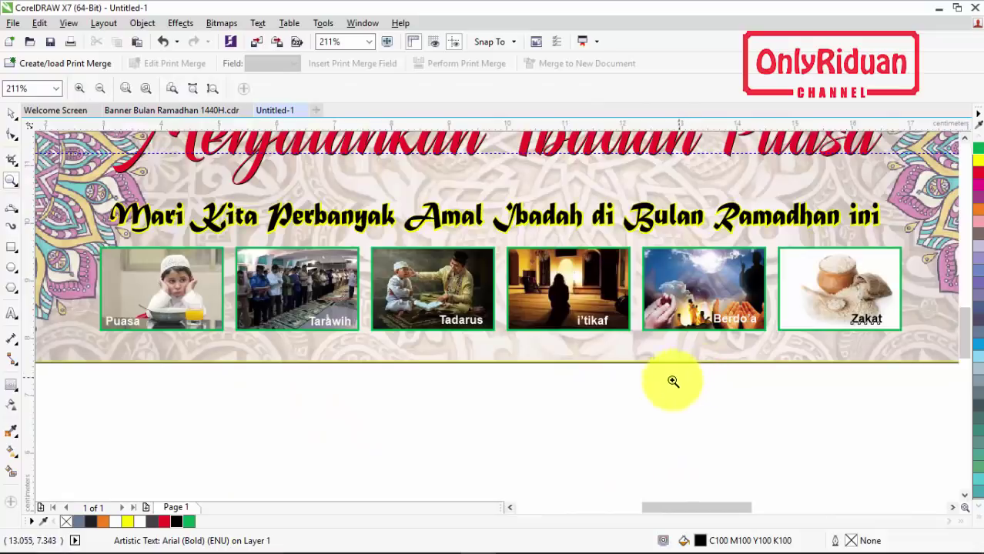
{"action": "left_click", "coordinate": [9, 113]}
{"action": "left_click", "coordinate": [523, 416]}
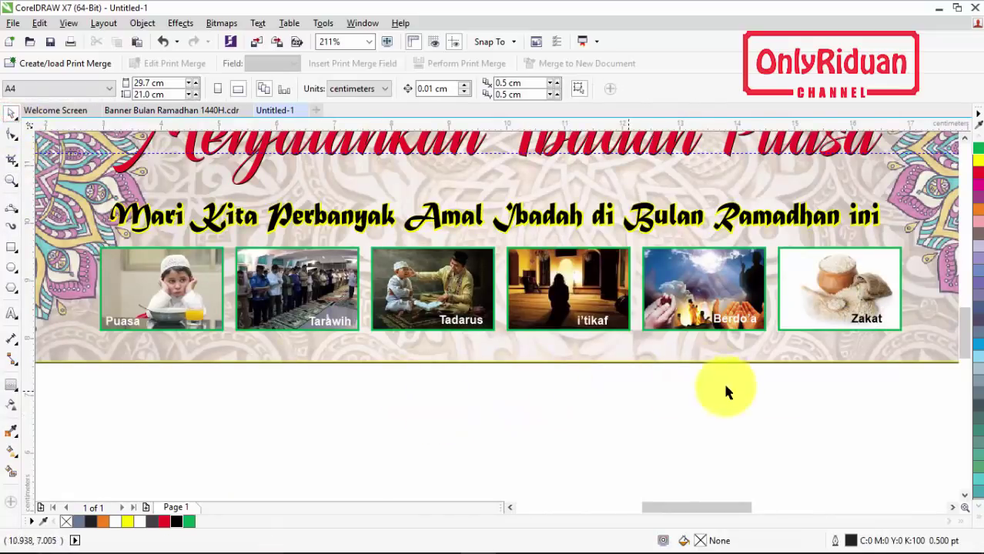
{"action": "left_click_drag", "start_coordinate": [921, 384], "coordinate": [78, 293]}
{"action": "key", "text": "e"}
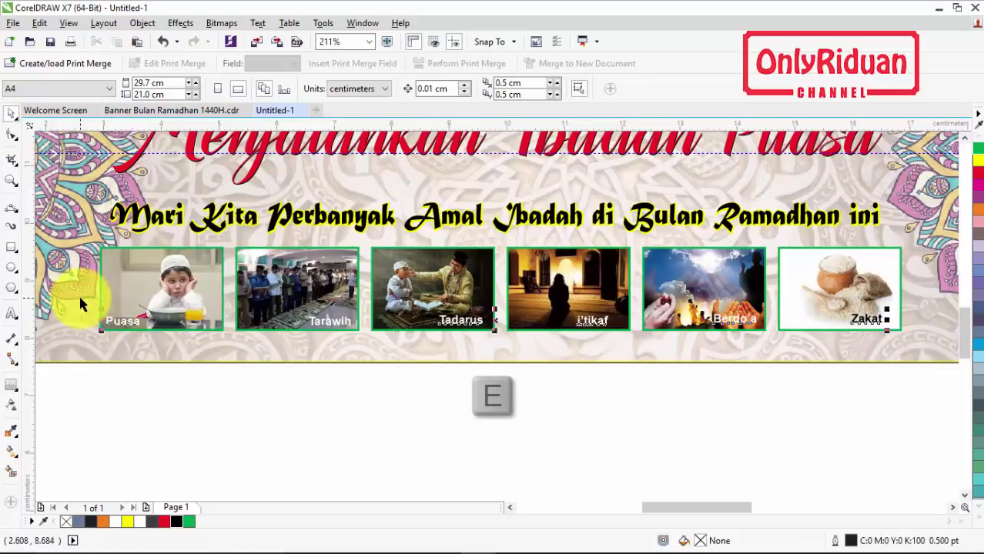
{"action": "left_click", "coordinate": [584, 430]}
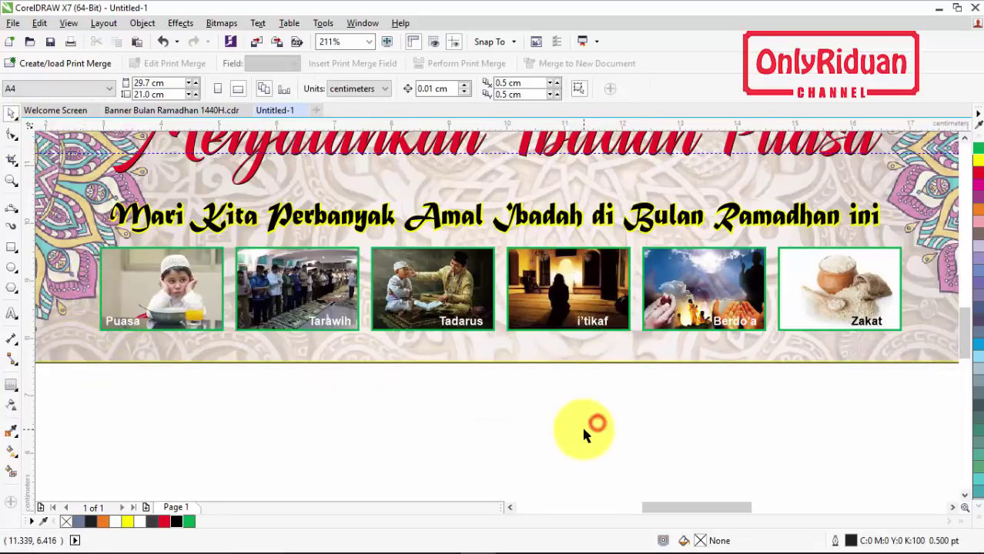
- Copy the Berdo'a caption to the lower middle of the mosque photo and change its text to "Islamic Center Samarinda"
{"action": "scroll", "coordinate": [565, 381], "scroll_direction": "down", "scroll_amount": 3}
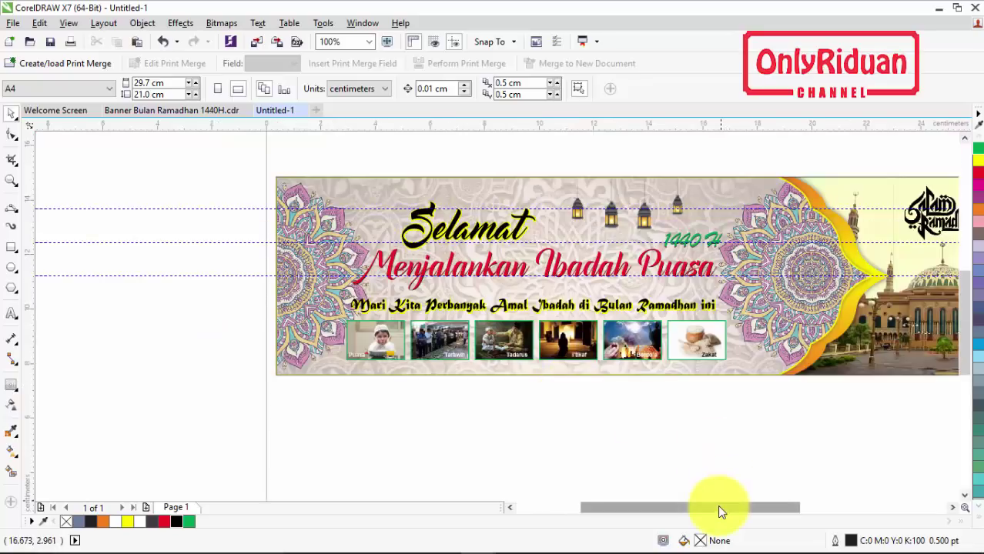
{"action": "left_click_drag", "start_coordinate": [717, 505], "coordinate": [762, 496]}
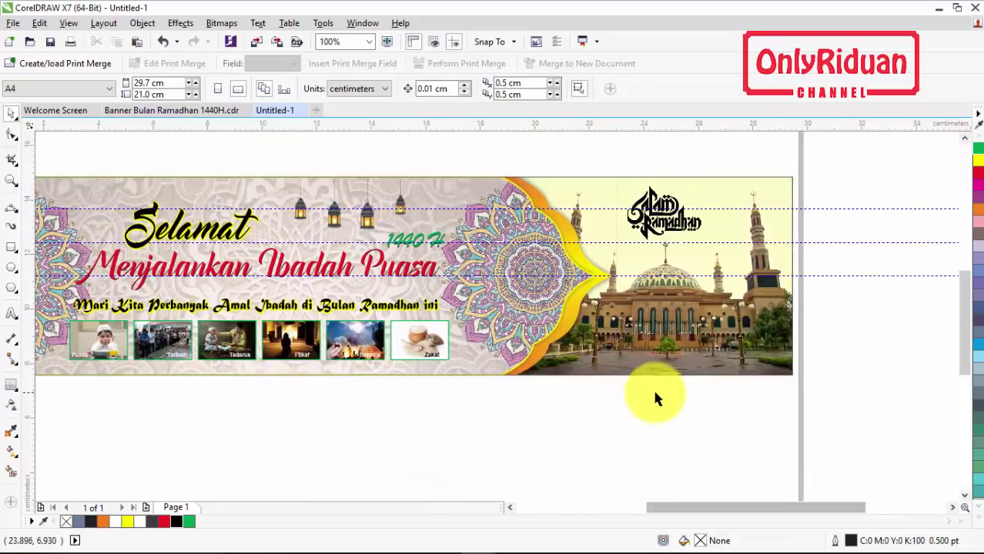
{"action": "scroll", "coordinate": [681, 393], "scroll_direction": "up", "scroll_amount": 2}
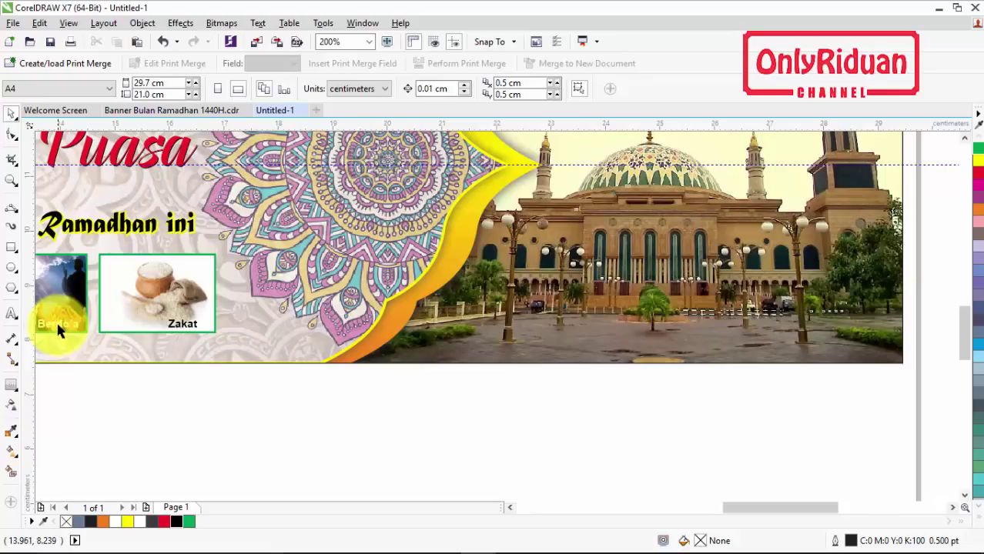
{"action": "left_click", "coordinate": [58, 327]}
{"action": "left_click_drag", "start_coordinate": [281, 370], "coordinate": [651, 346]}
{"action": "left_click", "coordinate": [12, 314]}
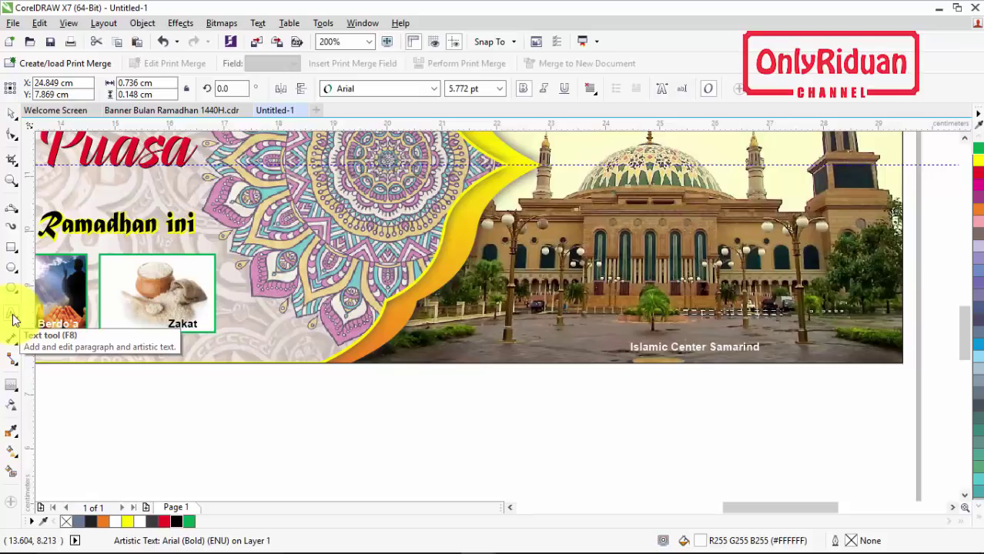
- Enlarge the Islamic Center Samarinda caption to about 6.9 pt and adjust its position below the mosque
{"action": "left_click", "coordinate": [11, 114]}
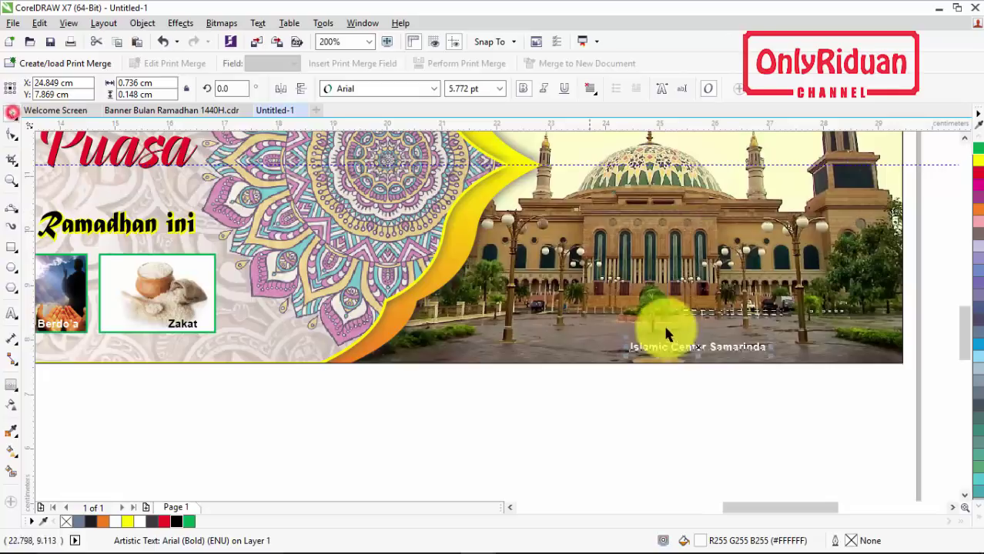
{"action": "left_click", "coordinate": [639, 344]}
{"action": "mouse_move", "coordinate": [638, 344]}
{"action": "left_mouse_down"}
{"action": "mouse_move", "coordinate": [593, 327]}
{"action": "mouse_move", "coordinate": [659, 358]}
{"action": "mouse_move", "coordinate": [684, 351]}
{"action": "mouse_move", "coordinate": [656, 348]}
{"action": "left_mouse_up"}
- Select every object of the banner and group them all together
{"action": "scroll", "coordinate": [657, 349], "scroll_direction": "down", "scroll_amount": 1}
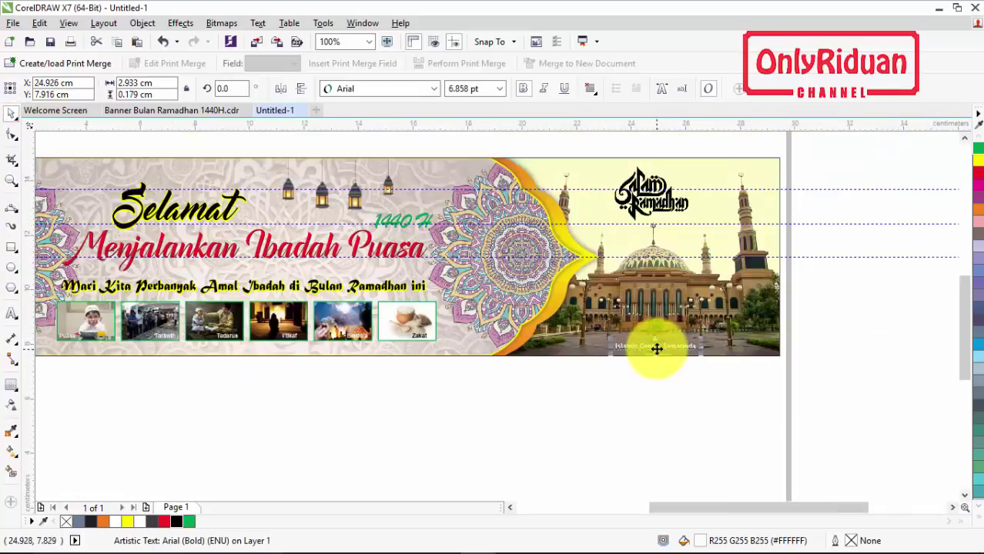
{"action": "left_click", "coordinate": [11, 181]}
{"action": "left_click", "coordinate": [146, 88]}
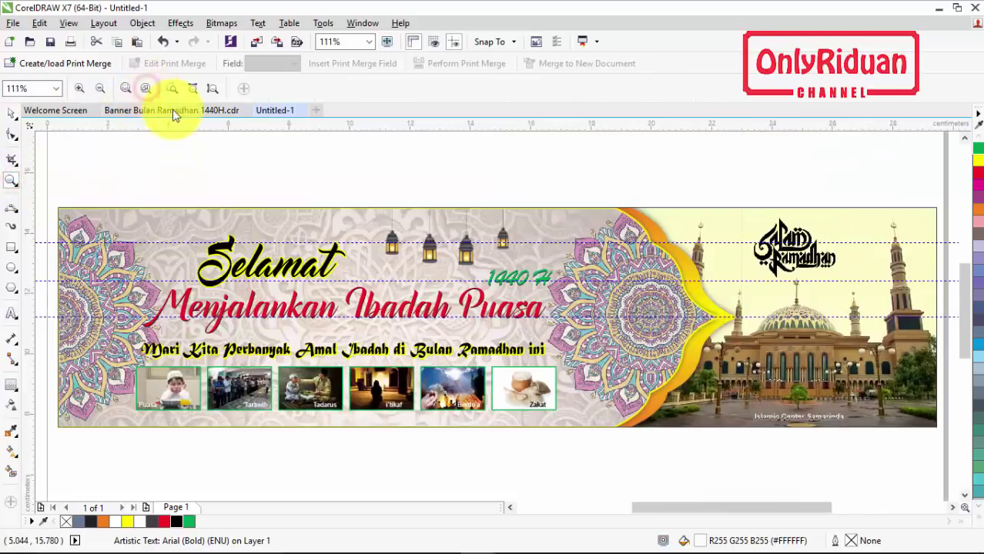
{"action": "left_click", "coordinate": [11, 113]}
{"action": "left_click", "coordinate": [202, 162]}
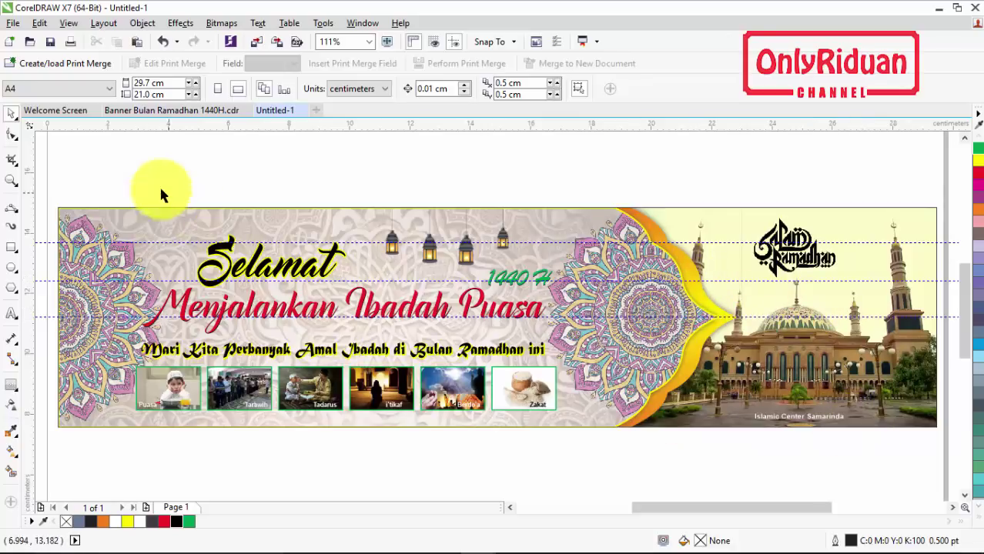
{"action": "left_click_drag", "start_coordinate": [51, 192], "coordinate": [943, 436]}
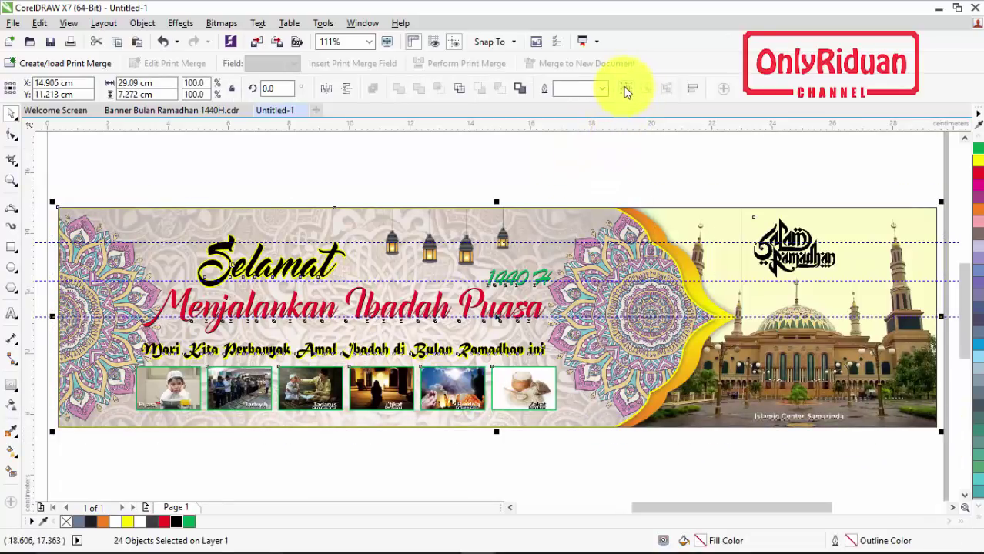
{"action": "key", "text": "ctrl+g"}
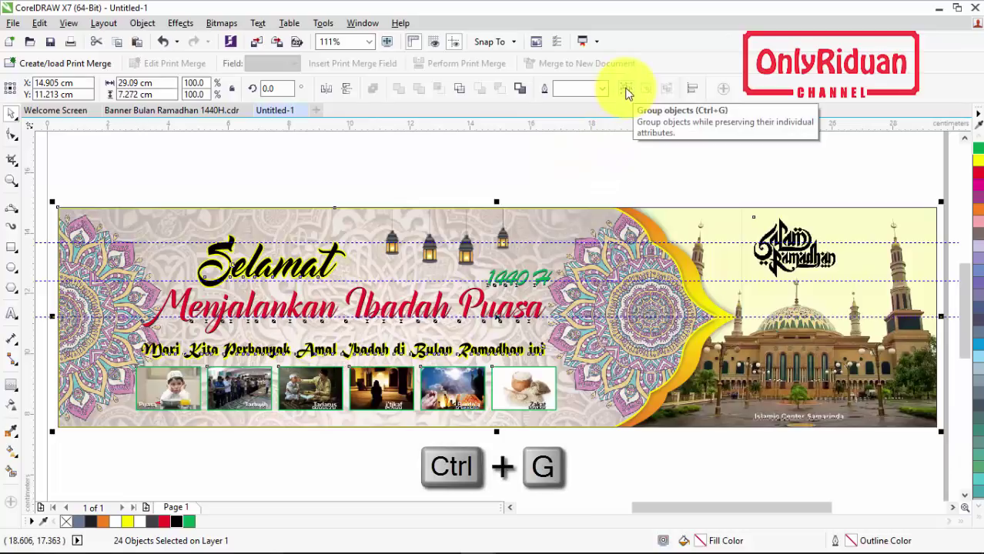
{"action": "left_click", "coordinate": [626, 89]}
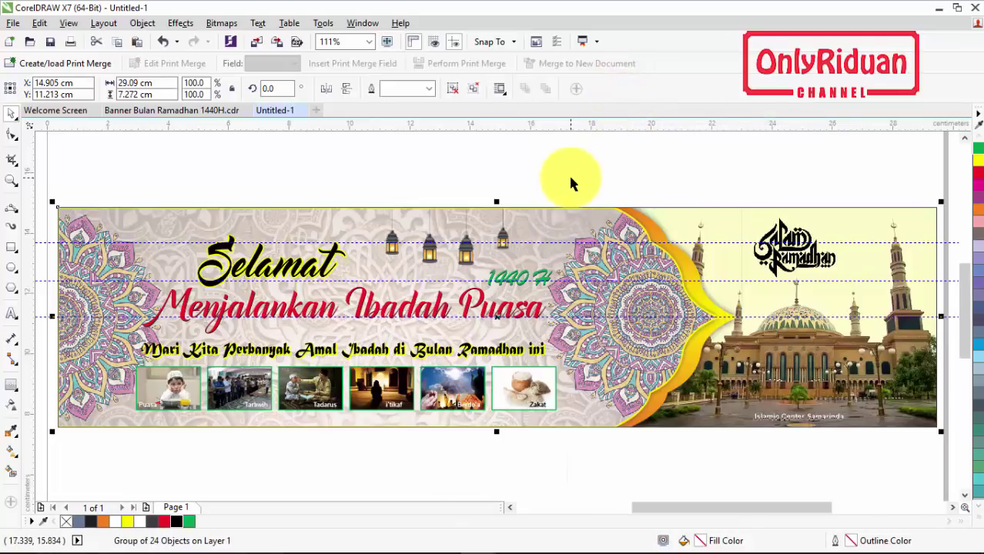
- Start exporting the grouped banner and choose the CETAk folder in Pictures as the destination
{"action": "left_click", "coordinate": [13, 23]}
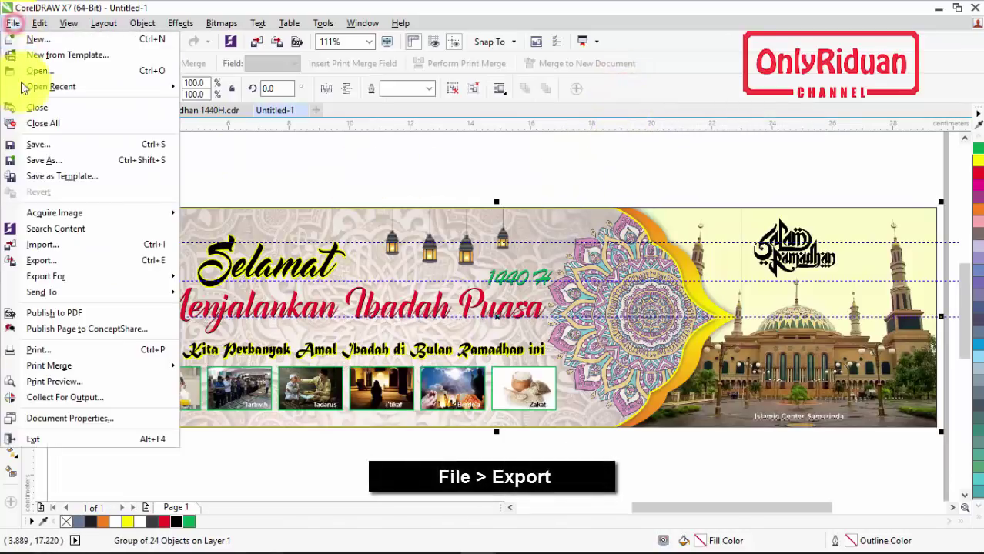
{"action": "left_click", "coordinate": [62, 259]}
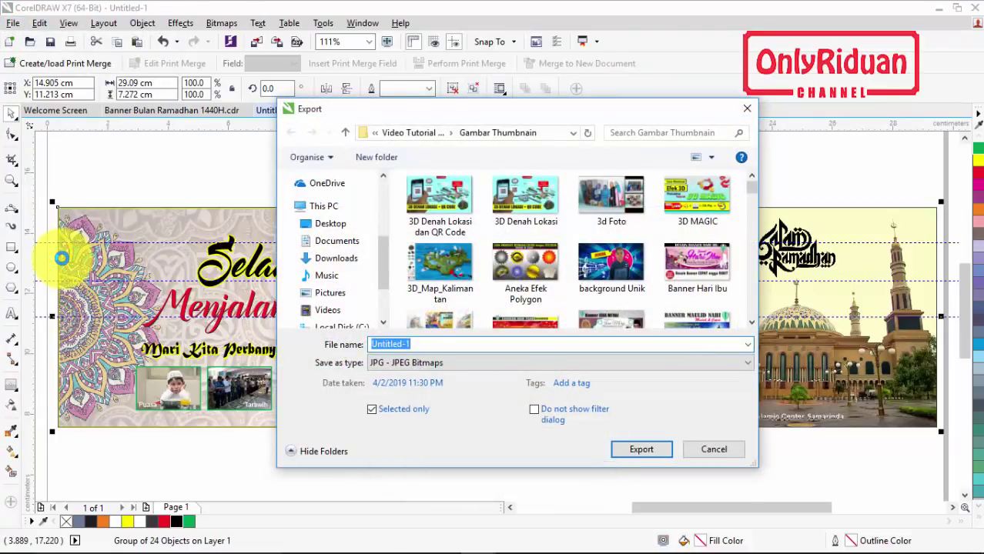
{"action": "left_click", "coordinate": [339, 293]}
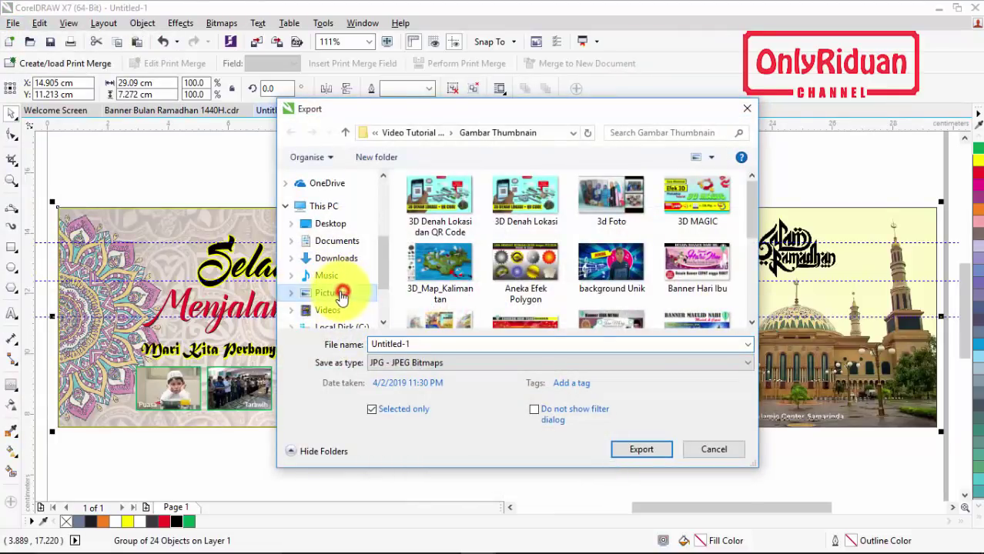
{"action": "left_click", "coordinate": [616, 212]}
{"action": "double_click", "coordinate": [616, 212]}
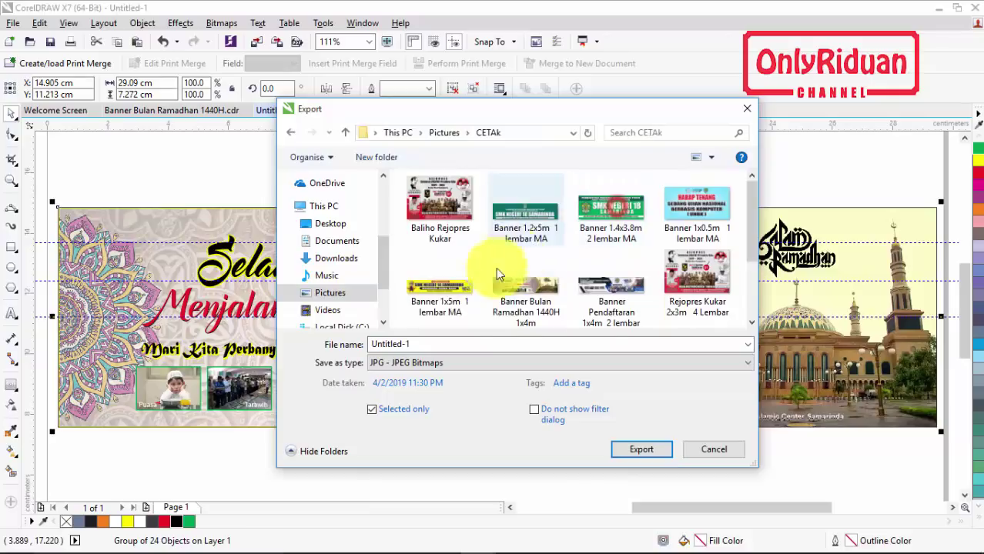
- Export the banner as a JPG over the existing file "Banner Bulan Ramadhan 1440H 1x4m" and accept replacing it
{"action": "left_click_drag", "start_coordinate": [753, 208], "coordinate": [755, 269]}
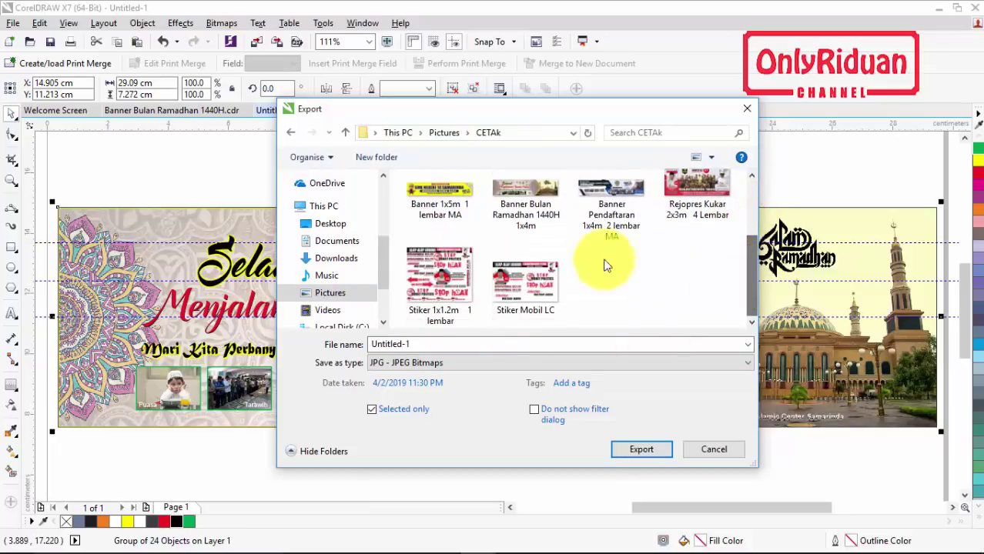
{"action": "left_click", "coordinate": [516, 194]}
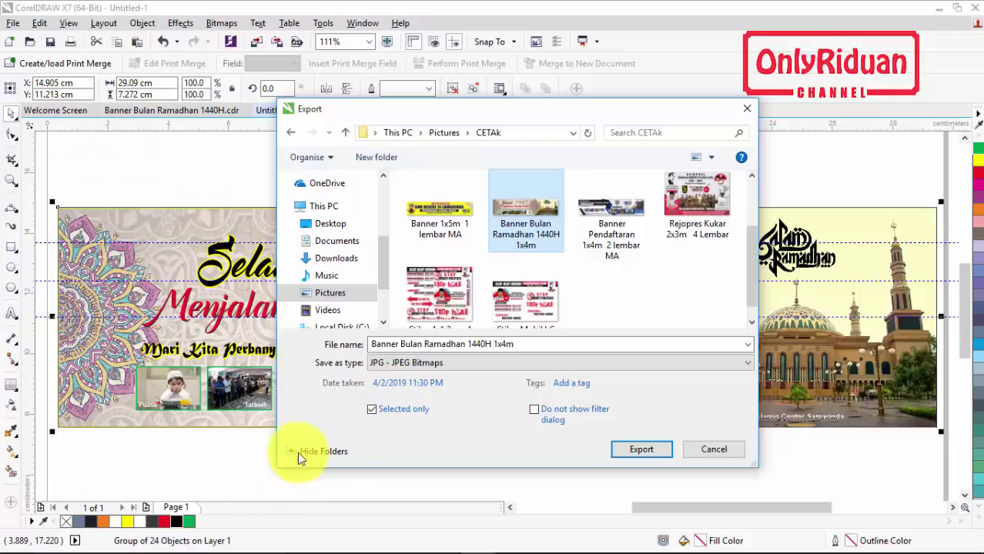
{"action": "left_click", "coordinate": [374, 411]}
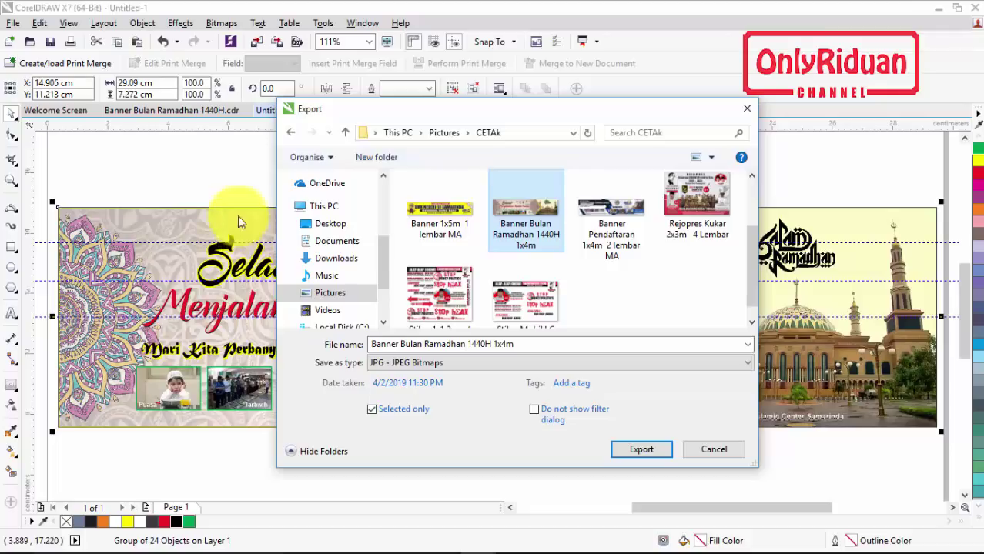
{"action": "left_click", "coordinate": [373, 411]}
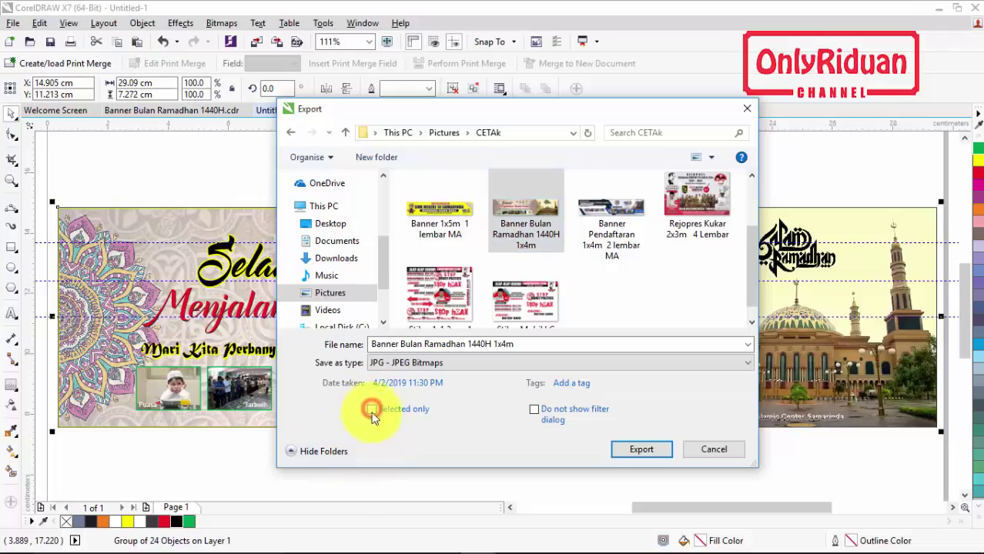
{"action": "left_click", "coordinate": [637, 450]}
{"action": "left_click", "coordinate": [529, 284]}
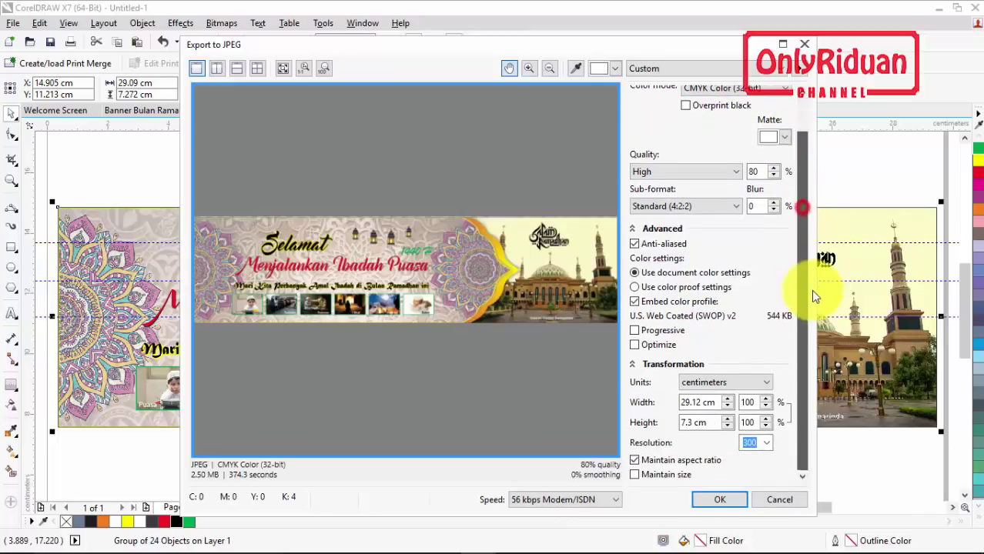
- Set the JPEG export resolution to 96 and its width to 400 cm, keeping the aspect ratio
{"action": "scroll", "coordinate": [808, 289], "scroll_direction": "down", "scroll_amount": 2}
{"action": "left_click", "coordinate": [766, 444]}
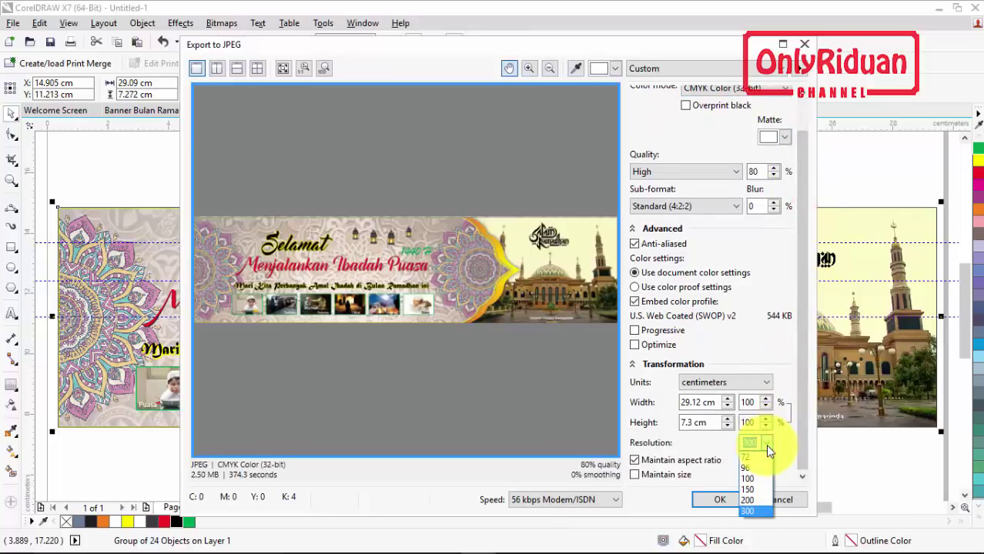
{"action": "left_click", "coordinate": [754, 462]}
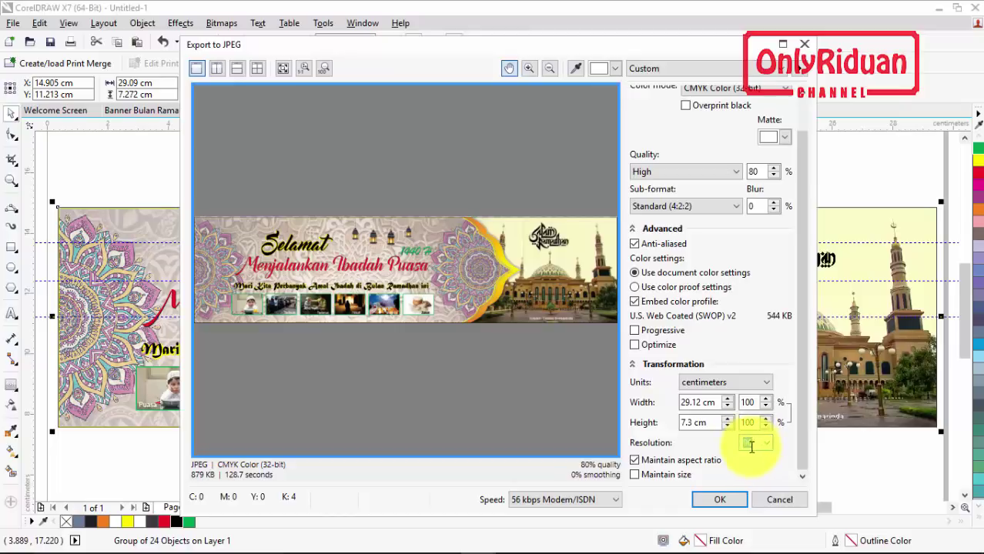
{"action": "left_click", "coordinate": [751, 445]}
{"action": "left_click", "coordinate": [701, 401]}
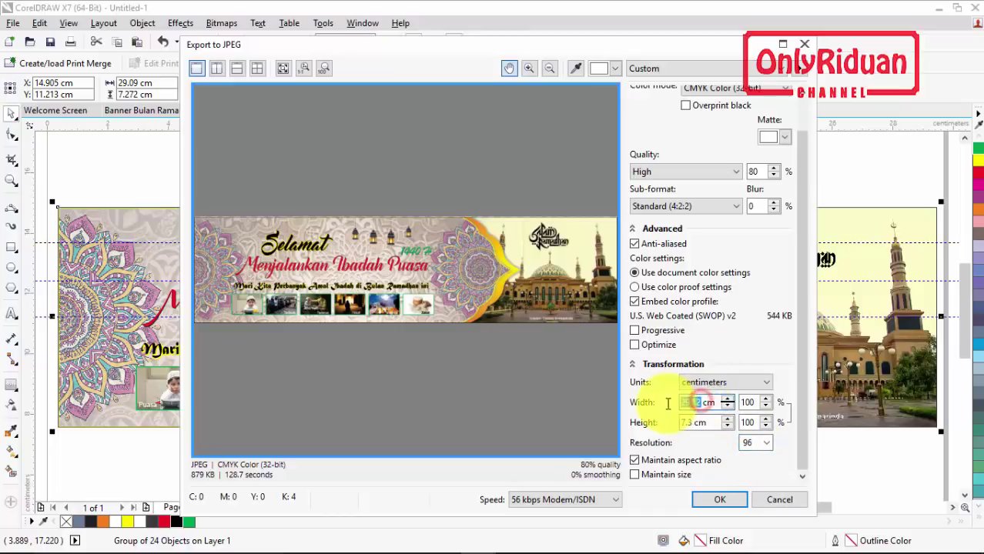
{"action": "type", "text": "400"}
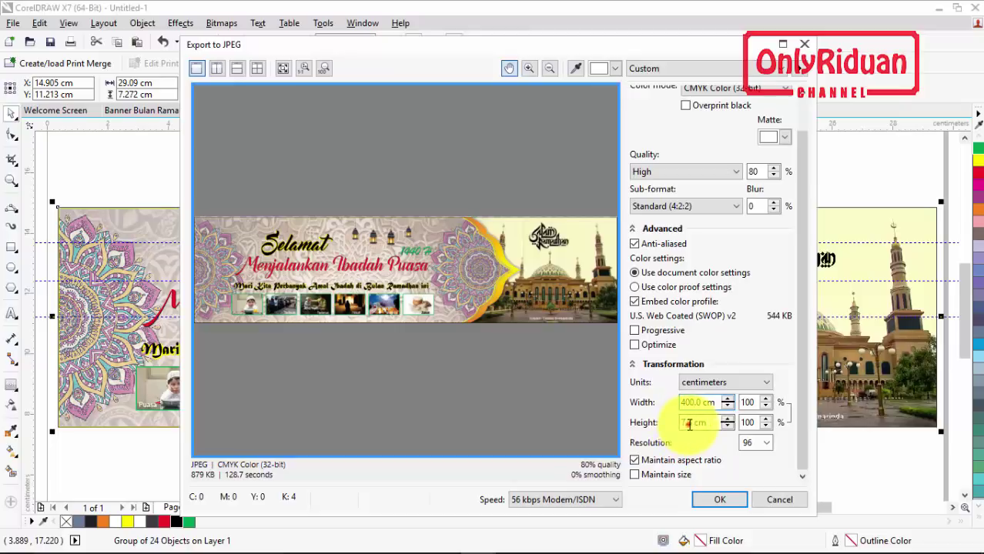
{"action": "left_click", "coordinate": [690, 425]}
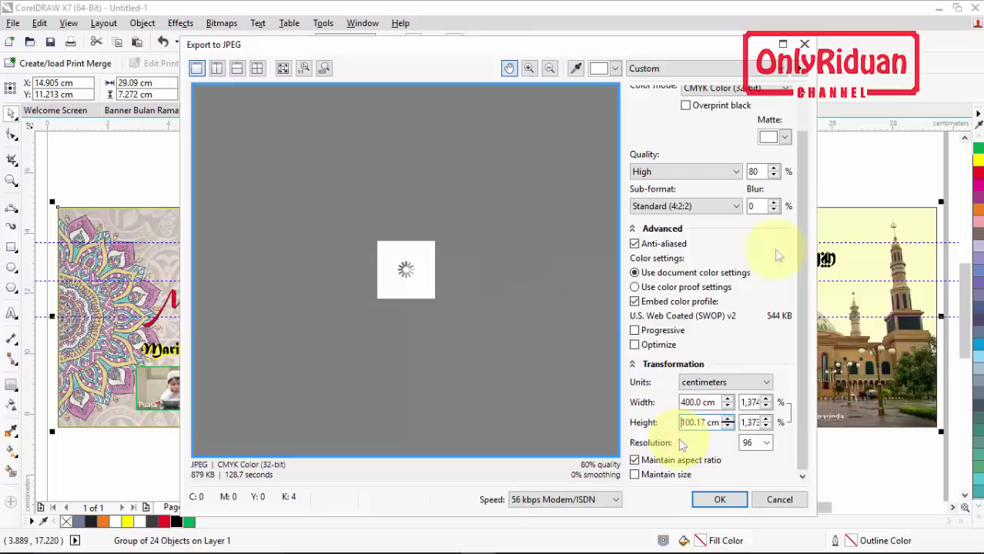
- Review the JPEG color settings and inspect the enlarged preview of the ornament, greeting texts, captioned pictures and mosque photo
{"action": "left_click_drag", "start_coordinate": [799, 249], "coordinate": [802, 204]}
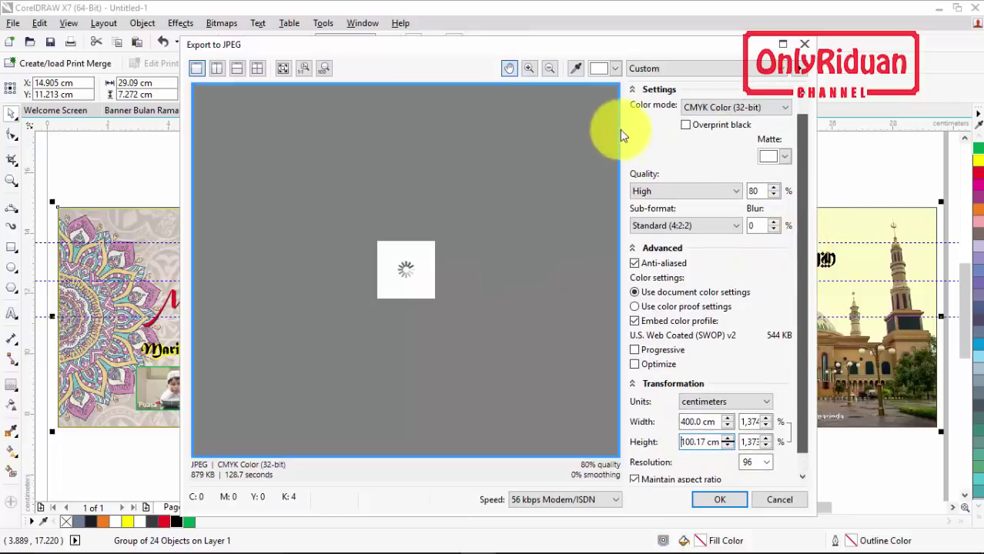
{"action": "scroll", "coordinate": [732, 126], "scroll_direction": "up", "scroll_amount": 1}
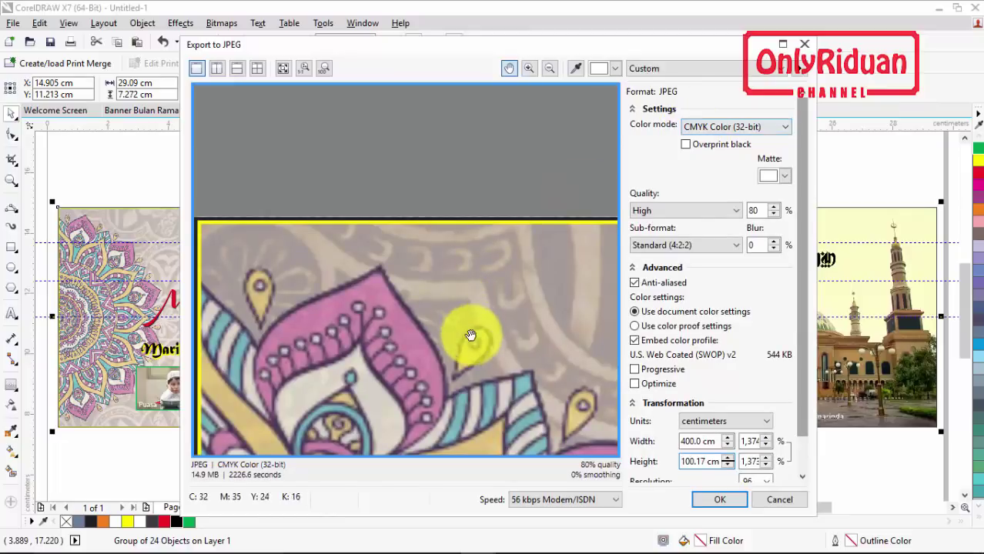
{"action": "left_click_drag", "start_coordinate": [469, 330], "coordinate": [428, 226]}
{"action": "left_click_drag", "start_coordinate": [494, 329], "coordinate": [355, 162]}
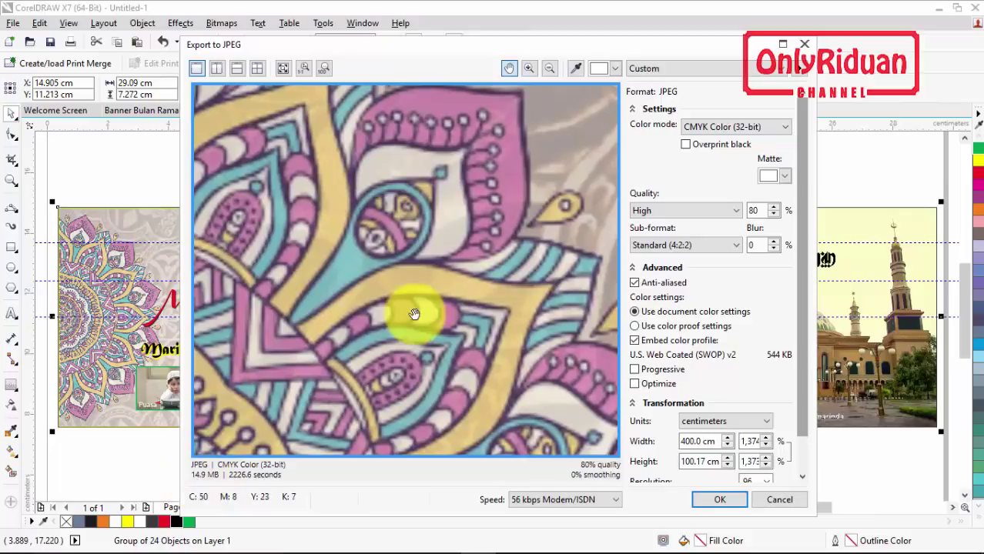
{"action": "left_click_drag", "start_coordinate": [413, 308], "coordinate": [417, 216]}
{"action": "scroll", "coordinate": [417, 216], "scroll_direction": "down", "scroll_amount": 4}
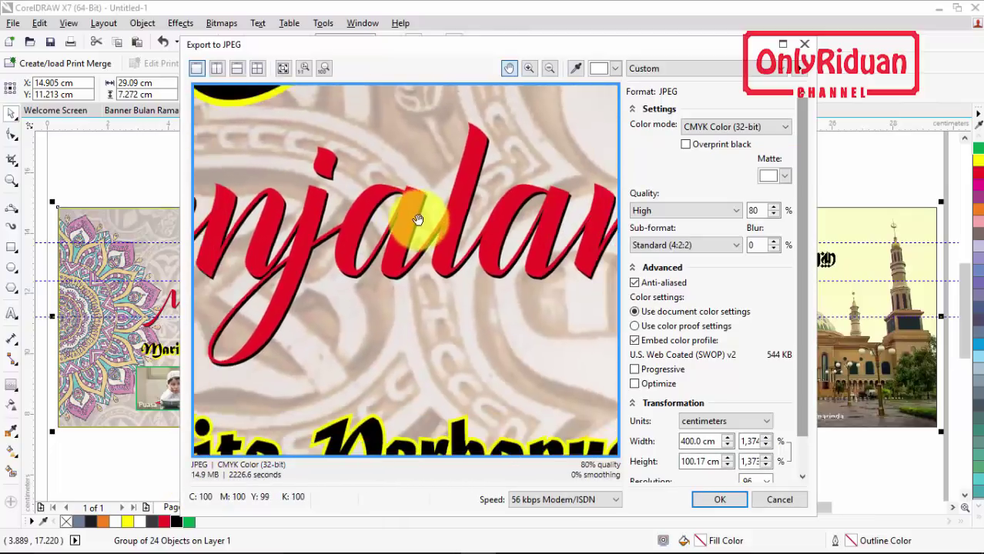
{"action": "scroll", "coordinate": [418, 224], "scroll_direction": "down", "scroll_amount": 2}
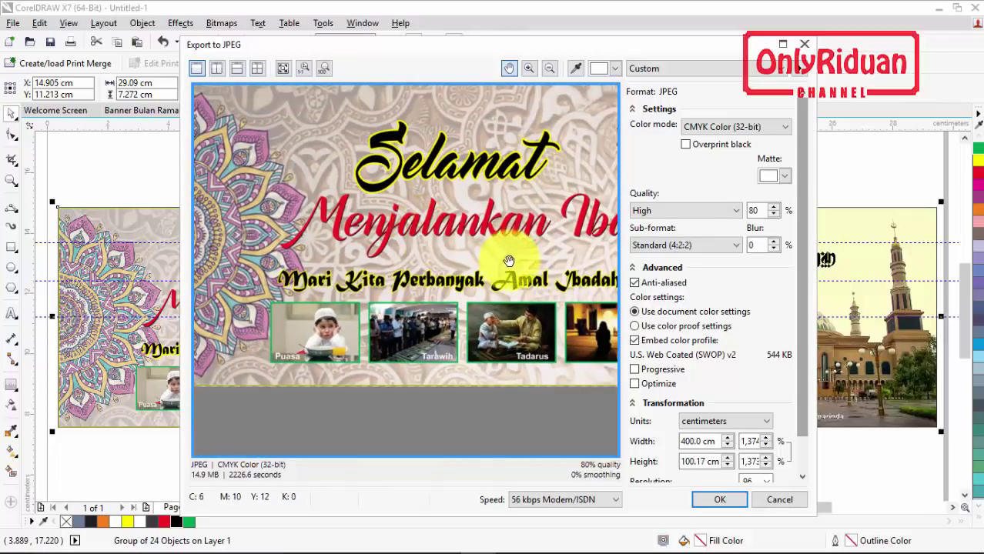
{"action": "left_click_drag", "start_coordinate": [509, 261], "coordinate": [457, 270]}
{"action": "scroll", "coordinate": [438, 304], "scroll_direction": "up", "scroll_amount": 5}
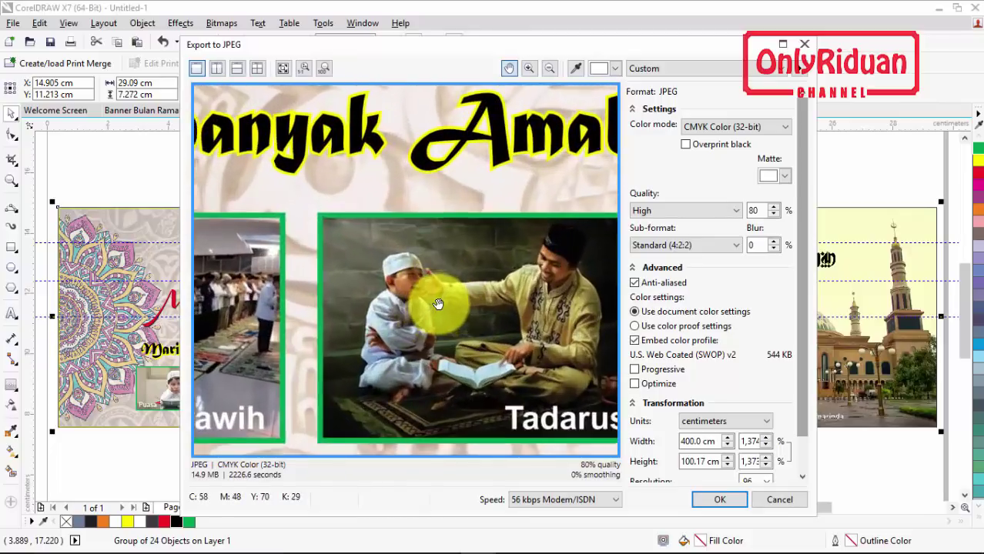
{"action": "left_click_drag", "start_coordinate": [391, 312], "coordinate": [254, 308]}
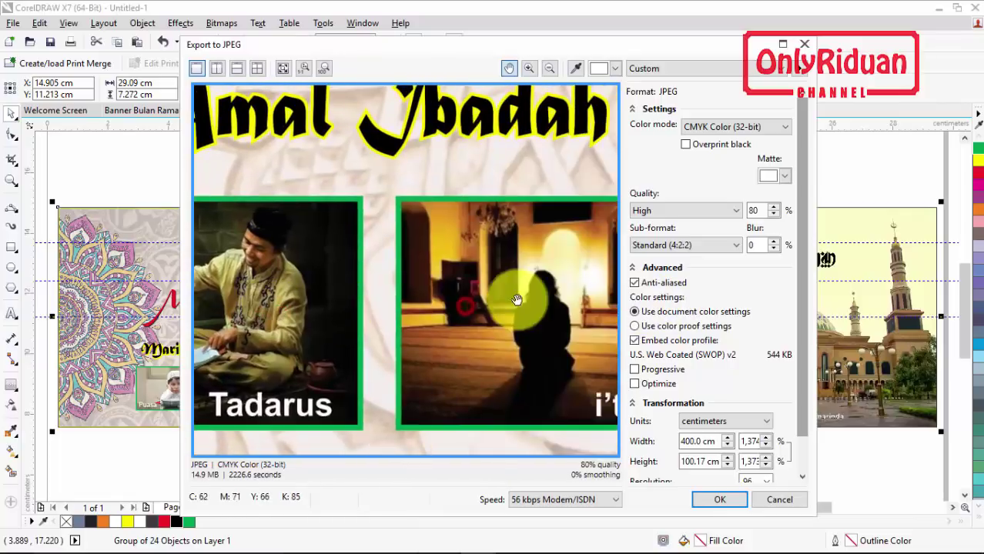
{"action": "left_click_drag", "start_coordinate": [567, 292], "coordinate": [248, 304]}
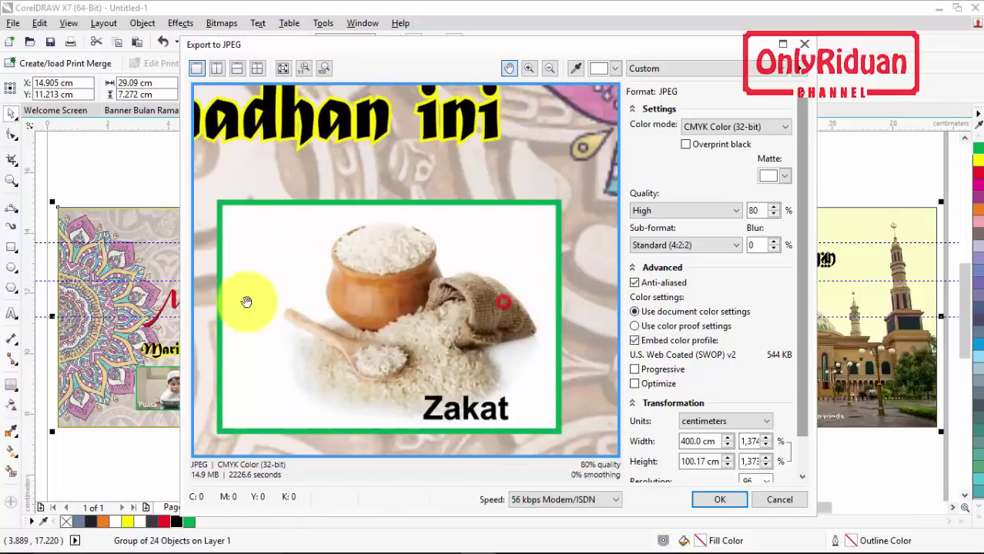
{"action": "left_click_drag", "start_coordinate": [312, 301], "coordinate": [275, 298]}
{"action": "left_click_drag", "start_coordinate": [514, 289], "coordinate": [374, 282]}
{"action": "left_click_drag", "start_coordinate": [586, 292], "coordinate": [392, 274]}
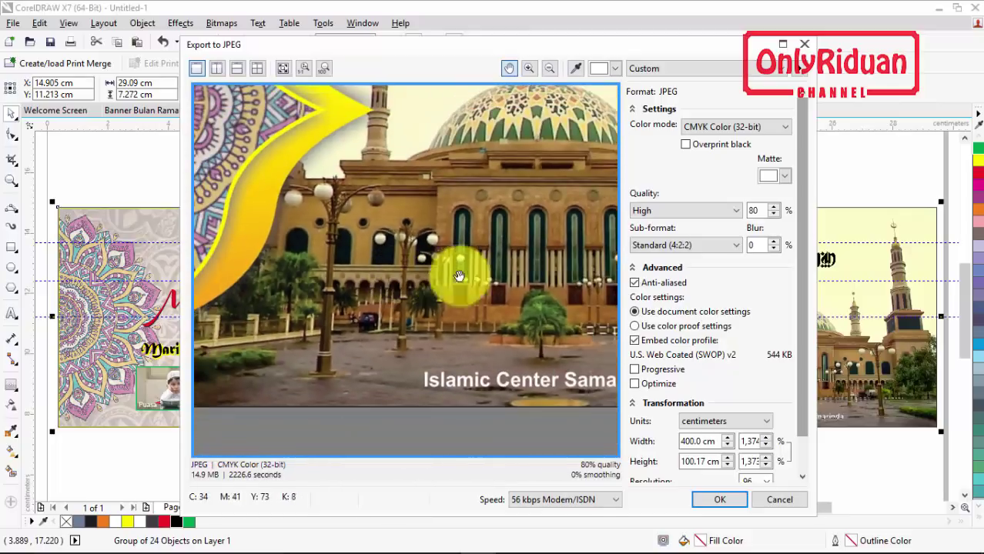
{"action": "left_click_drag", "start_coordinate": [504, 275], "coordinate": [270, 272]}
{"action": "left_click_drag", "start_coordinate": [462, 254], "coordinate": [353, 319]}
{"action": "left_click_drag", "start_coordinate": [231, 146], "coordinate": [439, 213]}
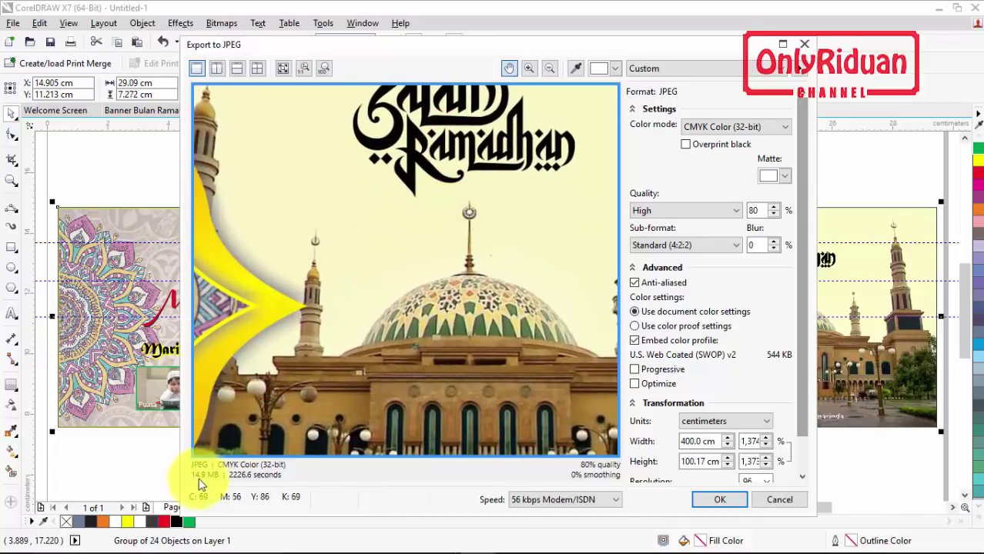
- Complete the JPEG export and open the exported "Banner Bulan Ramadhan 1440H 1x4m" image from the CETAk folder
{"action": "left_click", "coordinate": [721, 500]}
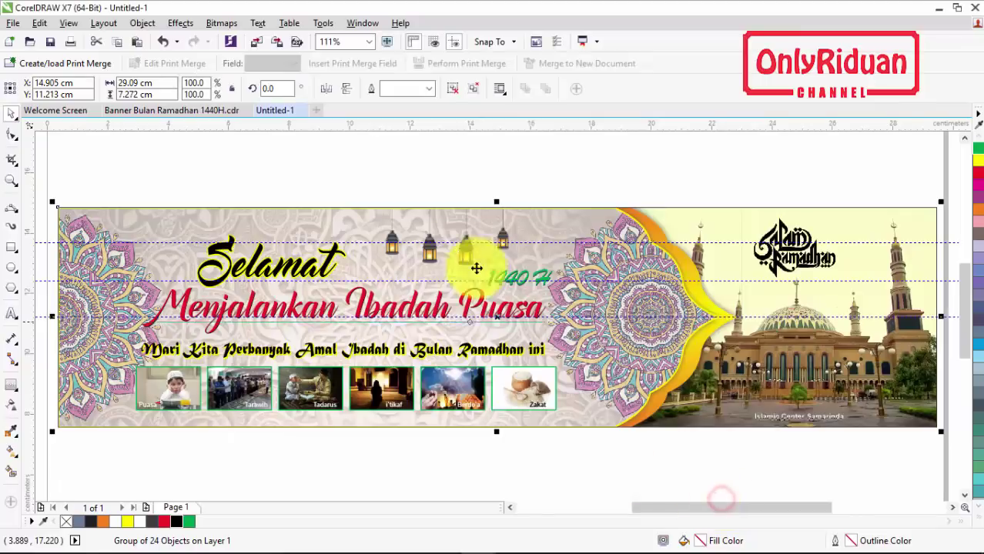
{"action": "left_click", "coordinate": [333, 539]}
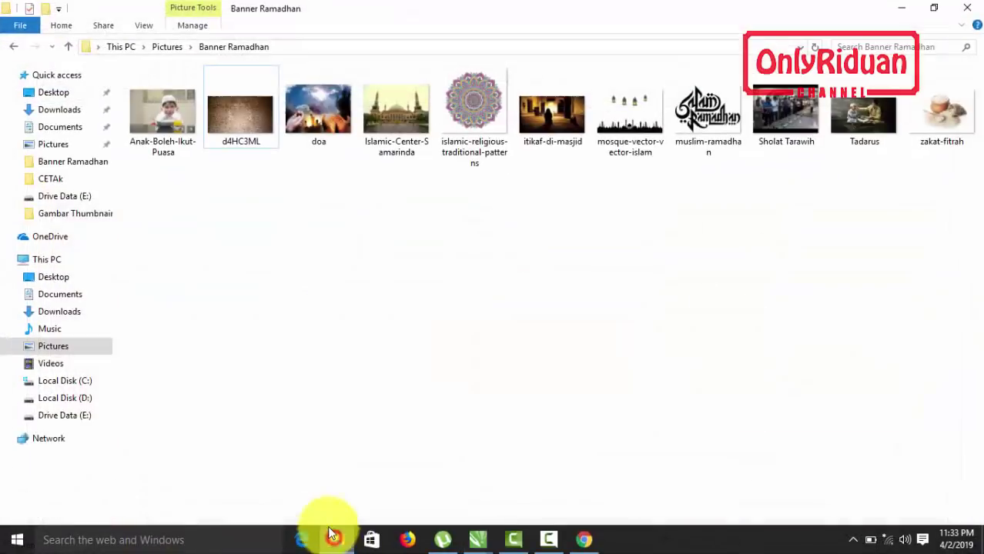
{"action": "left_click", "coordinate": [64, 349]}
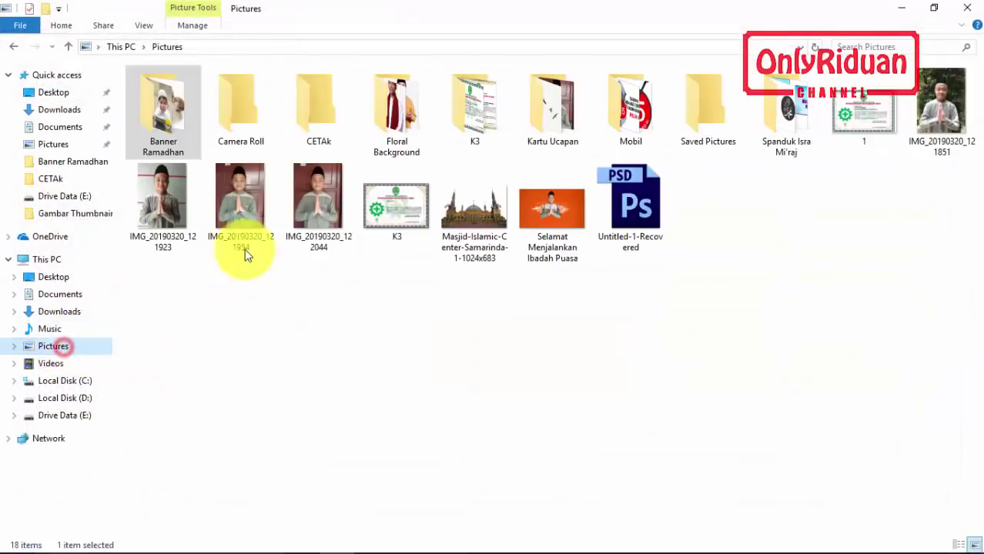
{"action": "double_click", "coordinate": [328, 114]}
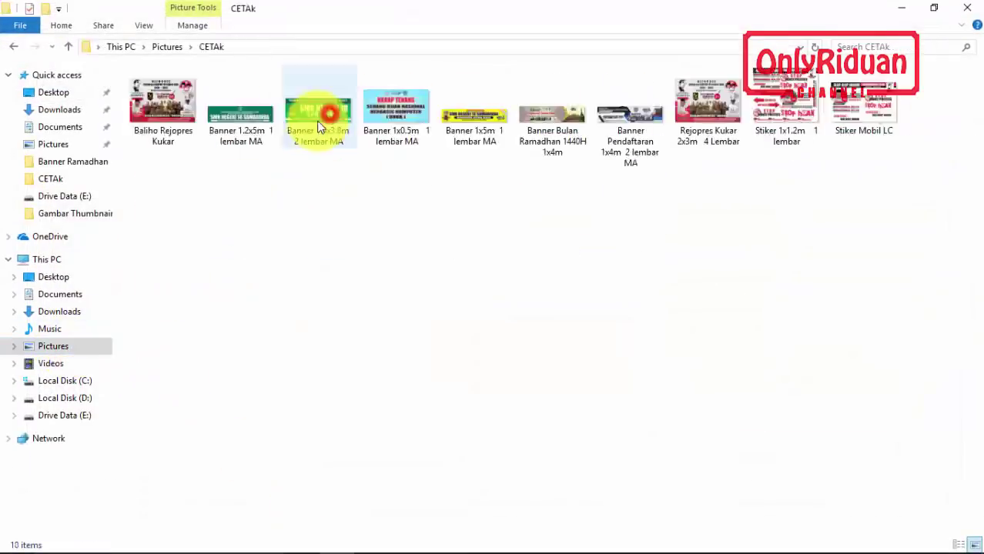
{"action": "double_click", "coordinate": [558, 114]}
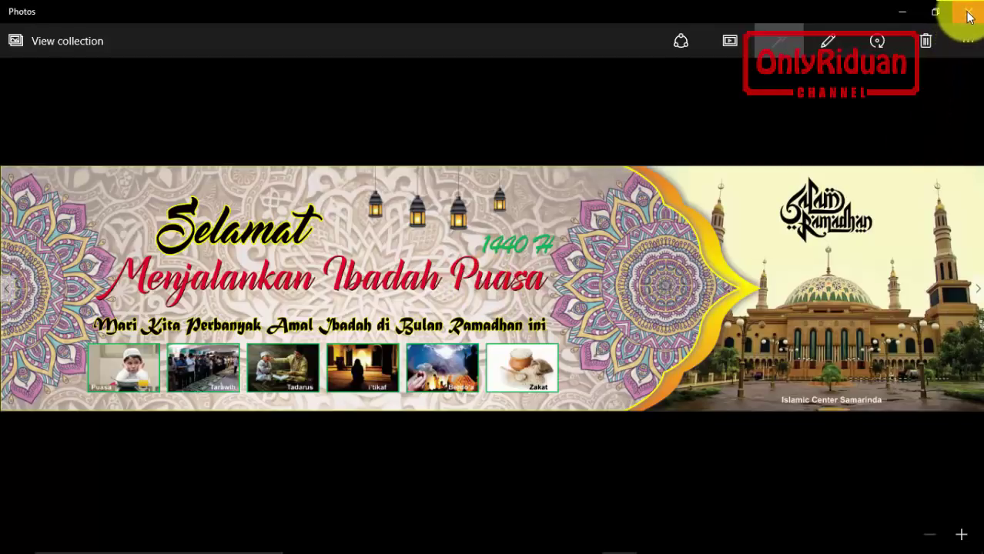
- Close the exported image in Photos and minimize File Explorer to return to CorelDRAW
{"action": "key", "text": "Escape"}
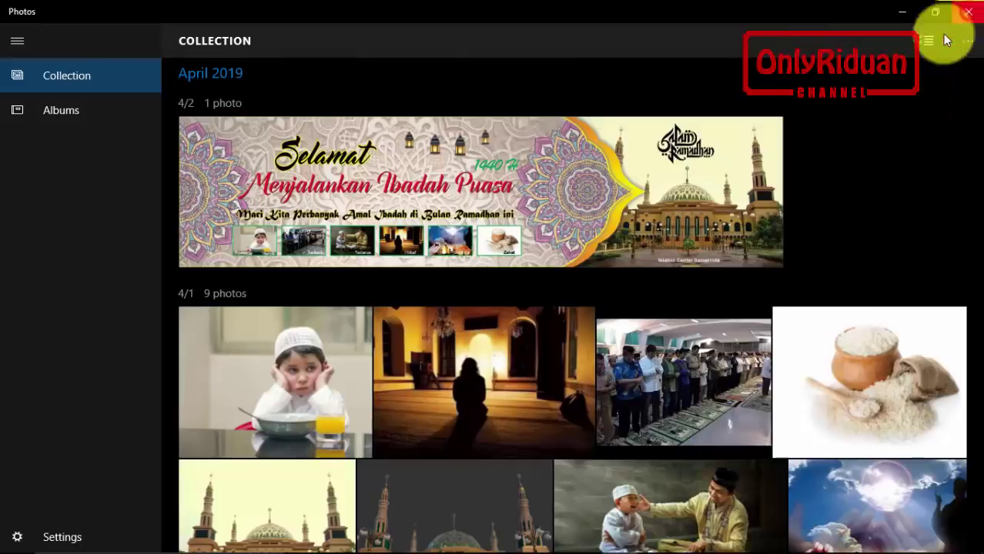
{"action": "left_click", "coordinate": [968, 17]}
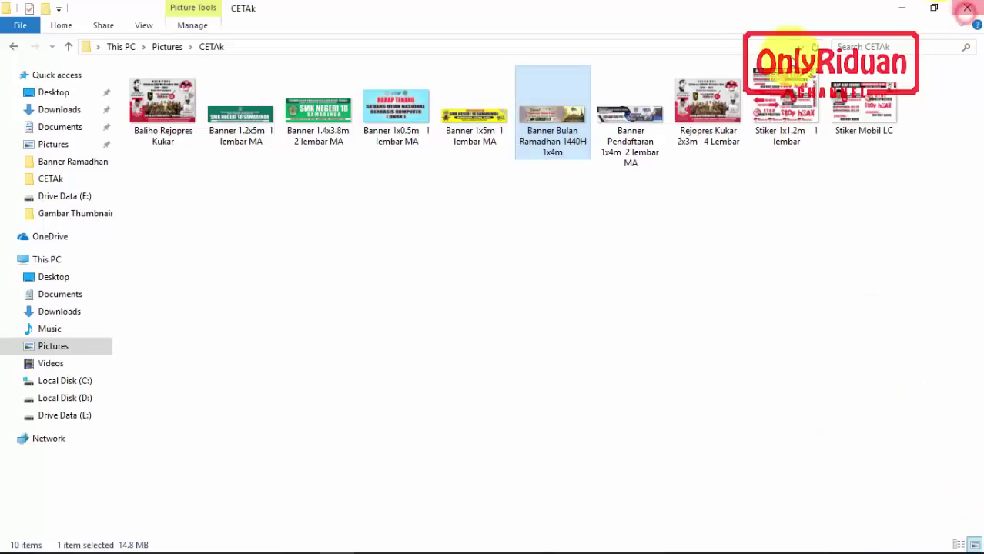
{"action": "left_click", "coordinate": [909, 12]}
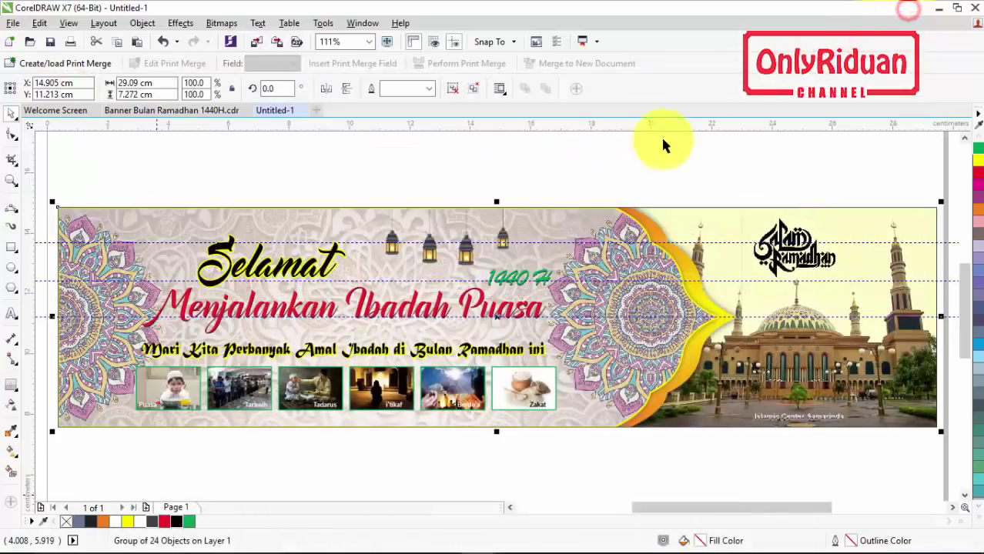